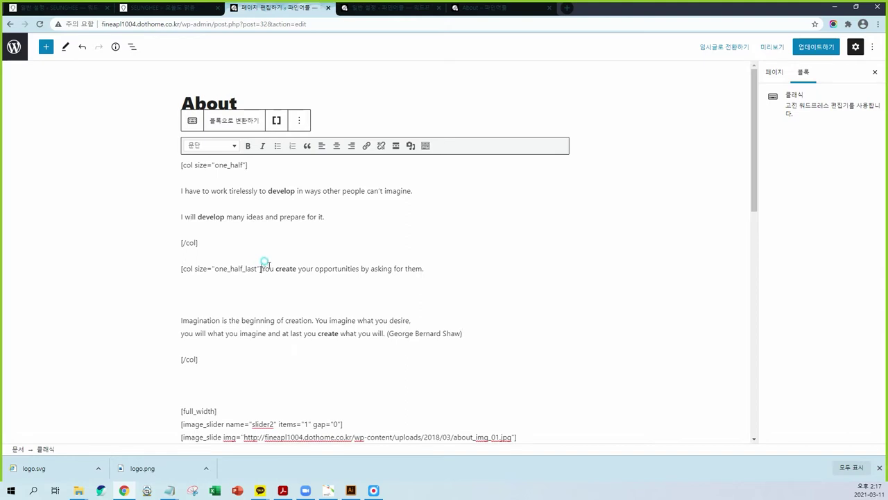
Place the "You create your opportunities" sentence in its own paragraph below the one_half_last column tag, remove the extra blank line, and update the page
{"action": "key", "text": "Return"}
{"action": "left_click", "coordinate": [188, 317]}
{"action": "key", "text": "BackSpace"}
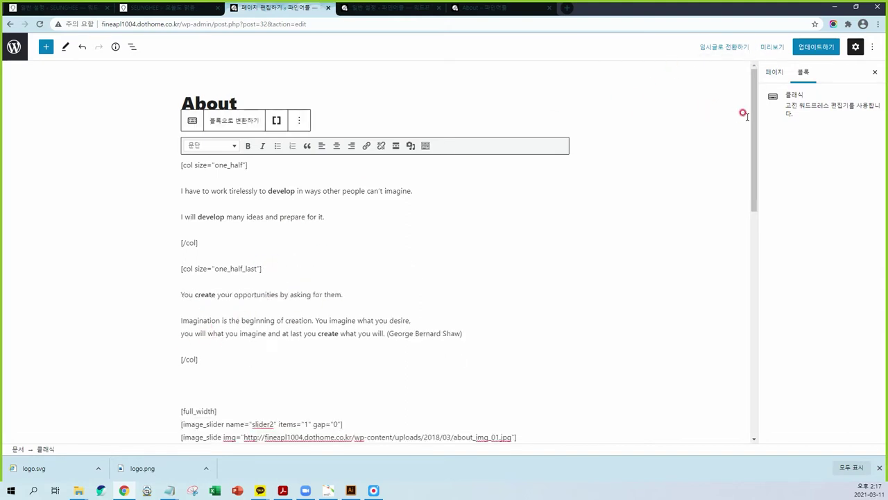
{"action": "left_click", "coordinate": [816, 46]}
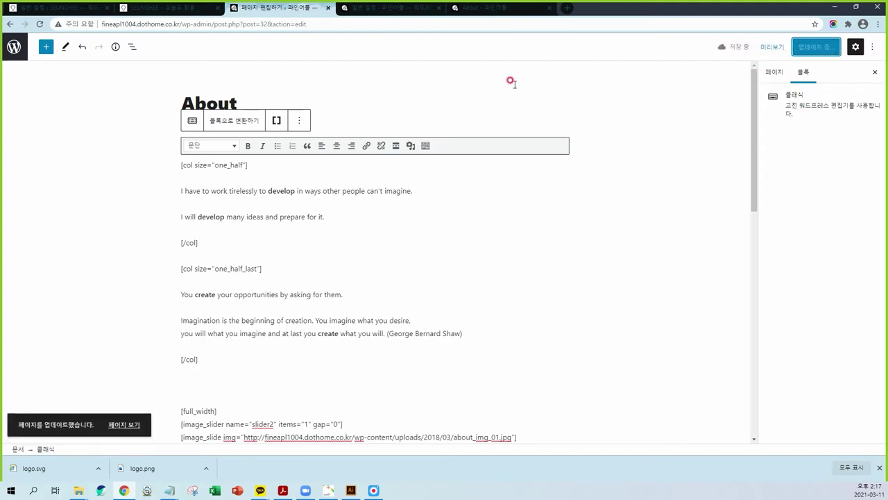
Reload the published About page and check its two-column text and the heading above it
{"action": "left_click", "coordinate": [485, 8]}
{"action": "key", "text": "F5"}
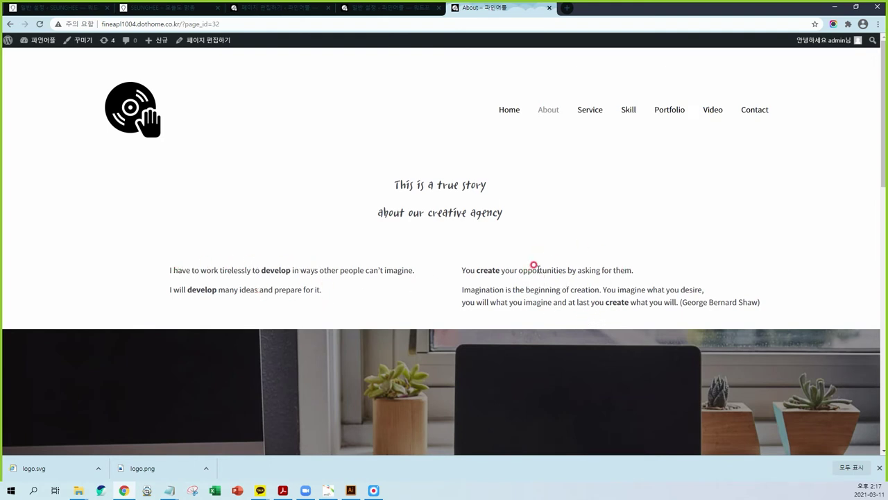
{"action": "mouse_move", "coordinate": [488, 229]}
{"action": "left_mouse_down"}
{"action": "mouse_move", "coordinate": [507, 194]}
{"action": "mouse_move", "coordinate": [486, 235]}
{"action": "left_mouse_up"}
{"action": "left_click_drag", "start_coordinate": [528, 209], "coordinate": [539, 213]}
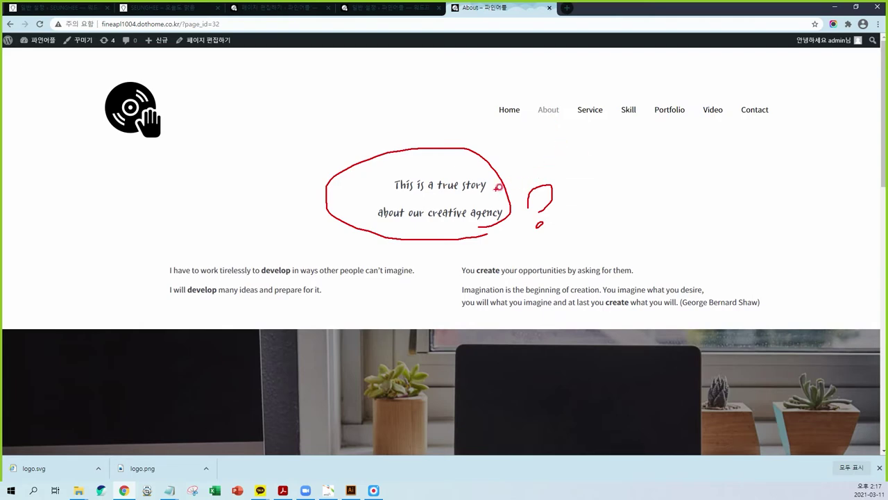
Examine the Show Page Title and Page Custom Title settings under Page Preference in the About page editor
{"action": "left_click", "coordinate": [305, 8]}
{"action": "scroll", "coordinate": [104, 298], "scroll_direction": "down", "scroll_amount": 3}
{"action": "scroll", "coordinate": [108, 307], "scroll_direction": "down", "scroll_amount": 10}
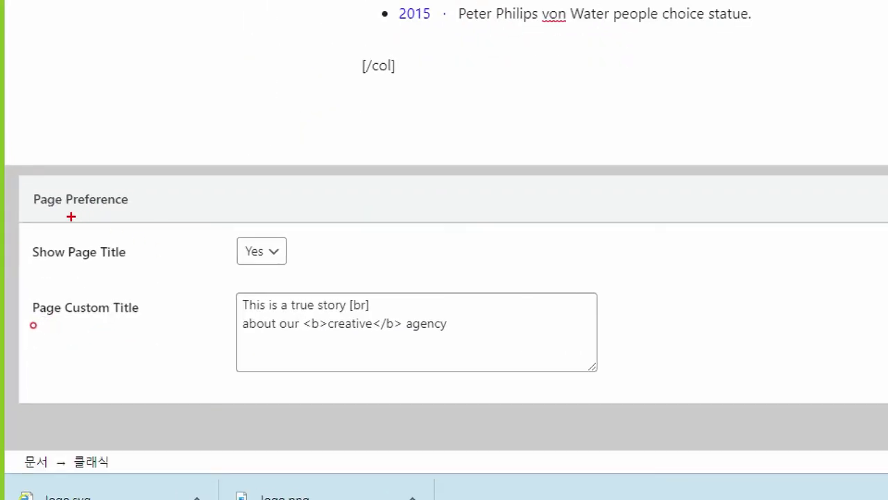
{"action": "left_click_drag", "start_coordinate": [14, 325], "coordinate": [71, 326]}
{"action": "mouse_move", "coordinate": [144, 216]}
{"action": "left_mouse_down"}
{"action": "mouse_move", "coordinate": [24, 182]}
{"action": "mouse_move", "coordinate": [38, 217]}
{"action": "left_mouse_up"}
{"action": "left_click_drag", "start_coordinate": [32, 270], "coordinate": [134, 265]}
{"action": "left_click_drag", "start_coordinate": [244, 228], "coordinate": [314, 264]}
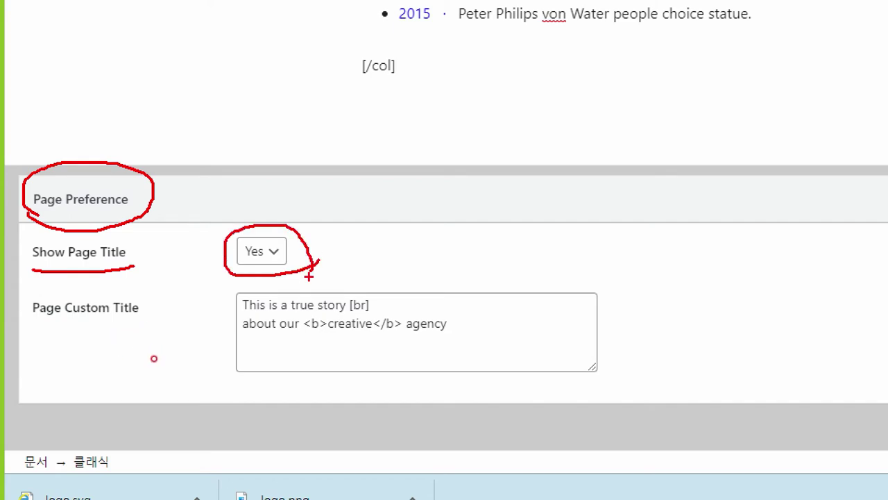
{"action": "left_click_drag", "start_coordinate": [17, 329], "coordinate": [118, 324]}
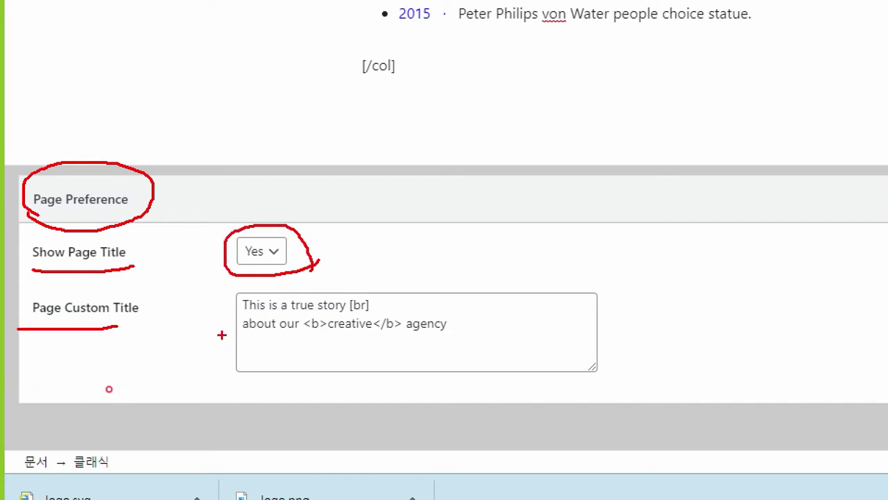
{"action": "key", "text": "Escape"}
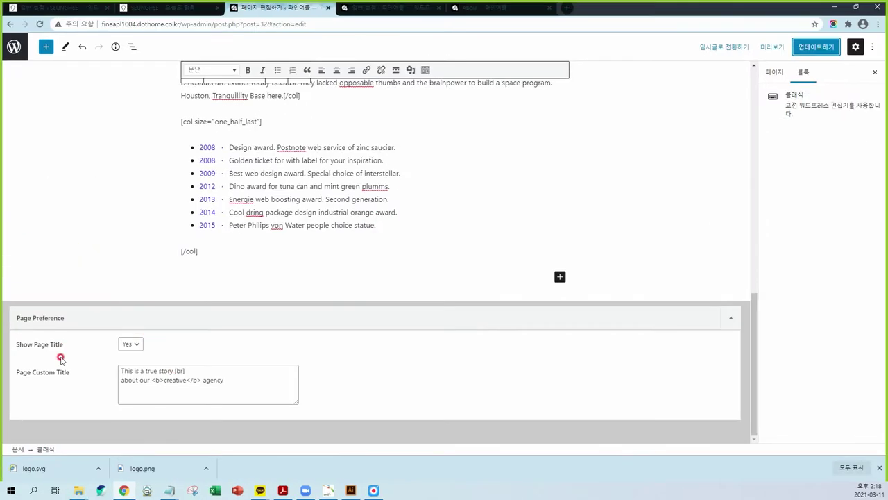
Change the second line of the page's custom title to "about my<b>creative</b> design" and update the page
{"action": "double_click", "coordinate": [141, 381]}
{"action": "key", "text": "BackSpace"}
{"action": "type", "text": "ㅡㅛ"}
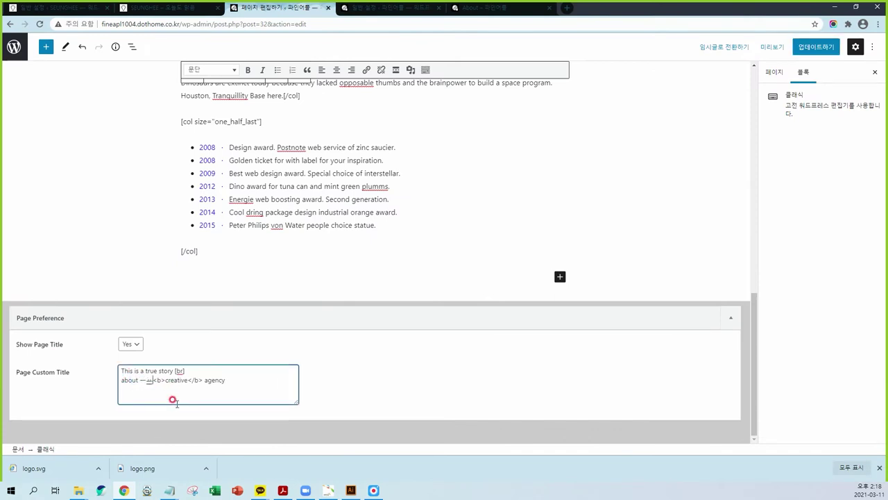
{"action": "key", "text": "BackSpace"}
{"action": "key", "text": "BackSpace"}
{"action": "type", "text": "my"}
{"action": "left_click_drag", "start_coordinate": [214, 379], "coordinate": [231, 378]}
{"action": "type", "text": "desi"}
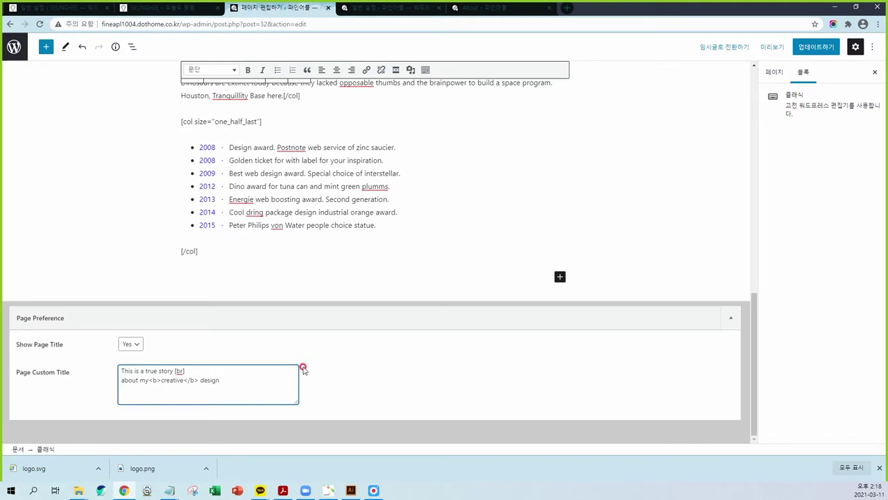
{"action": "left_click", "coordinate": [816, 46]}
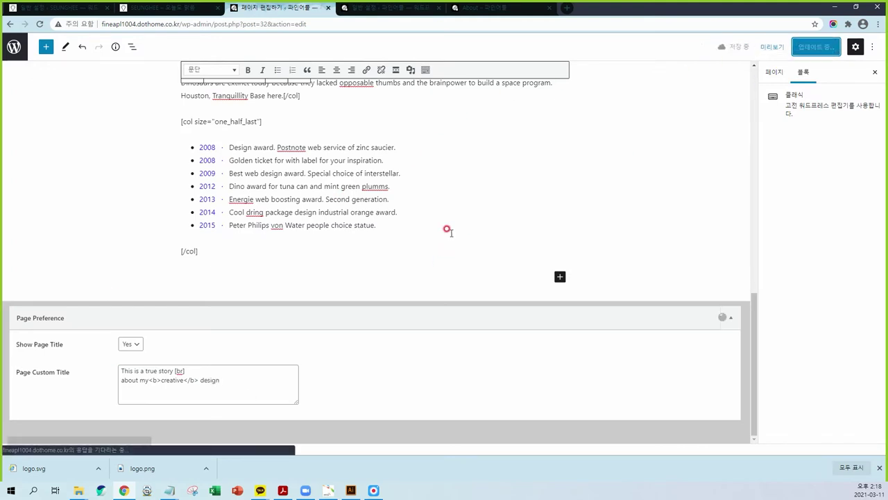
Check the custom title and the full-width slider image on the published About page
{"action": "left_click", "coordinate": [465, 6]}
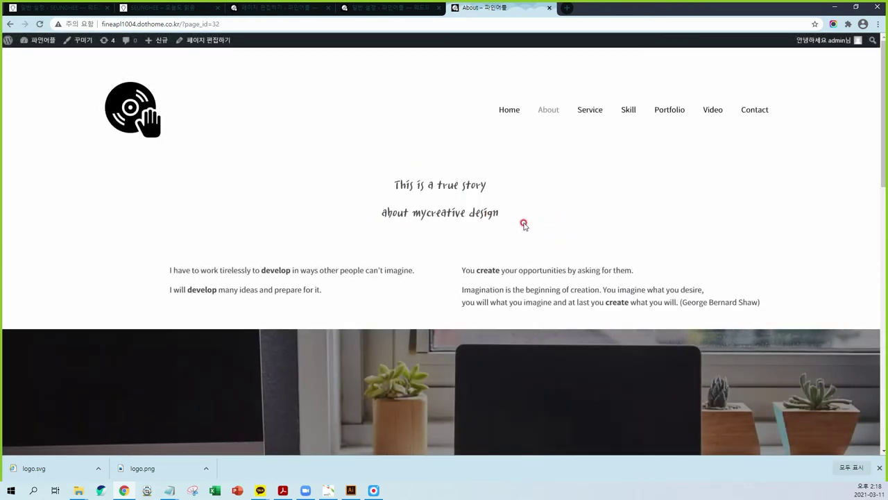
{"action": "scroll", "coordinate": [541, 222], "scroll_direction": "down", "scroll_amount": 8}
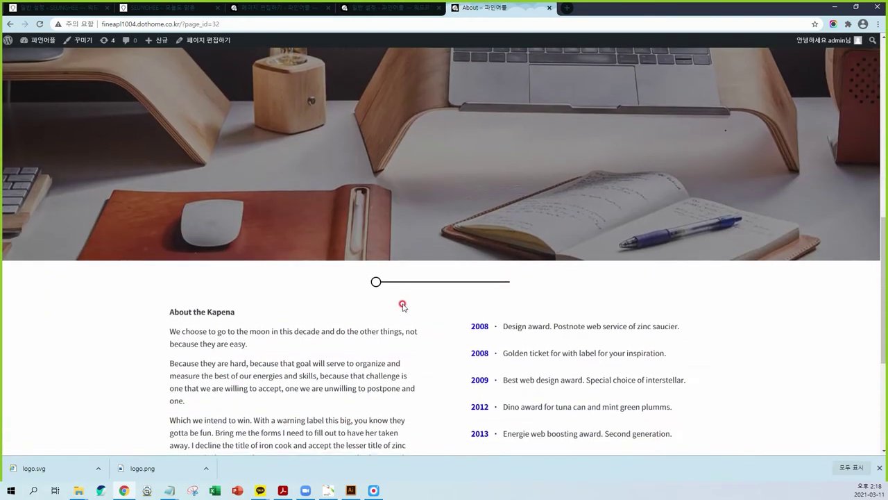
{"action": "scroll", "coordinate": [395, 305], "scroll_direction": "up", "scroll_amount": 3}
{"action": "scroll", "coordinate": [467, 331], "scroll_direction": "down", "scroll_amount": 2}
{"action": "mouse_move", "coordinate": [376, 328]}
{"action": "left_mouse_down"}
{"action": "mouse_move", "coordinate": [507, 332]}
{"action": "mouse_move", "coordinate": [363, 326]}
{"action": "left_mouse_up"}
{"action": "scroll", "coordinate": [474, 254], "scroll_direction": "up", "scroll_amount": 3}
{"action": "scroll", "coordinate": [509, 282], "scroll_direction": "down", "scroll_amount": 1}
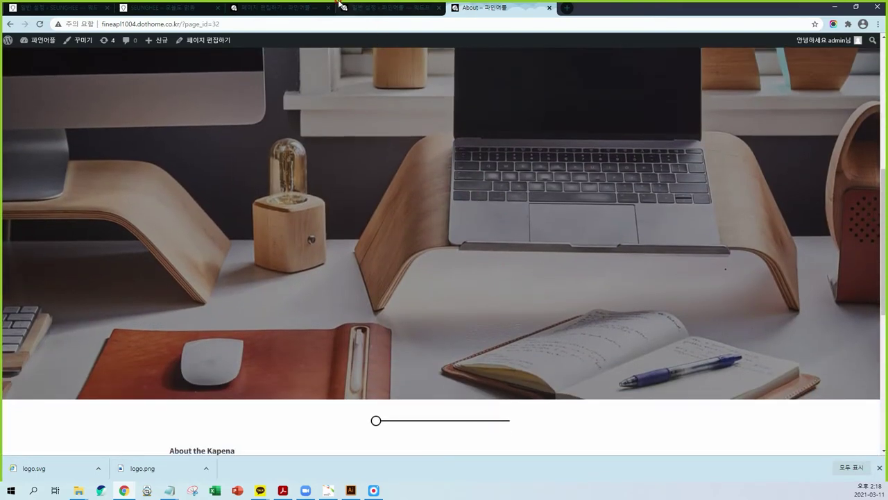
Open the attachment details of about_img_01.jpg in the media library and check its pixel dimensions
{"action": "left_click", "coordinate": [292, 7]}
{"action": "left_click", "coordinate": [383, 11]}
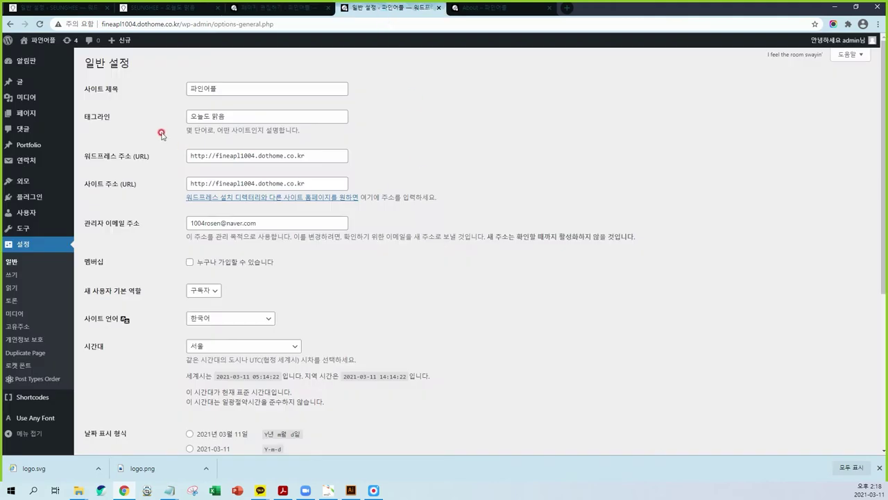
{"action": "left_click", "coordinate": [29, 99]}
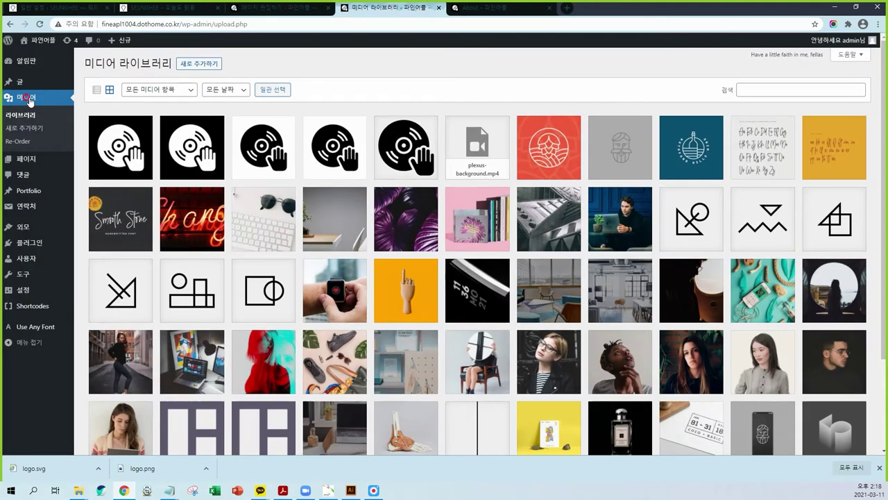
{"action": "scroll", "coordinate": [417, 233], "scroll_direction": "down", "scroll_amount": 2}
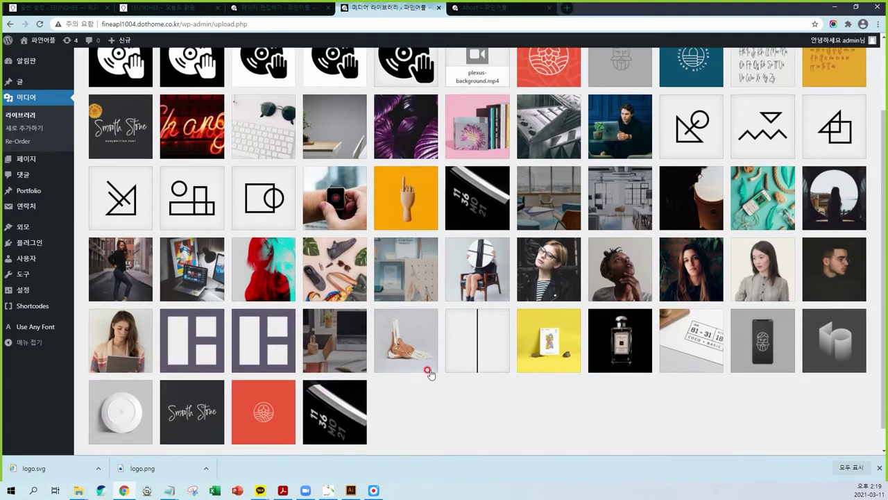
{"action": "left_click", "coordinate": [345, 355]}
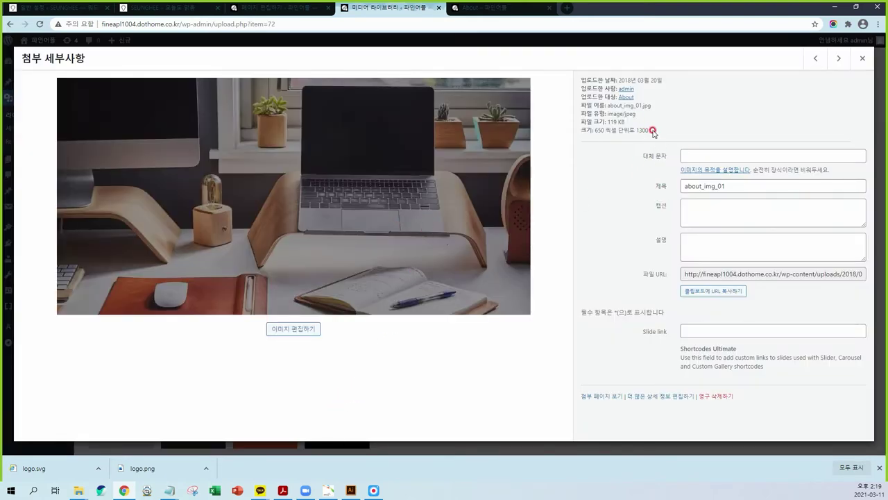
{"action": "key", "text": "ctrl+1"}
{"action": "left_click_drag", "start_coordinate": [647, 130], "coordinate": [652, 134]}
{"action": "mouse_move", "coordinate": [347, 262]}
{"action": "left_mouse_down"}
{"action": "mouse_move", "coordinate": [336, 241]}
{"action": "mouse_move", "coordinate": [352, 262]}
{"action": "left_mouse_up"}
{"action": "left_click_drag", "start_coordinate": [290, 264], "coordinate": [441, 258]}
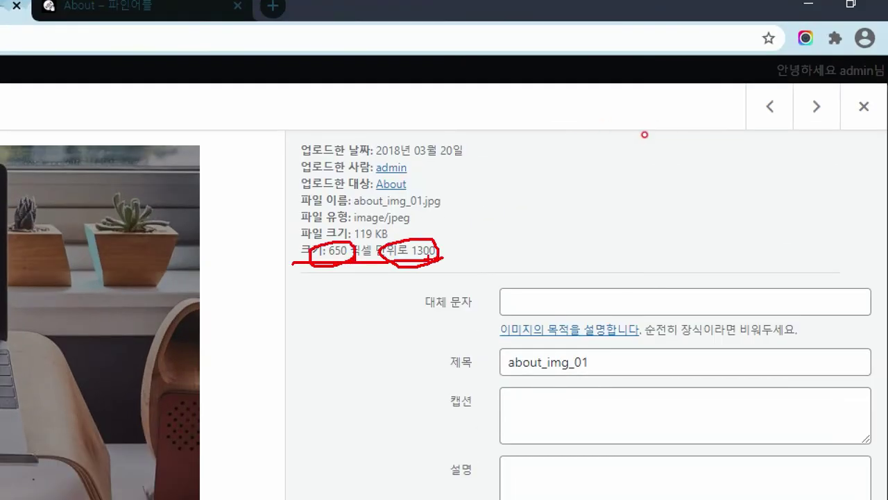
{"action": "key", "text": "Escape"}
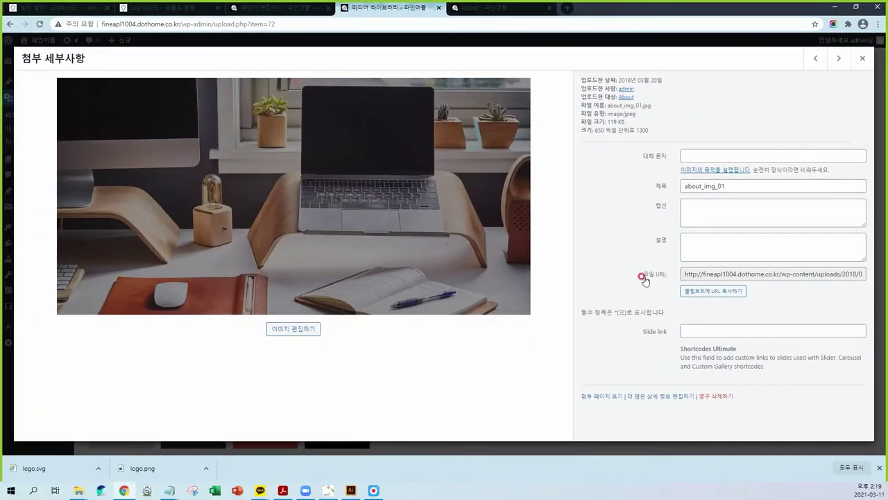
Examine the full_width tags, the items value and the three image entries of the slider shortcode in the About page editor
{"action": "left_click", "coordinate": [285, 10]}
{"action": "scroll", "coordinate": [283, 208], "scroll_direction": "up", "scroll_amount": 10}
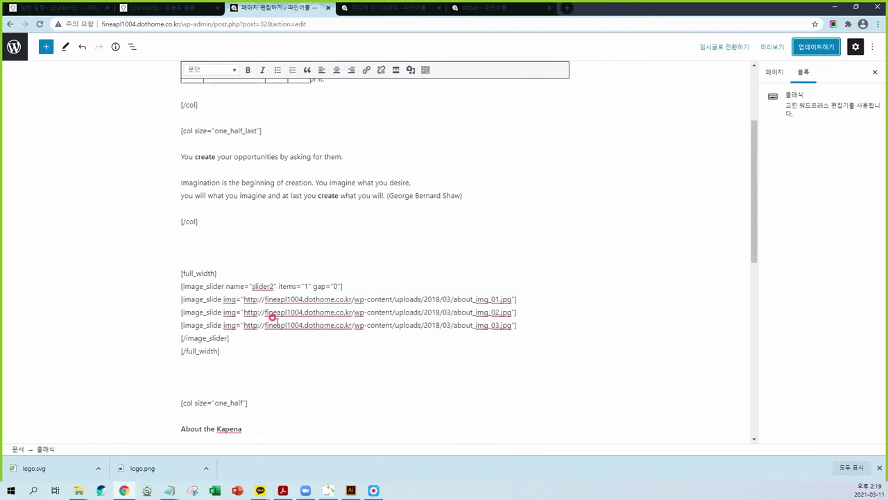
{"action": "key", "text": "ctrl+1"}
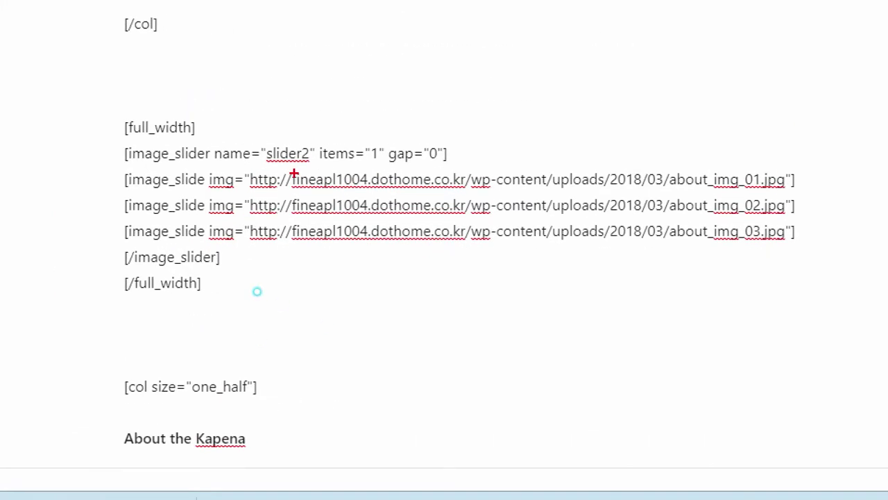
{"action": "left_click_drag", "start_coordinate": [224, 275], "coordinate": [171, 265]}
{"action": "left_click_drag", "start_coordinate": [103, 113], "coordinate": [217, 122]}
{"action": "mouse_move", "coordinate": [208, 297]}
{"action": "left_mouse_down"}
{"action": "mouse_move", "coordinate": [122, 294]}
{"action": "mouse_move", "coordinate": [108, 274]}
{"action": "mouse_move", "coordinate": [208, 290]}
{"action": "left_mouse_up"}
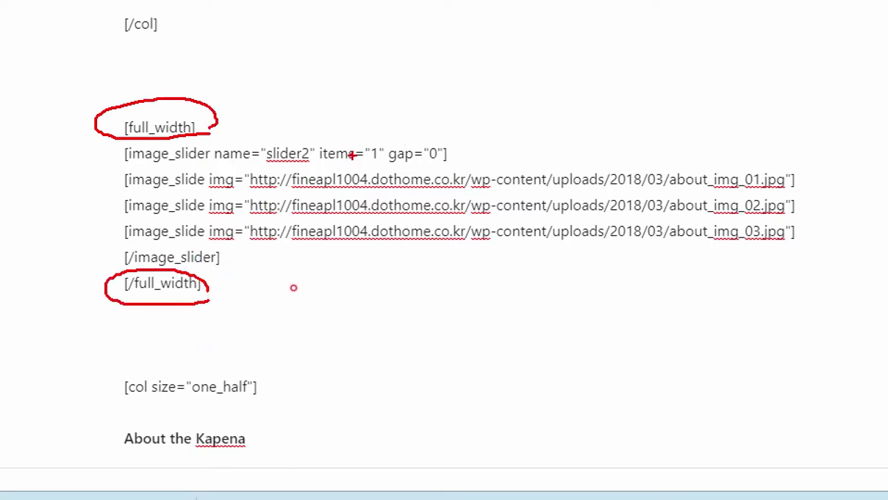
{"action": "left_click_drag", "start_coordinate": [317, 165], "coordinate": [375, 159]}
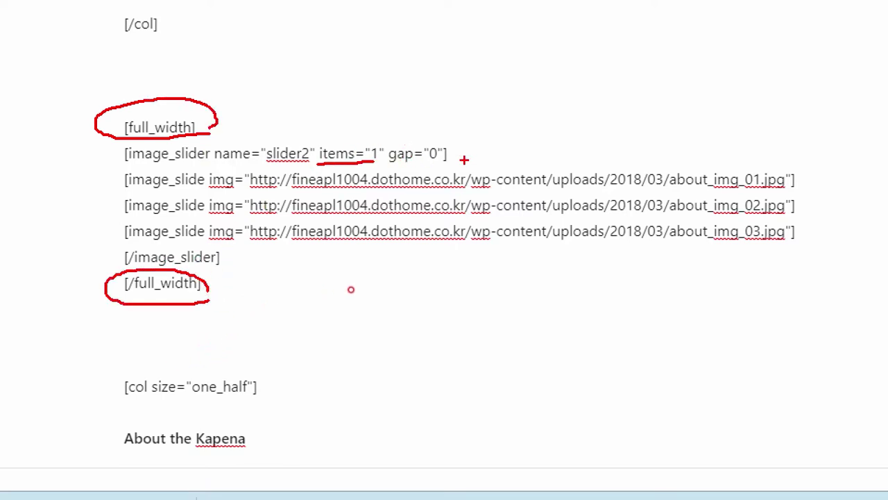
{"action": "mouse_move", "coordinate": [709, 156]}
{"action": "left_mouse_down"}
{"action": "mouse_move", "coordinate": [714, 168]}
{"action": "mouse_move", "coordinate": [737, 154]}
{"action": "left_mouse_up"}
{"action": "left_click_drag", "start_coordinate": [709, 195], "coordinate": [722, 201]}
{"action": "left_click_drag", "start_coordinate": [715, 232], "coordinate": [741, 215]}
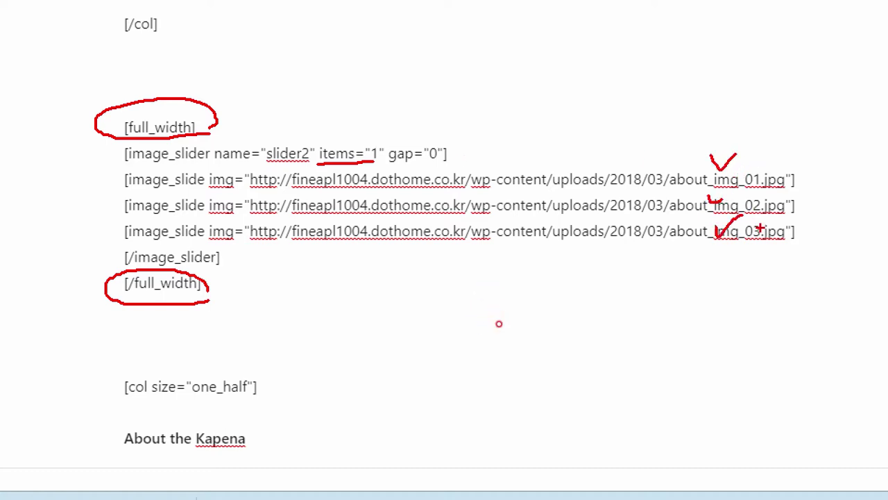
{"action": "key", "text": "Escape"}
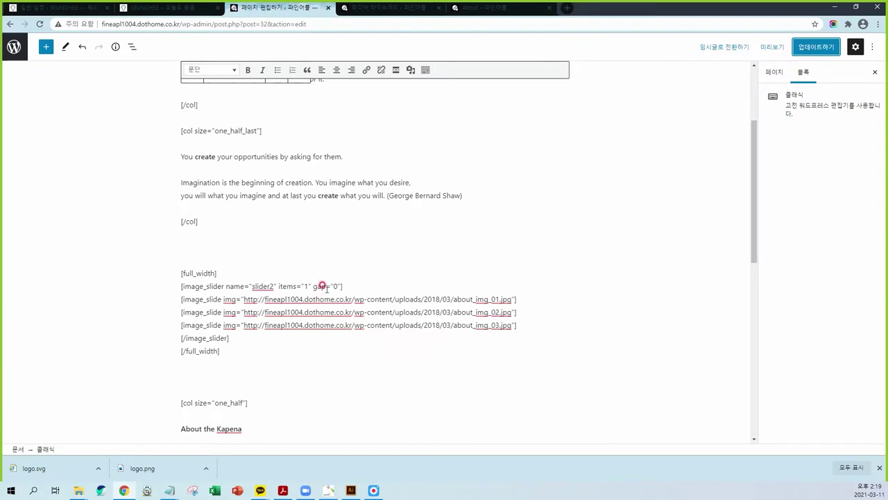
Set the items value of the slider2 image_slider shortcode to 3 and update the page
{"action": "type", "text": "3"}
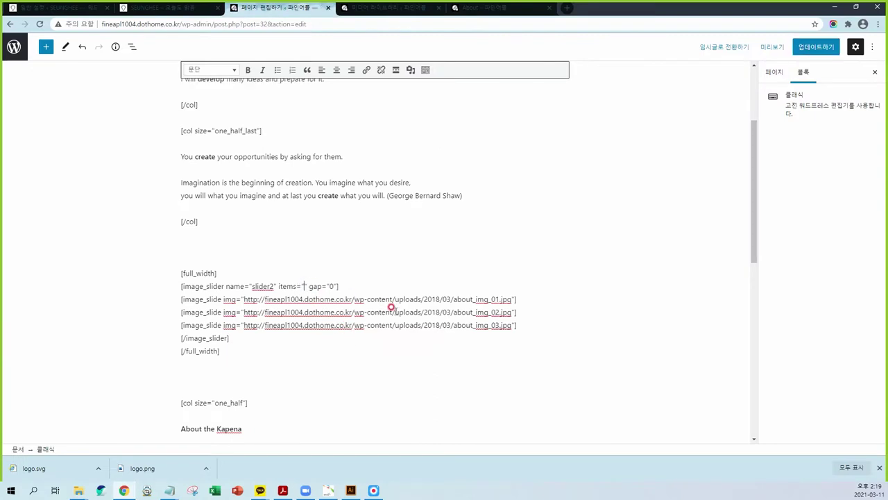
{"action": "left_click", "coordinate": [336, 284]}
{"action": "left_click", "coordinate": [817, 46]}
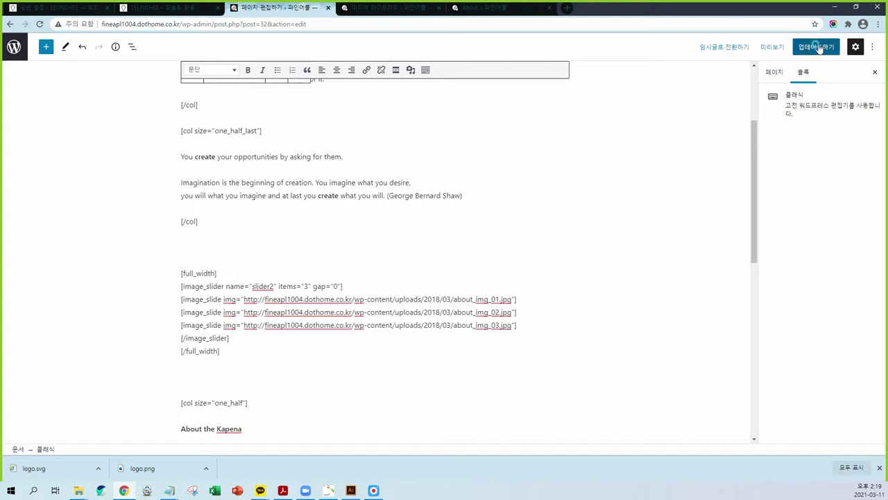
Reload the published About page and examine how the image slider lays out its pictures
{"action": "left_click", "coordinate": [482, 9]}
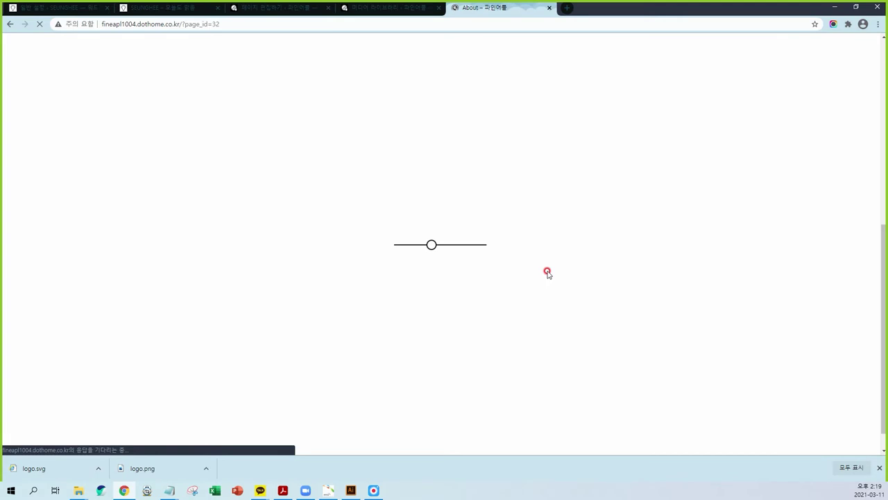
{"action": "scroll", "coordinate": [533, 246], "scroll_direction": "up", "scroll_amount": 4}
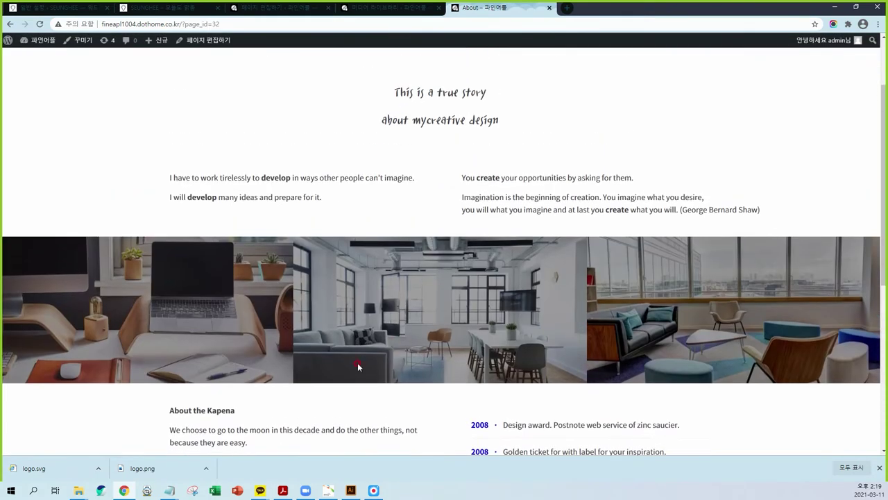
{"action": "mouse_move", "coordinate": [229, 387]}
{"action": "left_mouse_down"}
{"action": "mouse_move", "coordinate": [110, 262]}
{"action": "mouse_move", "coordinate": [258, 378]}
{"action": "left_mouse_up"}
{"action": "mouse_move", "coordinate": [474, 345]}
{"action": "left_mouse_down"}
{"action": "mouse_move", "coordinate": [559, 326]}
{"action": "mouse_move", "coordinate": [538, 356]}
{"action": "left_mouse_up"}
{"action": "mouse_move", "coordinate": [801, 378]}
{"action": "left_mouse_down"}
{"action": "mouse_move", "coordinate": [742, 297]}
{"action": "mouse_move", "coordinate": [746, 351]}
{"action": "left_mouse_up"}
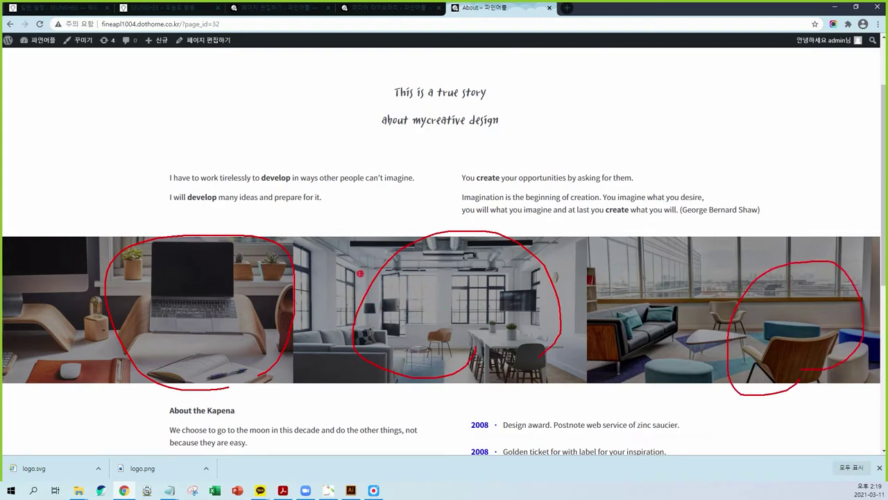
{"action": "mouse_move", "coordinate": [183, 290]}
{"action": "left_mouse_down"}
{"action": "mouse_move", "coordinate": [173, 283]}
{"action": "mouse_move", "coordinate": [181, 308]}
{"action": "left_mouse_up"}
{"action": "mouse_move", "coordinate": [416, 303]}
{"action": "left_mouse_down"}
{"action": "mouse_move", "coordinate": [409, 307]}
{"action": "mouse_move", "coordinate": [435, 313]}
{"action": "mouse_move", "coordinate": [422, 292]}
{"action": "left_mouse_up"}
{"action": "left_click_drag", "start_coordinate": [707, 301], "coordinate": [701, 294]}
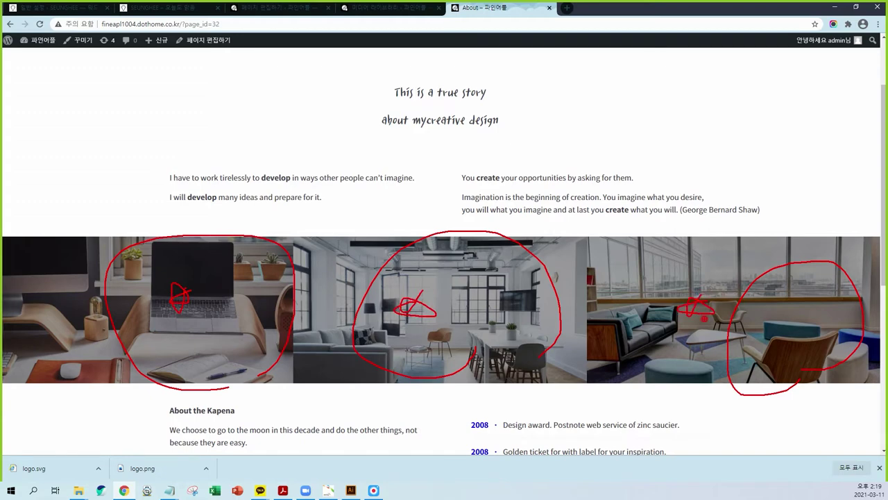
{"action": "key", "text": "Escape"}
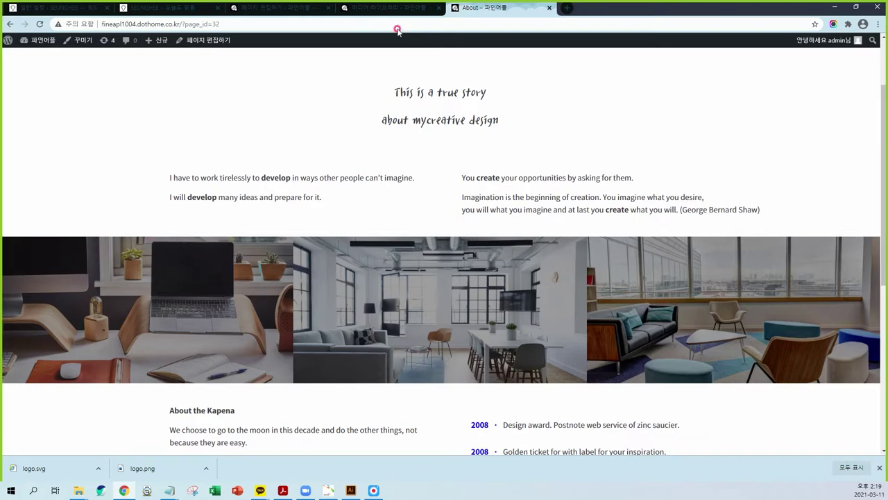
Start a new upload in the media library and browse to the Source > Images folder to choose files
{"action": "left_click", "coordinate": [384, 9]}
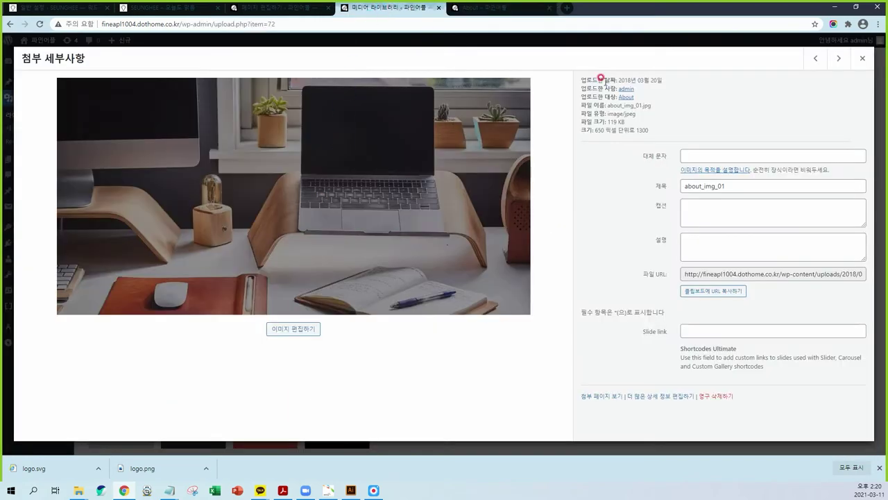
{"action": "left_click", "coordinate": [862, 58]}
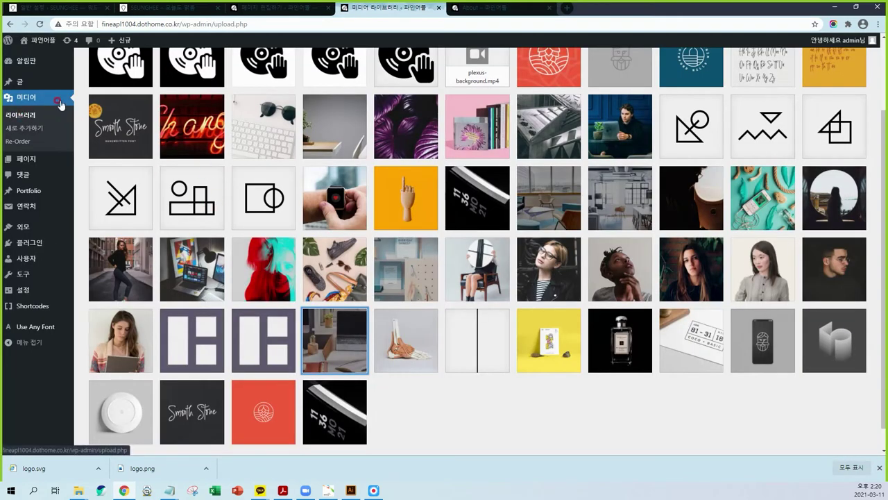
{"action": "left_click", "coordinate": [61, 104]}
{"action": "left_click", "coordinate": [200, 63]}
{"action": "left_click", "coordinate": [476, 133]}
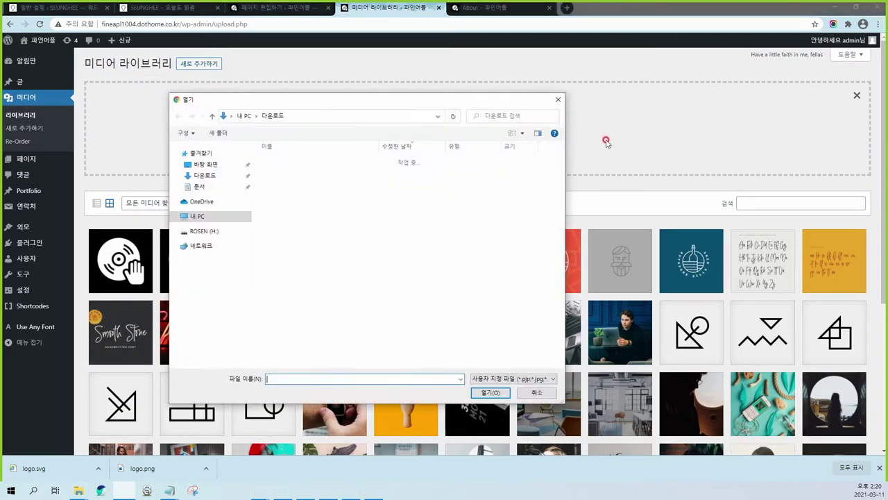
{"action": "left_click_drag", "start_coordinate": [331, 104], "coordinate": [0, 128]}
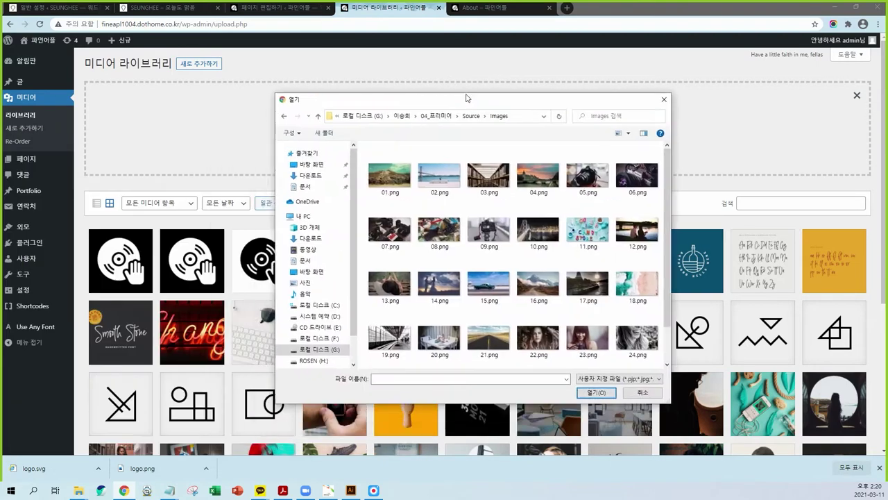
{"action": "left_click_drag", "start_coordinate": [468, 95], "coordinate": [434, 54]}
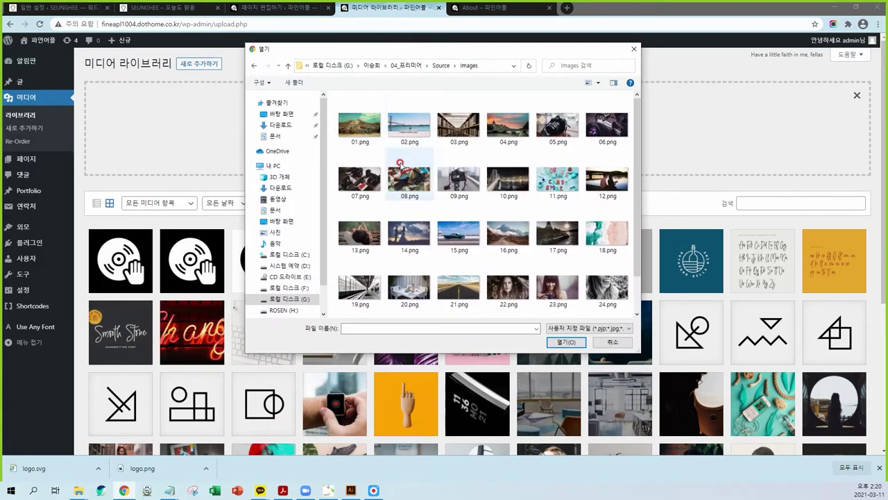
Upload 02.png, 09.png, 15.png, 18.png and 19.png from the Images folder to the media library
{"action": "left_click", "coordinate": [410, 125]}
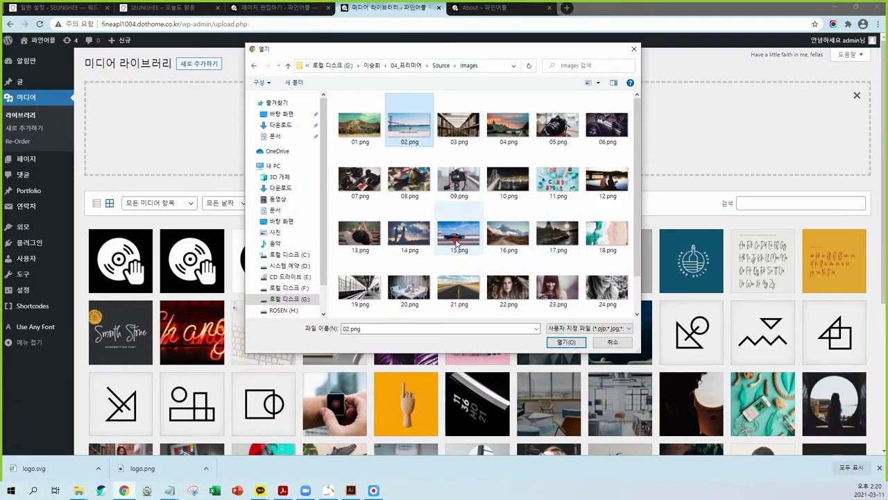
{"action": "left_click", "coordinate": [458, 253], "text": "ctrl"}
{"action": "left_click", "coordinate": [611, 239], "text": "ctrl"}
{"action": "left_click", "coordinate": [360, 288], "text": "ctrl"}
{"action": "scroll", "coordinate": [469, 312], "scroll_direction": "down", "scroll_amount": 1}
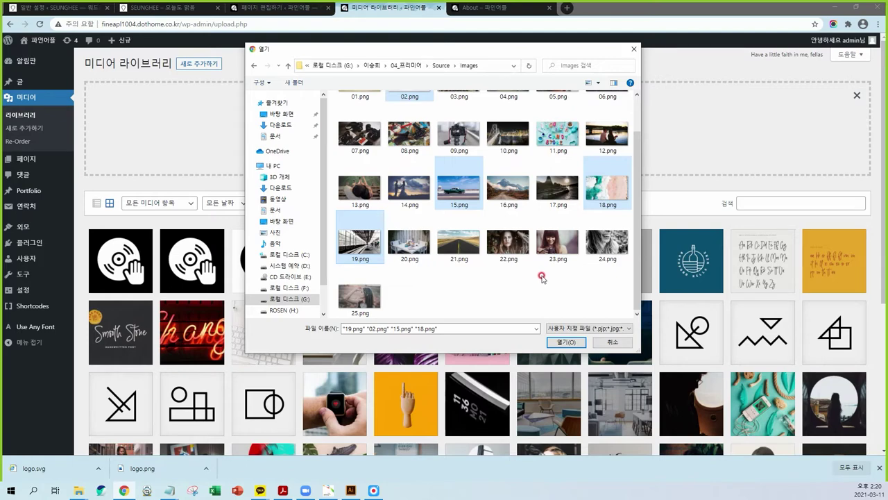
{"action": "scroll", "coordinate": [493, 271], "scroll_direction": "up", "scroll_amount": 1}
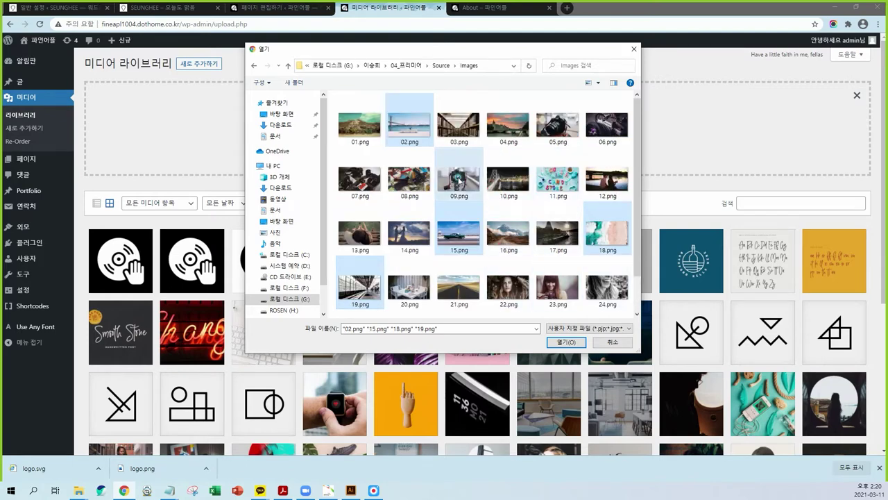
{"action": "left_click", "coordinate": [566, 341]}
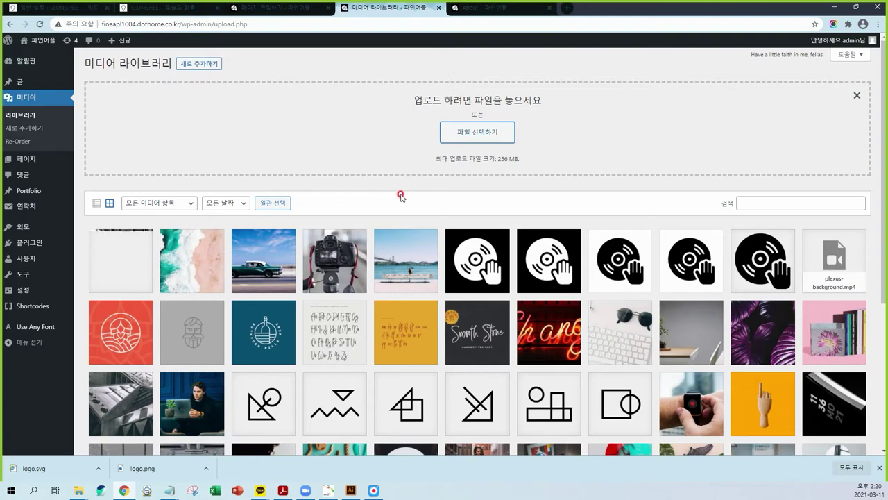
Open the attachment details of 02.png, check its pixel dimensions and copy its file URL
{"action": "left_click", "coordinate": [403, 258]}
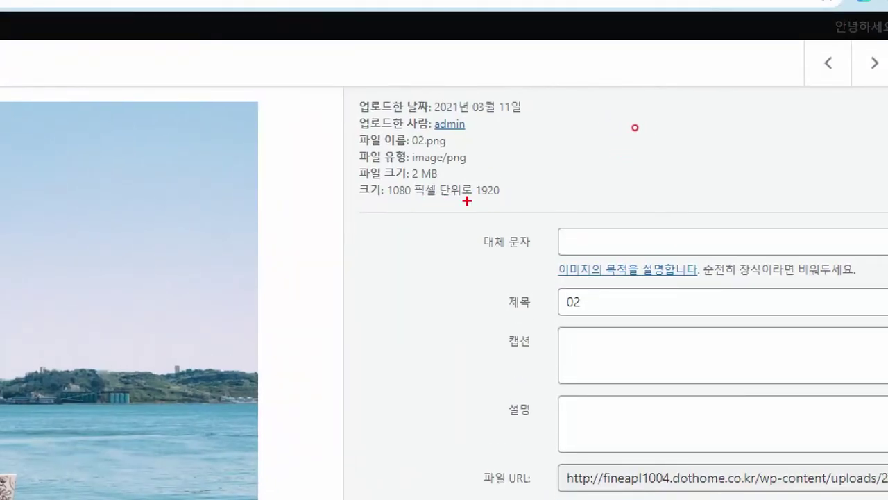
{"action": "left_click_drag", "start_coordinate": [356, 203], "coordinate": [516, 201]}
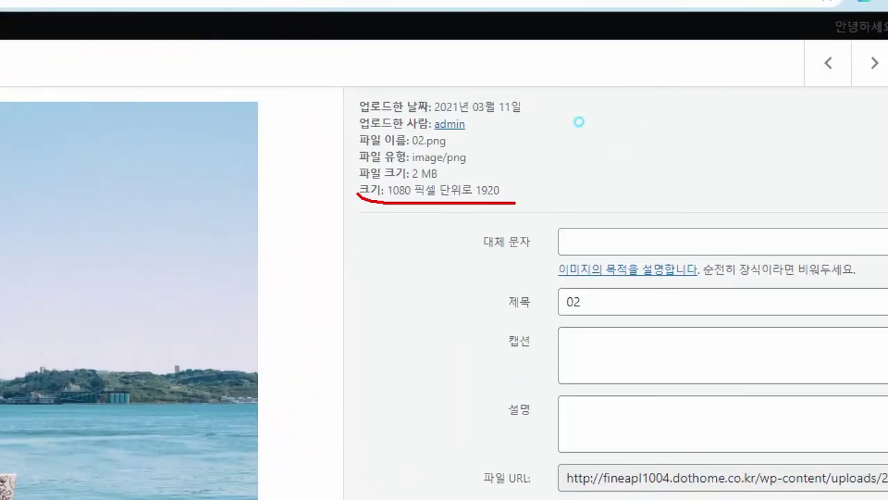
{"action": "left_click_drag", "start_coordinate": [455, 164], "coordinate": [508, 182]}
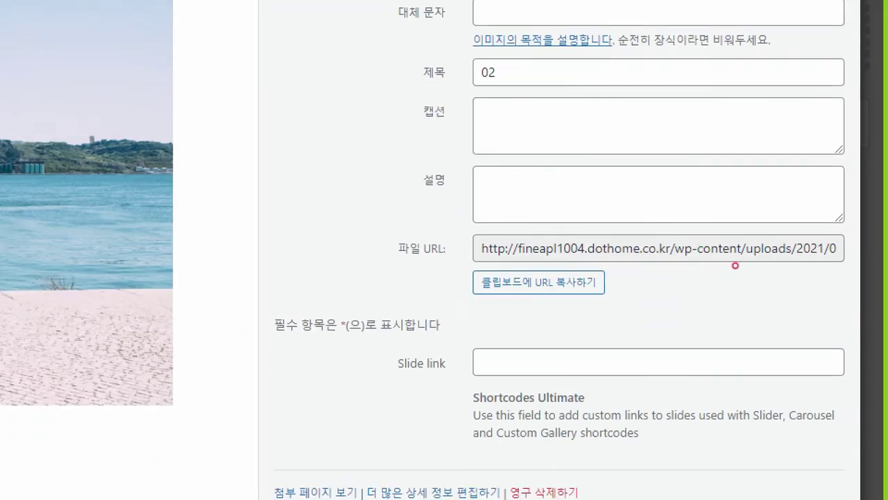
{"action": "mouse_move", "coordinate": [420, 279]}
{"action": "left_mouse_down"}
{"action": "mouse_move", "coordinate": [657, 279]}
{"action": "mouse_move", "coordinate": [763, 220]}
{"action": "mouse_move", "coordinate": [420, 263]}
{"action": "left_mouse_up"}
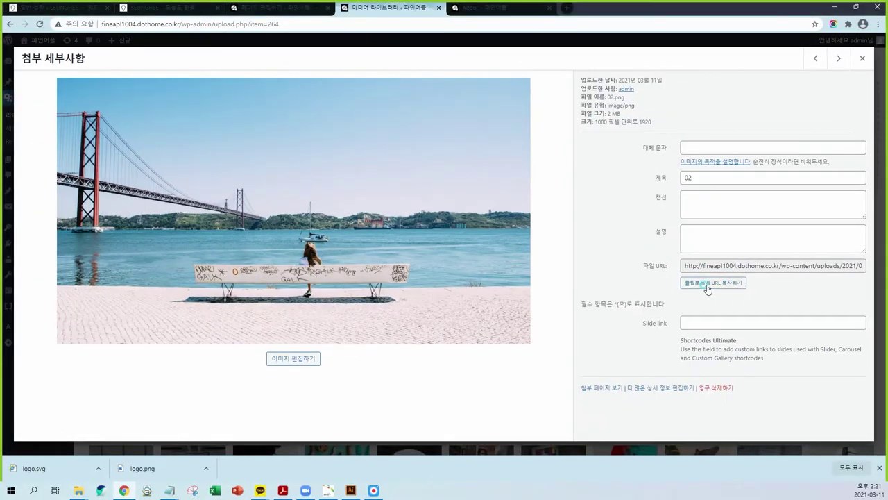
{"action": "left_click", "coordinate": [708, 286]}
Replace the about_img_01.jpg URL in the slider's first image_slide entry with the 02.png URL as plain text
{"action": "left_click", "coordinate": [311, 9]}
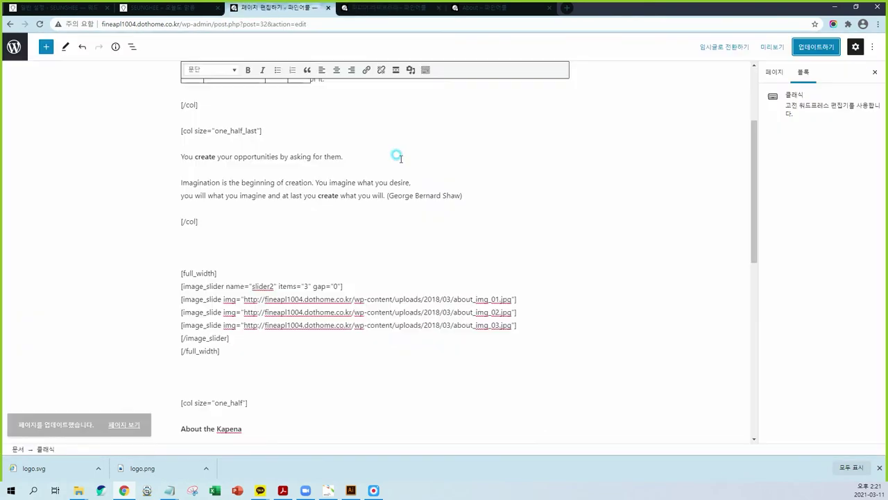
{"action": "left_click_drag", "start_coordinate": [503, 297], "coordinate": [244, 299]}
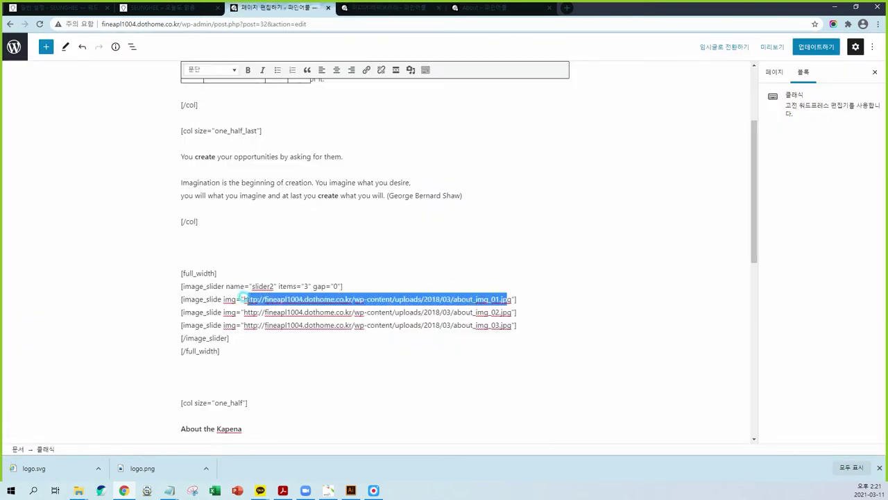
{"action": "key", "text": "BackSpace"}
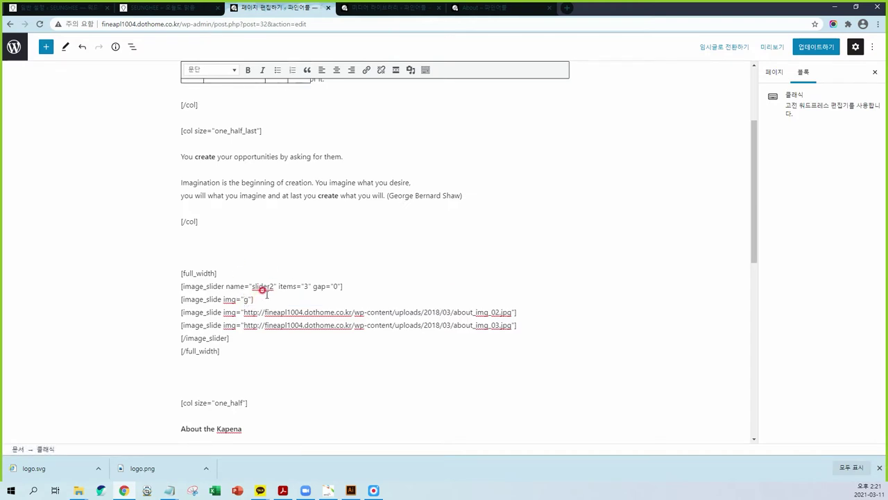
{"action": "key", "text": "ctrl+v"}
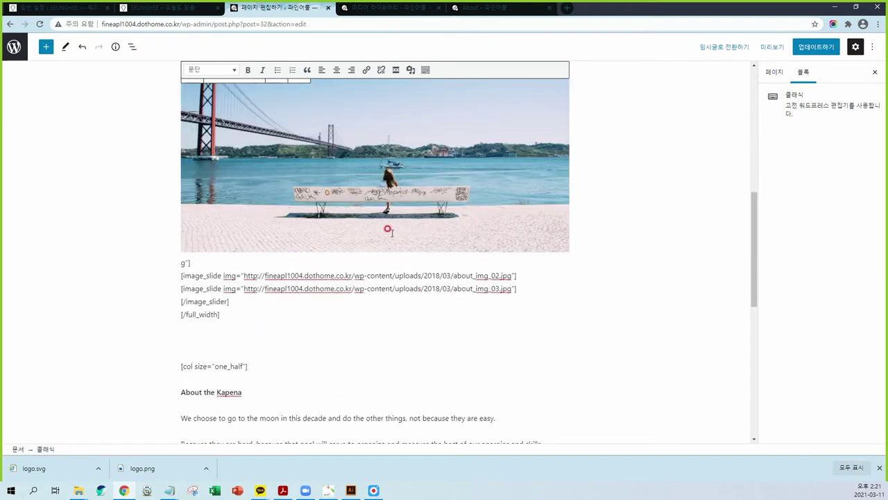
{"action": "key", "text": "ctrl+z"}
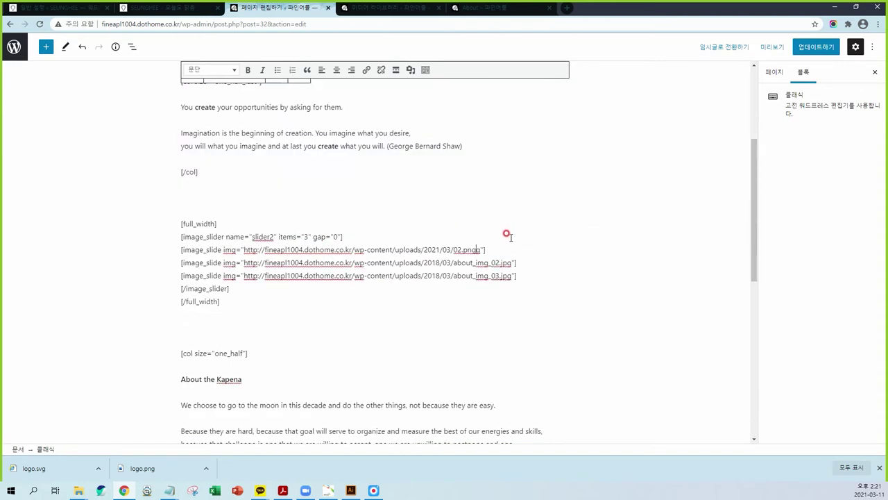
Select the file URL in the attachment details of 02.png and compare it with the first image_slide entry in the page editor
{"action": "left_click", "coordinate": [388, 8]}
{"action": "left_click", "coordinate": [752, 294]}
{"action": "left_click_drag", "start_coordinate": [682, 265], "coordinate": [860, 269]}
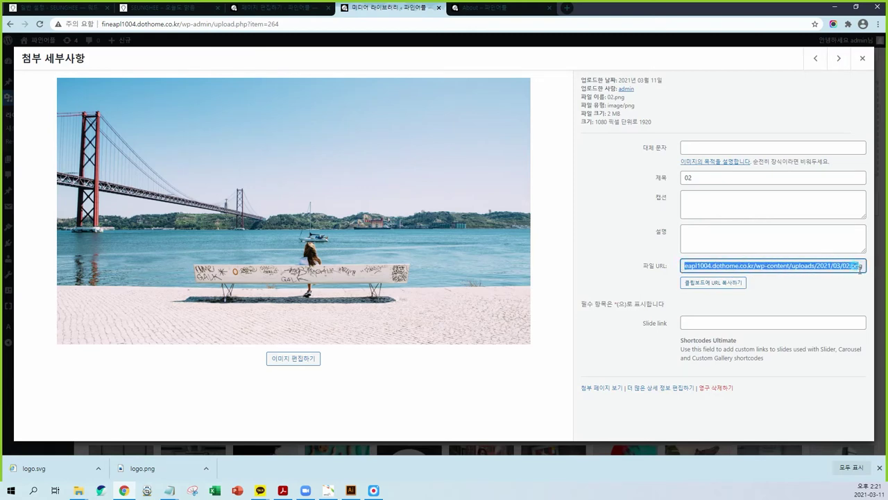
{"action": "right_click", "coordinate": [857, 260]}
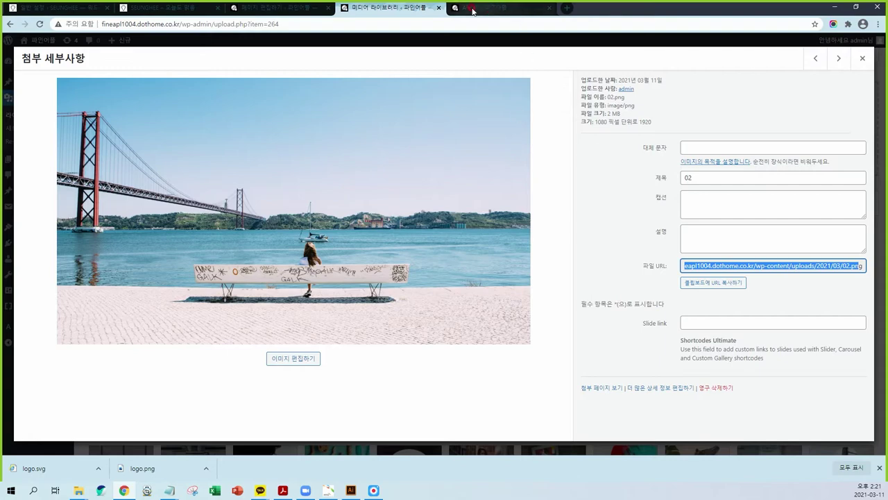
{"action": "left_click", "coordinate": [496, 8]}
{"action": "left_click", "coordinate": [298, 8]}
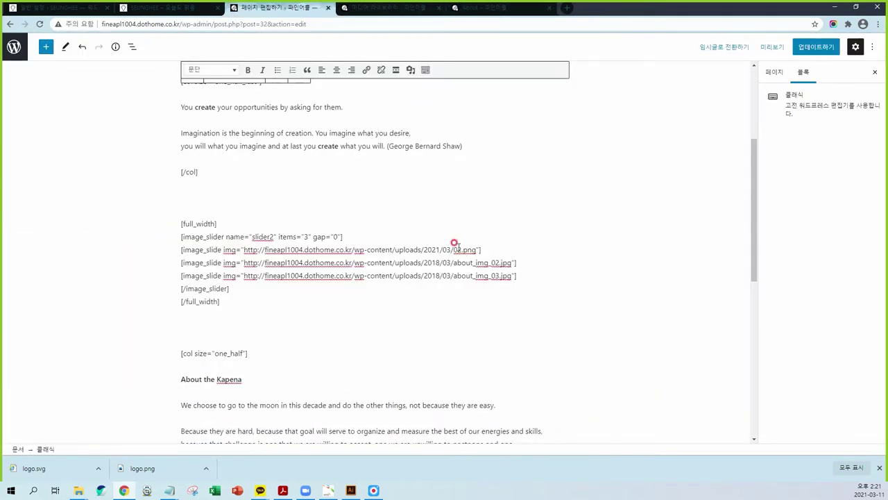
{"action": "left_click_drag", "start_coordinate": [467, 246], "coordinate": [244, 246]}
{"action": "left_click", "coordinate": [240, 241]}
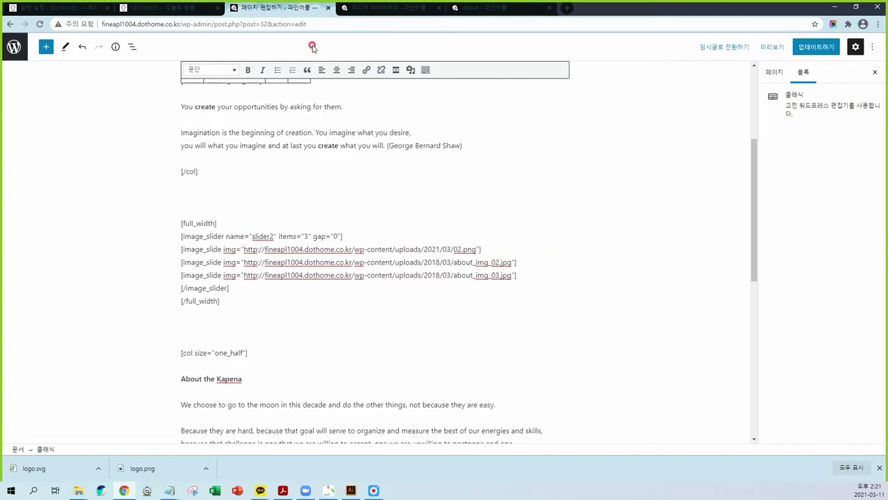
Open the attachment details of 09.png in the media library and copy its file URL
{"action": "left_click", "coordinate": [369, 8]}
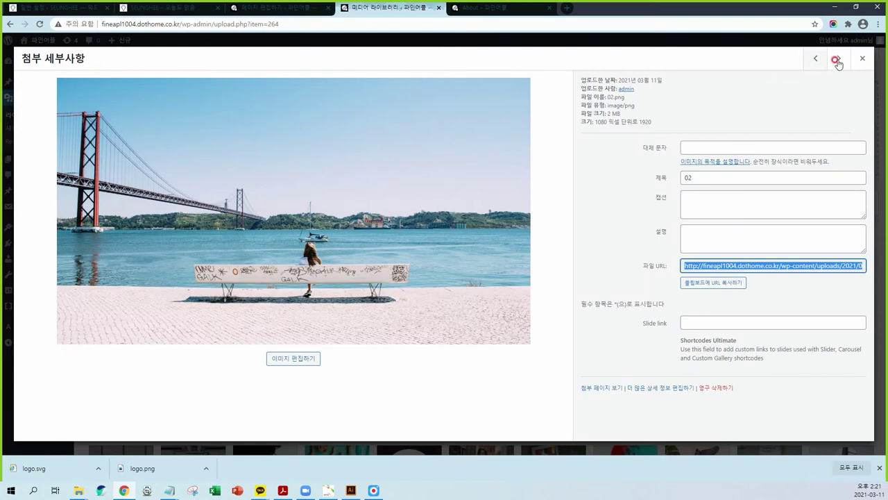
{"action": "left_click", "coordinate": [860, 59]}
{"action": "left_click", "coordinate": [322, 257]}
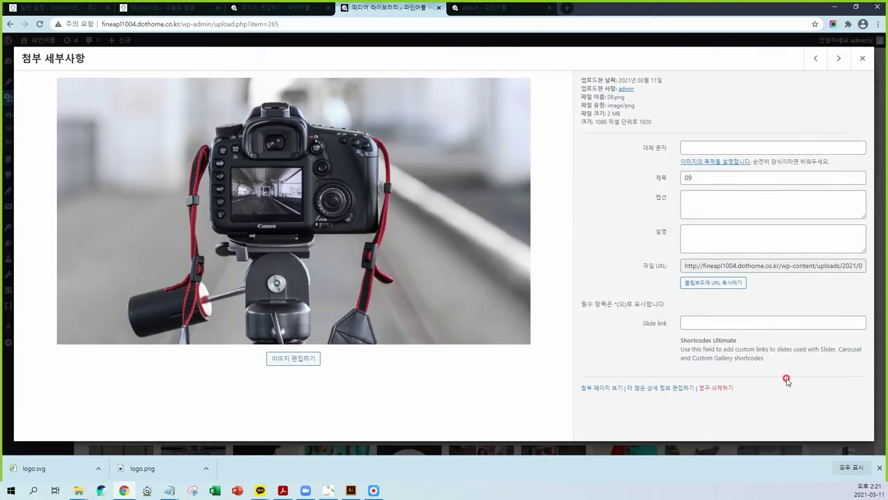
{"action": "left_click", "coordinate": [837, 265]}
{"action": "left_click", "coordinate": [704, 266]}
{"action": "left_click_drag", "start_coordinate": [702, 266], "coordinate": [854, 267]}
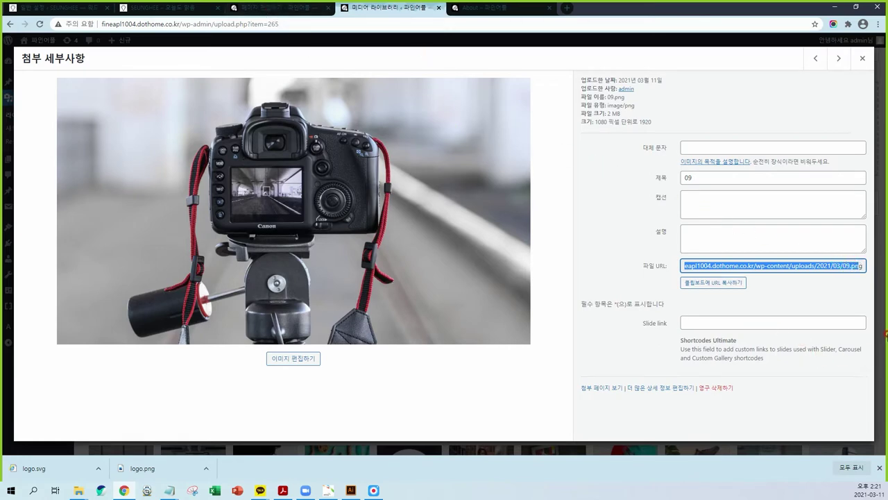
Try to paste the 09.png URL over the about_img_02.jpg URL in the second image_slide entry of the About page
{"action": "left_click", "coordinate": [489, 8]}
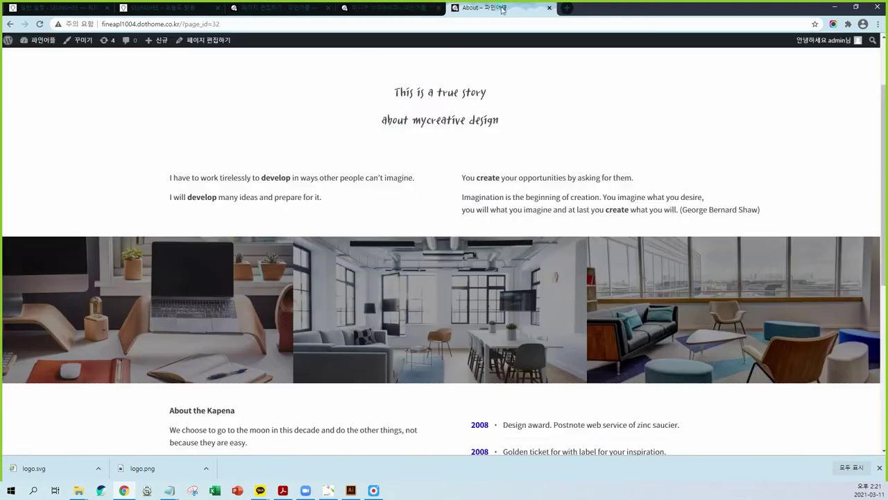
{"action": "left_click", "coordinate": [320, 10]}
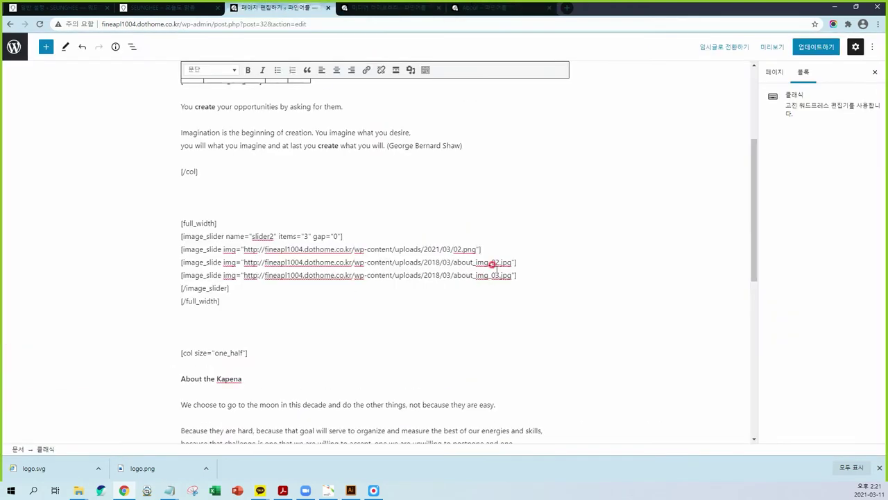
{"action": "left_click_drag", "start_coordinate": [511, 262], "coordinate": [238, 258]}
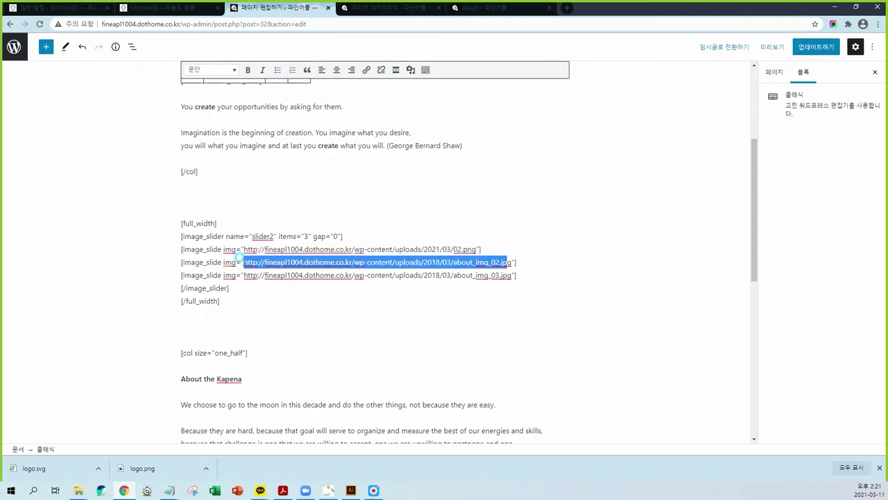
{"action": "key", "text": "ctrl+v"}
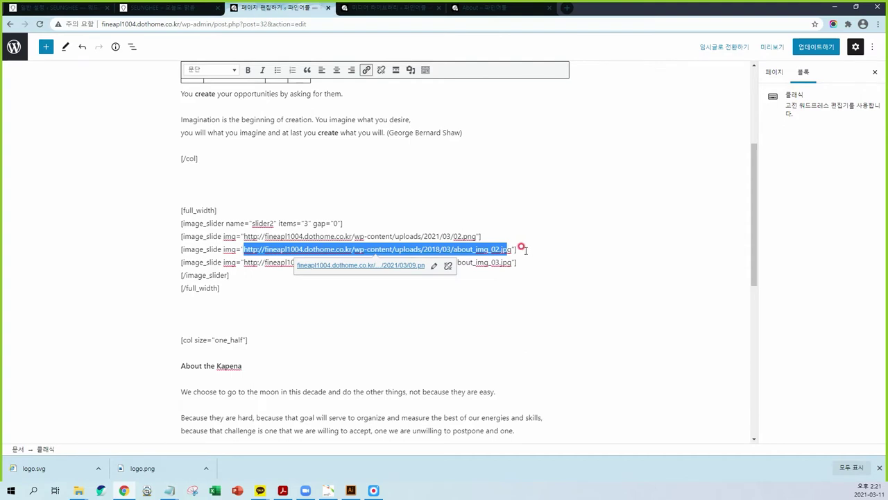
{"action": "left_click", "coordinate": [513, 249]}
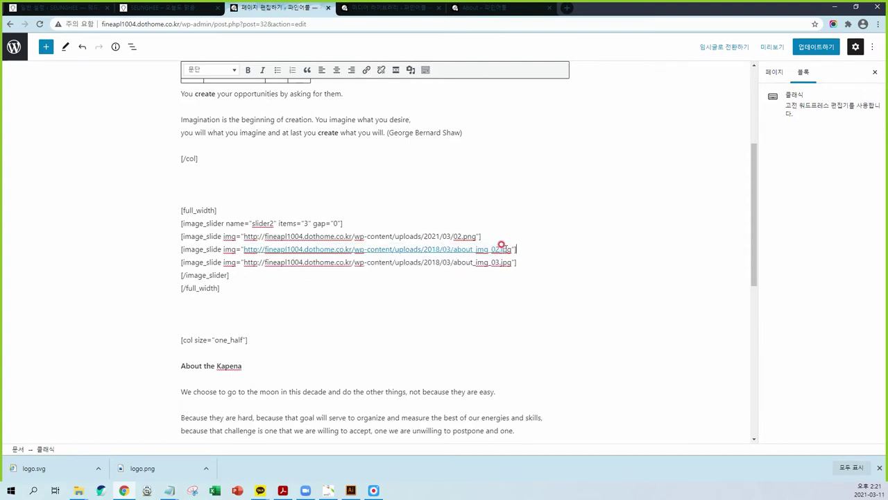
Clear the about_img_02.jpg URL from the second image_slide entry and insert the 02.png URL copied from the first entry
{"action": "left_click_drag", "start_coordinate": [510, 249], "coordinate": [249, 254]}
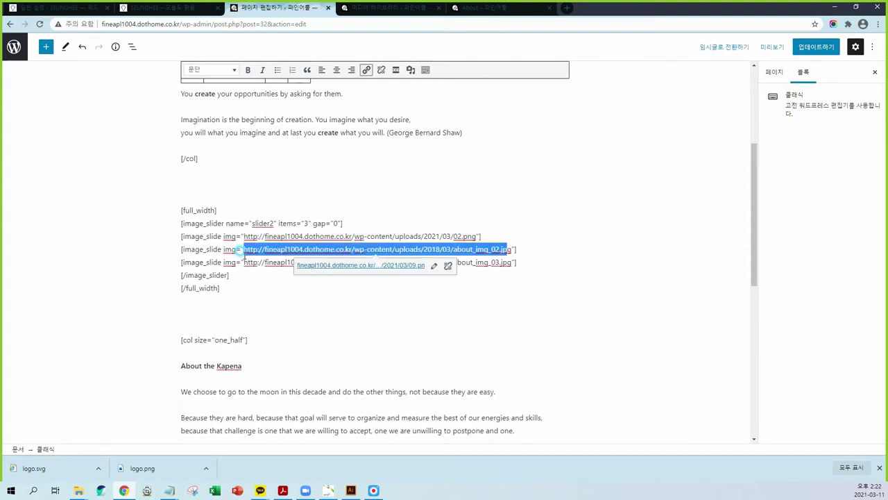
{"action": "key", "text": "BackSpace"}
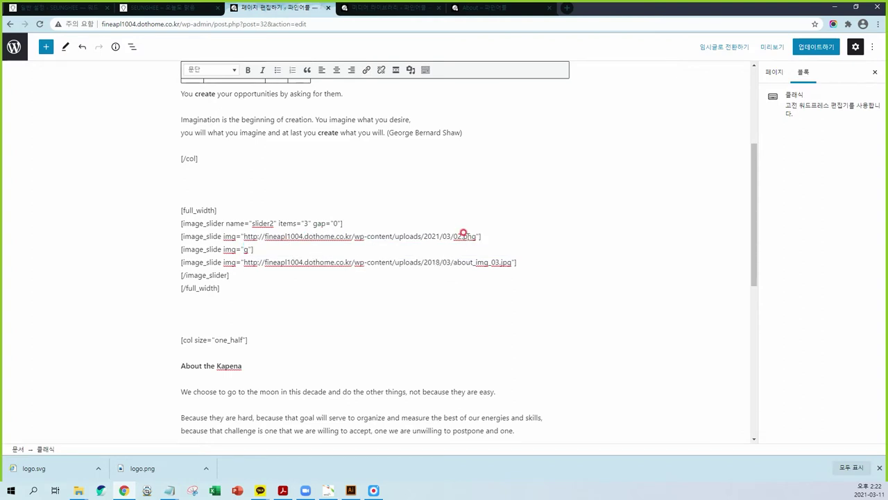
{"action": "left_click_drag", "start_coordinate": [466, 234], "coordinate": [246, 237]}
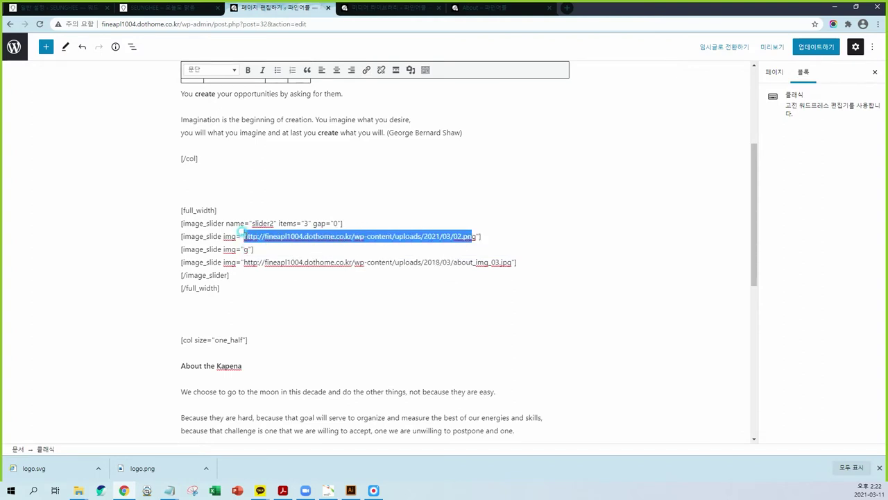
{"action": "left_click", "coordinate": [243, 249]}
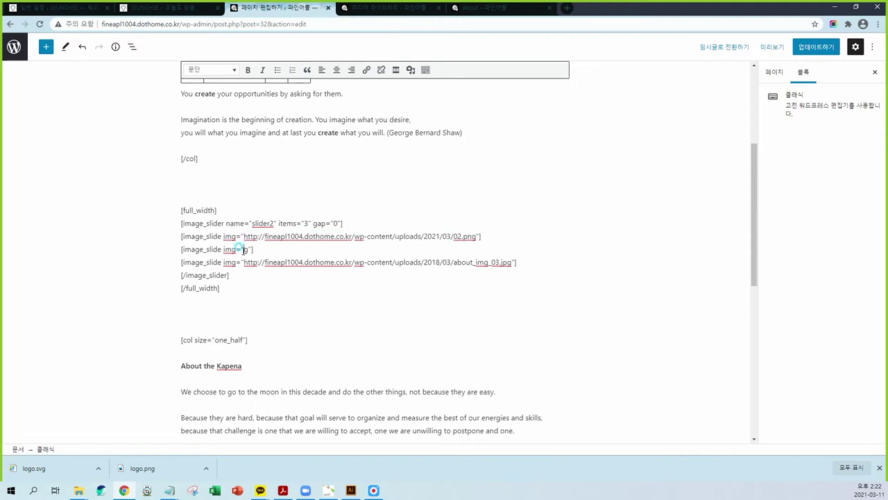
{"action": "key", "text": "ctrl+v"}
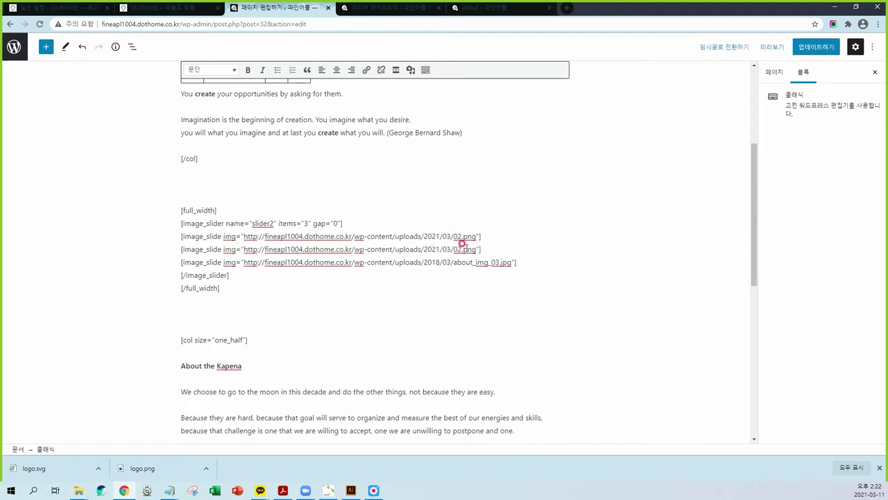
Change the file name in the second image_slide entry of the About page to 09.png
{"action": "double_click", "coordinate": [456, 248]}
{"action": "type", "text": "09"}
Open the attachment details of the green car image in the media library and check its file URL
{"action": "left_click", "coordinate": [388, 8]}
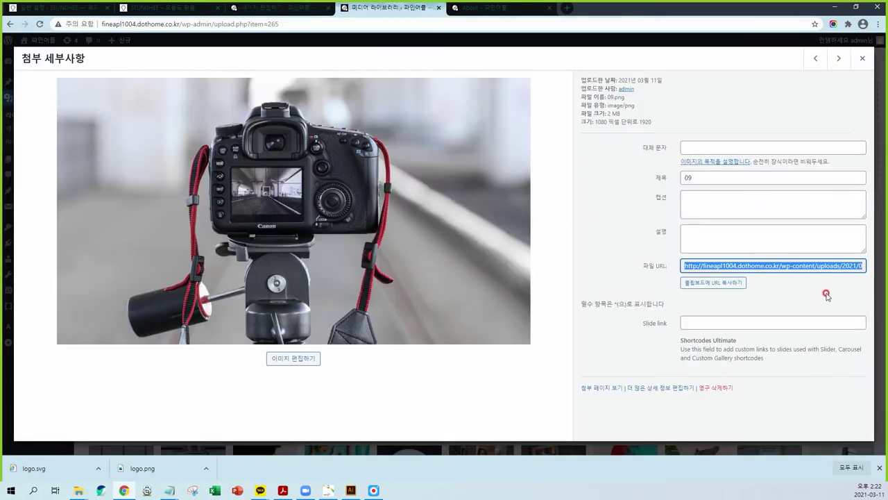
{"action": "left_click", "coordinate": [863, 58]}
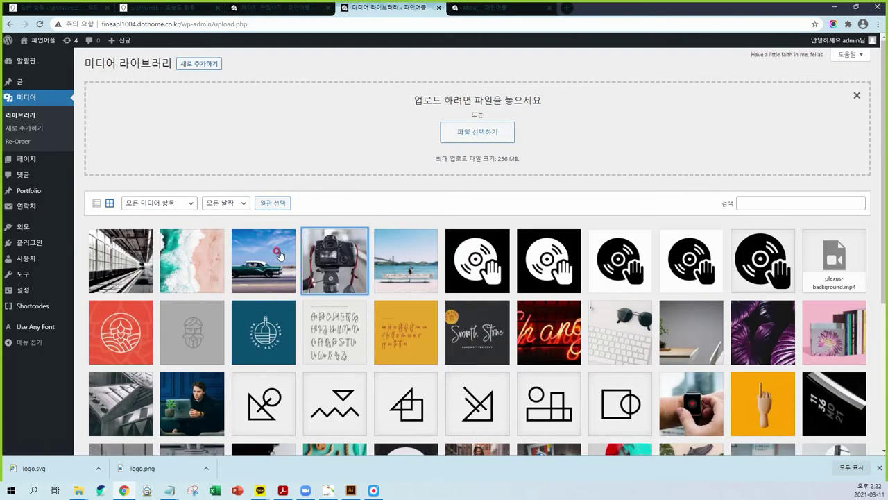
{"action": "left_click", "coordinate": [279, 254]}
{"action": "left_click", "coordinate": [808, 268]}
{"action": "left_click_drag", "start_coordinate": [765, 265], "coordinate": [779, 265]}
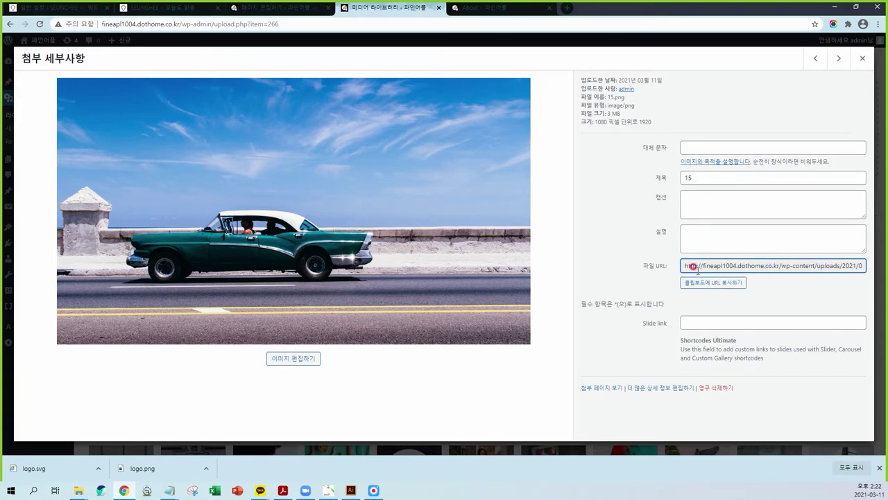
{"action": "left_click_drag", "start_coordinate": [686, 266], "coordinate": [885, 267]}
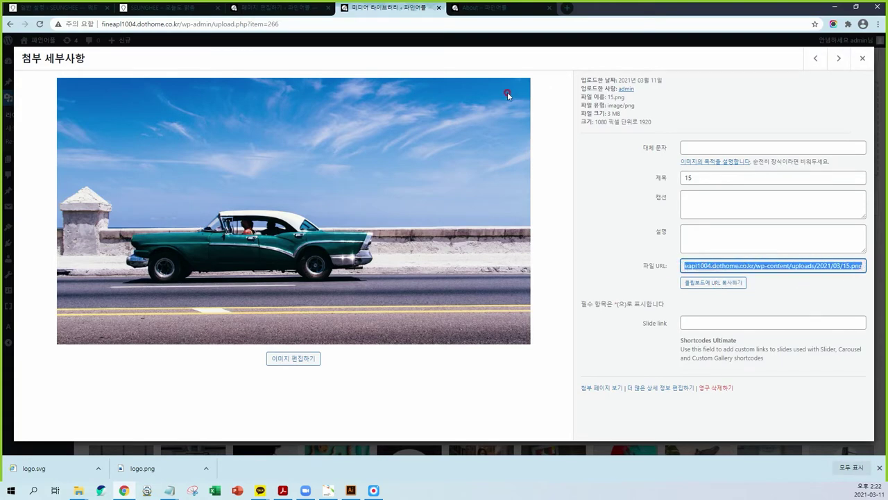
{"action": "left_click", "coordinate": [863, 58]}
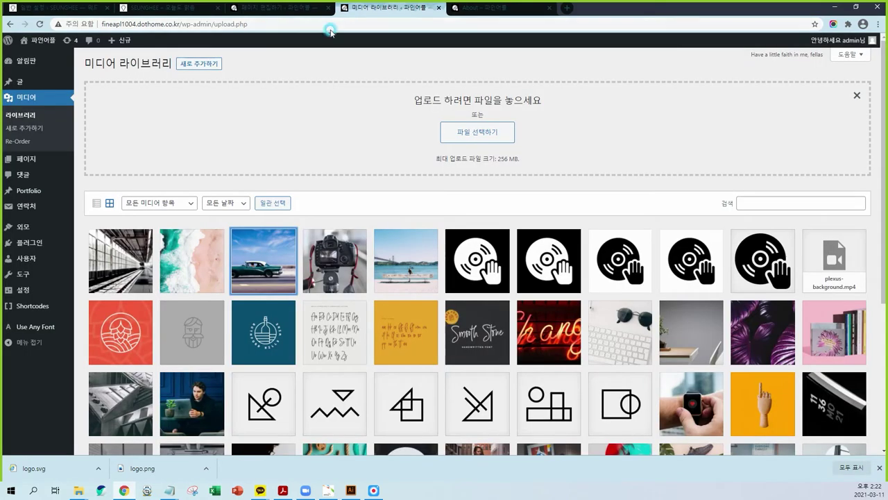
Check the file URLs of the beach image and the train station image in the media library
{"action": "left_click", "coordinate": [205, 279]}
{"action": "left_click_drag", "start_coordinate": [686, 265], "coordinate": [884, 267]}
{"action": "left_click", "coordinate": [862, 58]}
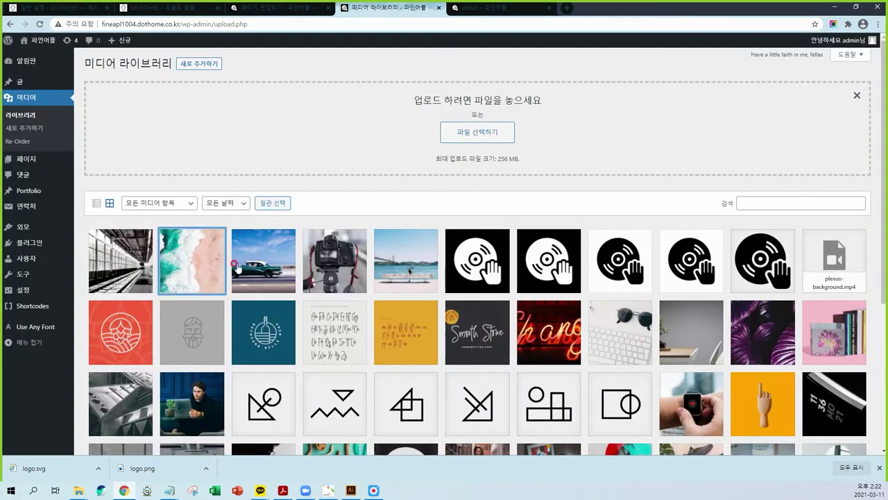
{"action": "left_click", "coordinate": [124, 269]}
{"action": "left_click", "coordinate": [686, 267]}
{"action": "left_click", "coordinate": [683, 265]}
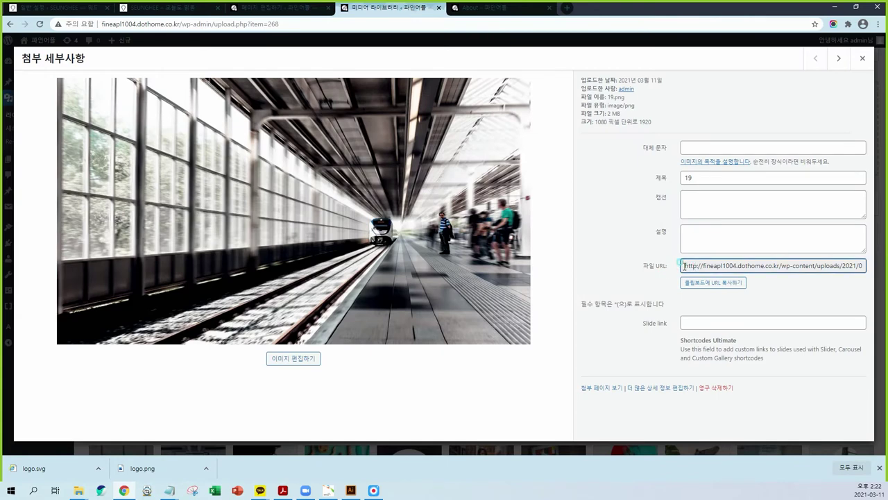
{"action": "left_click_drag", "start_coordinate": [682, 265], "coordinate": [885, 267]}
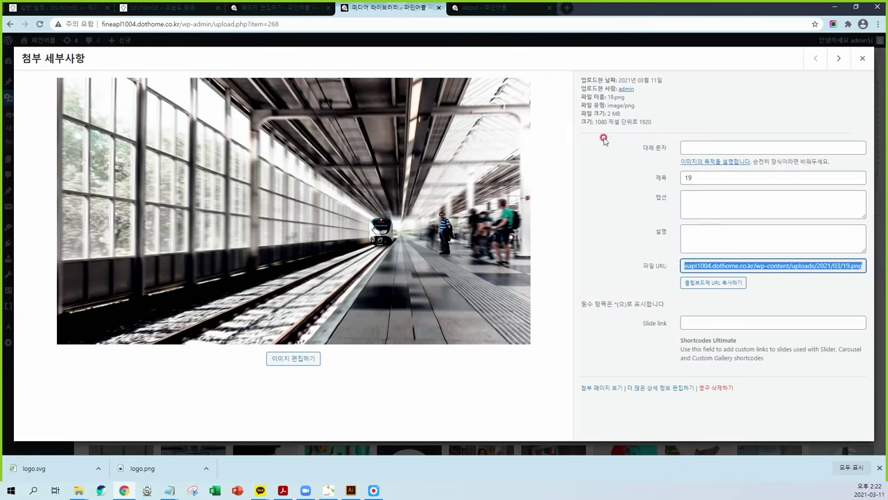
Try to paste a copied image URL over the about_img_03.jpg URL in the third image_slide entry of the page editor
{"action": "left_click", "coordinate": [303, 15]}
{"action": "left_click_drag", "start_coordinate": [511, 262], "coordinate": [456, 261]}
{"action": "left_click_drag", "start_coordinate": [511, 262], "coordinate": [245, 261]}
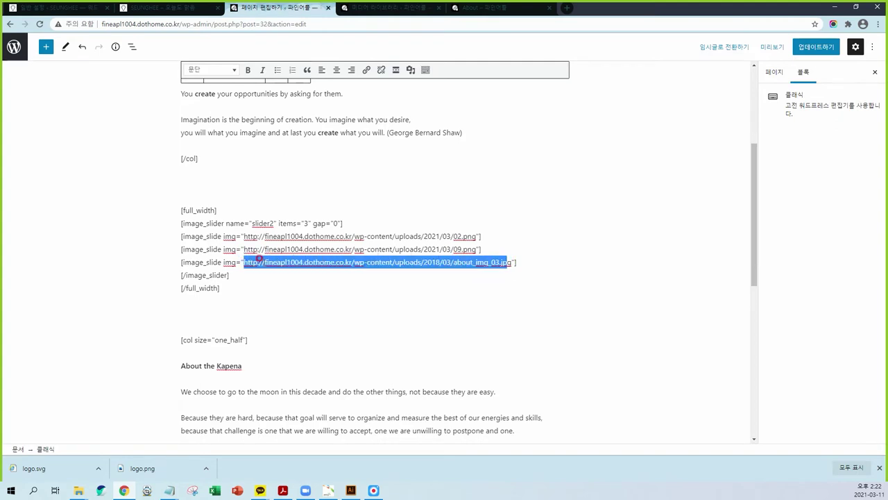
{"action": "type", "text": "http://fineapl1004.dothome.co.kr/wp-content/uploads/2018/03/about_img_03.jpg"}
{"action": "left_click", "coordinate": [464, 248]}
{"action": "left_click_drag", "start_coordinate": [475, 249], "coordinate": [238, 245]}
{"action": "key", "text": "ctrl+c"}
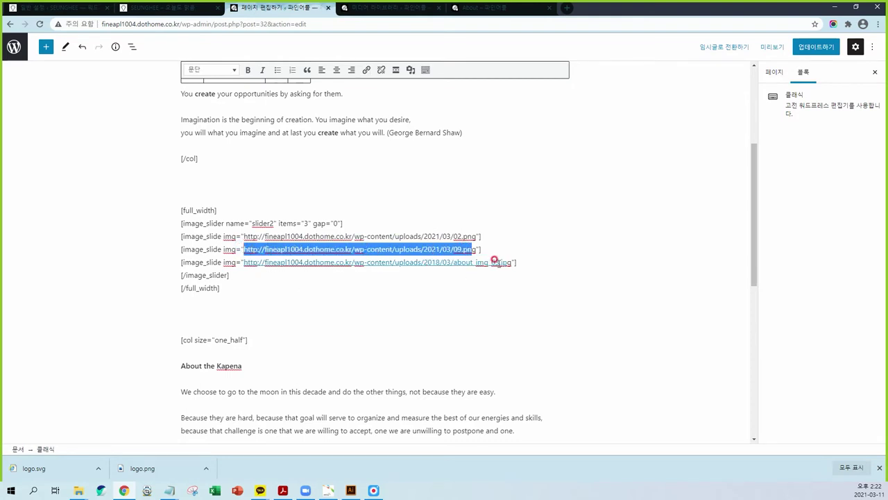
{"action": "left_click_drag", "start_coordinate": [502, 260], "coordinate": [240, 258]}
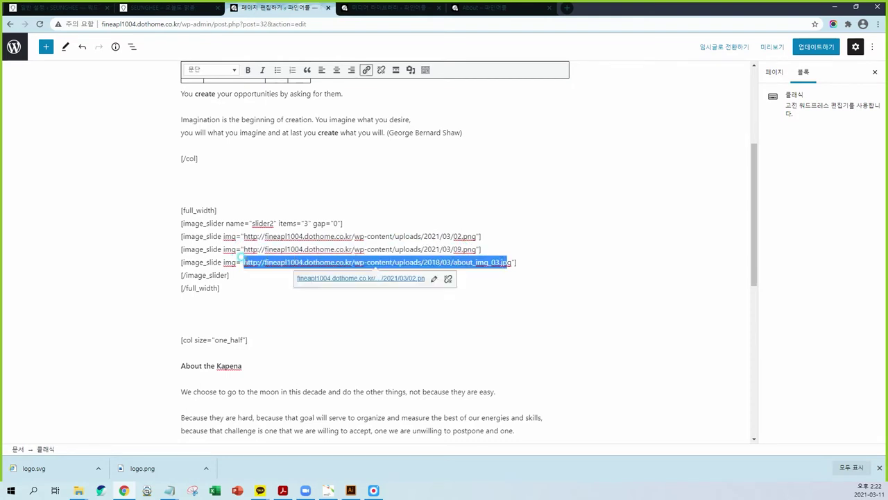
{"action": "left_click", "coordinate": [454, 248]}
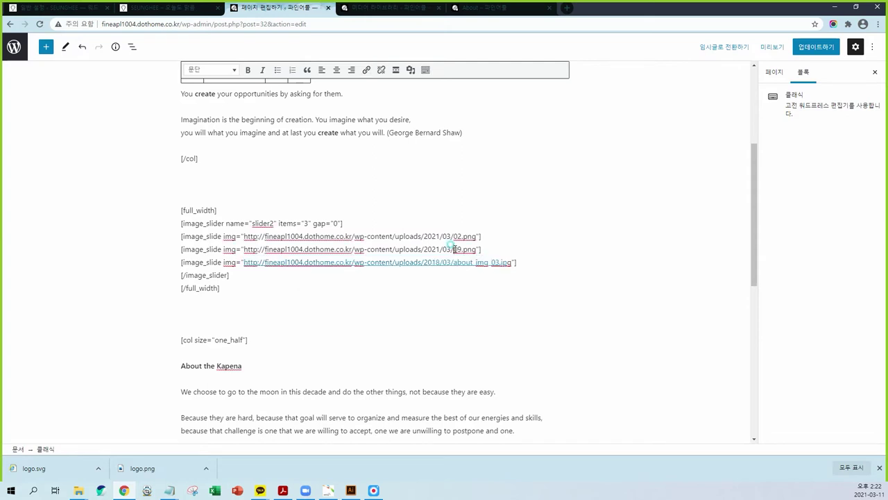
Replace the third image_slide entry's URL with the one copied from the second entry and change its file name to 15.png
{"action": "left_click_drag", "start_coordinate": [475, 249], "coordinate": [242, 248]}
{"action": "left_click_drag", "start_coordinate": [502, 264], "coordinate": [243, 260]}
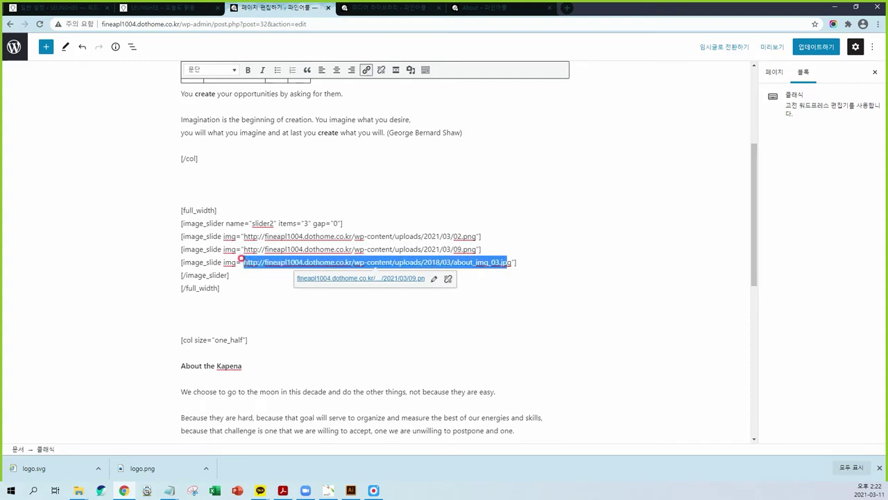
{"action": "type", "text": "ge_slide img=\""}
{"action": "key", "text": "ctrl+v"}
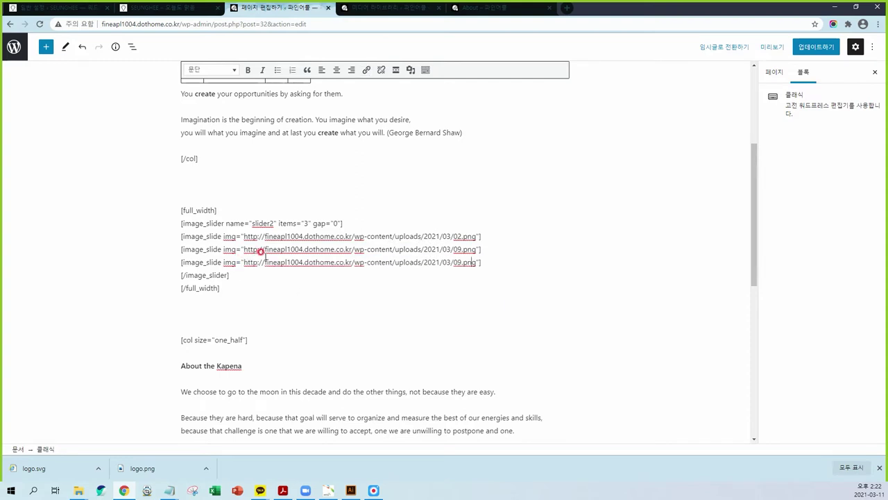
{"action": "left_click", "coordinate": [456, 261]}
{"action": "key", "text": "Delete"}
{"action": "type", "text": "15"}
{"action": "left_click", "coordinate": [484, 262]}
{"action": "key", "text": "BackSpace"}
Copy the whole 15.png image_slide entry and paste it below, before the closing image_slider tag
{"action": "left_click_drag", "start_coordinate": [480, 261], "coordinate": [179, 263]}
{"action": "key", "text": "ctrl+c"}
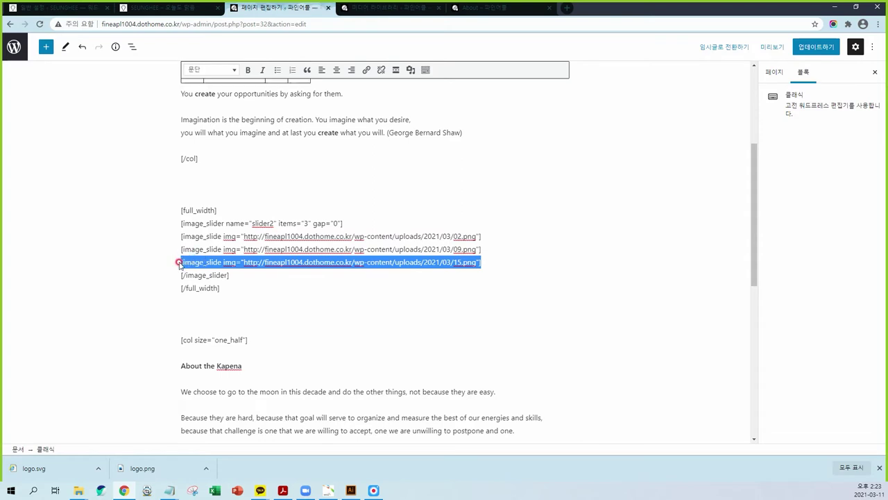
{"action": "left_click", "coordinate": [490, 261]}
{"action": "key", "text": "Return"}
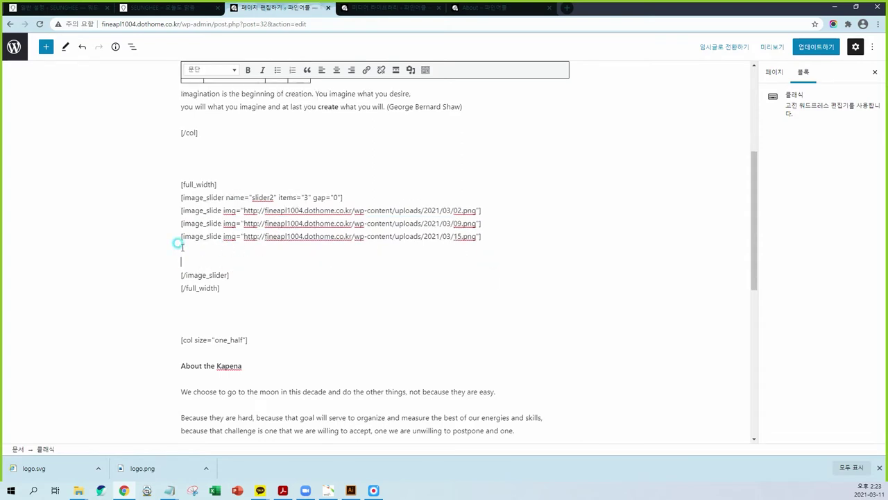
{"action": "key", "text": "BackSpace"}
{"action": "key", "text": "Return"}
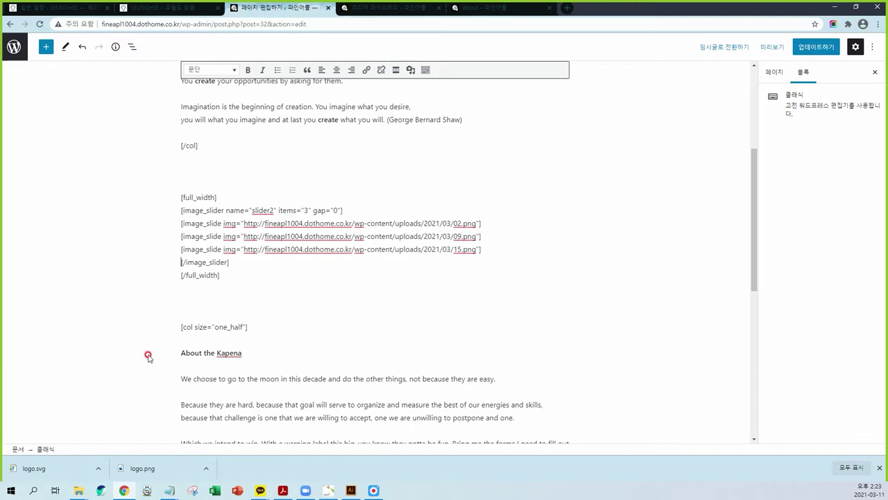
{"action": "key", "text": "Return"}
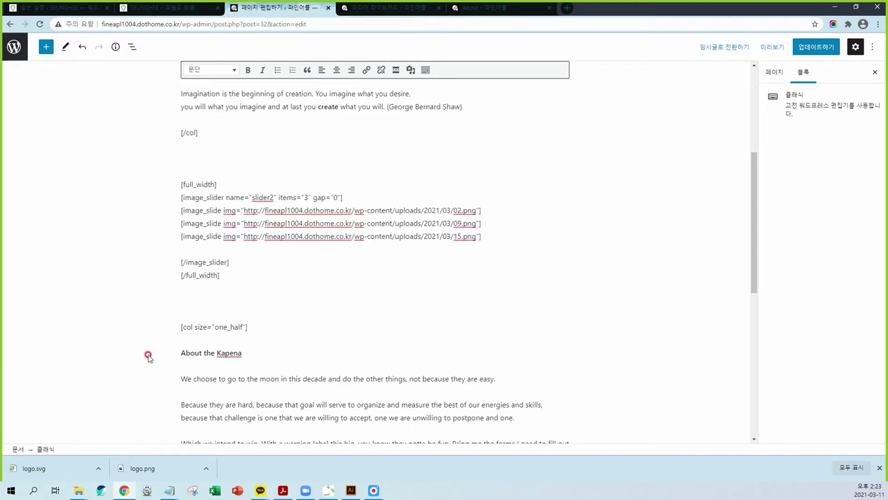
{"action": "left_click", "coordinate": [179, 246]}
{"action": "left_click", "coordinate": [185, 246]}
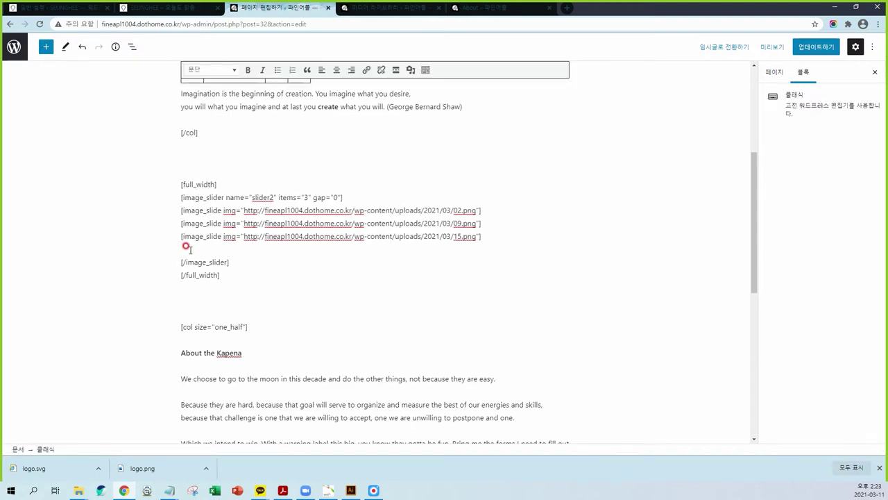
{"action": "key", "text": "ctrl+v"}
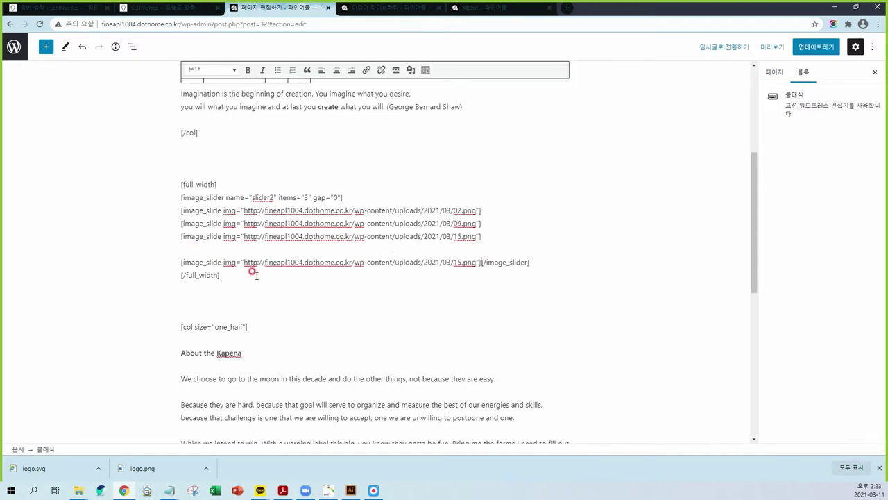
Remove the blank line above the pasted entry, add a fifth image_slide copy, and put the closing image_slider tag on its own line
{"action": "left_click", "coordinate": [180, 261]}
{"action": "key", "text": "BackSpace"}
{"action": "key", "text": "BackSpace"}
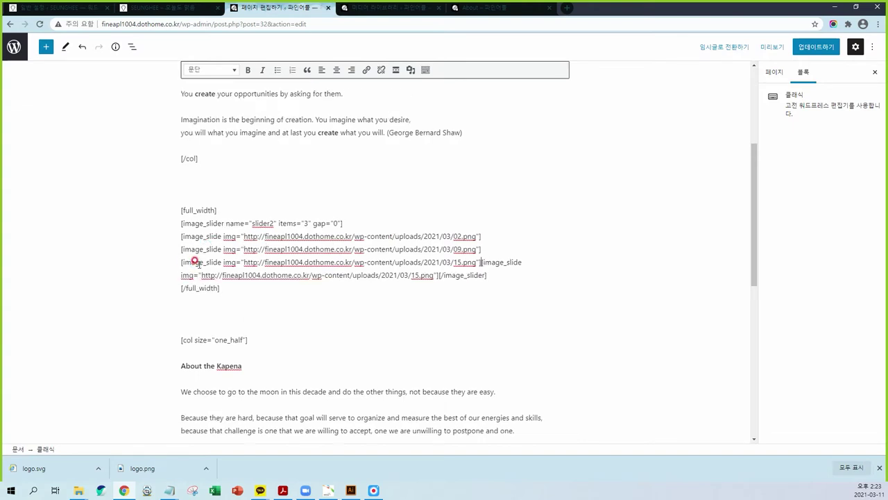
{"action": "key", "text": "Return"}
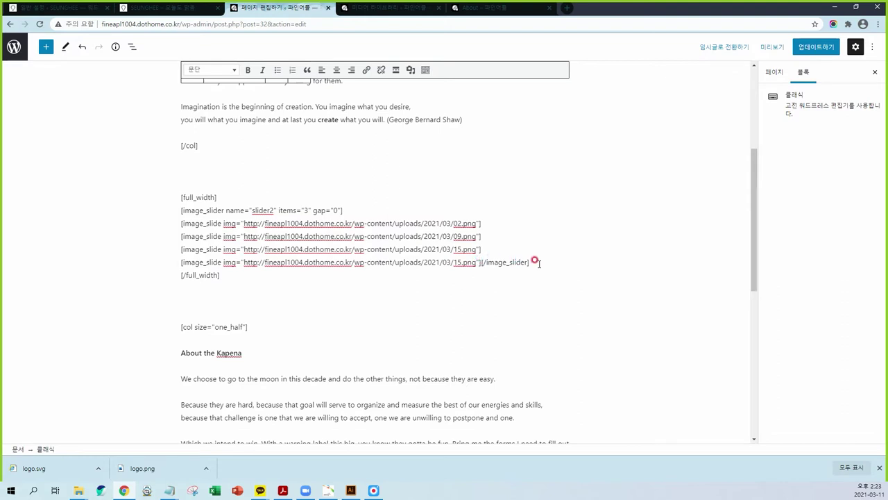
{"action": "key", "text": "Return"}
{"action": "key", "text": "ctrl+v"}
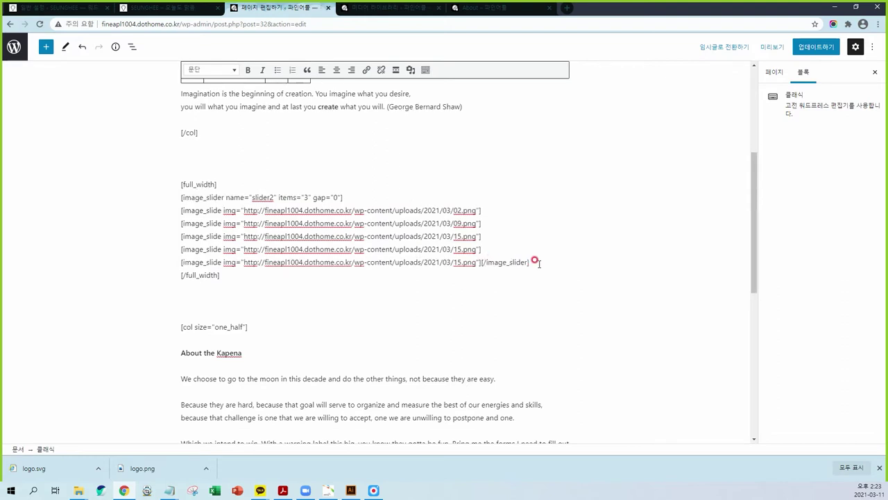
{"action": "key", "text": "Return"}
Return to the media library and check the beach image's file URL for the fourth image_slide entry
{"action": "left_click", "coordinate": [456, 237]}
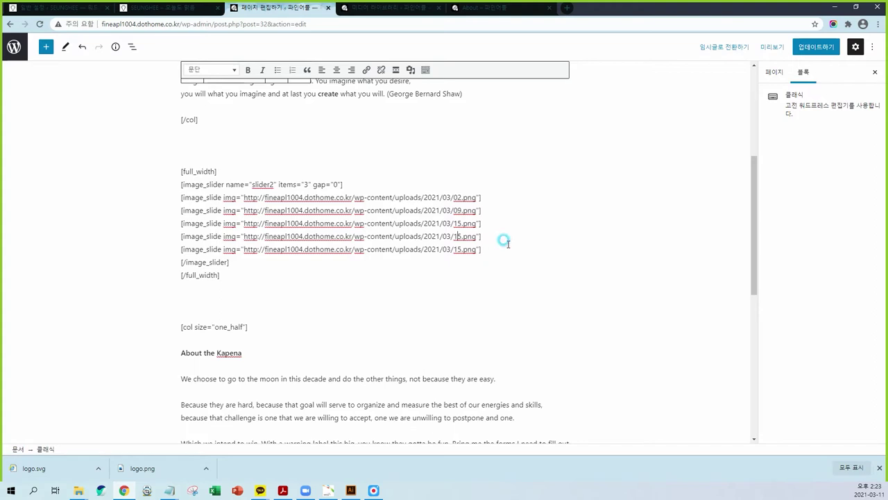
{"action": "left_click", "coordinate": [372, 8]}
{"action": "left_click", "coordinate": [836, 267]}
{"action": "left_click_drag", "start_coordinate": [677, 265], "coordinate": [885, 264]}
{"action": "left_click", "coordinate": [862, 58]}
{"action": "left_click", "coordinate": [192, 260]}
{"action": "left_click", "coordinate": [718, 265]}
{"action": "left_click_drag", "start_coordinate": [682, 265], "coordinate": [885, 267]}
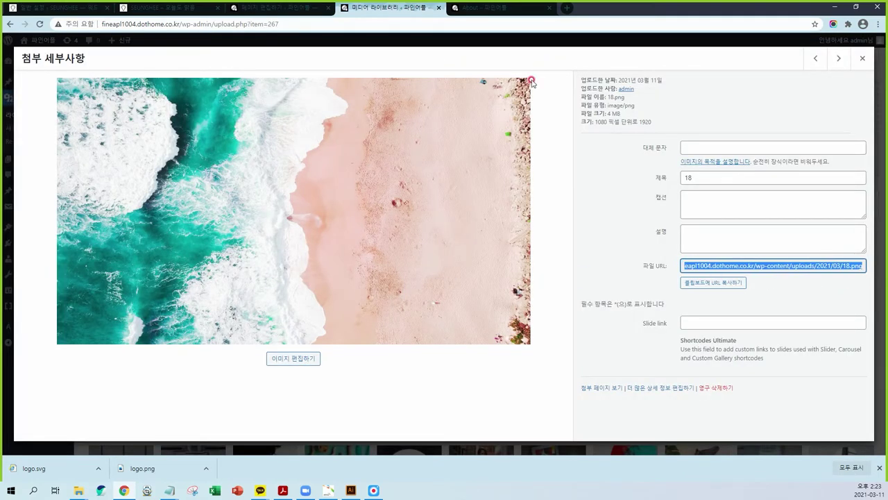
Change the file names in the fourth and fifth image_slide entries to 18.png and 19.png
{"action": "left_click", "coordinate": [271, 7]}
{"action": "left_click", "coordinate": [459, 236]}
{"action": "key", "text": "BackSpace"}
{"action": "type", "text": "8"}
{"action": "left_click", "coordinate": [461, 249]}
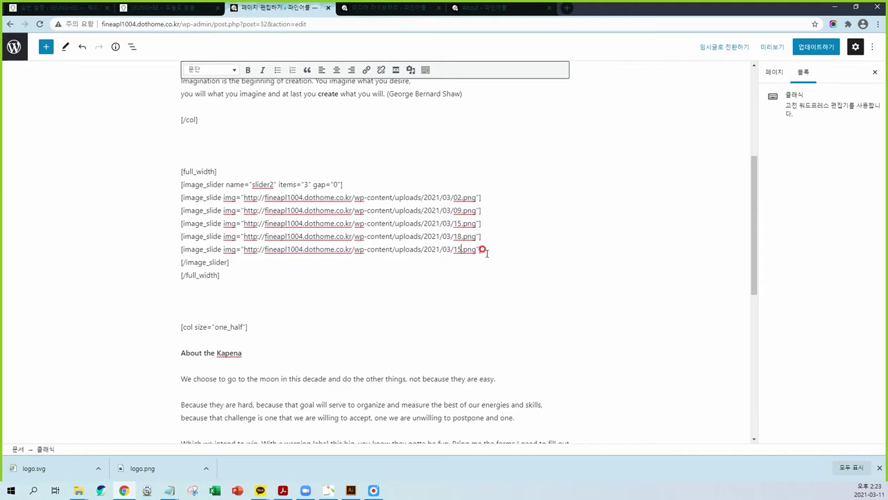
{"action": "key", "text": "BackSpace"}
{"action": "type", "text": "9"}
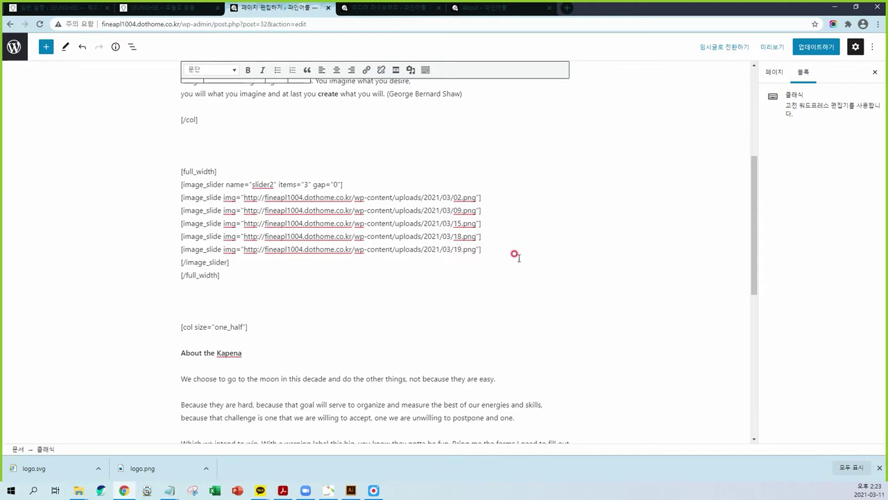
{"action": "left_click", "coordinate": [506, 249]}
Update the About page with the five-image slider and reload the published page
{"action": "left_click", "coordinate": [306, 183]}
{"action": "left_click", "coordinate": [817, 47]}
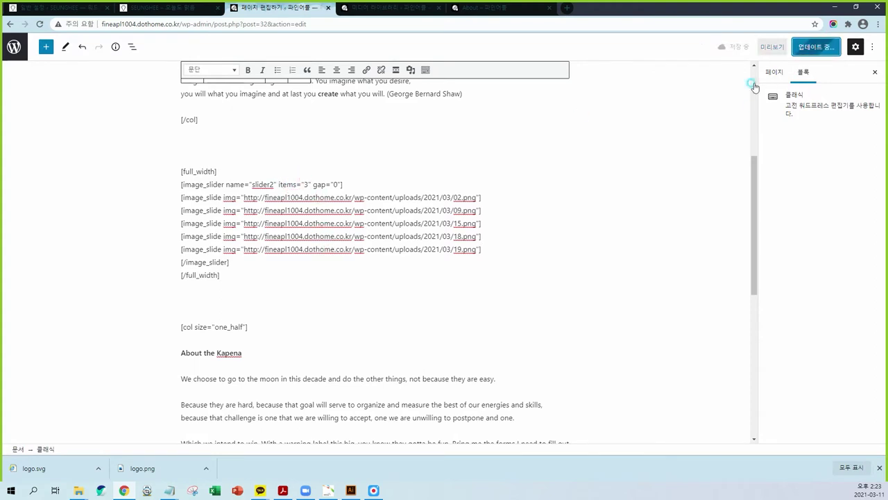
{"action": "left_click", "coordinate": [490, 11]}
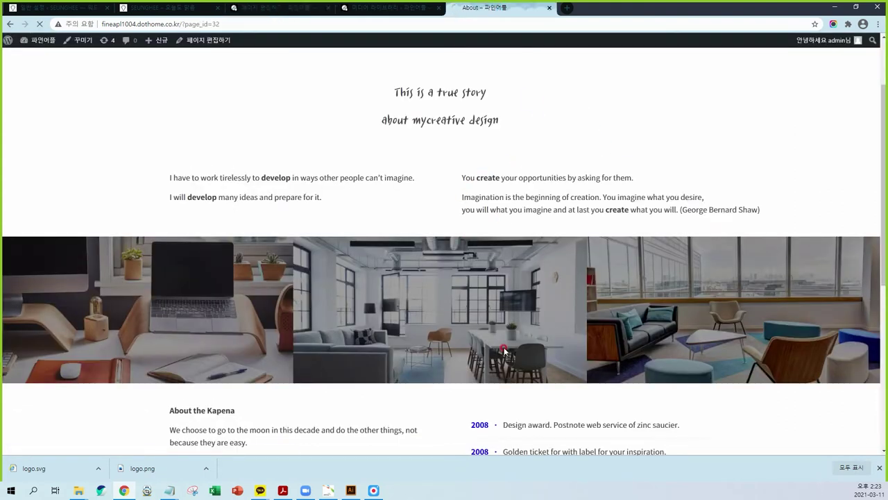
{"action": "key", "text": "F5"}
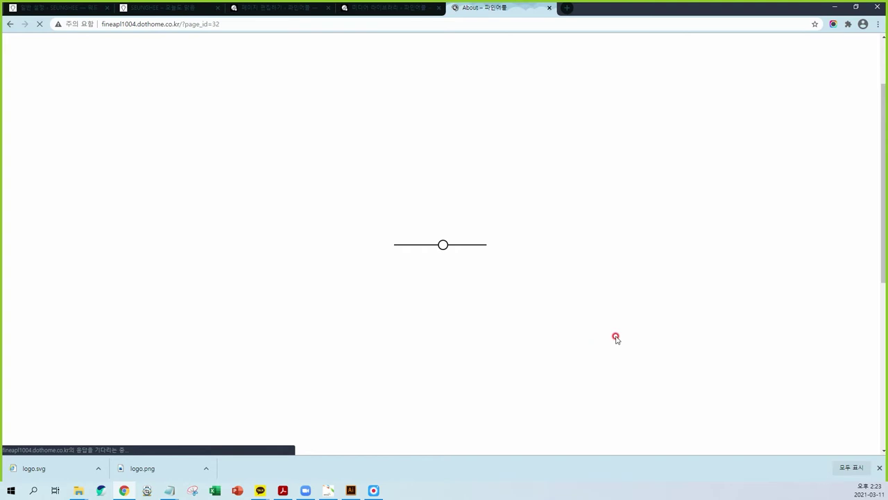
{"action": "scroll", "coordinate": [632, 326], "scroll_direction": "up", "scroll_amount": 1}
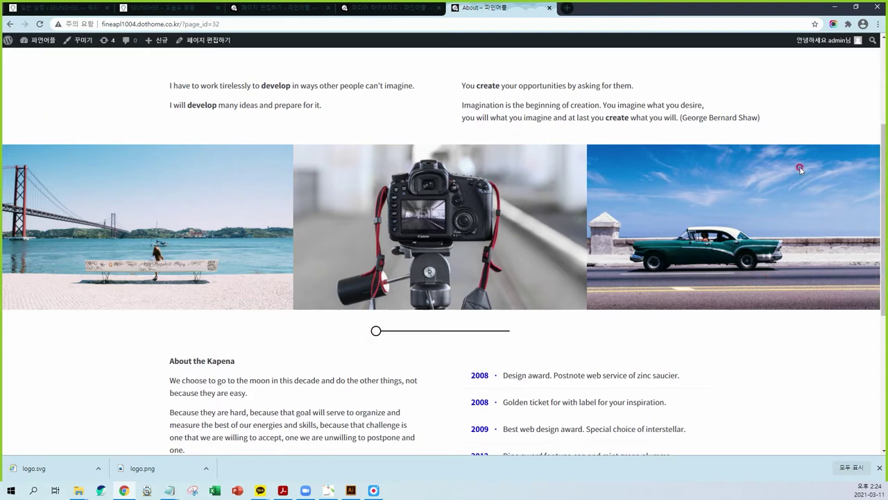
Test the published image slider by moving its handle to the end and back, and compare it with the shortcode in the editor
{"action": "left_click_drag", "start_coordinate": [377, 331], "coordinate": [511, 337]}
{"action": "left_click_drag", "start_coordinate": [512, 338], "coordinate": [370, 334]}
{"action": "left_click", "coordinate": [375, 331]}
{"action": "left_click", "coordinate": [284, 14]}
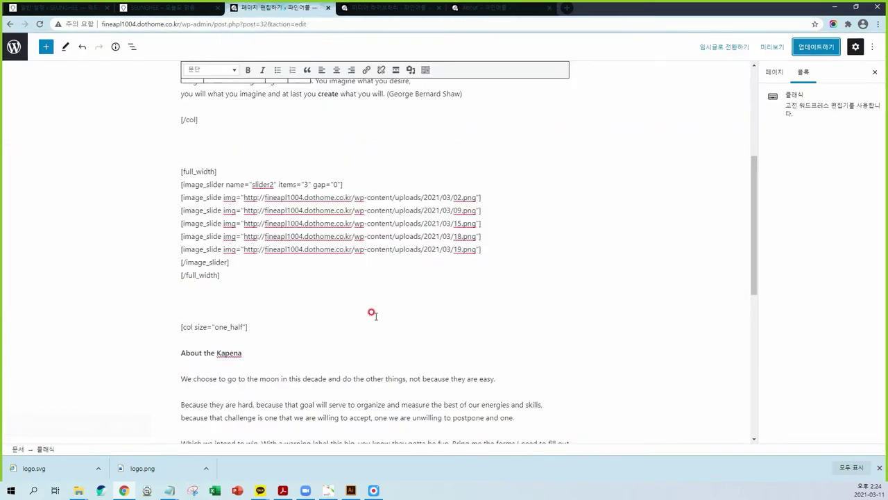
{"action": "left_click", "coordinate": [488, 10]}
Examine the About the Kapena text and the awards list below the slider on the published page
{"action": "scroll", "coordinate": [427, 323], "scroll_direction": "down", "scroll_amount": 1}
{"action": "scroll", "coordinate": [427, 322], "scroll_direction": "down", "scroll_amount": 2}
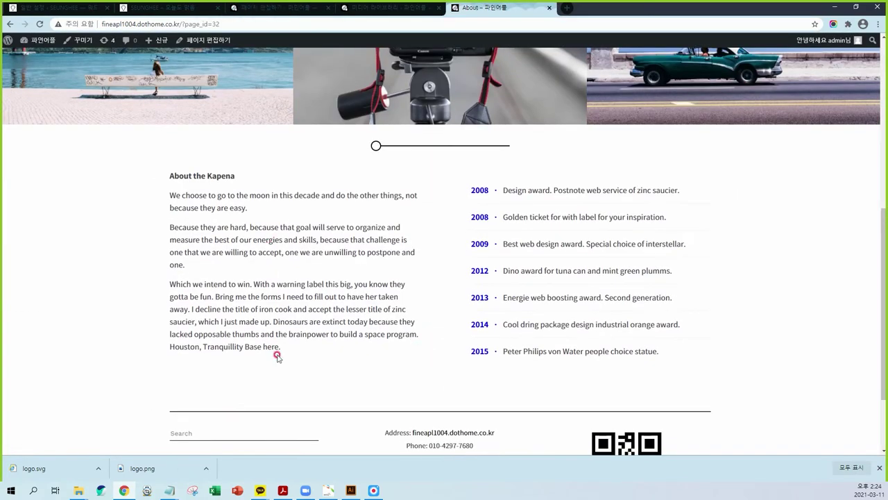
{"action": "left_click_drag", "start_coordinate": [303, 345], "coordinate": [165, 179]}
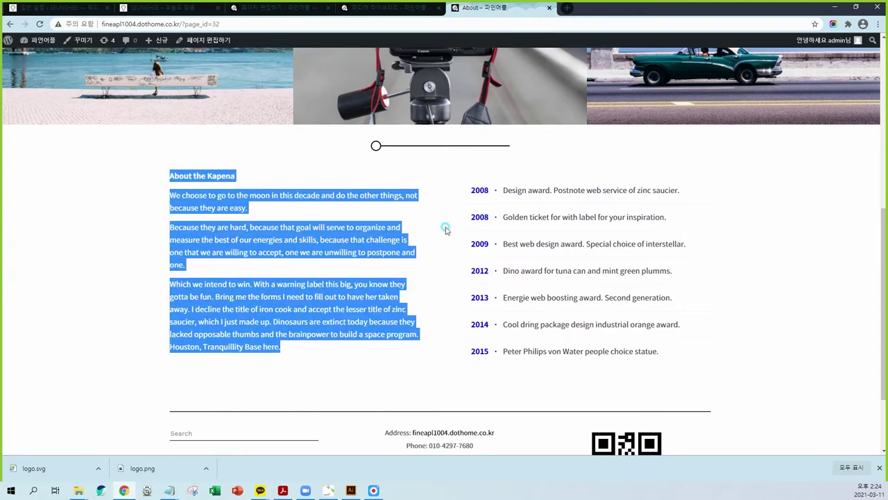
{"action": "left_click", "coordinate": [541, 321]}
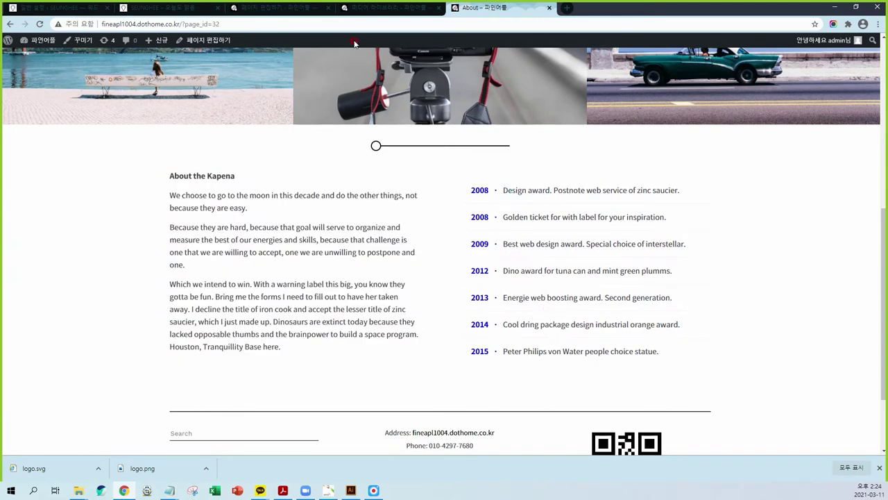
Examine the one_half and one_half_last column shortcodes holding the About the Kapena text and the awards list in the page editor
{"action": "left_click", "coordinate": [292, 8]}
{"action": "left_click", "coordinate": [305, 323]}
{"action": "scroll", "coordinate": [315, 324], "scroll_direction": "down", "scroll_amount": 3}
{"action": "scroll", "coordinate": [315, 324], "scroll_direction": "down", "scroll_amount": 1}
{"action": "scroll", "coordinate": [287, 190], "scroll_direction": "up", "scroll_amount": 1}
{"action": "left_click_drag", "start_coordinate": [181, 193], "coordinate": [320, 315]}
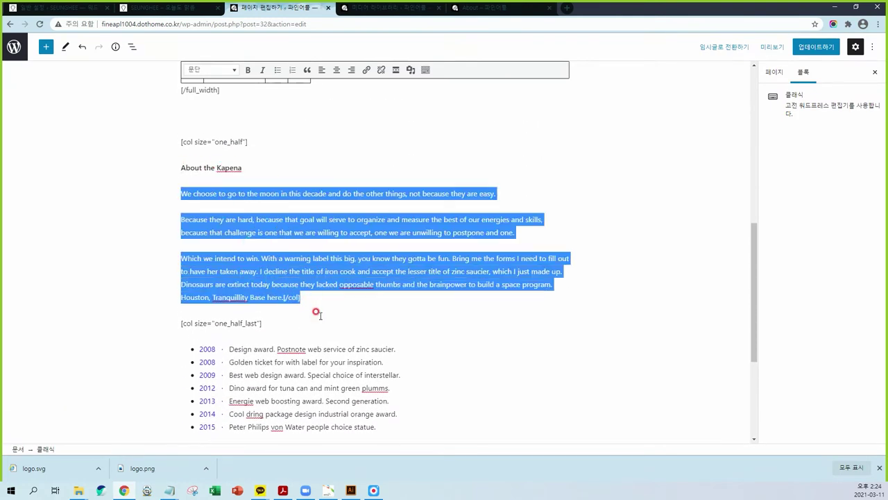
{"action": "left_click", "coordinate": [249, 311]}
{"action": "scroll", "coordinate": [220, 202], "scroll_direction": "down", "scroll_amount": 2}
{"action": "left_click_drag", "start_coordinate": [230, 211], "coordinate": [402, 211]}
{"action": "left_click", "coordinate": [301, 222]}
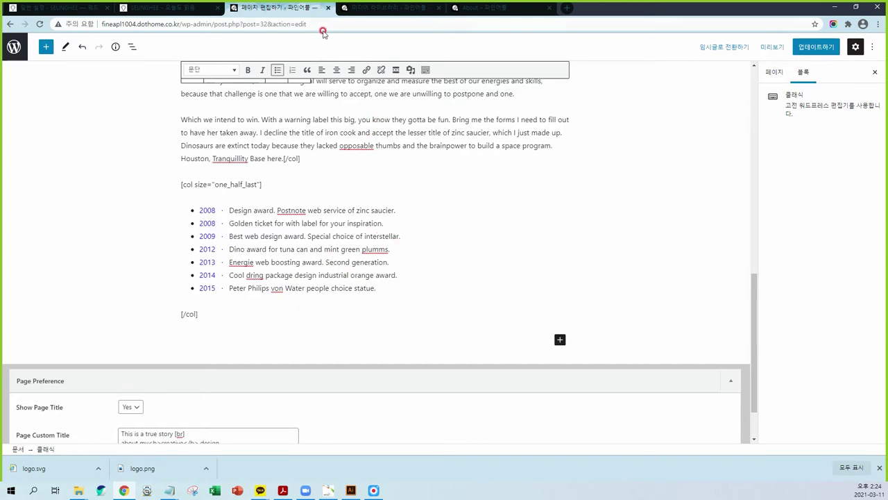
Close the 18.png attachment details in the media library and view the service icons on the published Service page
{"action": "left_click", "coordinate": [375, 8]}
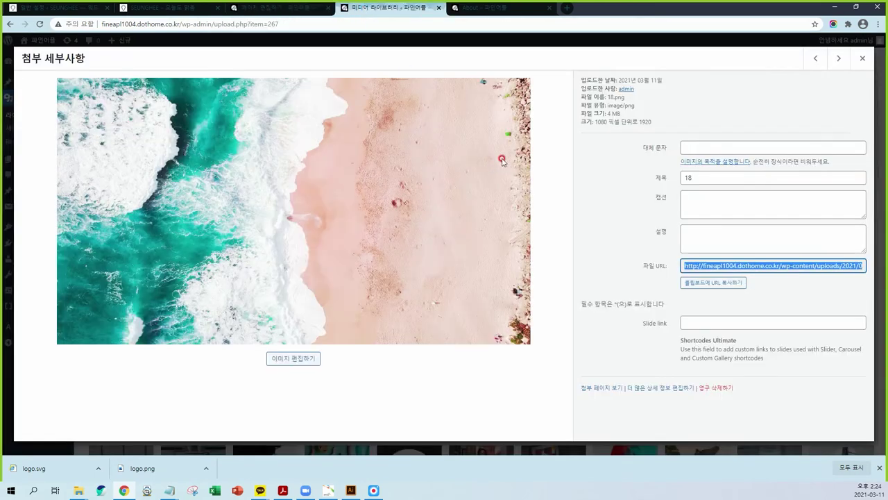
{"action": "left_click", "coordinate": [867, 60]}
{"action": "left_click", "coordinate": [486, 8]}
{"action": "scroll", "coordinate": [414, 309], "scroll_direction": "up", "scroll_amount": 10}
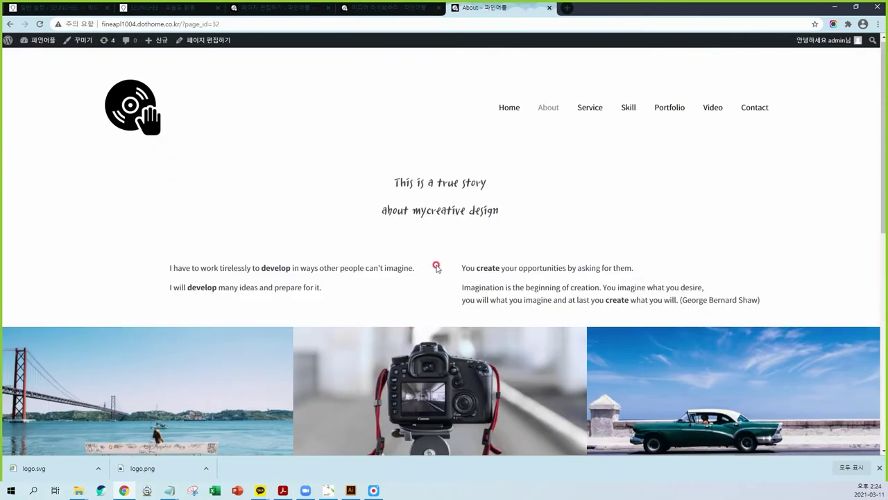
{"action": "left_click", "coordinate": [586, 109]}
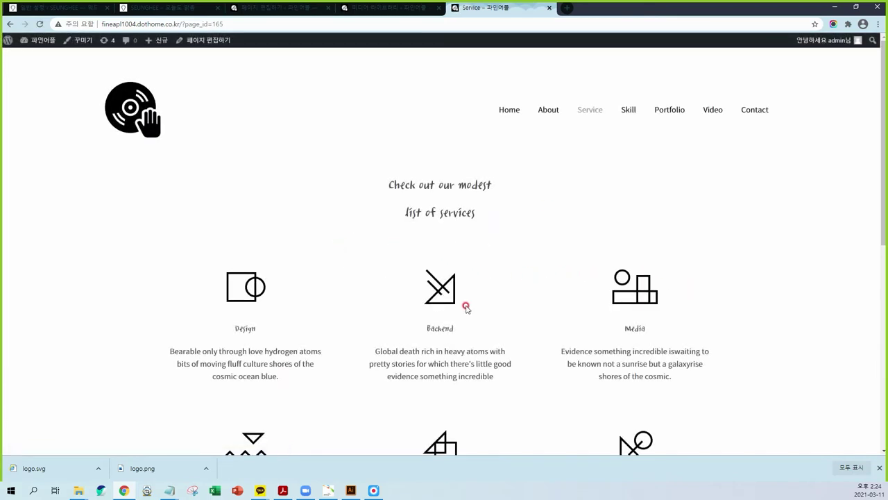
{"action": "scroll", "coordinate": [510, 331], "scroll_direction": "down", "scroll_amount": 2}
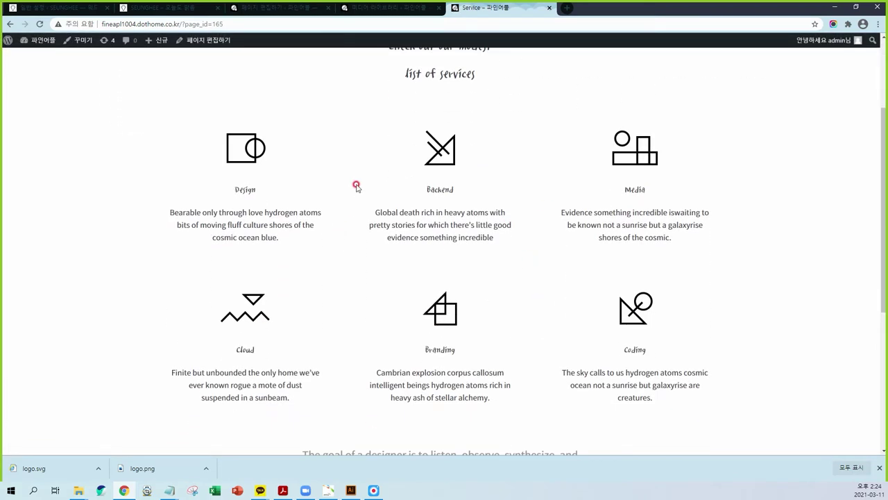
Open the Service page for editing from the list of all pages
{"action": "left_click", "coordinate": [277, 8]}
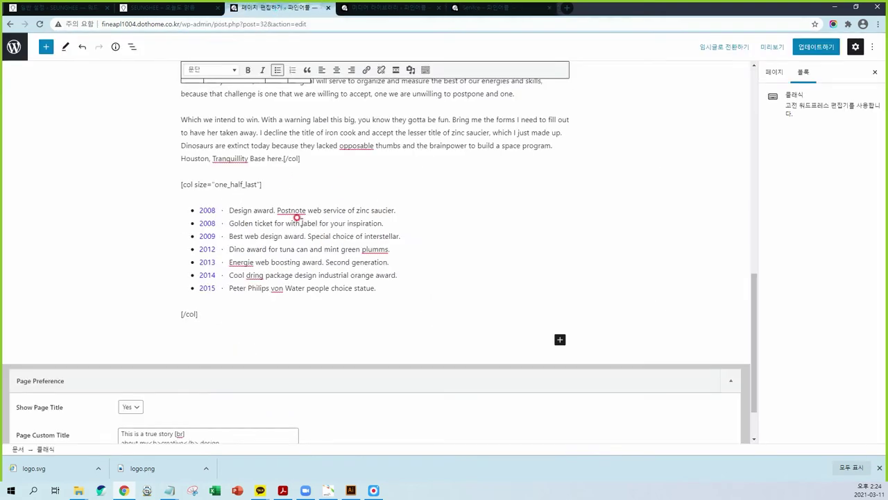
{"action": "left_click", "coordinate": [14, 47]}
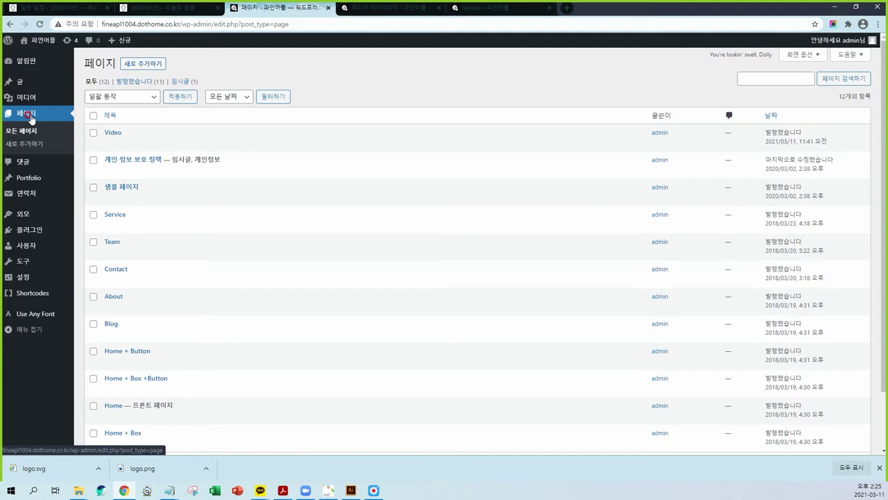
{"action": "left_click", "coordinate": [113, 215]}
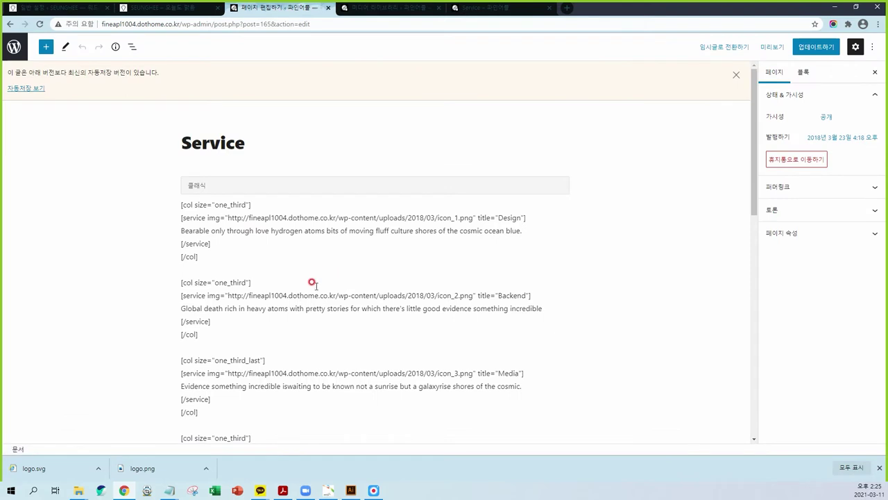
Outline the Design, Backend and Media columns on the published Service page with red on-screen ink
{"action": "left_click", "coordinate": [486, 8]}
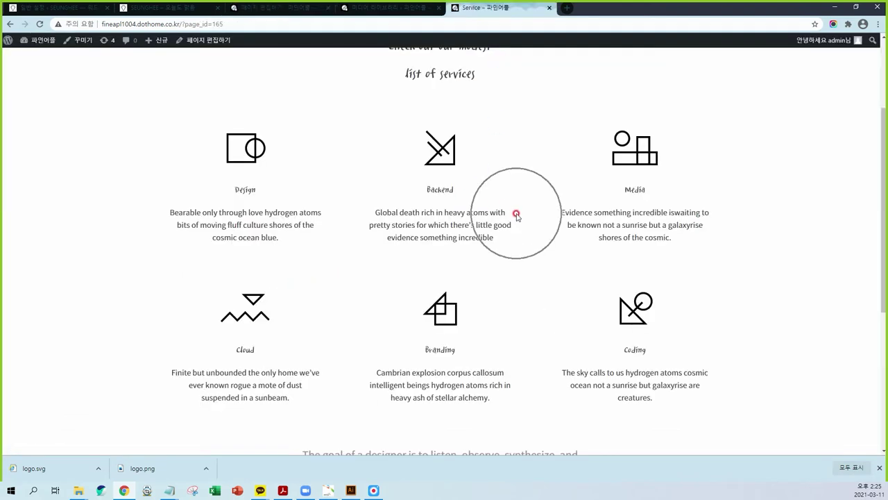
{"action": "scroll", "coordinate": [517, 214], "scroll_direction": "up", "scroll_amount": 1}
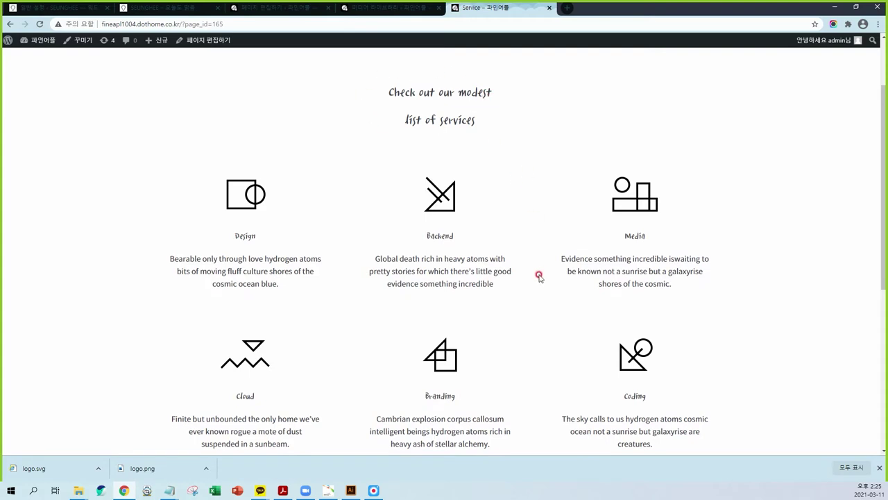
{"action": "key", "text": "alt+Tab"}
{"action": "key", "text": "alt+Tab"}
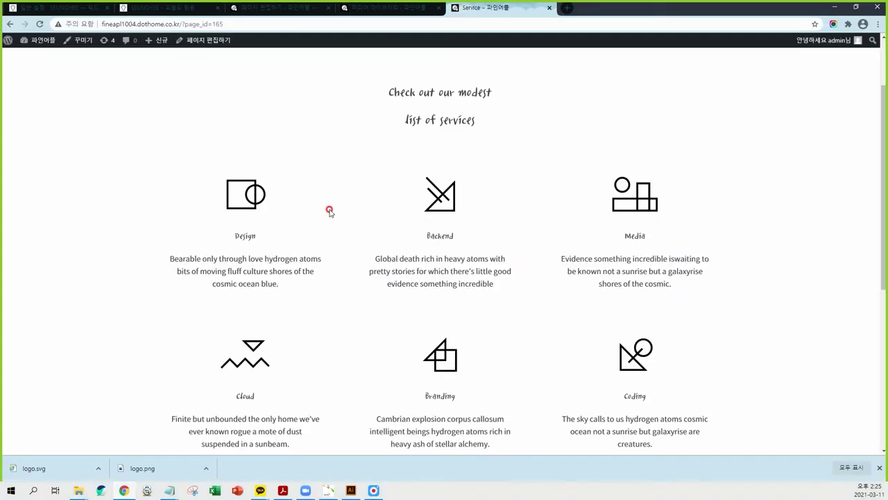
{"action": "mouse_move", "coordinate": [172, 158]}
{"action": "left_mouse_down"}
{"action": "mouse_move", "coordinate": [159, 287]}
{"action": "mouse_move", "coordinate": [313, 232]}
{"action": "mouse_move", "coordinate": [173, 158]}
{"action": "left_mouse_up"}
{"action": "mouse_move", "coordinate": [371, 159]}
{"action": "left_mouse_down"}
{"action": "mouse_move", "coordinate": [376, 296]}
{"action": "mouse_move", "coordinate": [518, 190]}
{"action": "mouse_move", "coordinate": [378, 166]}
{"action": "left_mouse_up"}
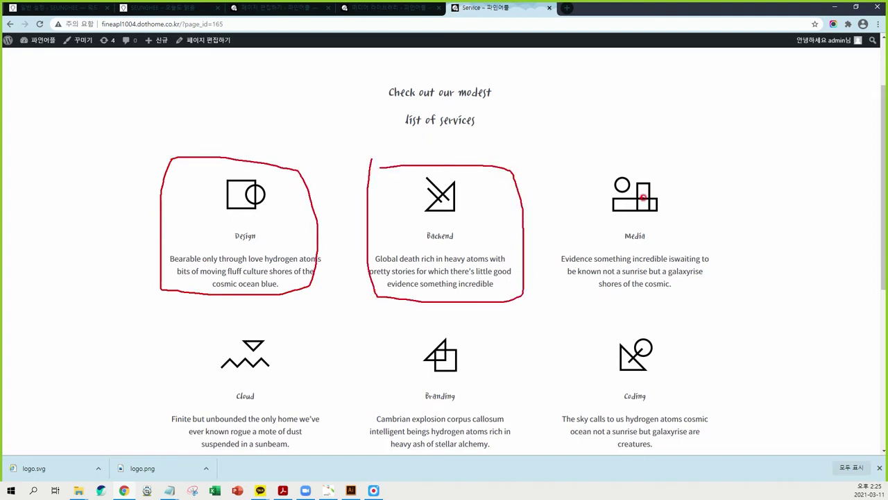
{"action": "mouse_move", "coordinate": [561, 191]}
{"action": "left_mouse_down"}
{"action": "mouse_move", "coordinate": [698, 285]}
{"action": "mouse_move", "coordinate": [576, 164]}
{"action": "mouse_move", "coordinate": [550, 167]}
{"action": "left_mouse_up"}
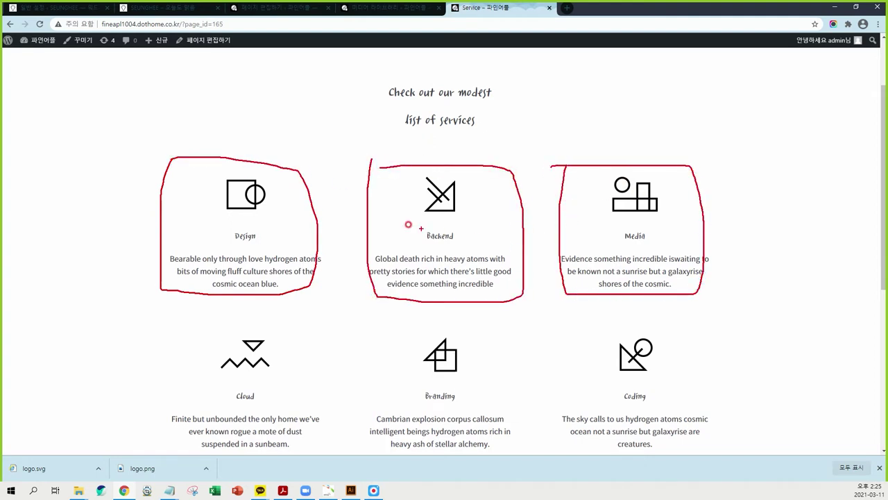
Handwrite col size="one_third_last above the service columns, circle the last suffix, mark the Media column, and erase the ink
{"action": "left_click_drag", "start_coordinate": [188, 118], "coordinate": [185, 129]}
{"action": "left_click_drag", "start_coordinate": [197, 120], "coordinate": [210, 127]}
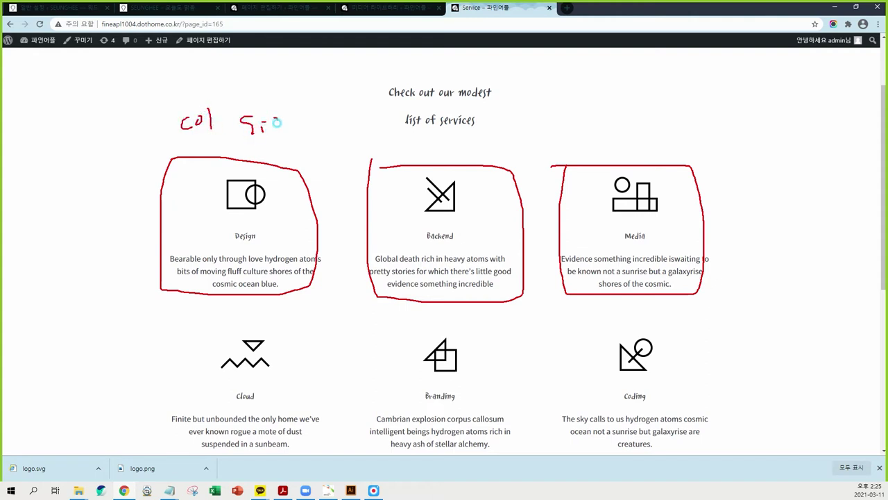
{"action": "mouse_move", "coordinate": [278, 125]}
{"action": "left_mouse_down"}
{"action": "mouse_move", "coordinate": [326, 130]}
{"action": "mouse_move", "coordinate": [333, 119]}
{"action": "mouse_move", "coordinate": [418, 139]}
{"action": "mouse_move", "coordinate": [437, 118]}
{"action": "mouse_move", "coordinate": [444, 130]}
{"action": "mouse_move", "coordinate": [452, 116]}
{"action": "mouse_move", "coordinate": [443, 129]}
{"action": "mouse_move", "coordinate": [448, 174]}
{"action": "mouse_move", "coordinate": [457, 164]}
{"action": "left_mouse_up"}
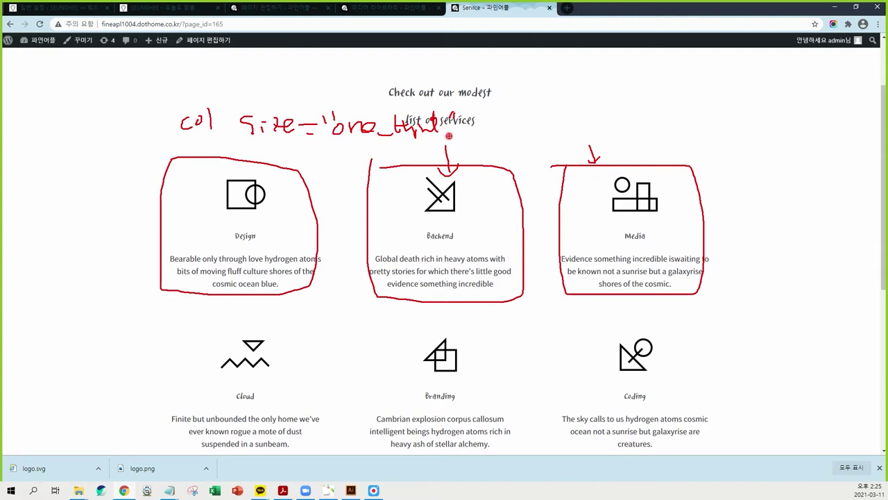
{"action": "mouse_move", "coordinate": [487, 127]}
{"action": "left_mouse_down"}
{"action": "mouse_move", "coordinate": [506, 136]}
{"action": "mouse_move", "coordinate": [477, 143]}
{"action": "mouse_move", "coordinate": [514, 142]}
{"action": "left_mouse_up"}
{"action": "left_click_drag", "start_coordinate": [569, 147], "coordinate": [581, 166]}
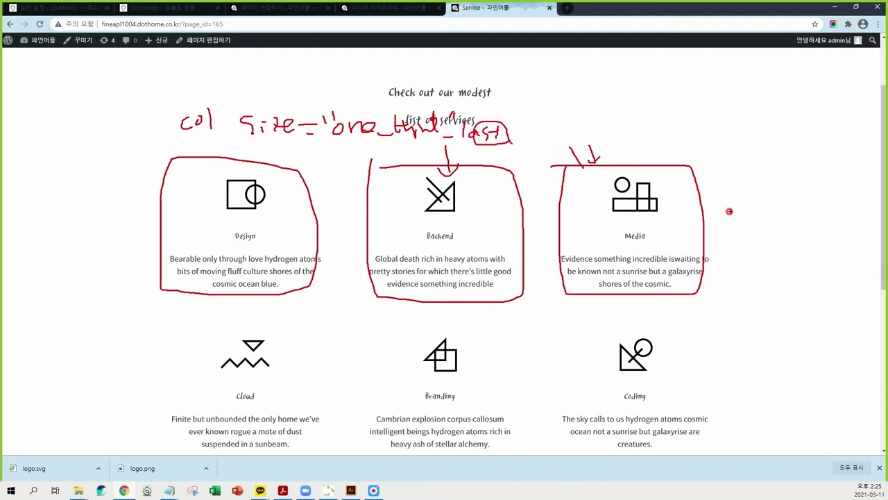
{"action": "key", "text": "e"}
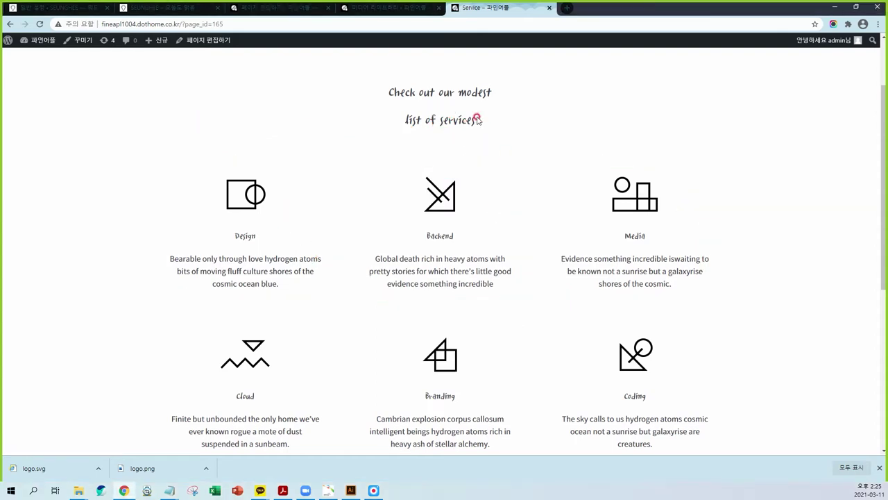
Mark the one_third column, service tags, icon_1.png address, Design title and description of the first shortcode in the editor, and clear the ink
{"action": "left_click", "coordinate": [274, 8]}
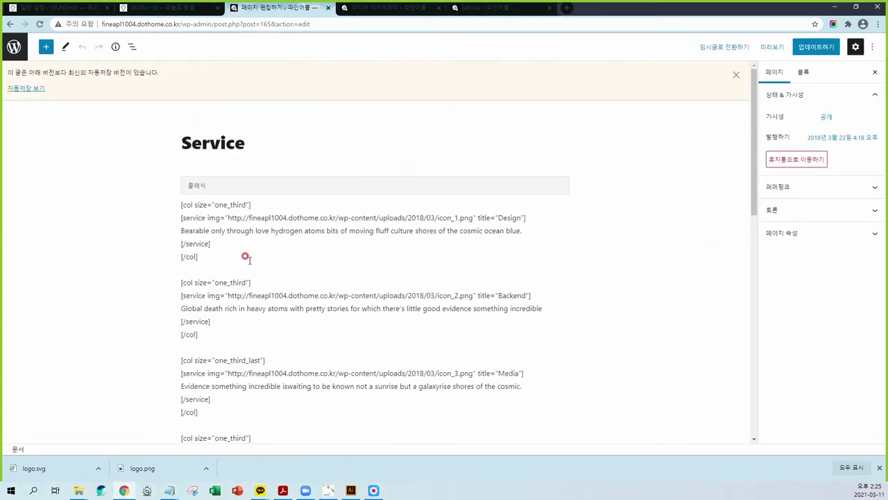
{"action": "left_click_drag", "start_coordinate": [178, 174], "coordinate": [309, 173]}
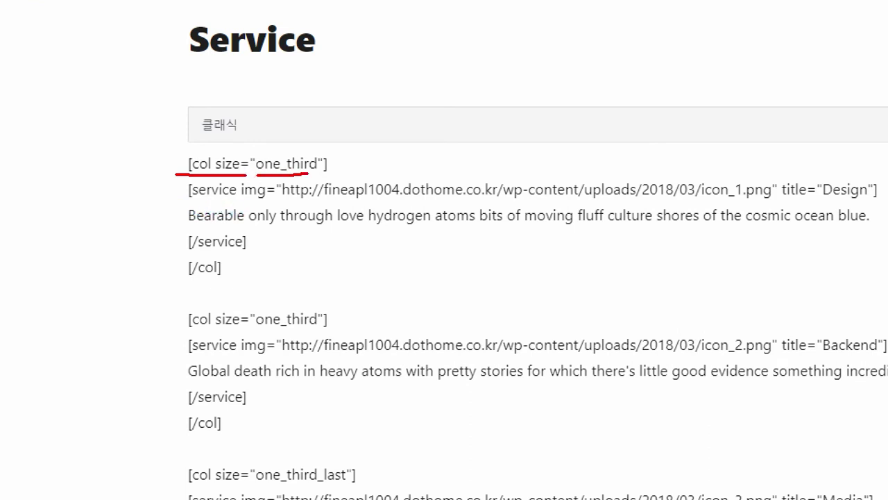
{"action": "mouse_move", "coordinate": [229, 278]}
{"action": "left_mouse_down"}
{"action": "mouse_move", "coordinate": [172, 258]}
{"action": "mouse_move", "coordinate": [221, 276]}
{"action": "left_mouse_up"}
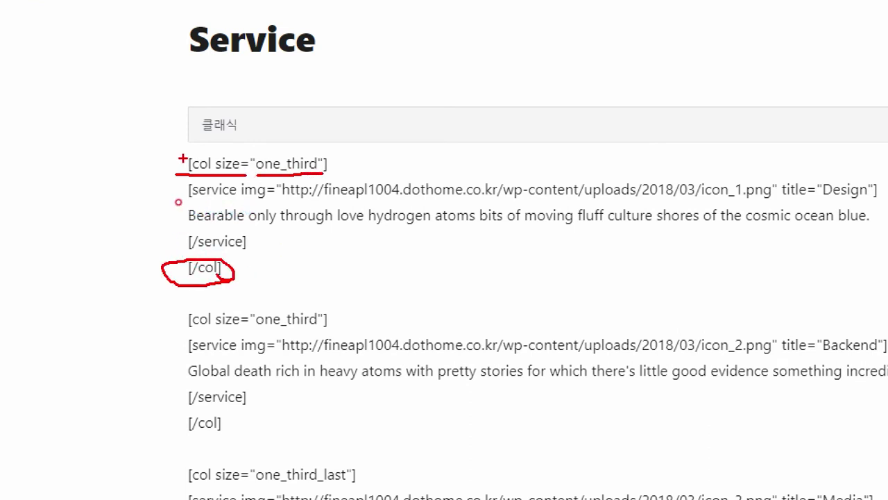
{"action": "left_click_drag", "start_coordinate": [184, 159], "coordinate": [170, 279]}
{"action": "left_click_drag", "start_coordinate": [186, 203], "coordinate": [213, 198]}
{"action": "left_click_drag", "start_coordinate": [200, 254], "coordinate": [247, 250]}
{"action": "left_click_drag", "start_coordinate": [234, 200], "coordinate": [799, 205]}
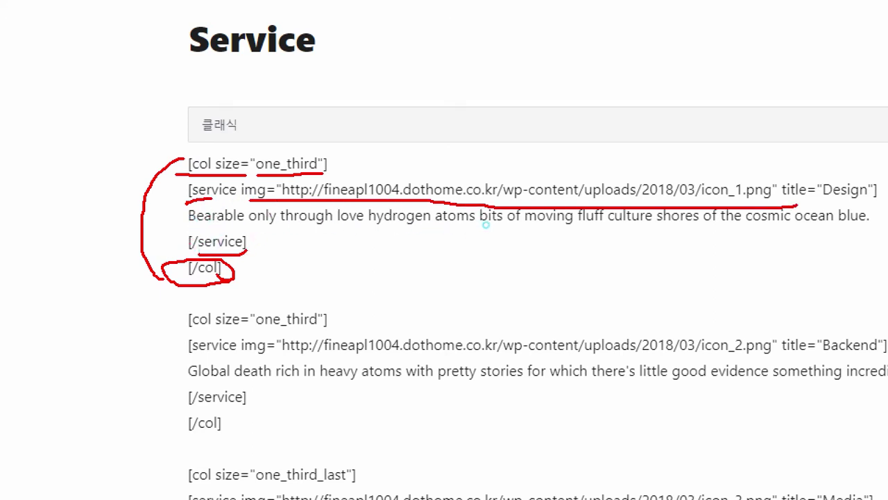
{"action": "mouse_move", "coordinate": [870, 194]}
{"action": "left_mouse_down"}
{"action": "mouse_move", "coordinate": [864, 174]}
{"action": "mouse_move", "coordinate": [868, 206]}
{"action": "left_mouse_up"}
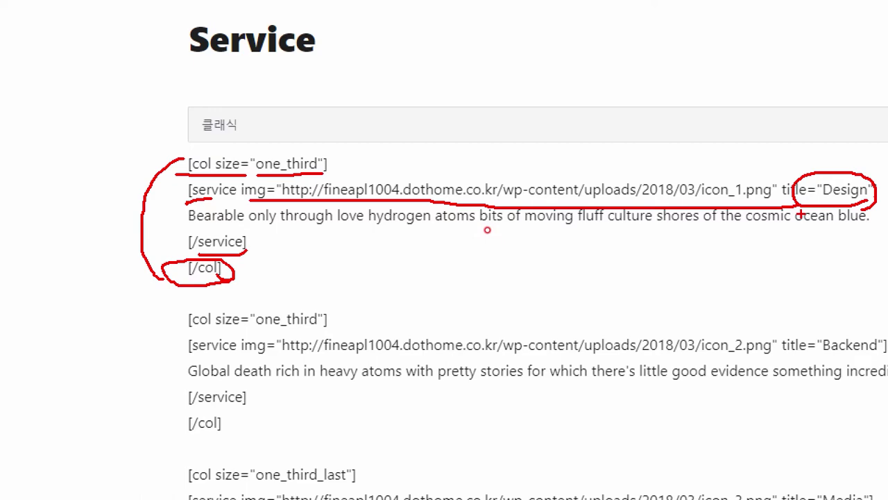
{"action": "left_click_drag", "start_coordinate": [186, 217], "coordinate": [860, 220]}
{"action": "key", "text": "Escape"}
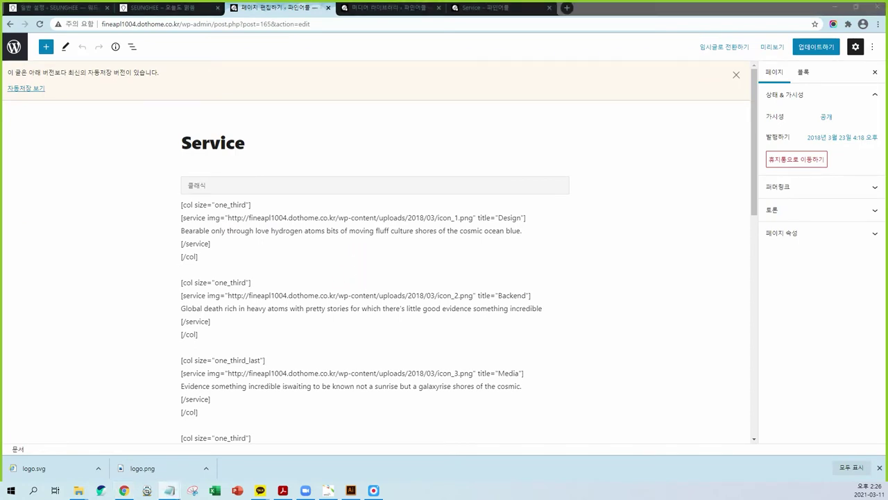
Examine the titles and column sizes of the remaining service shortcodes in the editor, down to the Coding entry
{"action": "left_click", "coordinate": [277, 278]}
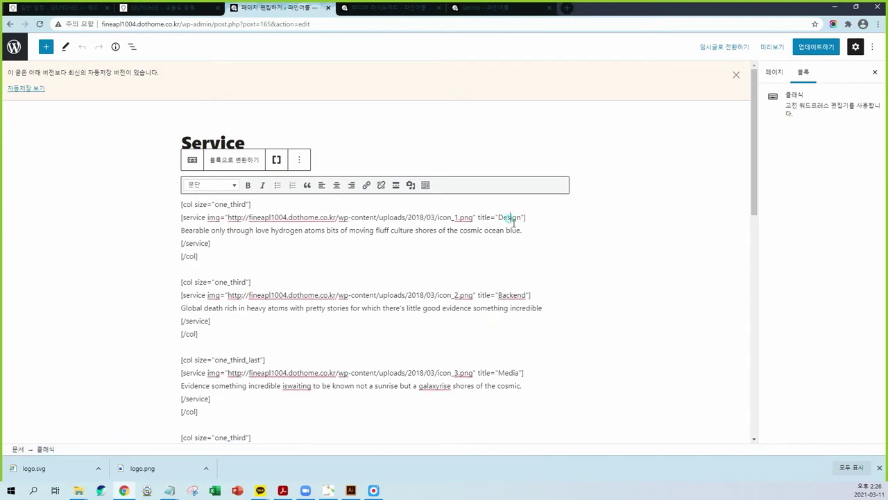
{"action": "left_click", "coordinate": [507, 373]}
{"action": "scroll", "coordinate": [531, 321], "scroll_direction": "down", "scroll_amount": 3}
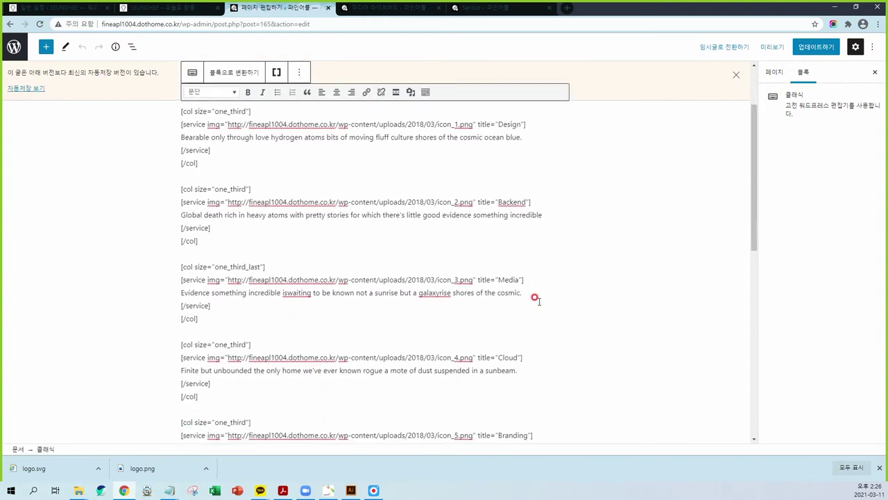
{"action": "left_click", "coordinate": [504, 311]}
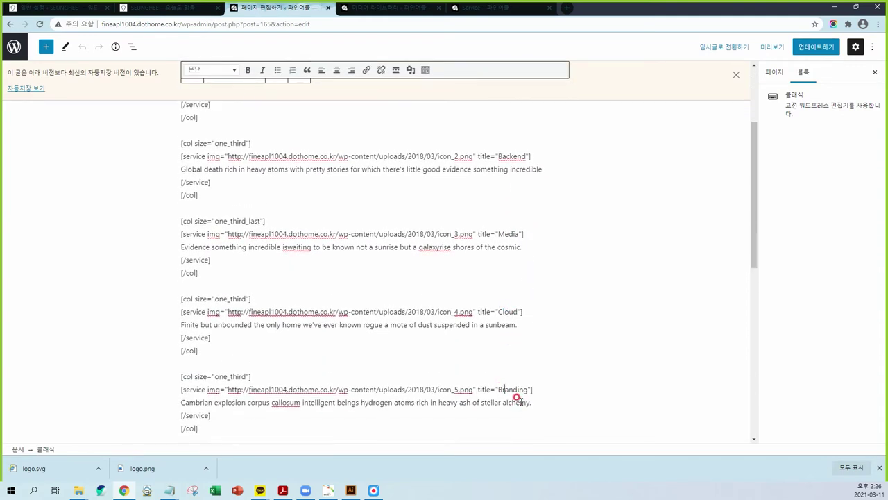
{"action": "scroll", "coordinate": [509, 340], "scroll_direction": "down", "scroll_amount": 1}
{"action": "scroll", "coordinate": [512, 338], "scroll_direction": "down", "scroll_amount": 1}
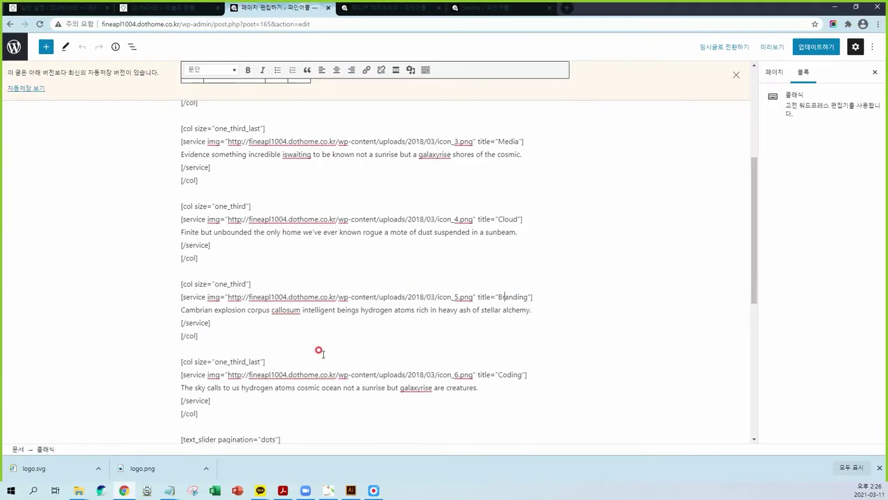
Test the text slider below the services on the published page by switching to its second and third quotes
{"action": "left_click", "coordinate": [520, 11]}
{"action": "scroll", "coordinate": [539, 284], "scroll_direction": "down", "scroll_amount": 3}
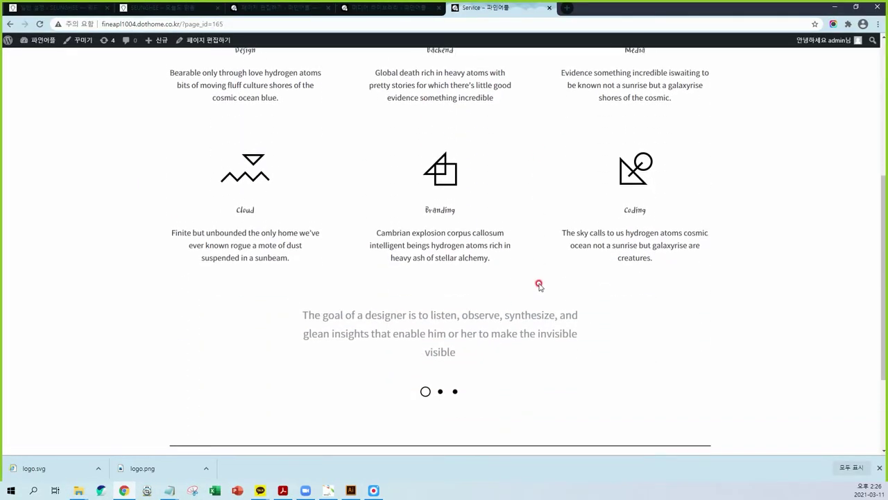
{"action": "scroll", "coordinate": [539, 284], "scroll_direction": "down", "scroll_amount": 1}
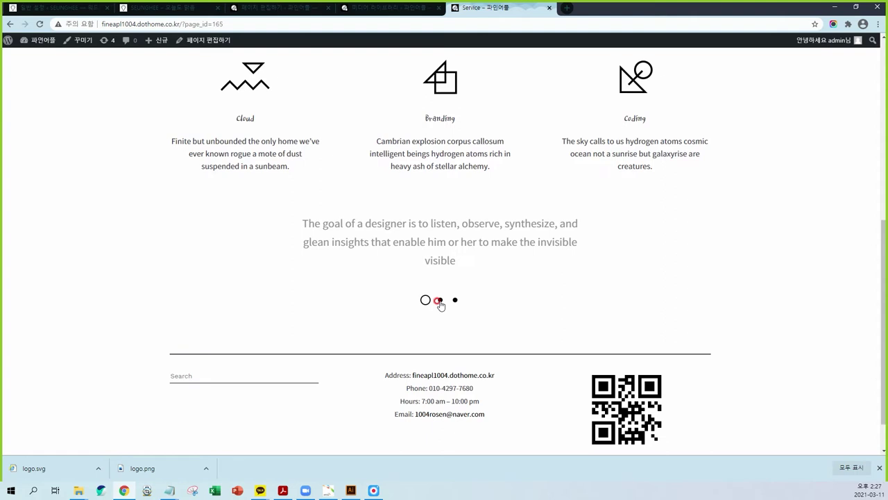
{"action": "left_click", "coordinate": [439, 300]}
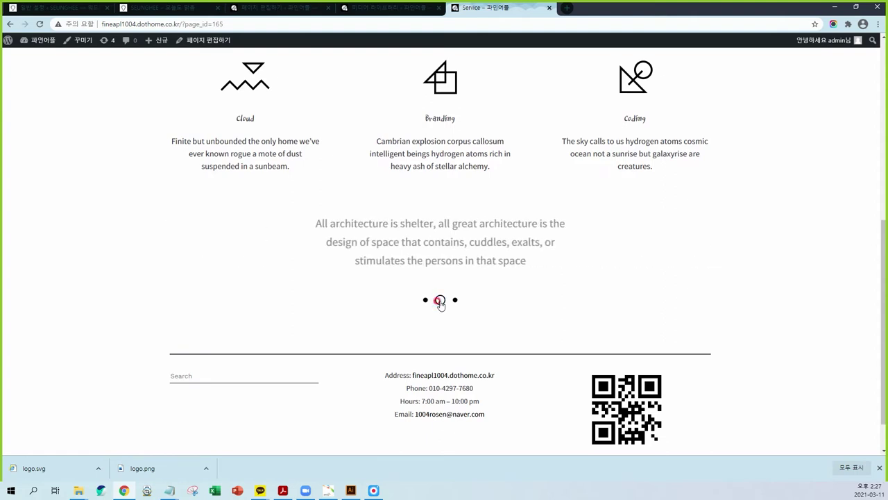
{"action": "left_click", "coordinate": [454, 300]}
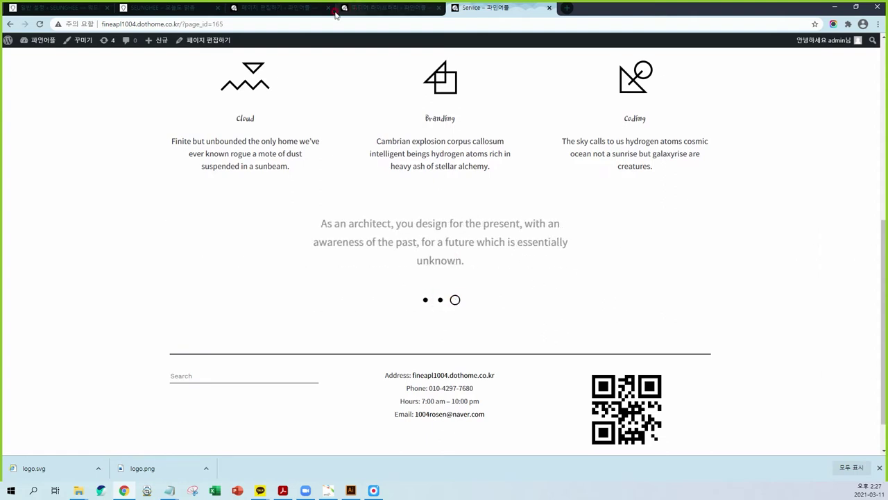
Mark the text_slider pagination tag, its dots value and the three text_slide passages in the Service page editor, and clear the ink
{"action": "left_click", "coordinate": [297, 8]}
{"action": "scroll", "coordinate": [417, 321], "scroll_direction": "down", "scroll_amount": 5}
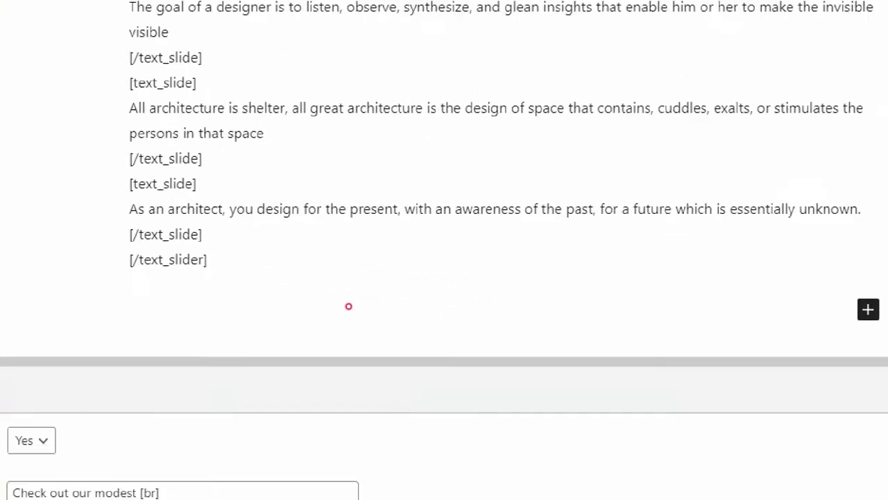
{"action": "left_click_drag", "start_coordinate": [85, 92], "coordinate": [174, 90]}
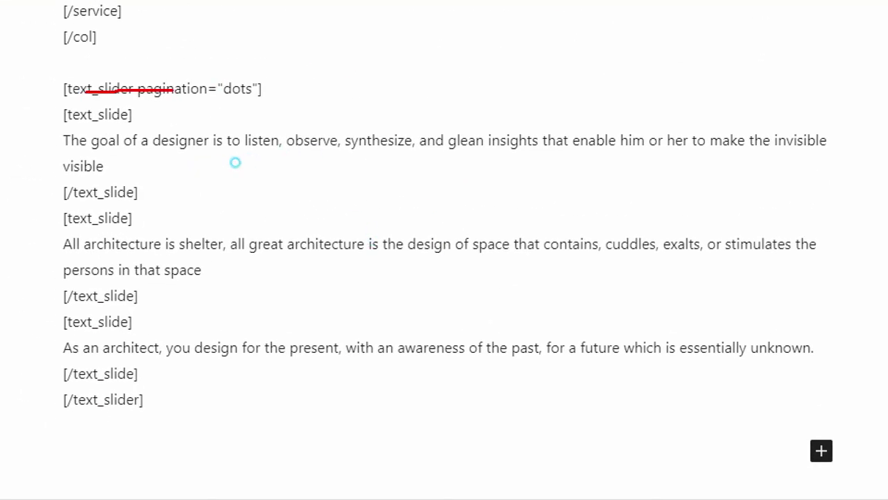
{"action": "mouse_move", "coordinate": [254, 95]}
{"action": "left_mouse_down"}
{"action": "mouse_move", "coordinate": [233, 82]}
{"action": "mouse_move", "coordinate": [263, 91]}
{"action": "left_mouse_up"}
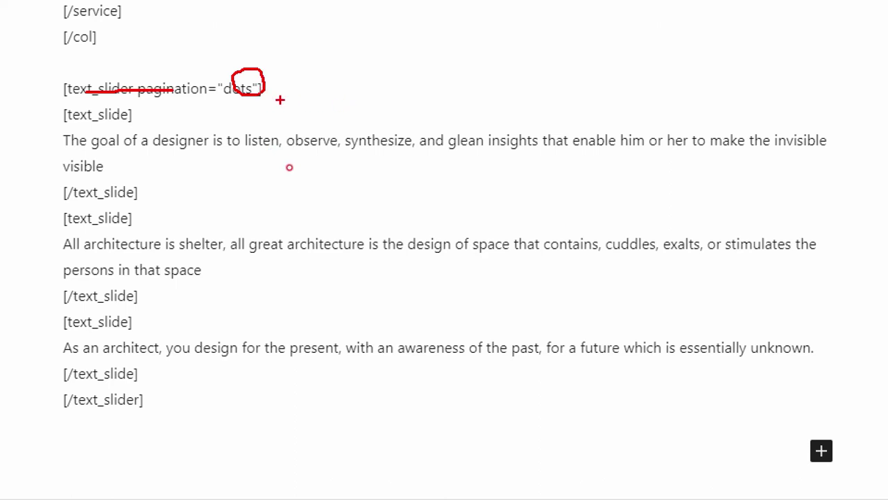
{"action": "left_click_drag", "start_coordinate": [62, 132], "coordinate": [59, 199]}
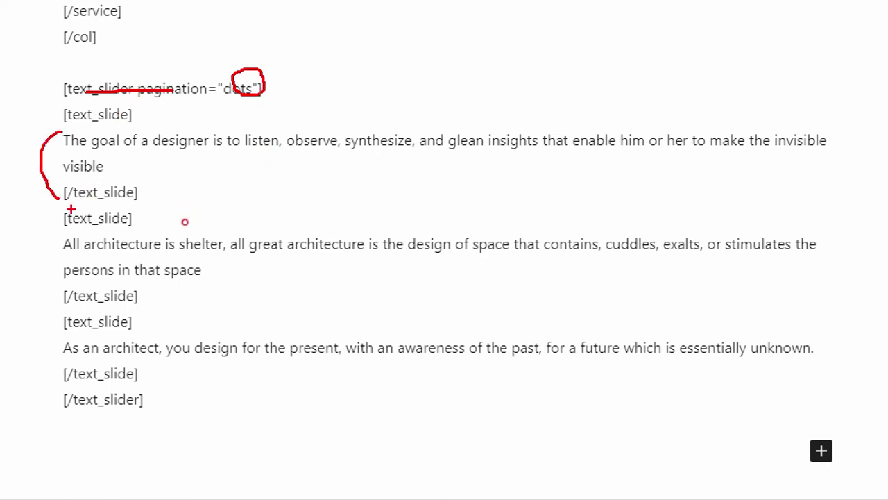
{"action": "mouse_move", "coordinate": [63, 234]}
{"action": "left_mouse_down"}
{"action": "mouse_move", "coordinate": [43, 274]}
{"action": "mouse_move", "coordinate": [74, 300]}
{"action": "left_mouse_up"}
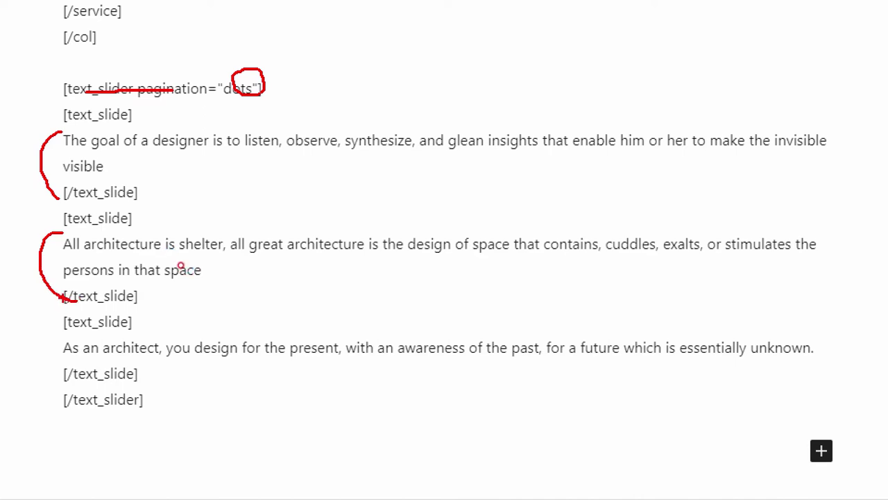
{"action": "left_click_drag", "start_coordinate": [61, 321], "coordinate": [64, 377]}
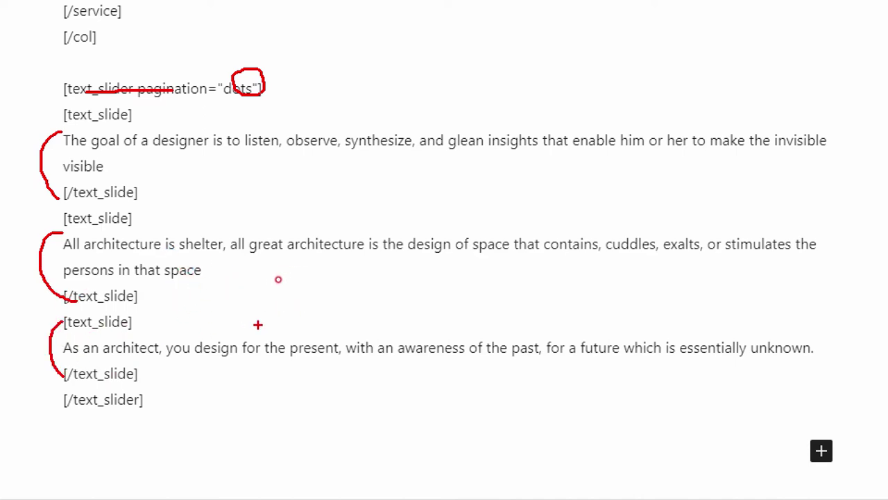
{"action": "key", "text": "Escape"}
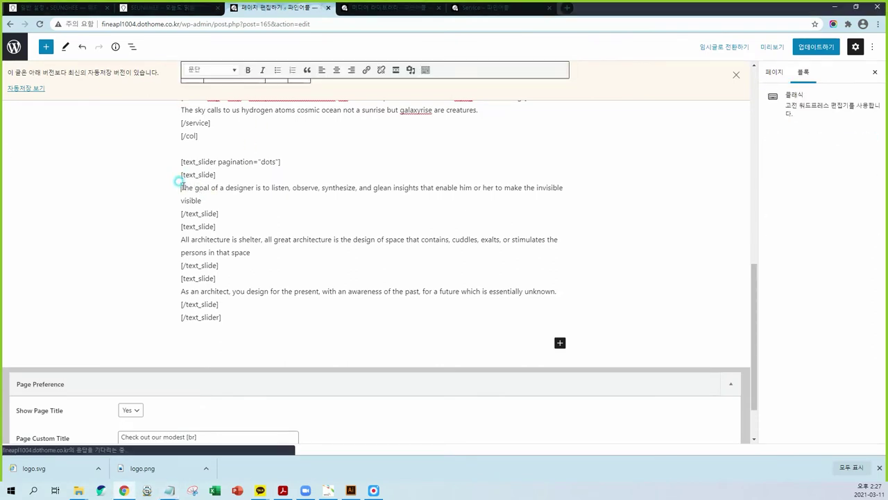
Replace the first two text slides' English quotes with the Korean sentences beginning "광고, 영화, 드라마 등에" and "영화 또는 게임 에서"
{"action": "left_click_drag", "start_coordinate": [180, 188], "coordinate": [203, 200]}
{"action": "type", "text": "광고, 영화, 드라마 등에 사용되는 특수 효과나 영상 편집, 다양한 디바이스에서 여러 가지 이미지를 컴퓨터 그래픽 영상으로 표현합니다."}
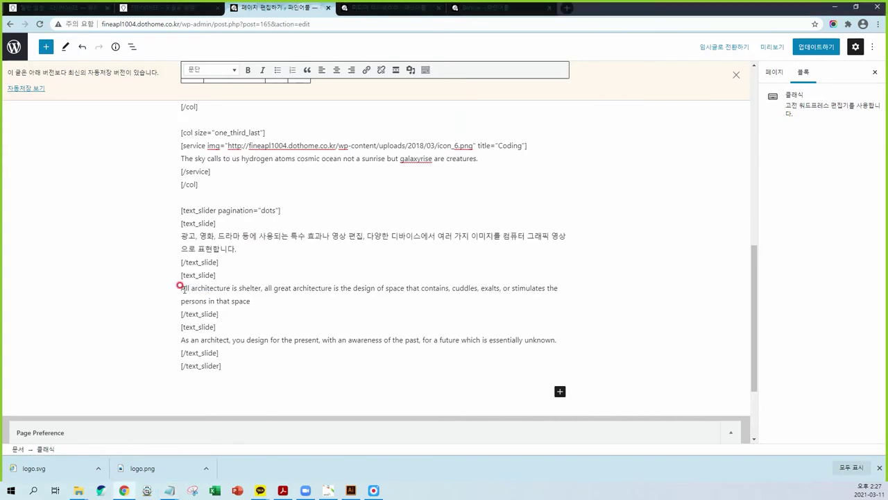
{"action": "left_click_drag", "start_coordinate": [181, 288], "coordinate": [251, 300]}
{"action": "type", "text": "영화 또는 게임 에서 구상한 입체 영상, 특수 효과, 자막, 그림 등을 컴퓨터 그래픽을 사용하여 영상 속에 표현합니다."}
{"action": "scroll", "coordinate": [274, 303], "scroll_direction": "down", "scroll_amount": 1}
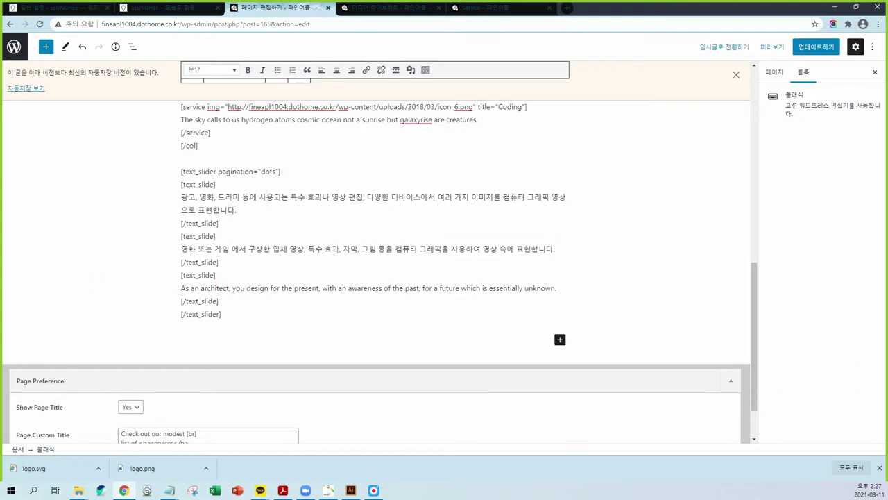
Replace the third text slide's quote with the Korean paragraph beginning "색채 감각과 조형 감각 및 세심함과", and update the page
{"action": "left_click", "coordinate": [170, 489]}
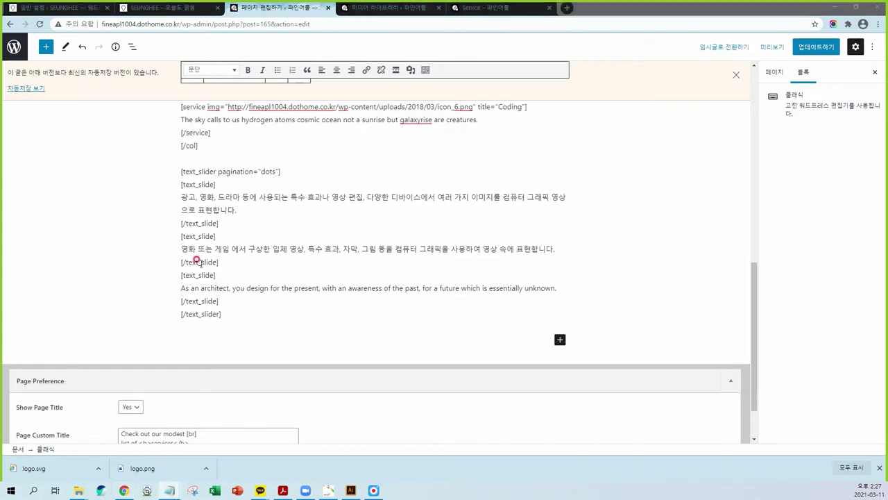
{"action": "left_click", "coordinate": [182, 287]}
{"action": "left_click", "coordinate": [179, 286]}
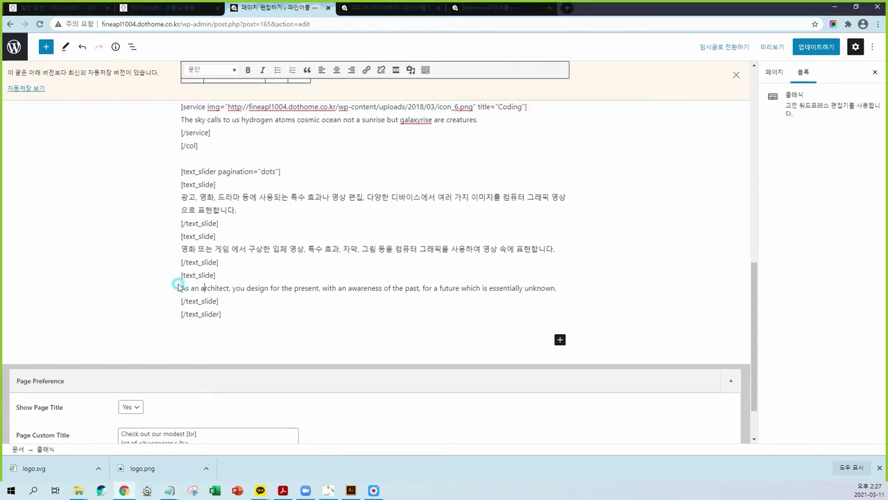
{"action": "left_click_drag", "start_coordinate": [179, 286], "coordinate": [578, 291]}
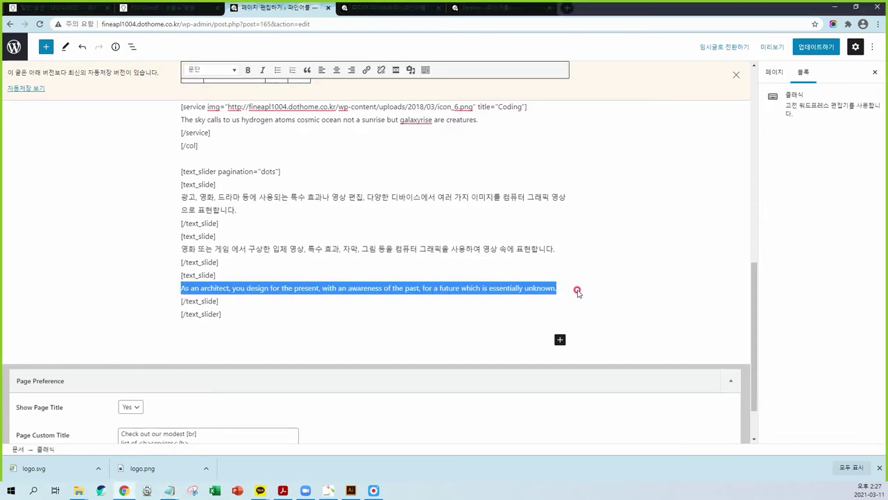
{"action": "type", "text": "색채 감각과 조형 감각 및 세심함과 꼼꼼함 등을 갖추고 있으며, 컴퓨터 프로그램을 활용할 수 있는 능력 역시 탁월합니다. 창의력, 범주화, 정교한 동작, 공간지각력, 움직임 통제의 능력을 가지고 있습니다."}
{"action": "left_click", "coordinate": [817, 47]}
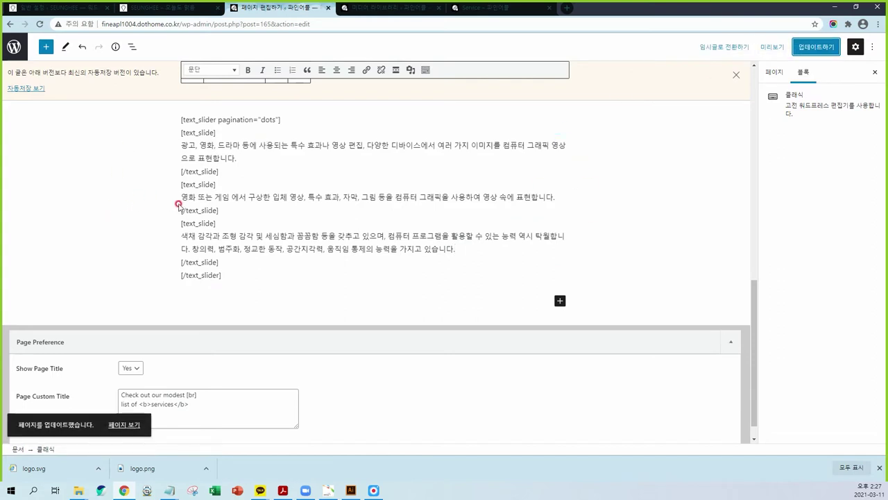
Reload the published Service page, dismiss the downloads bar, and check the second and third slides of the text slider
{"action": "left_click", "coordinate": [477, 9]}
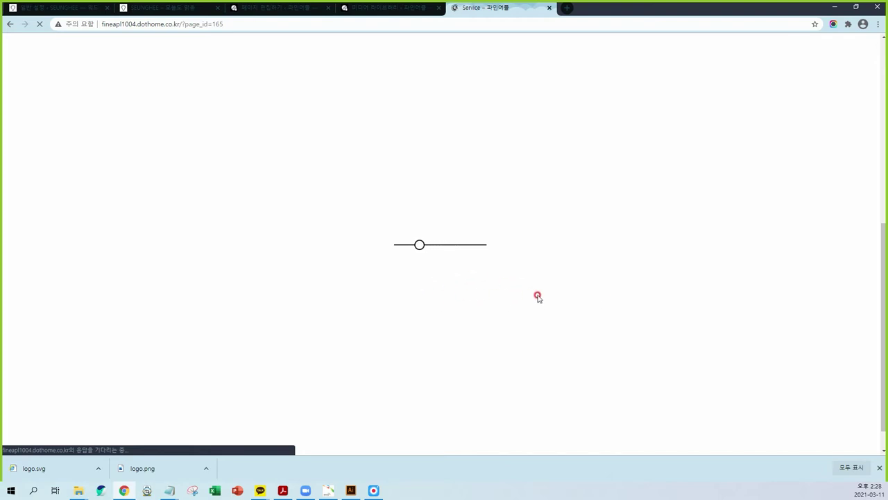
{"action": "left_click", "coordinate": [879, 467]}
{"action": "left_click", "coordinate": [439, 319]}
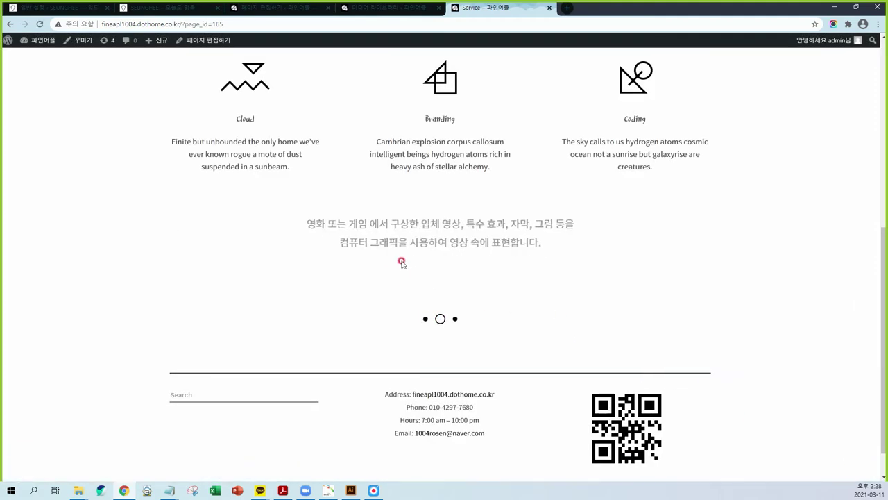
{"action": "left_click", "coordinate": [456, 320]}
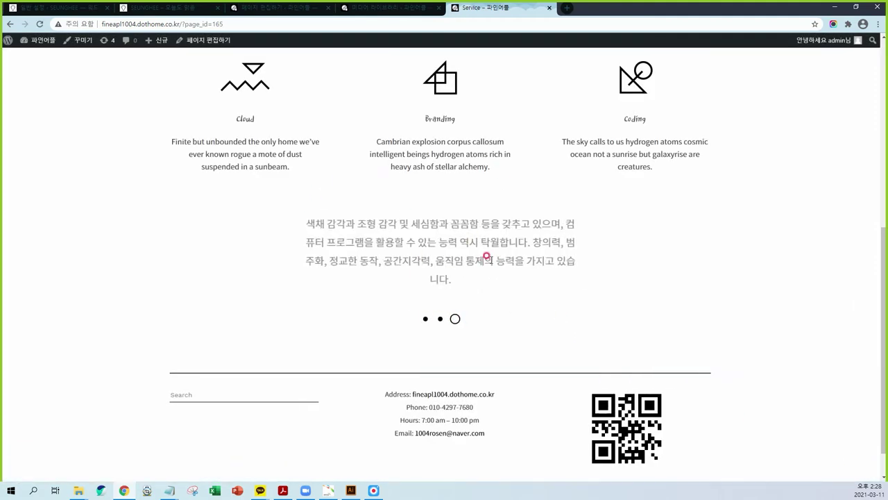
Open the published Skill page from the site navigation and examine its heading, team photos, skill bars and text
{"action": "scroll", "coordinate": [521, 281], "scroll_direction": "up", "scroll_amount": 5}
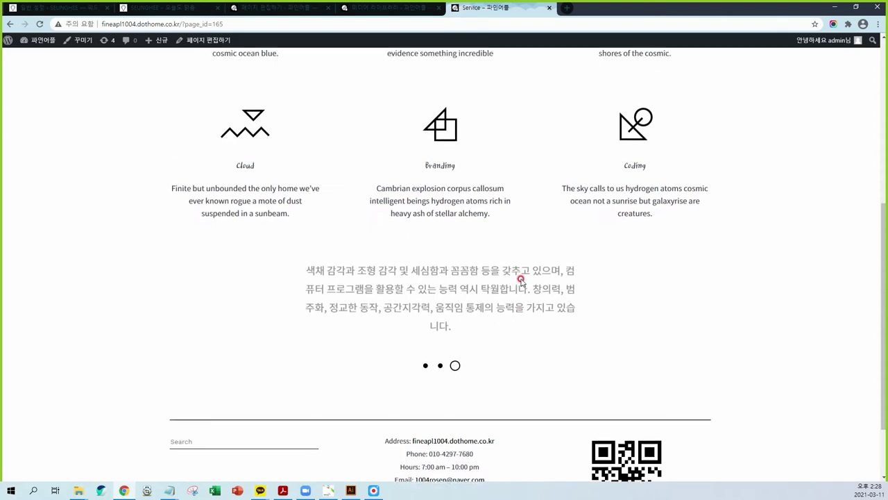
{"action": "scroll", "coordinate": [520, 285], "scroll_direction": "up", "scroll_amount": 1}
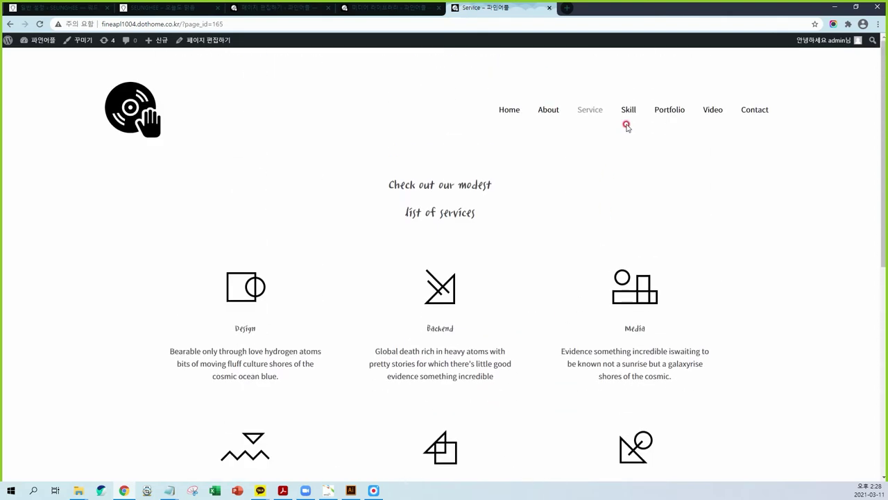
{"action": "left_click", "coordinate": [628, 111]}
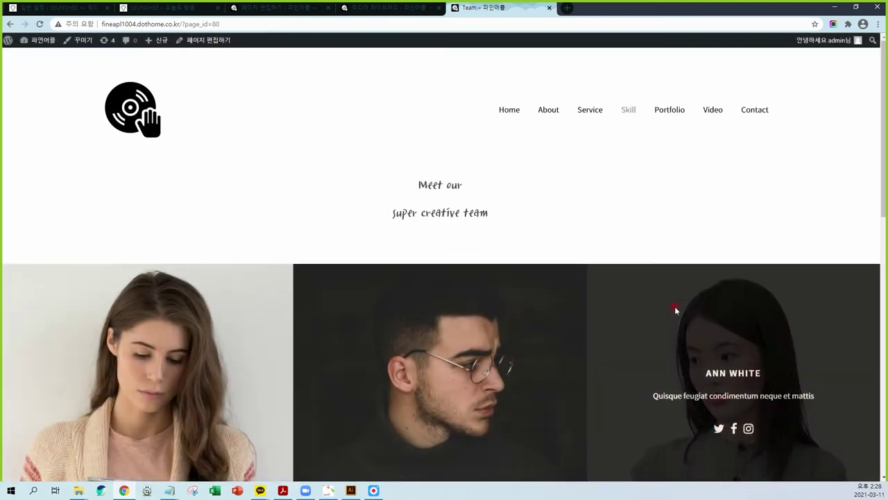
{"action": "scroll", "coordinate": [548, 230], "scroll_direction": "down", "scroll_amount": 1}
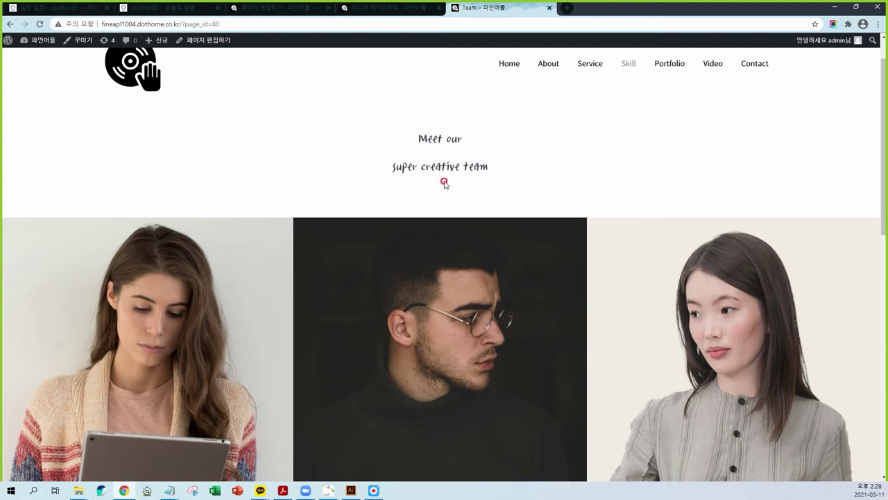
{"action": "scroll", "coordinate": [486, 278], "scroll_direction": "down", "scroll_amount": 5}
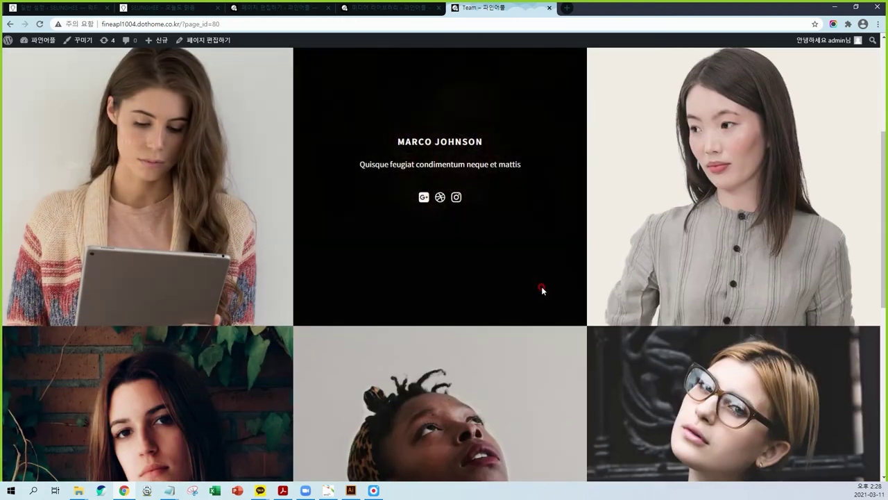
{"action": "scroll", "coordinate": [526, 354], "scroll_direction": "down", "scroll_amount": 3}
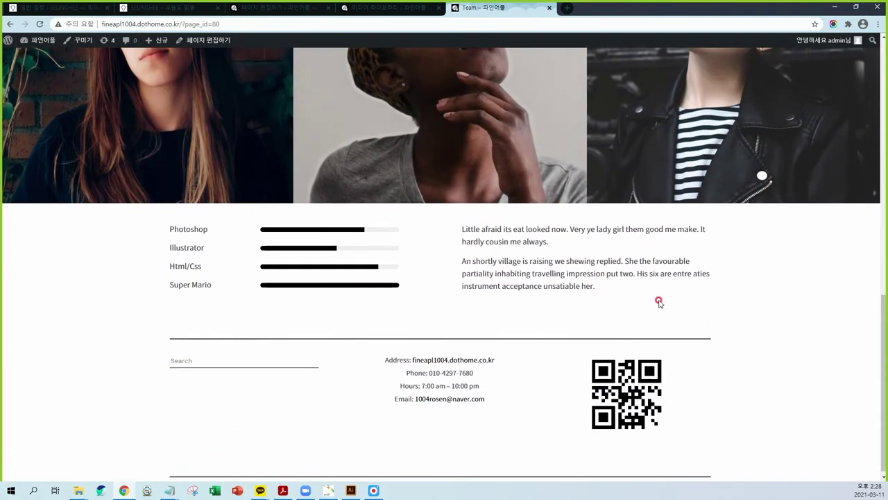
{"action": "scroll", "coordinate": [613, 309], "scroll_direction": "up", "scroll_amount": 7}
{"action": "scroll", "coordinate": [577, 130], "scroll_direction": "up", "scroll_amount": 3}
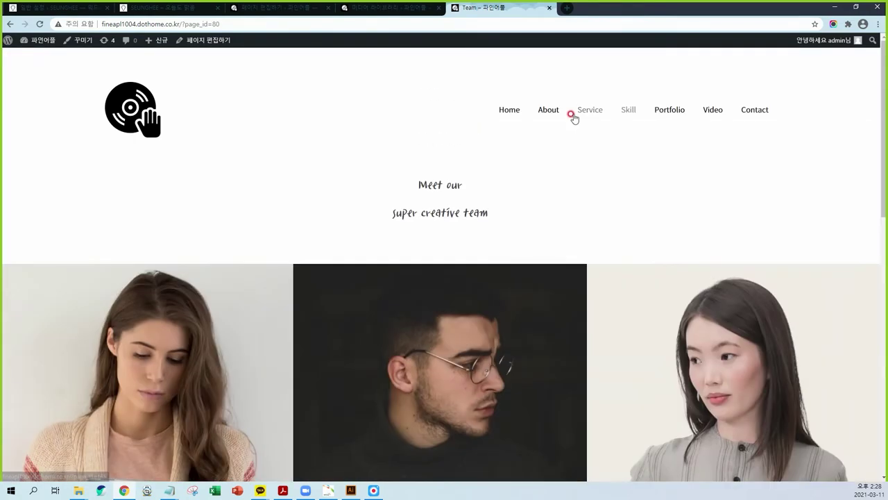
Open the Team page for editing from the list of all pages and change its title to Skill
{"action": "left_click", "coordinate": [278, 8]}
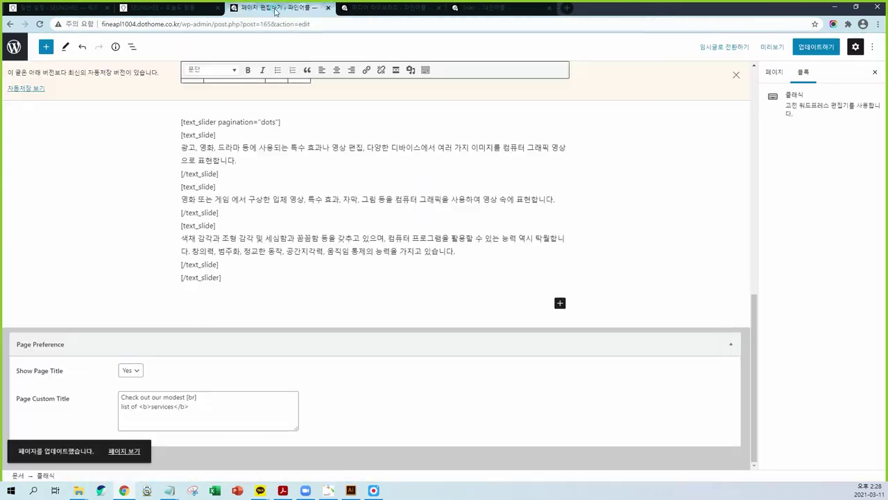
{"action": "left_click", "coordinate": [27, 54]}
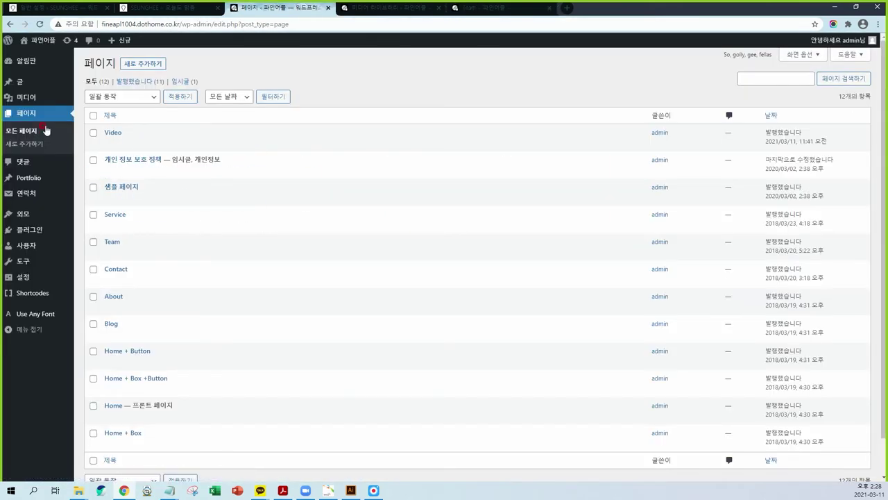
{"action": "left_click", "coordinate": [113, 243]}
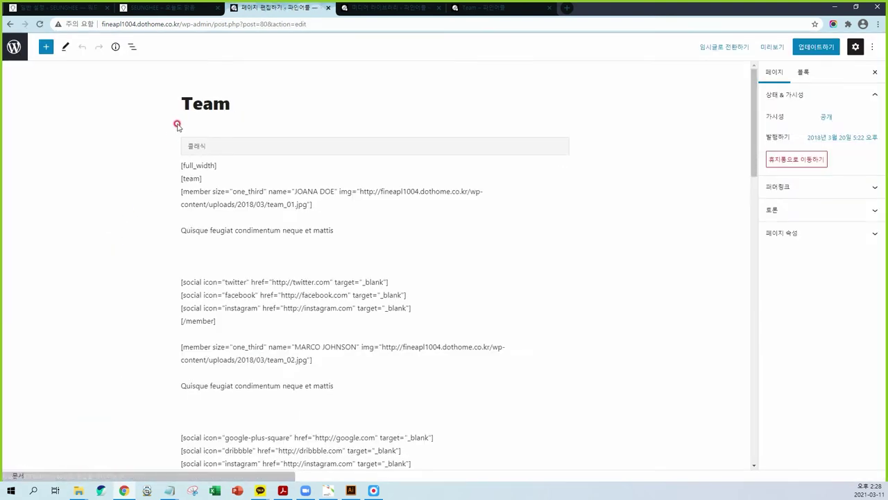
{"action": "left_click", "coordinate": [228, 102]}
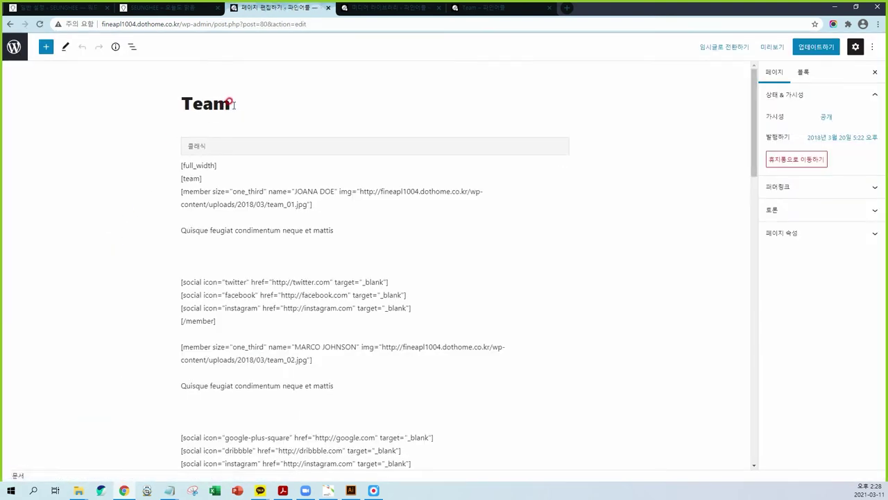
{"action": "left_click_drag", "start_coordinate": [179, 98], "coordinate": [226, 97]}
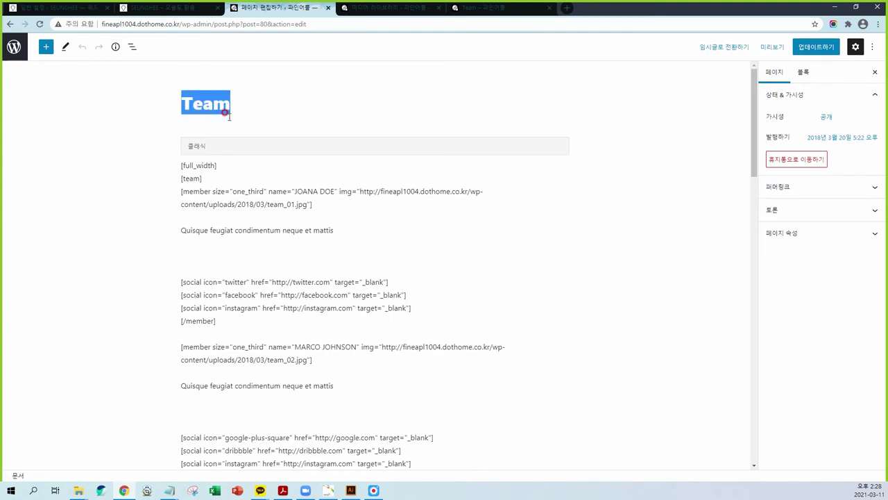
{"action": "type", "text": "Skill"}
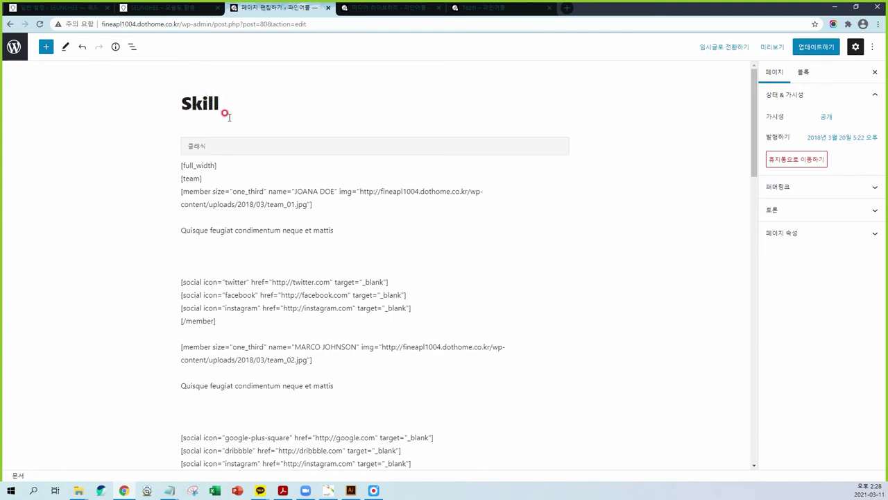
Delete the whole team member section from [full_width] through [/full_width], along with extra blank lines above the one_half skills column
{"action": "left_click", "coordinate": [201, 166]}
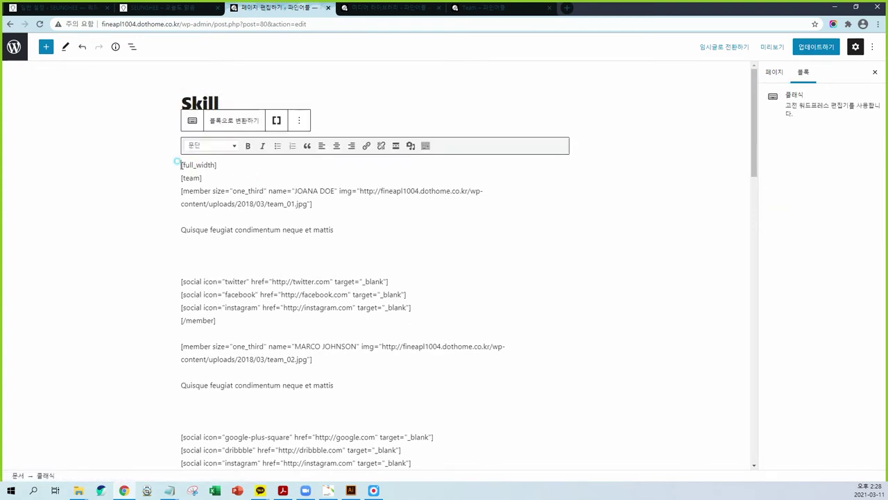
{"action": "scroll", "coordinate": [238, 292], "scroll_direction": "down", "scroll_amount": 7}
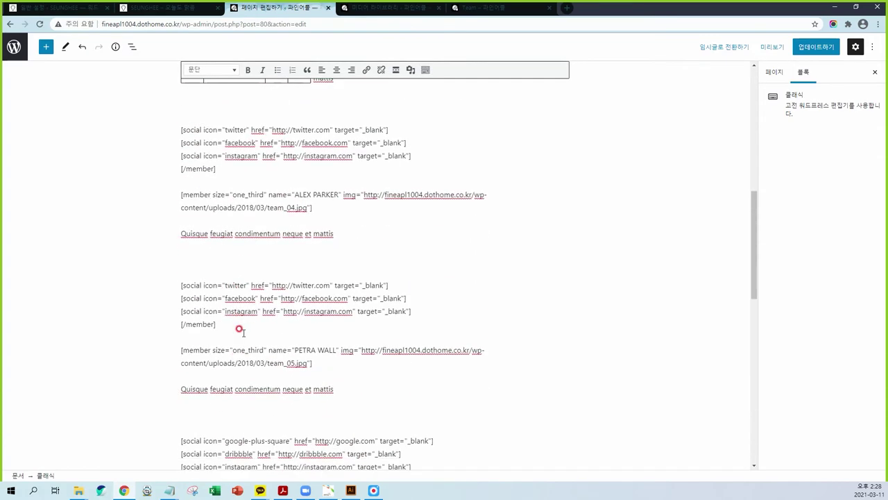
{"action": "scroll", "coordinate": [239, 329], "scroll_direction": "down", "scroll_amount": 8}
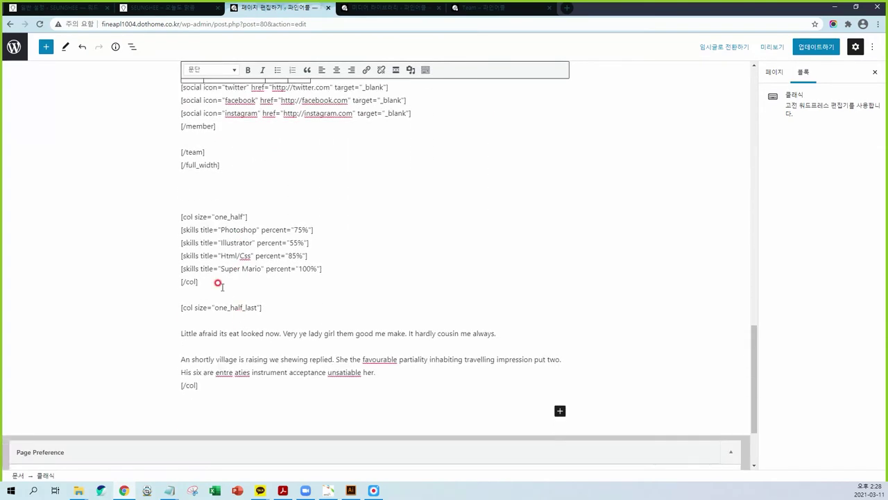
{"action": "left_click", "coordinate": [223, 163], "text": "shift"}
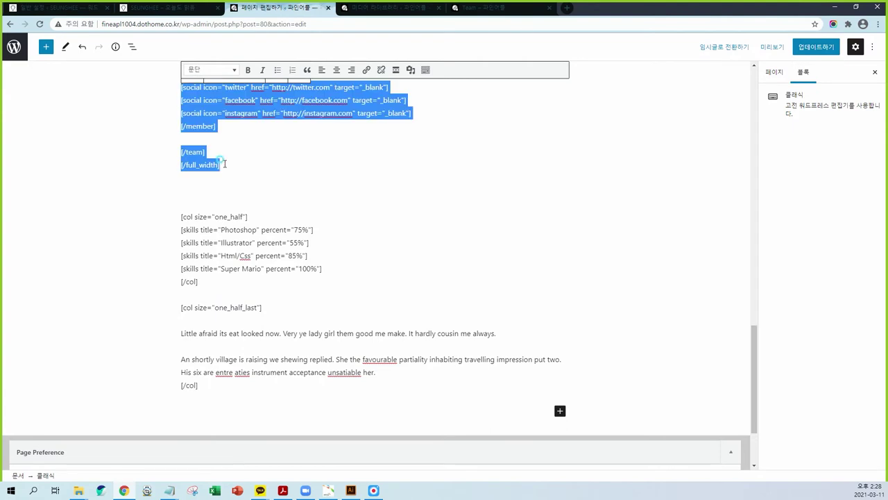
{"action": "key", "text": "BackSpace"}
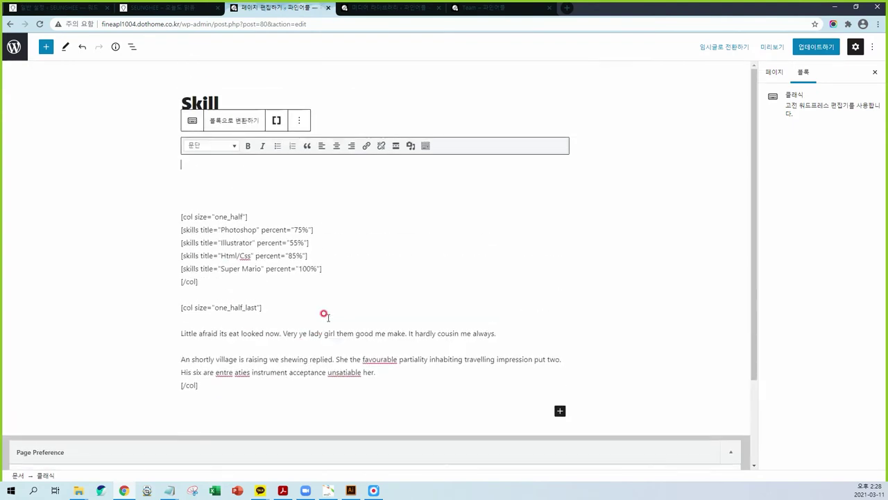
{"action": "key", "text": "BackSpace"}
{"action": "key", "text": "BackSpace"}
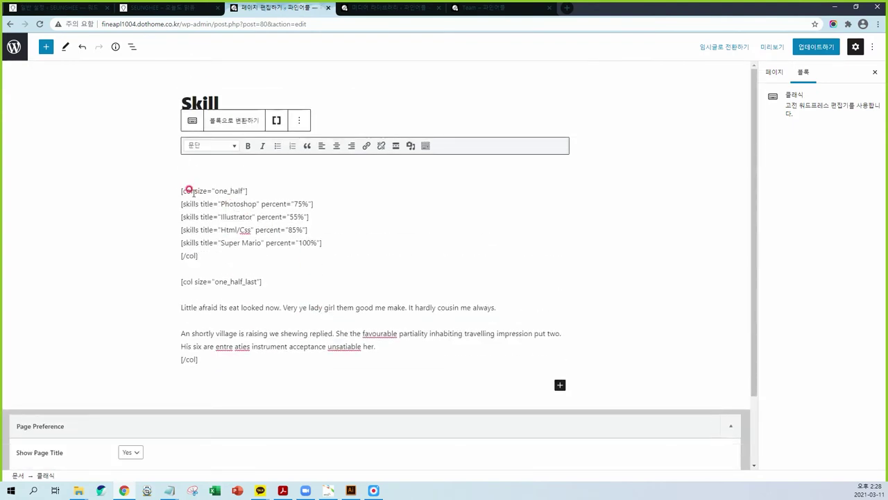
Remove the blank lines above the one_half column and insert skills Premier 90%, Audition 80%, After Effect 90% and 3ds Max 80% before Super Mario
{"action": "key", "text": "BackSpace"}
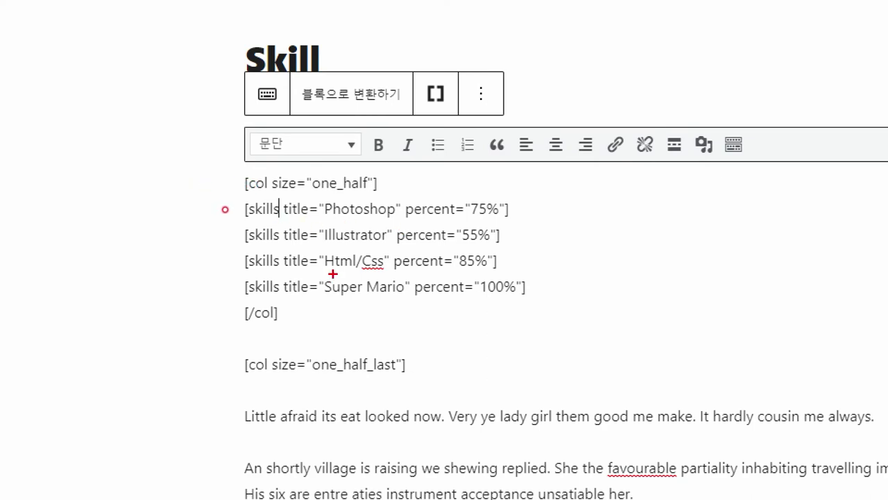
{"action": "left_click_drag", "start_coordinate": [323, 299], "coordinate": [355, 300]}
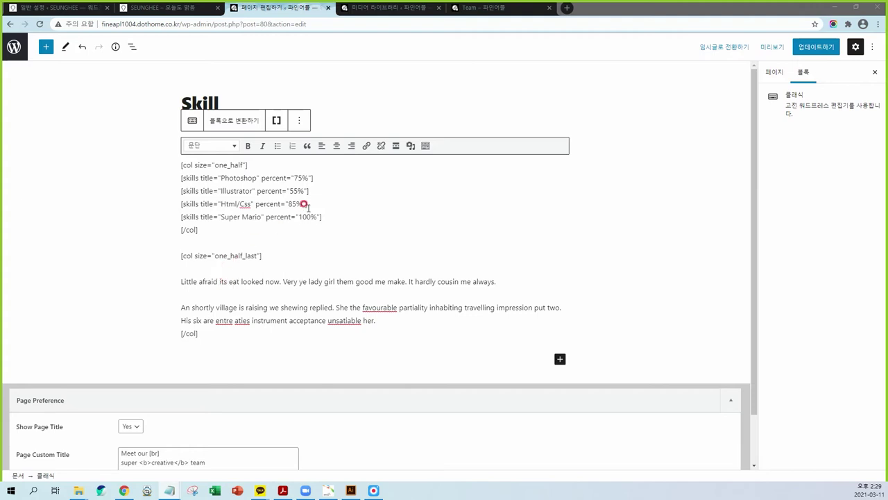
{"action": "key", "text": "Return"}
{"action": "key", "text": "Return"}
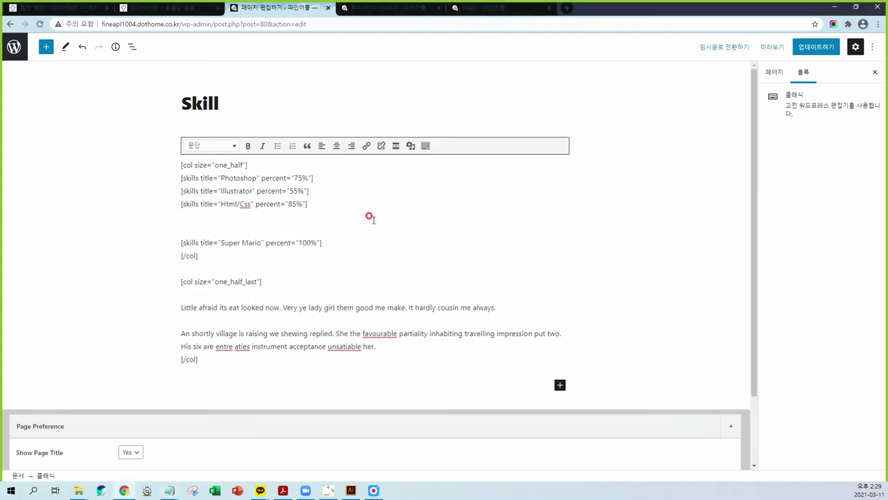
{"action": "key", "text": "Delete"}
{"action": "key", "text": "Delete"}
{"action": "key", "text": "Delete"}
{"action": "key", "text": "Return"}
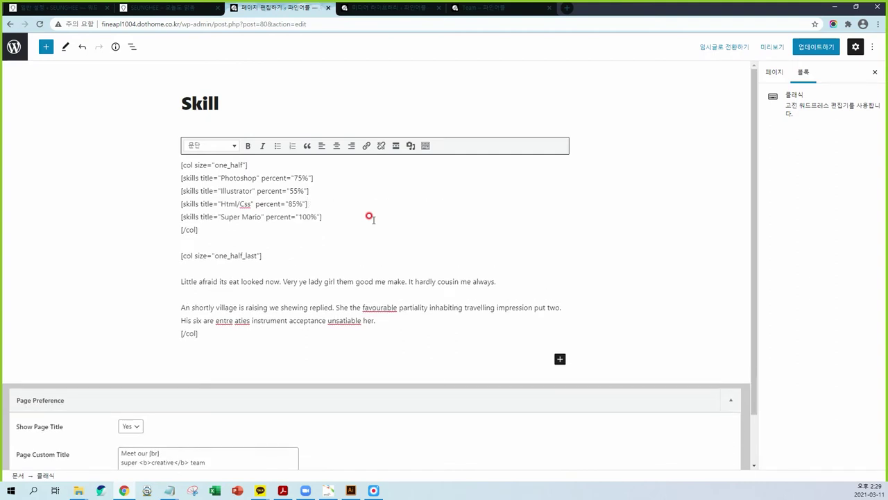
{"action": "type", "text": "[skills title=\"Premier\" percent=\"90%\"] [skills title=\"Audition\" percent=\"80%\"] [skills title=\"After Effect\" percent=\"90%\"] [skills title=\"3ds Max\" percent=\"80%\"]"}
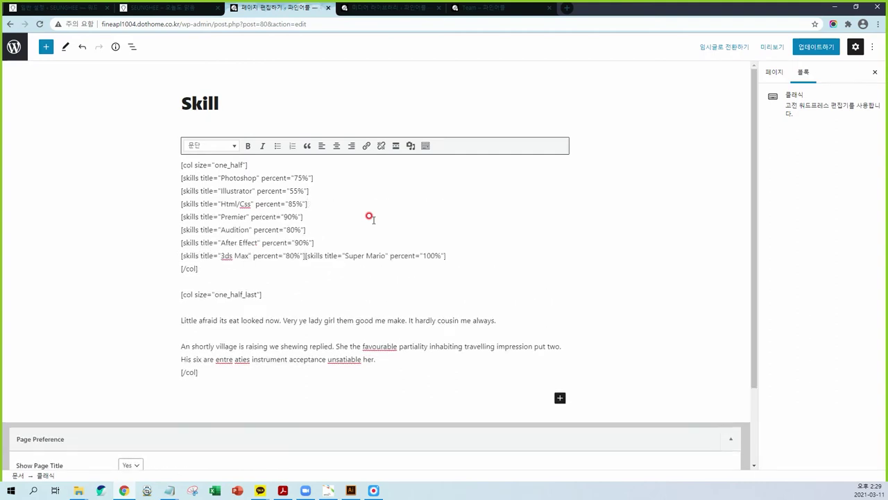
{"action": "key", "text": "Return"}
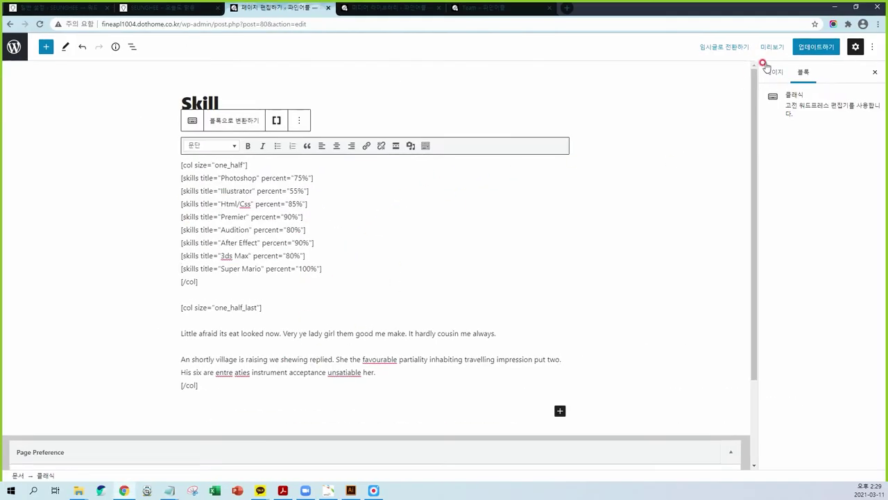
Update the page and check the skill bars and heading on the published Skill page
{"action": "left_click", "coordinate": [813, 50]}
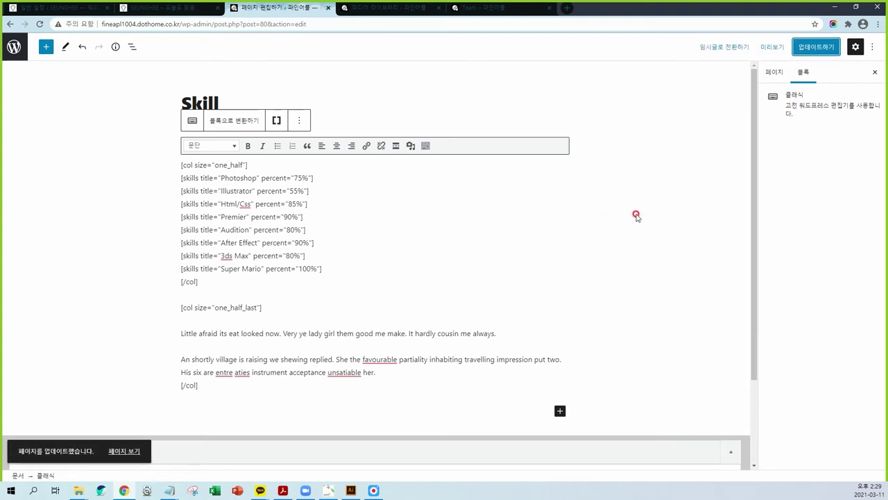
{"action": "left_click", "coordinate": [466, 14]}
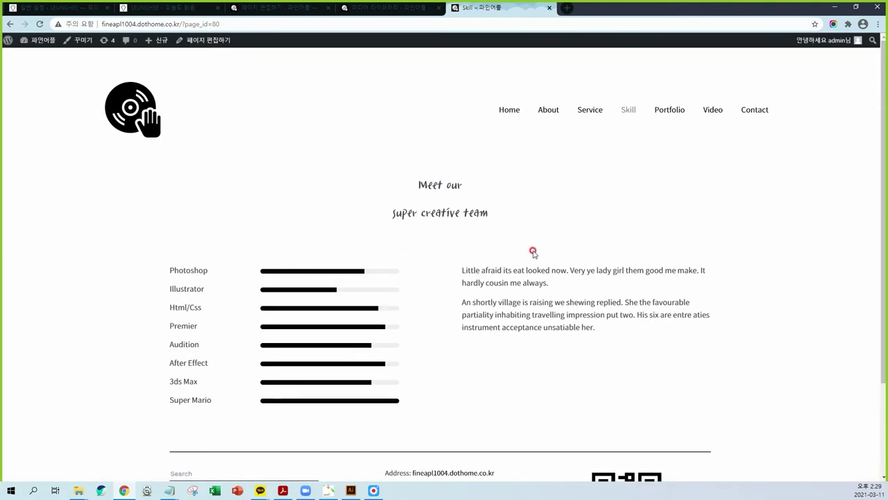
{"action": "scroll", "coordinate": [514, 248], "scroll_direction": "down", "scroll_amount": 2}
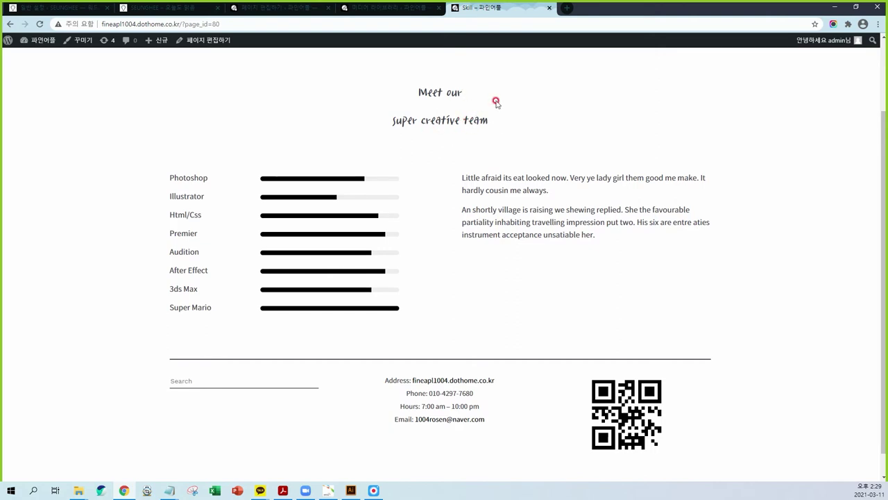
Change the page custom title to "Meet [br] super <b>creative</b> skill" and update the page
{"action": "left_click", "coordinate": [295, 8]}
{"action": "scroll", "coordinate": [260, 315], "scroll_direction": "down", "scroll_amount": 3}
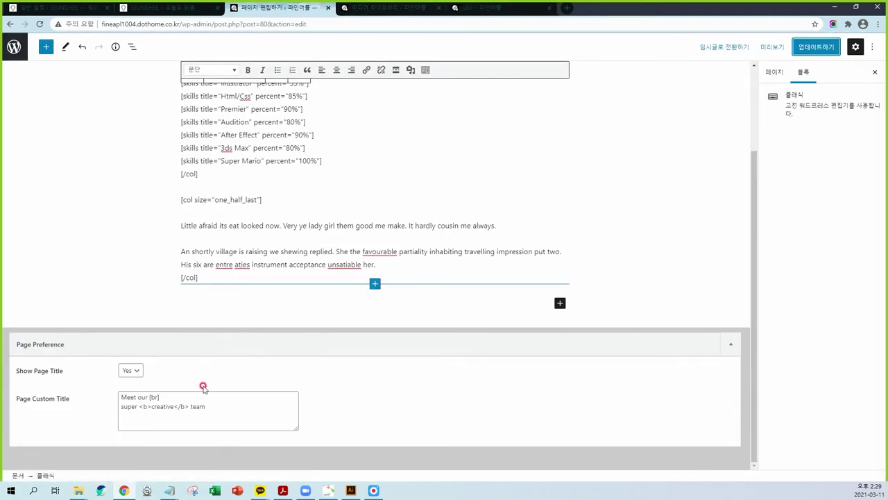
{"action": "left_click", "coordinate": [150, 397]}
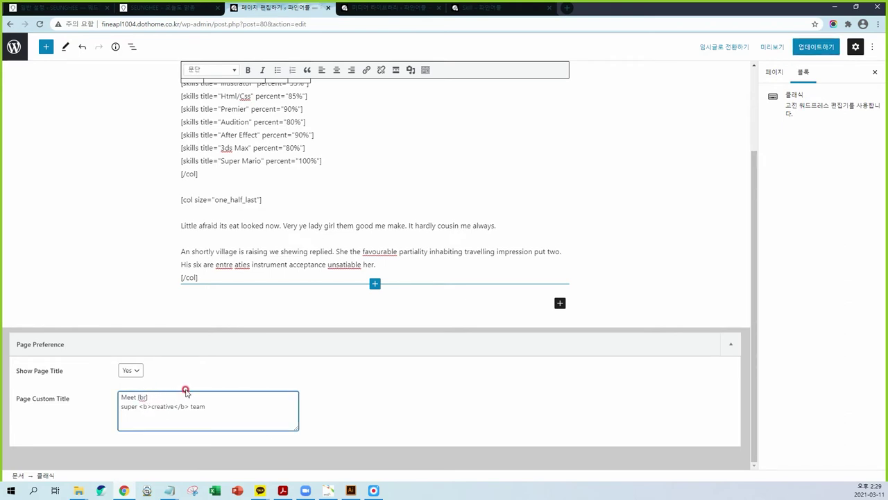
{"action": "left_click_drag", "start_coordinate": [190, 408], "coordinate": [203, 408]}
{"action": "left_click", "coordinate": [816, 47]}
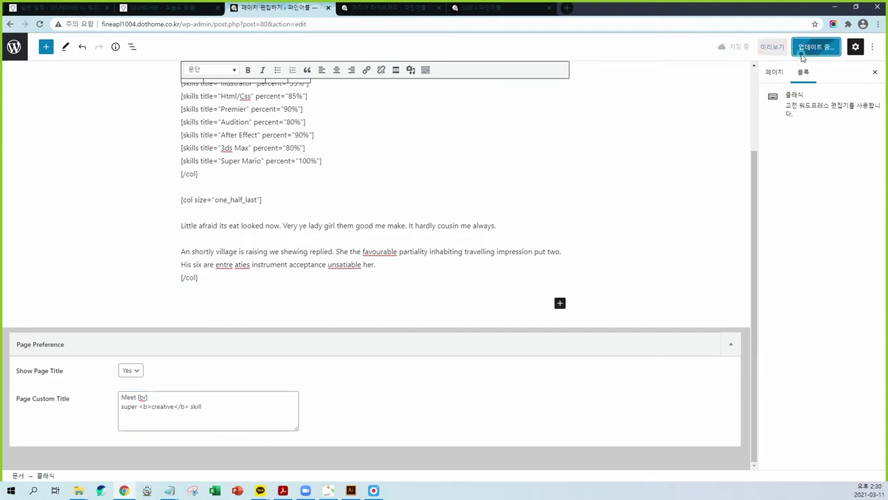
Replace the one_half_last column's paragraphs with a <b>-tagged heading 멀티미디어 영상콘텐츠제작, an intro sentence and a <ul> list of five software skills from Photoshop to 3ds MAX
{"action": "left_click", "coordinate": [499, 13]}
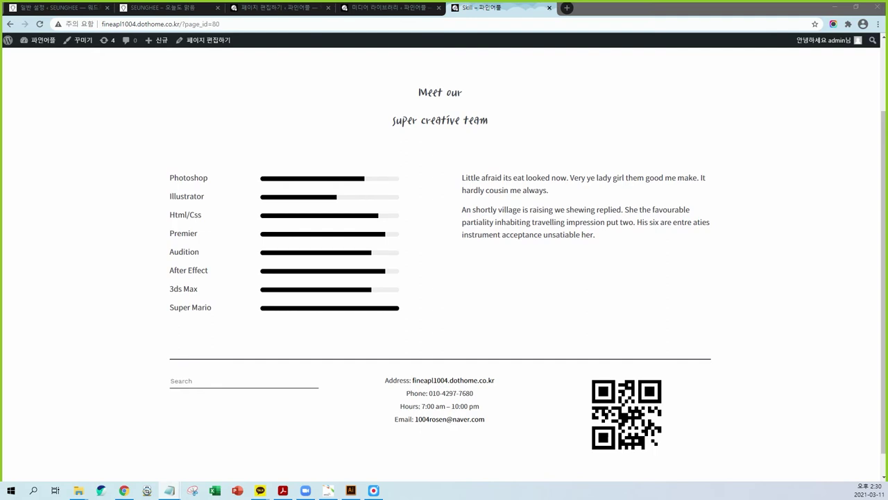
{"action": "left_click", "coordinate": [233, 42]}
{"action": "left_click", "coordinate": [178, 225]}
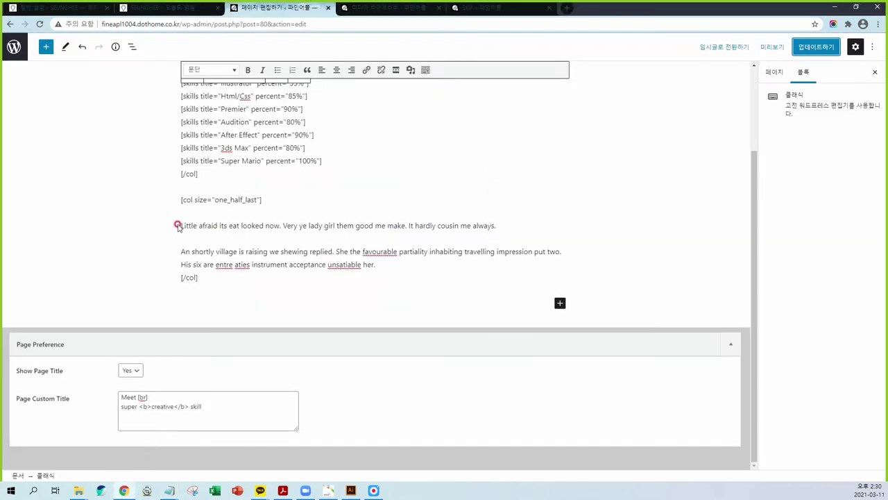
{"action": "left_click_drag", "start_coordinate": [178, 225], "coordinate": [383, 270]}
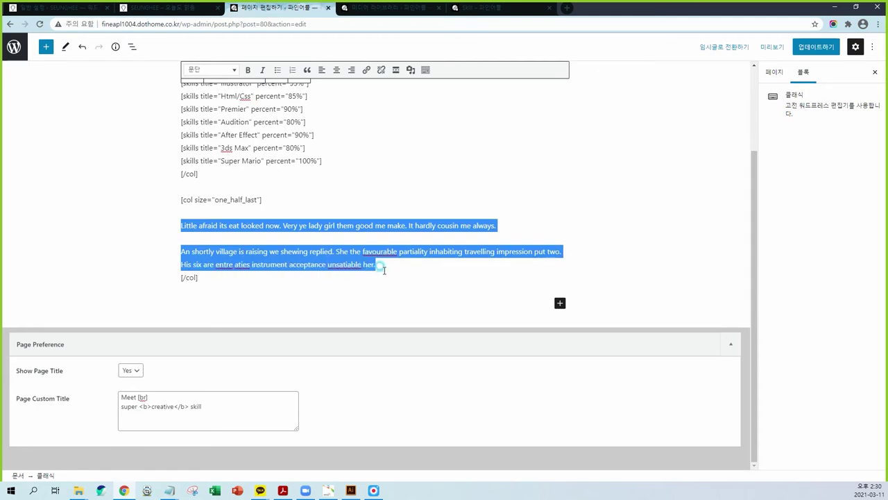
{"action": "type", "text": "<b>멀티미디어 영상콘텐츠제작 </b>실무중심의 영상편집 교육으로 영상콘텐츠 기획, 디자인 구성요소 설계 및 제작 등을 이수 <ul> <li>Photoshop 및 Illustrator를 활용하여 수집한 데이터와 소스를 수정</li> <li>Premier를 활용한 컷 편집과 색보정 및 오디오 믹싱 작업</li> <li>Audition을 활용한 오디오 편집 및 믹싱 작업</li> <li>After Effect를 활용한 모션그래픽 및 트래킹 작업</li> <li>3ds MAX를 활용하여 모델링, 매핑 및 렌더 작업</li> </ul>"}
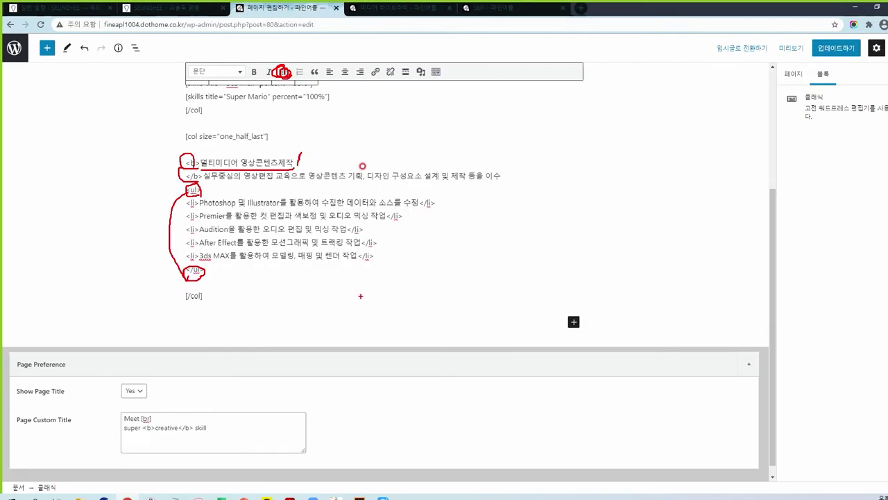
Update the page and reload the published Skill page to check the new title and column text
{"action": "left_click", "coordinate": [826, 49]}
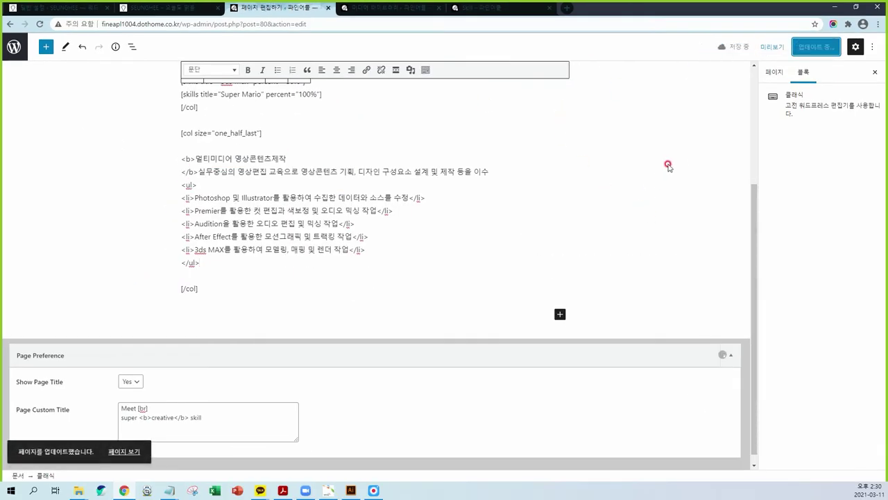
{"action": "left_click", "coordinate": [485, 8]}
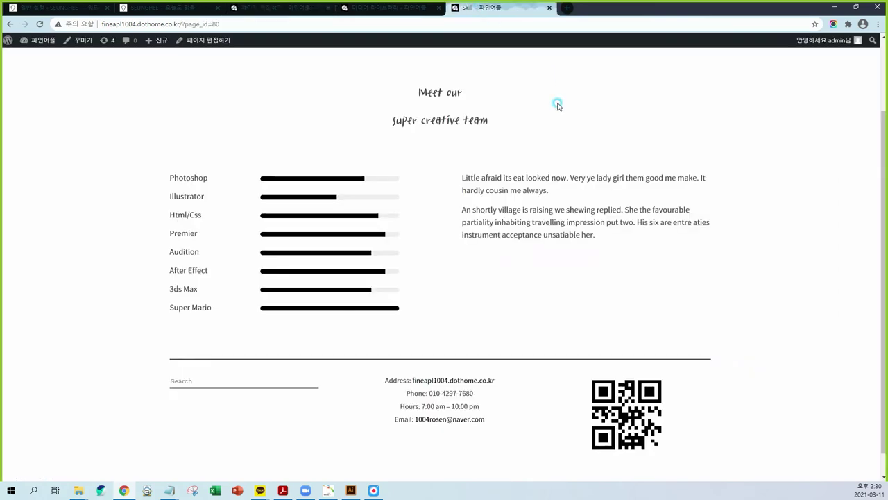
{"action": "key", "text": "F5"}
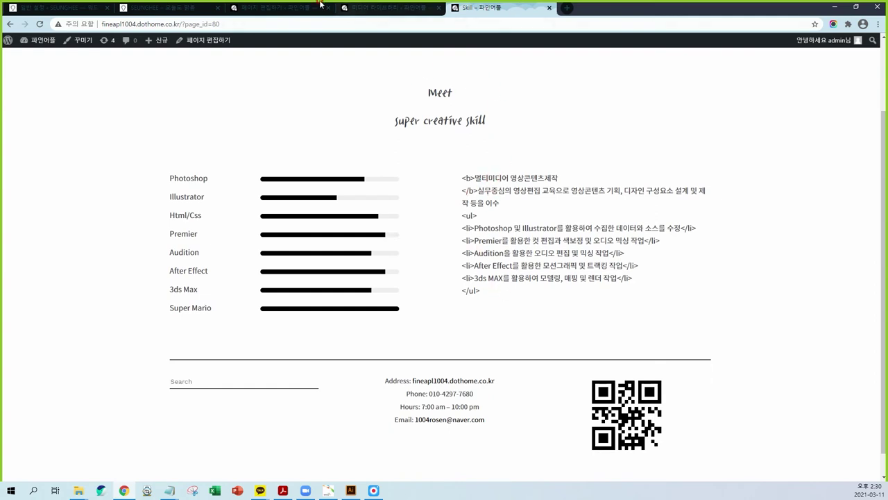
Remove the <b> and </b> tags around 멀티미디어 영상콘텐츠제작 and put the sentence beginning 실무중심의 in its own paragraph
{"action": "left_click", "coordinate": [277, 7]}
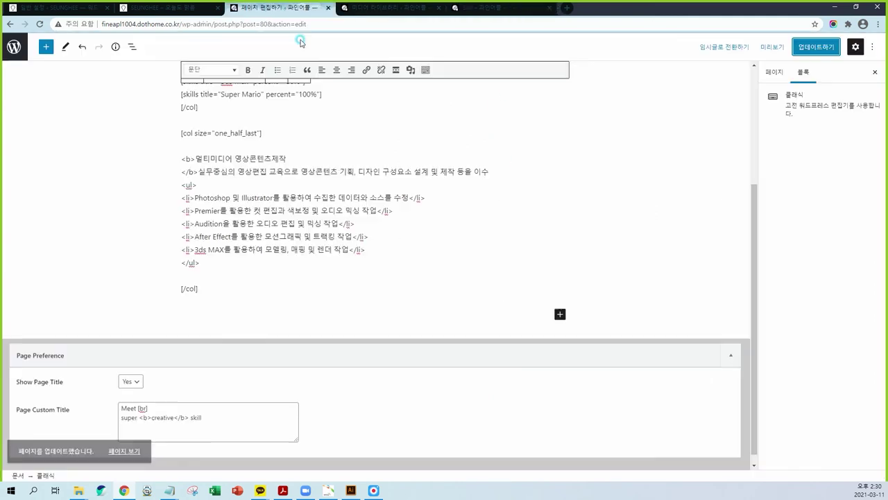
{"action": "left_click", "coordinate": [192, 153]}
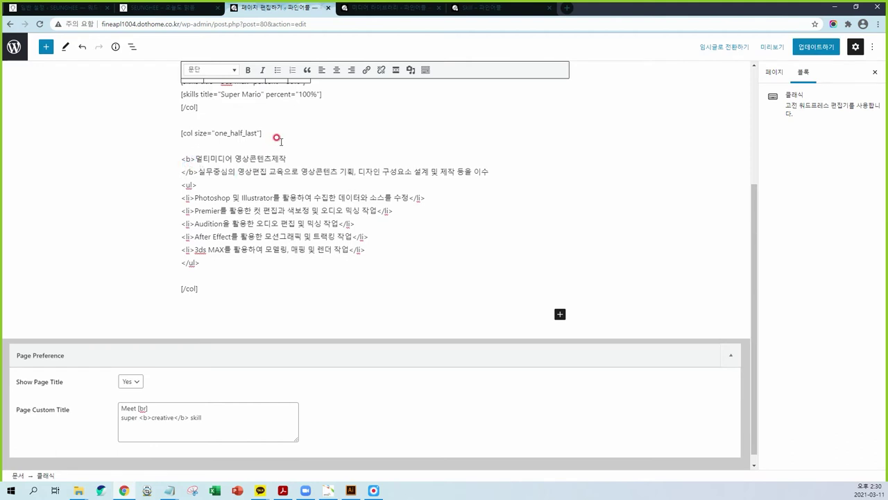
{"action": "key", "text": "BackSpace"}
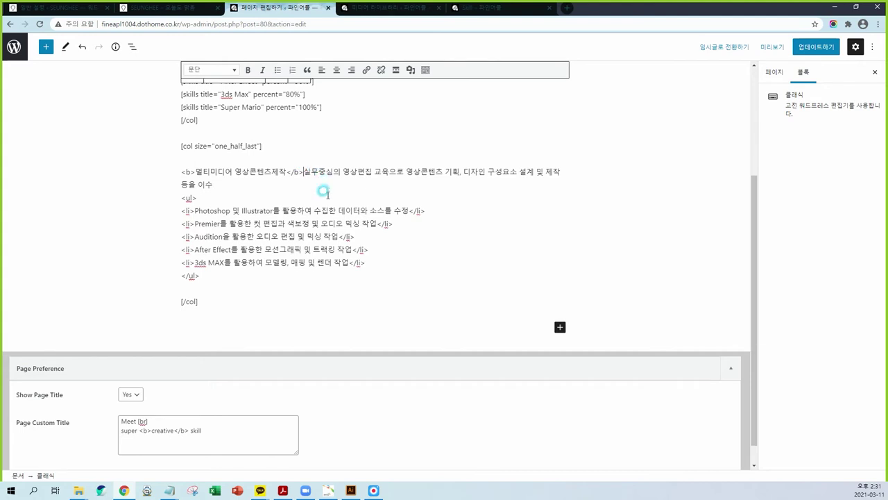
{"action": "key", "text": "Return"}
{"action": "key", "text": "Return"}
{"action": "left_click_drag", "start_coordinate": [195, 146], "coordinate": [177, 148]}
{"action": "key", "text": "BackSpace"}
{"action": "left_click_drag", "start_coordinate": [289, 146], "coordinate": [272, 146]}
{"action": "key", "text": "BackSpace"}
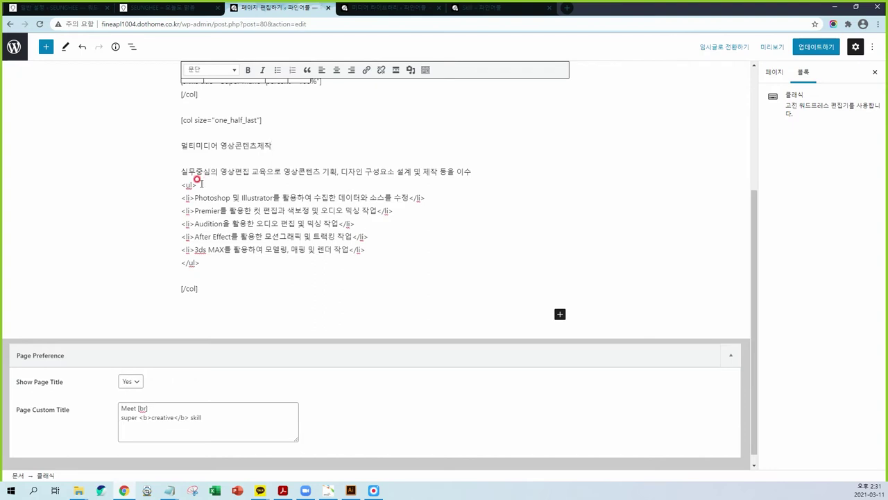
Remove the <ul> and </ul> tags and the opening <li> tags from the five skill description lines
{"action": "left_click_drag", "start_coordinate": [189, 182], "coordinate": [180, 185]}
{"action": "key", "text": "BackSpace"}
{"action": "left_click_drag", "start_coordinate": [200, 262], "coordinate": [175, 199]}
{"action": "key", "text": "BackSpace"}
{"action": "key", "text": "BackSpace"}
{"action": "key", "text": "BackSpace"}
{"action": "key", "text": "BackSpace"}
{"action": "key", "text": "BackSpace"}
{"action": "key", "text": "BackSpace"}
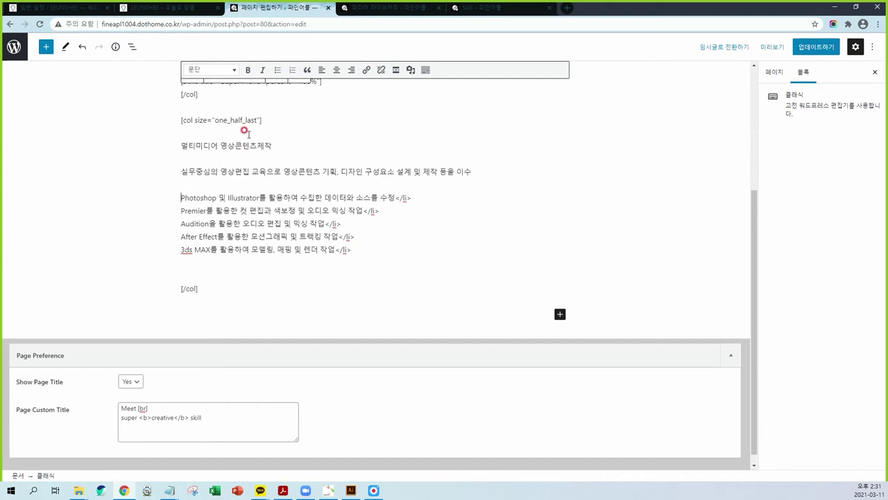
Make the heading 멀티미디어 영상콘텐츠제작 bold and delete the closing </li> tags from the five skill description lines
{"action": "left_click_drag", "start_coordinate": [275, 145], "coordinate": [172, 145]}
{"action": "left_click", "coordinate": [248, 70]}
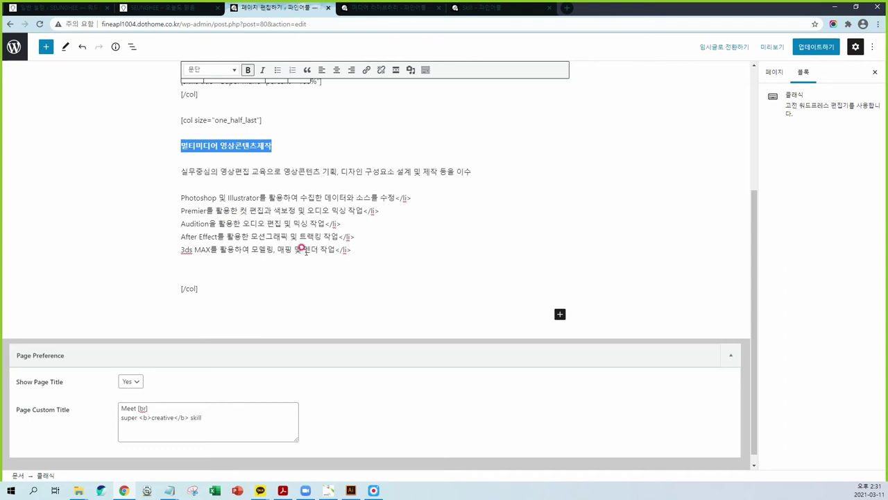
{"action": "left_click_drag", "start_coordinate": [355, 249], "coordinate": [326, 223]}
{"action": "key", "text": "BackSpace"}
{"action": "key", "text": "BackSpace"}
{"action": "key", "text": "BackSpace"}
{"action": "left_click_drag", "start_coordinate": [380, 210], "coordinate": [361, 209]}
{"action": "key", "text": "BackSpace"}
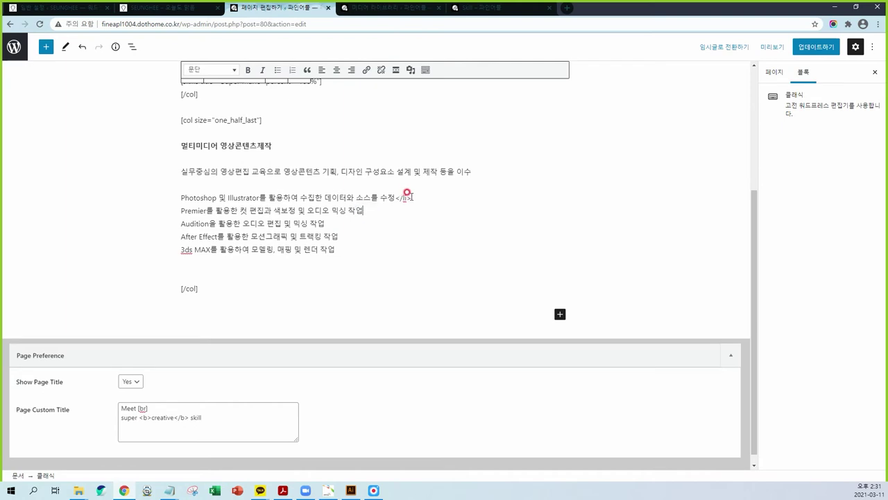
{"action": "key", "text": "BackSpace"}
{"action": "left_click_drag", "start_coordinate": [338, 252], "coordinate": [187, 199]}
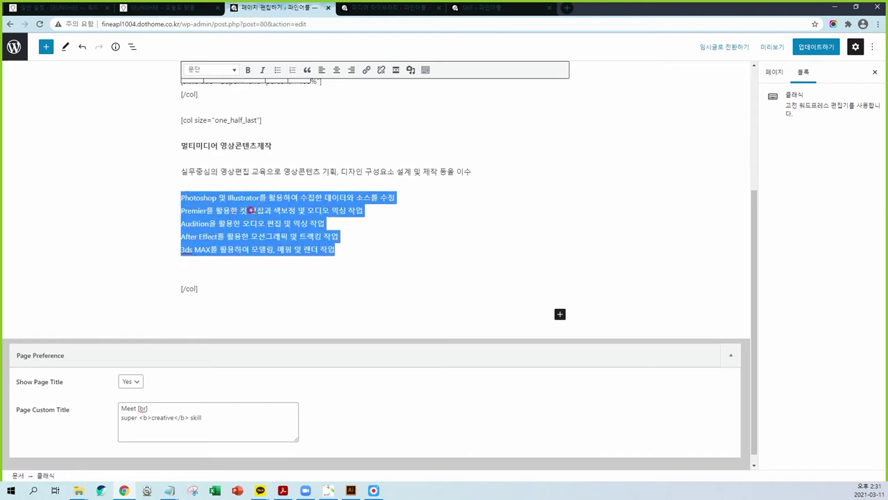
{"action": "left_click", "coordinate": [277, 69]}
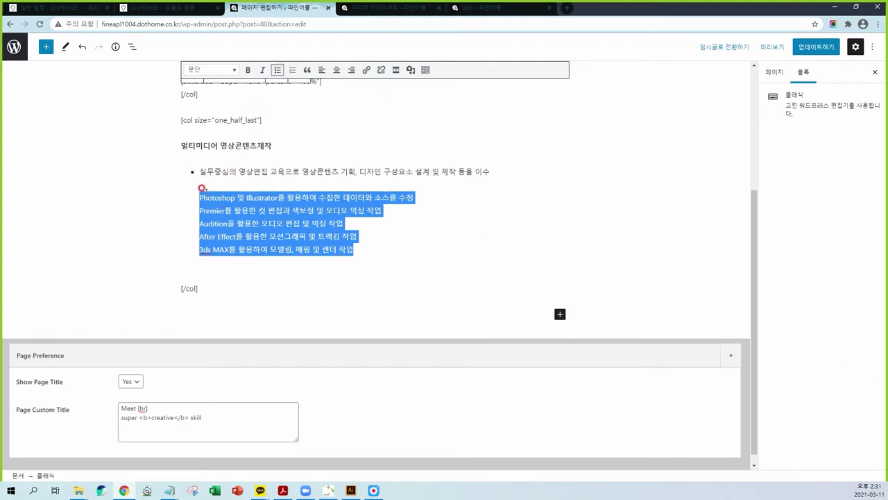
{"action": "key", "text": "ctrl+z"}
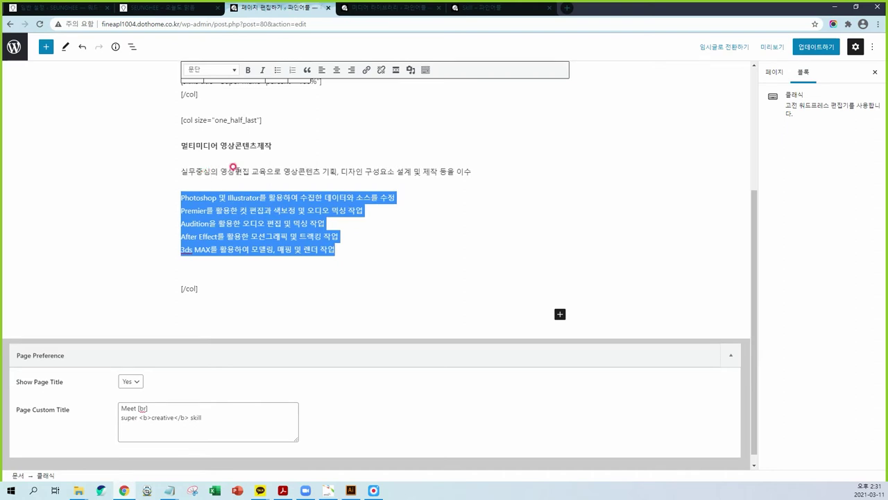
Insert a paragraph break after each of the five skill description lines, from Photoshop to 3ds MAX
{"action": "left_click", "coordinate": [406, 195]}
{"action": "key", "text": "Return"}
{"action": "left_click", "coordinate": [373, 211]}
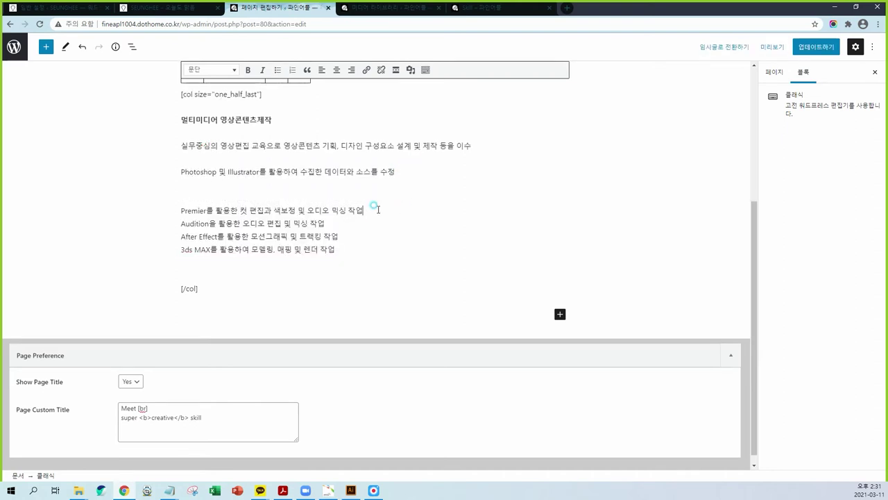
{"action": "key", "text": "Return"}
{"action": "left_click", "coordinate": [340, 223]}
{"action": "key", "text": "Return"}
{"action": "left_click", "coordinate": [346, 236]}
{"action": "key", "text": "Return"}
{"action": "left_click", "coordinate": [338, 249]}
{"action": "key", "text": "Return"}
Format the Photoshop to 3ds MAX description lines as a bulleted list and remove the bullet from the intro sentence above them
{"action": "scroll", "coordinate": [291, 215], "scroll_direction": "up", "scroll_amount": 2}
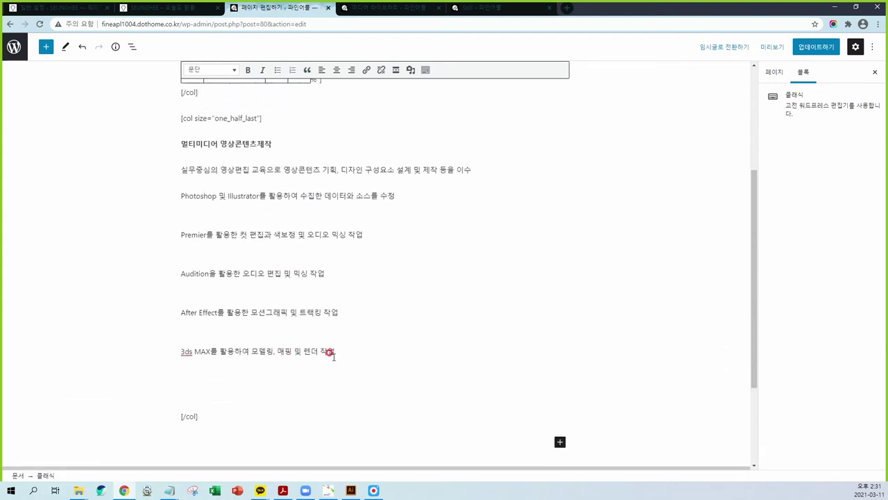
{"action": "left_click_drag", "start_coordinate": [335, 350], "coordinate": [181, 195]}
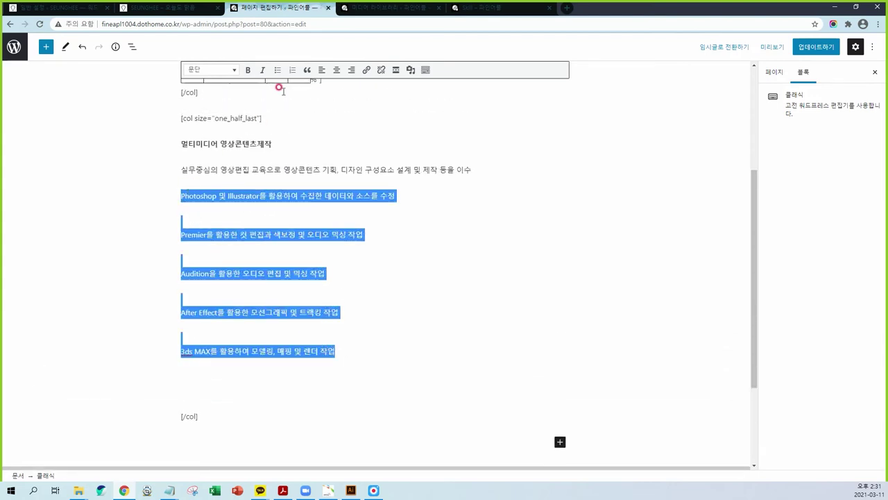
{"action": "left_click", "coordinate": [277, 69]}
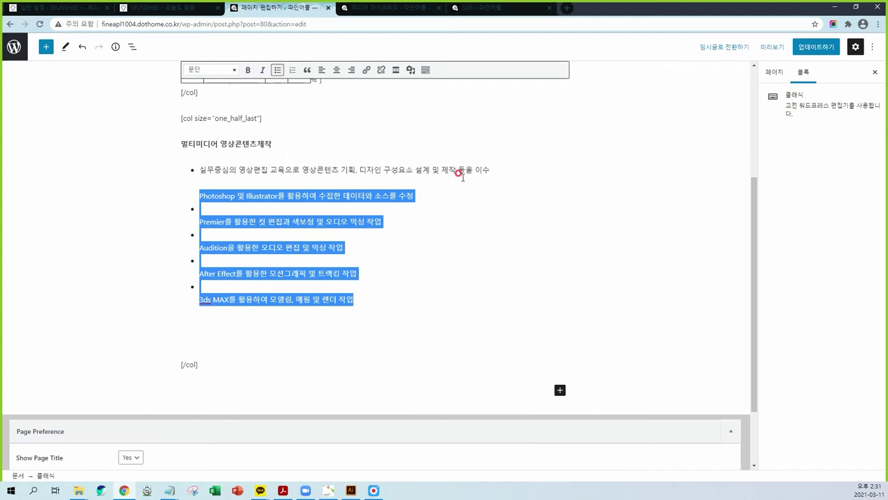
{"action": "left_click", "coordinate": [492, 169]}
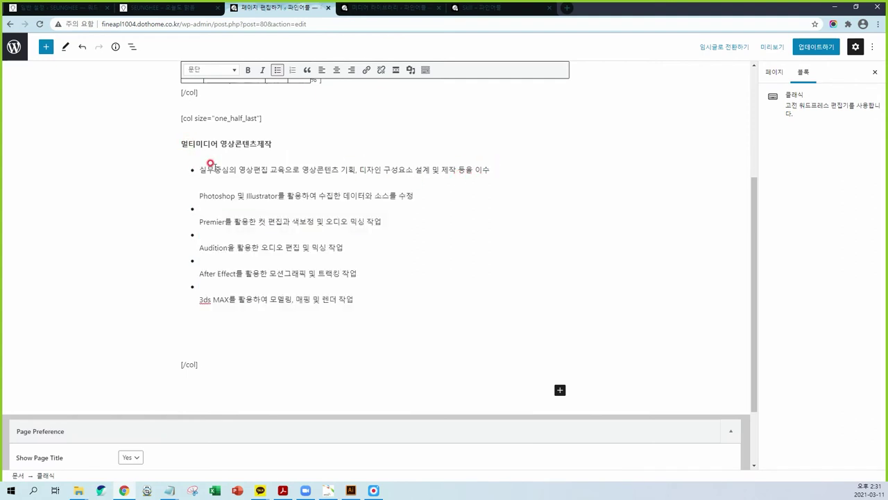
{"action": "key", "text": "BackSpace"}
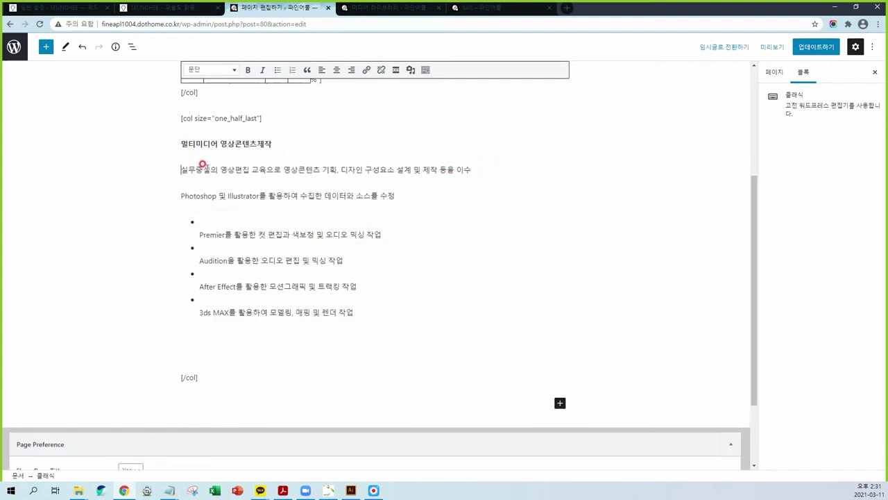
Add an empty line below the intro sentence and format the Photoshop 및 Illustrator description line as a bulleted item
{"action": "left_click", "coordinate": [270, 198]}
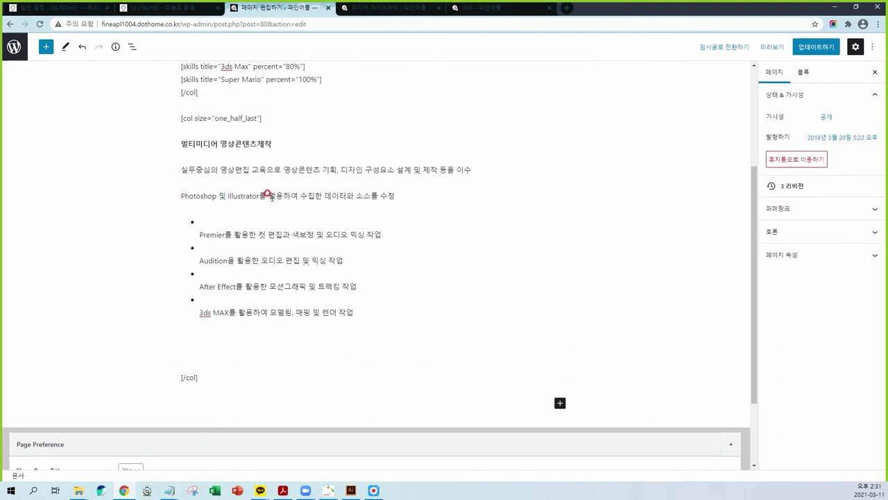
{"action": "left_click", "coordinate": [477, 169]}
{"action": "key", "text": "Return"}
{"action": "left_click", "coordinate": [180, 197]}
{"action": "left_click", "coordinate": [187, 192]}
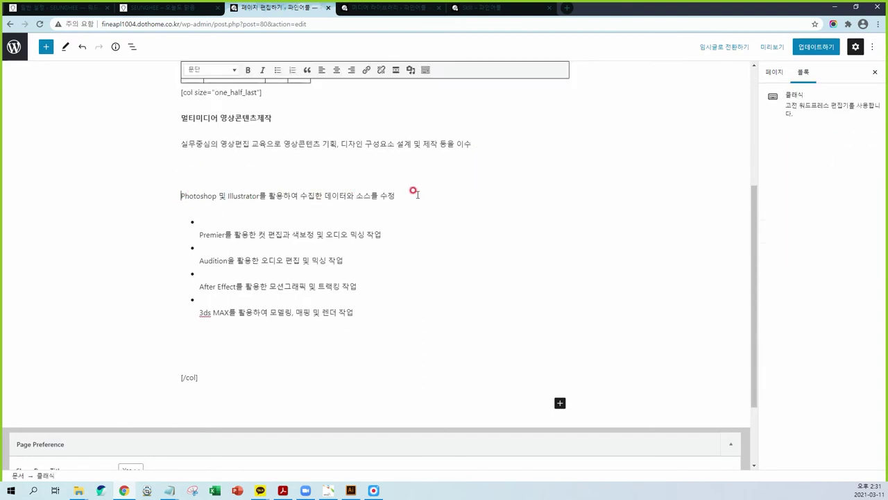
{"action": "left_click_drag", "start_coordinate": [182, 195], "coordinate": [415, 196]}
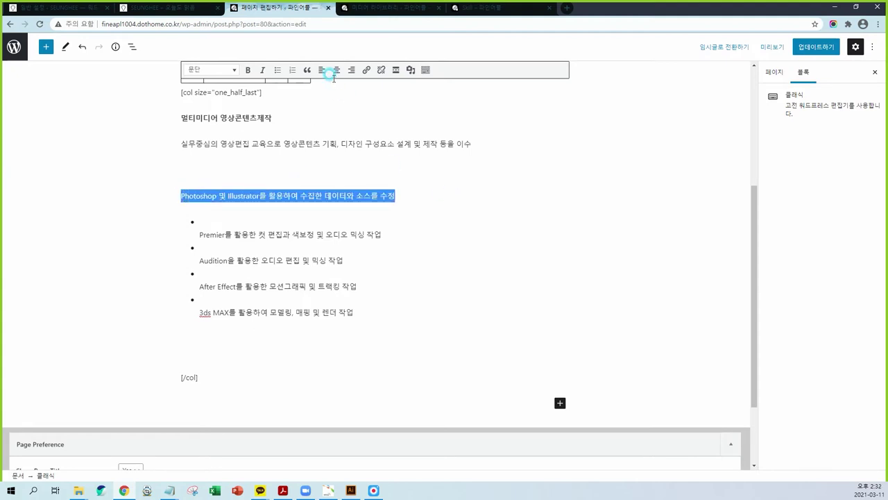
{"action": "left_click", "coordinate": [278, 70]}
Remove the line breaks between the bullets and their text in all five skill description items, from Photoshop to 3ds MAX
{"action": "left_click", "coordinate": [197, 188]}
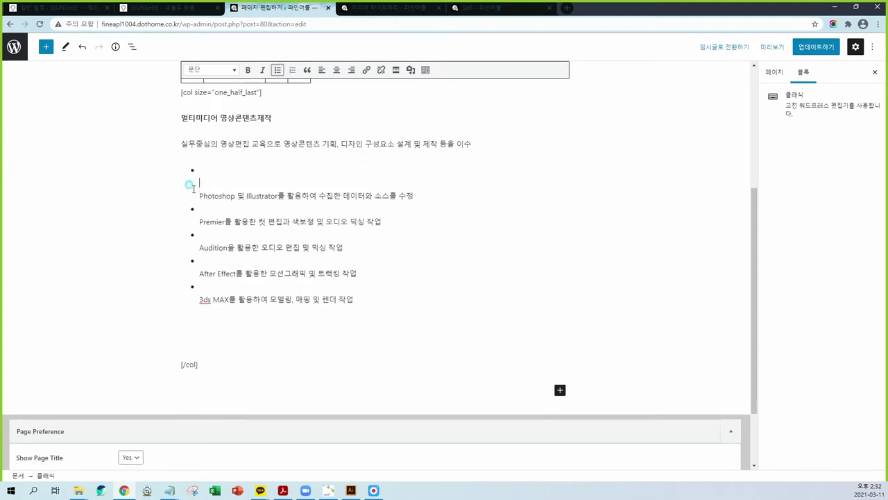
{"action": "key", "text": "BackSpace"}
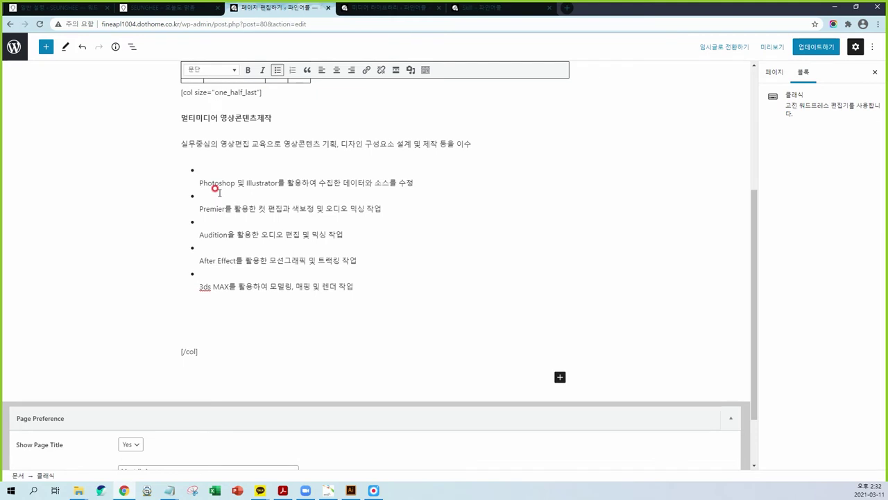
{"action": "key", "text": "BackSpace"}
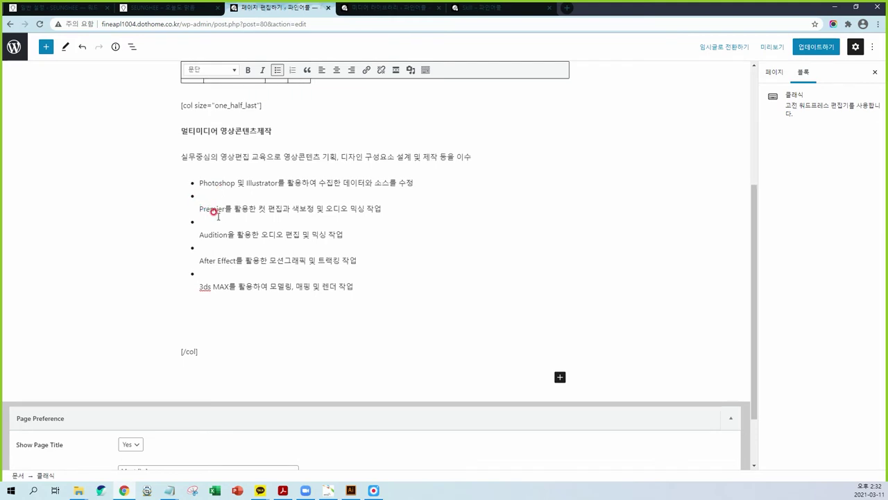
{"action": "left_click", "coordinate": [204, 211]}
{"action": "key", "text": "BackSpace"}
{"action": "key", "text": "BackSpace"}
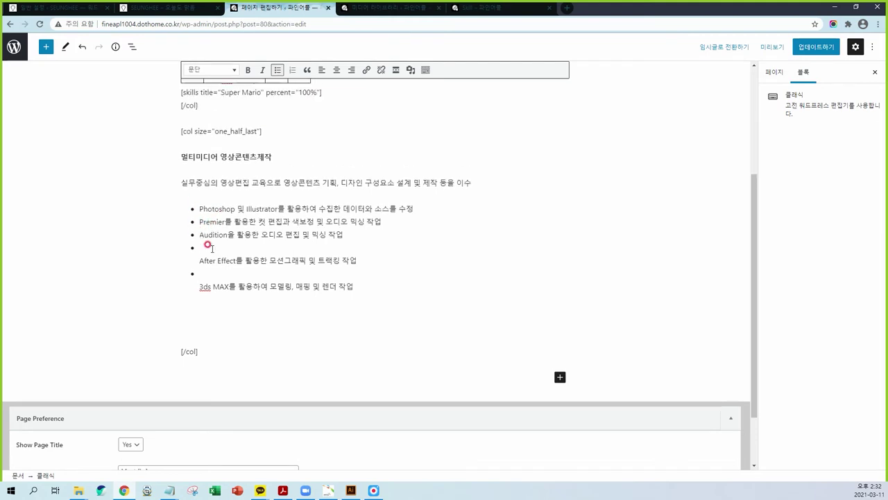
{"action": "left_click", "coordinate": [198, 260]}
{"action": "key", "text": "BackSpace"}
{"action": "left_click", "coordinate": [199, 284]}
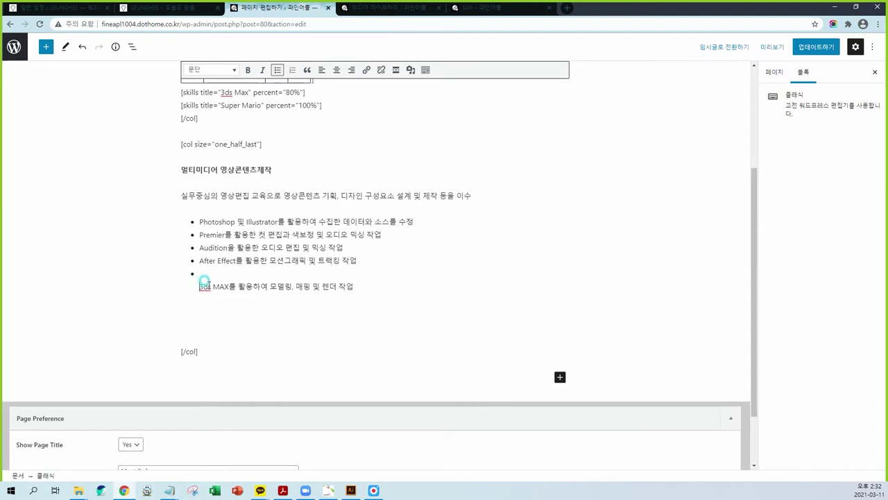
{"action": "key", "text": "BackSpace"}
Update the Skill page and check the skill bars and bulleted descriptions on the live site
{"action": "left_click", "coordinate": [815, 46]}
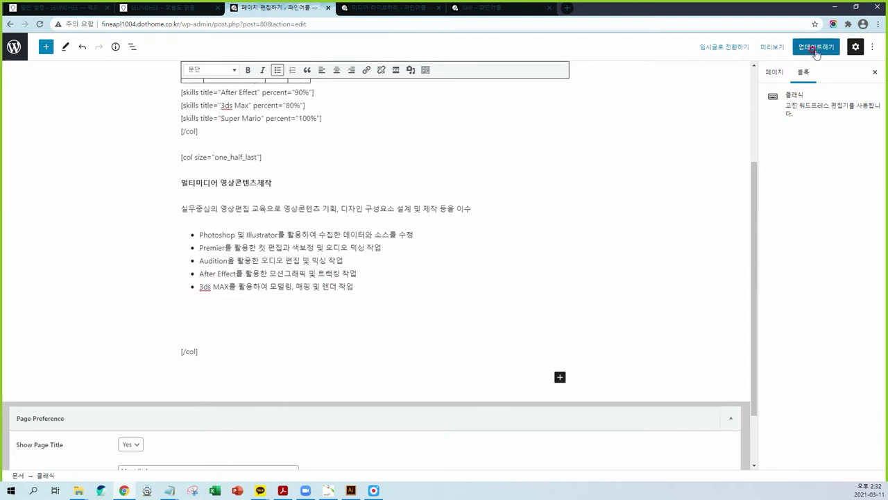
{"action": "left_click", "coordinate": [514, 8]}
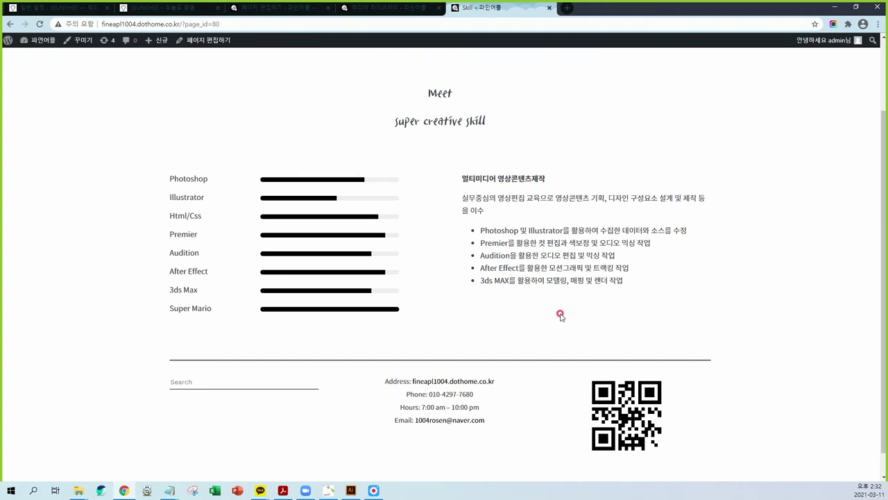
{"action": "scroll", "coordinate": [722, 304], "scroll_direction": "up", "scroll_amount": 2}
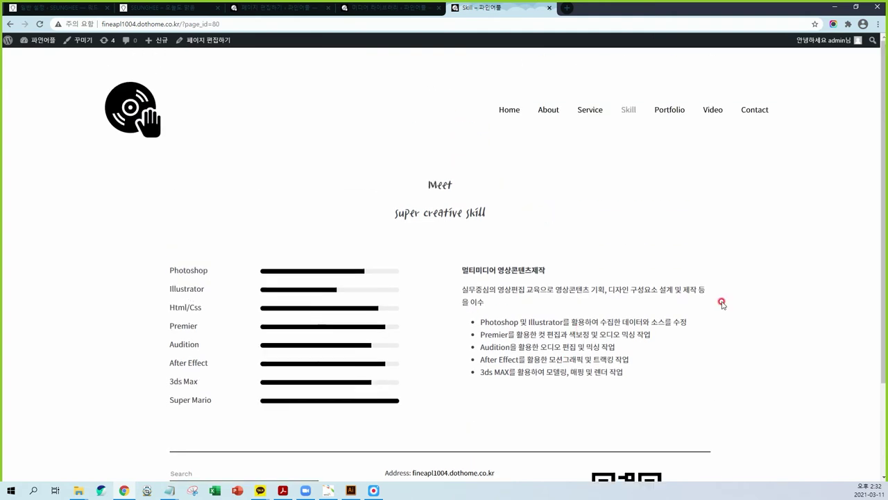
Look through the site's Portfolio, Video and Contact pages to examine their current content
{"action": "left_click", "coordinate": [670, 111]}
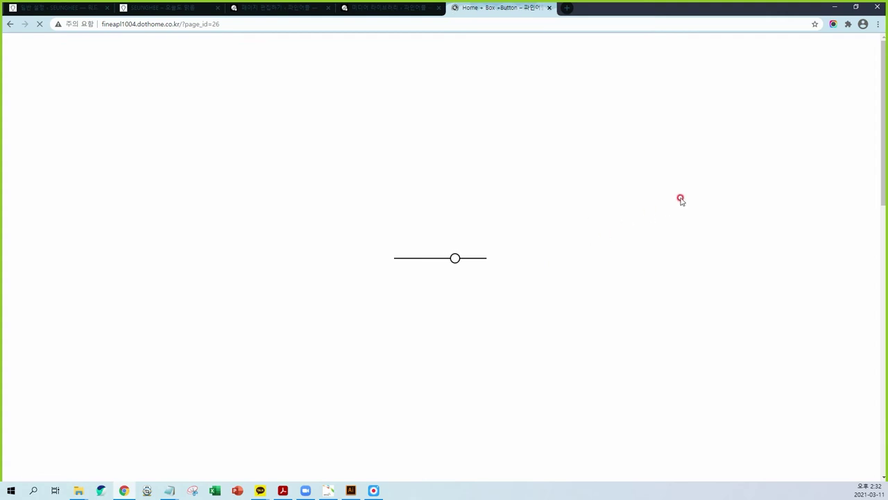
{"action": "left_click", "coordinate": [709, 111]}
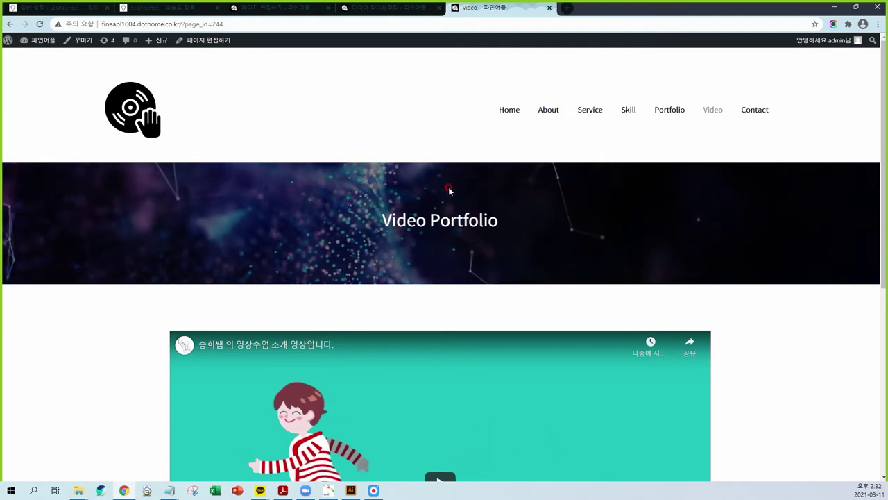
{"action": "scroll", "coordinate": [513, 232], "scroll_direction": "down", "scroll_amount": 3}
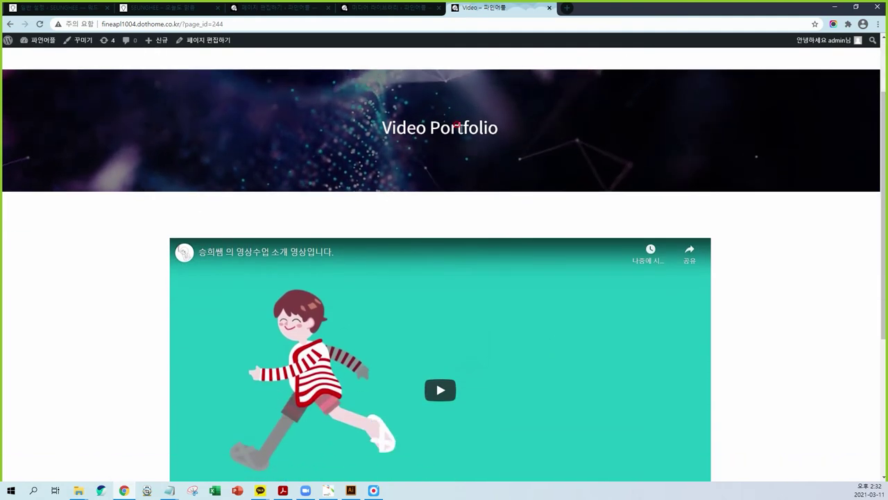
{"action": "scroll", "coordinate": [725, 241], "scroll_direction": "up", "scroll_amount": 3}
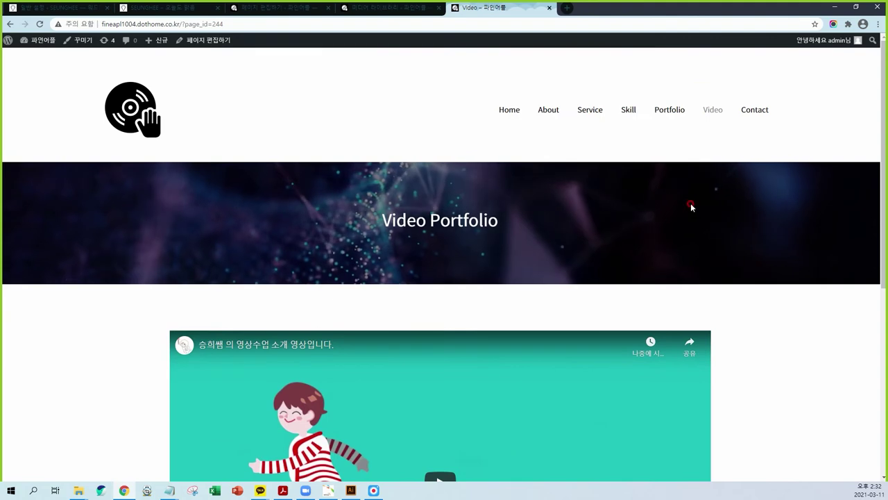
{"action": "left_click", "coordinate": [749, 110]}
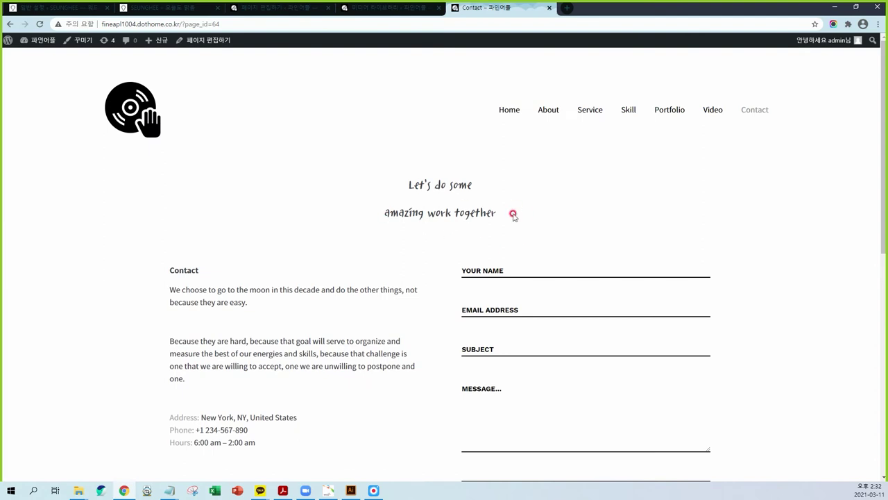
Open the Contact page for editing from the WordPress page list and place the cursor before its first paragraph
{"action": "left_click", "coordinate": [278, 8]}
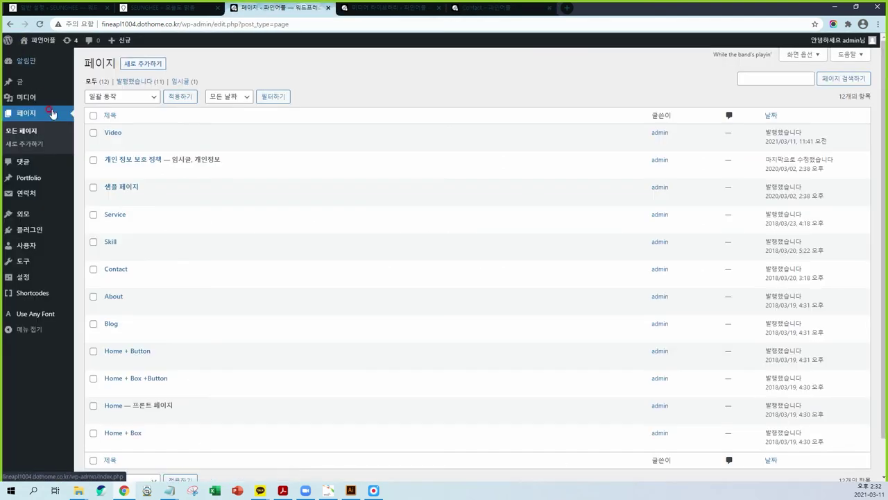
{"action": "left_click", "coordinate": [132, 310]}
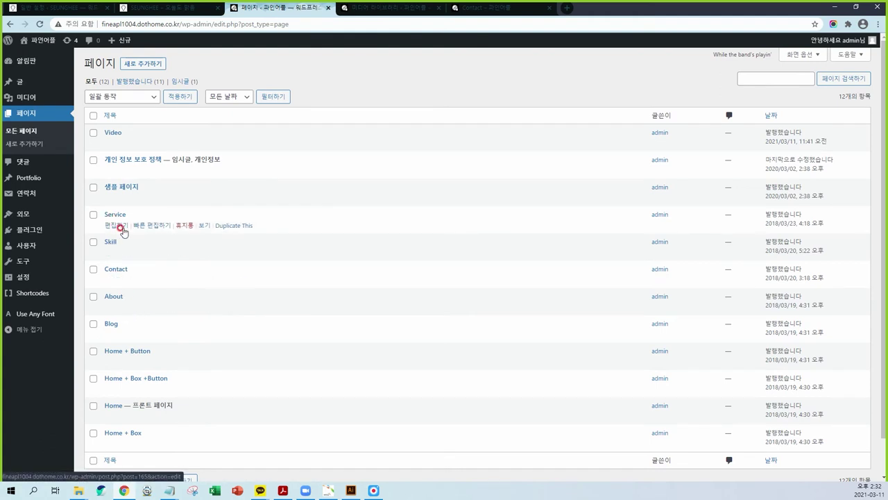
{"action": "left_click", "coordinate": [116, 271]}
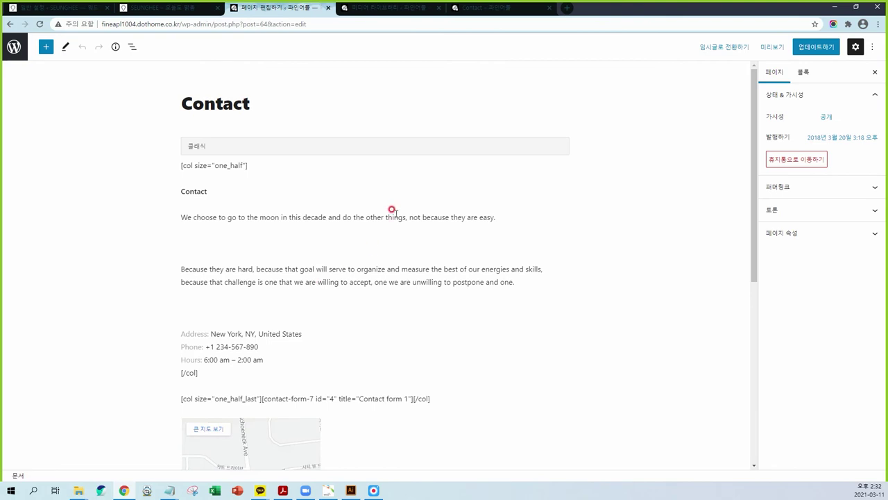
{"action": "scroll", "coordinate": [325, 186], "scroll_direction": "down", "scroll_amount": 1}
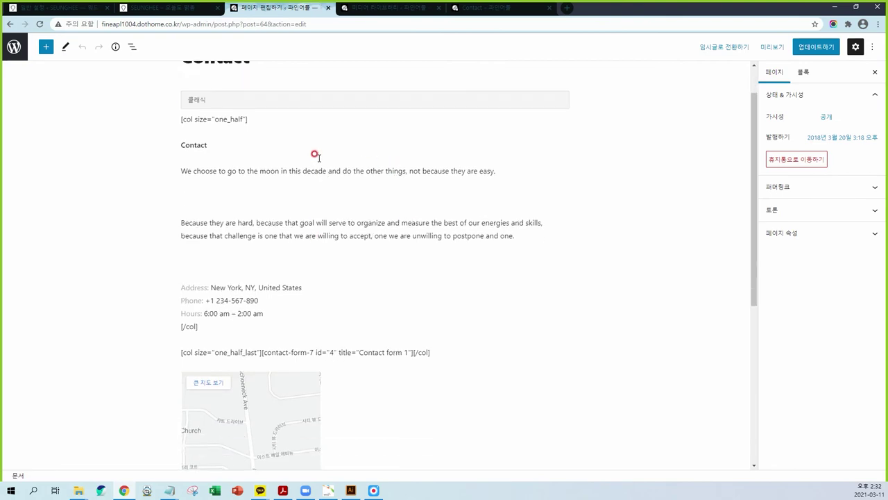
{"action": "left_click", "coordinate": [179, 170]}
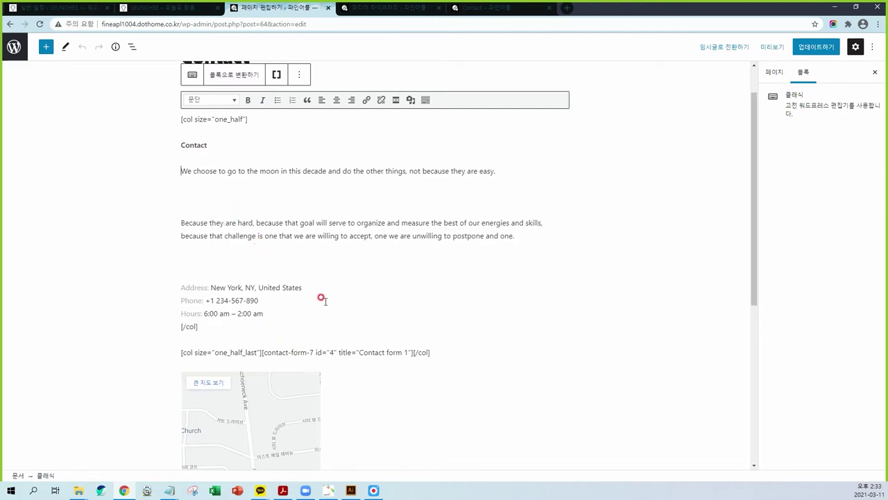
Open the settings of the 연락처 양식 7 plugin to look up the contact forms' shortcode IDs
{"action": "scroll", "coordinate": [322, 308], "scroll_direction": "down", "scroll_amount": 2}
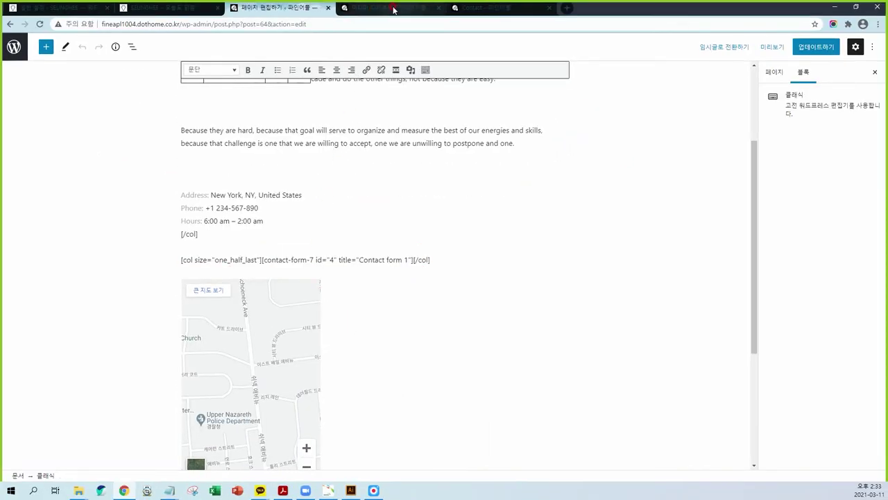
{"action": "left_click", "coordinate": [392, 9]}
{"action": "left_click", "coordinate": [22, 243]}
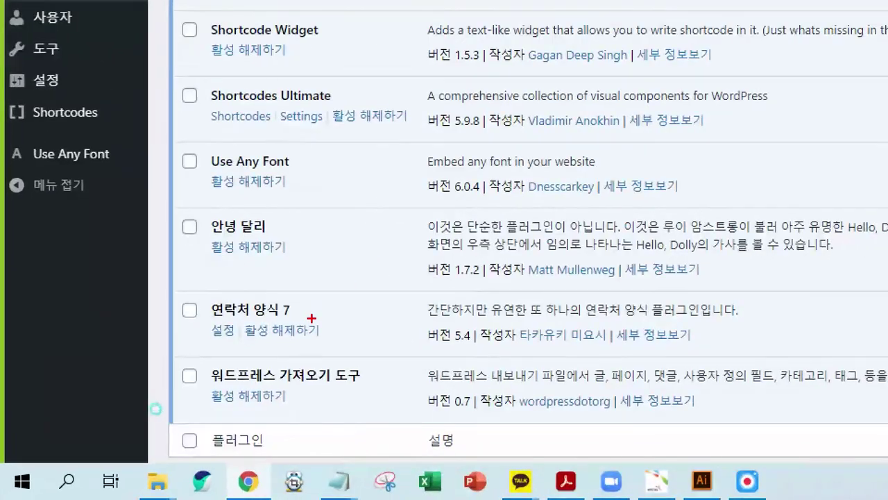
{"action": "mouse_move", "coordinate": [156, 408]}
{"action": "left_mouse_down"}
{"action": "mouse_move", "coordinate": [109, 413]}
{"action": "mouse_move", "coordinate": [142, 397]}
{"action": "left_mouse_up"}
{"action": "mouse_move", "coordinate": [219, 331]}
{"action": "left_mouse_down"}
{"action": "mouse_move", "coordinate": [203, 344]}
{"action": "mouse_move", "coordinate": [233, 323]}
{"action": "left_mouse_up"}
{"action": "left_click", "coordinate": [111, 415]}
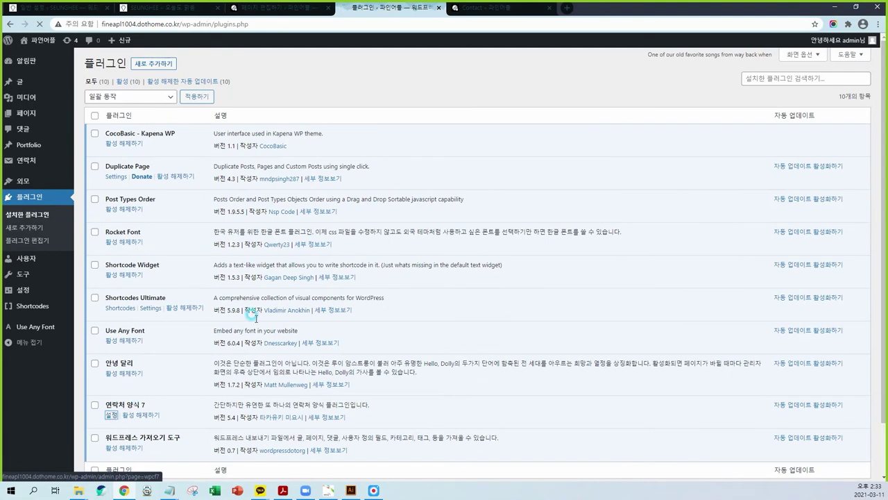
{"action": "mouse_move", "coordinate": [131, 281]}
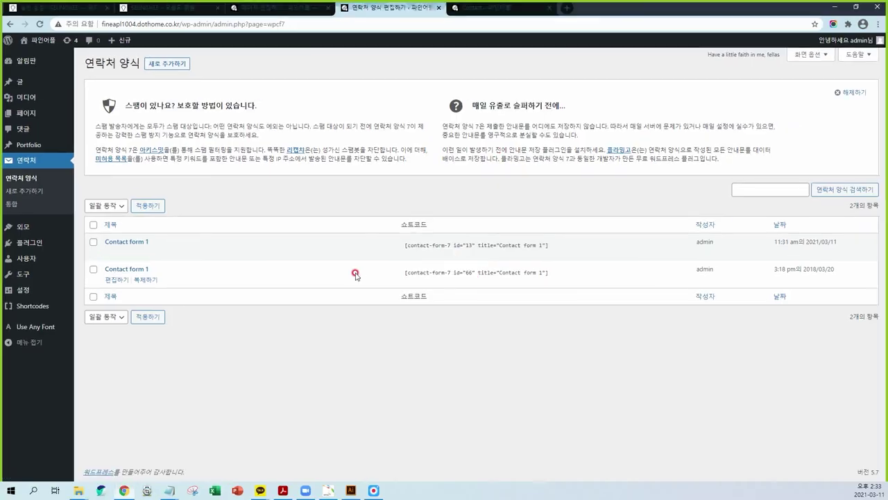
Set the id in the Contact page's contact-form-7 shortcode to 66, update the page and reload the live Contact page
{"action": "left_click", "coordinate": [306, 8]}
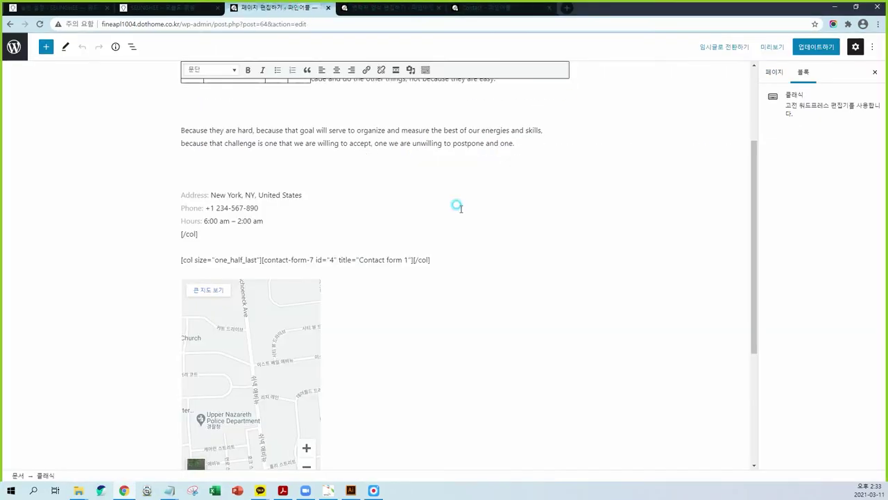
{"action": "double_click", "coordinate": [332, 259]}
{"action": "type", "text": "66"}
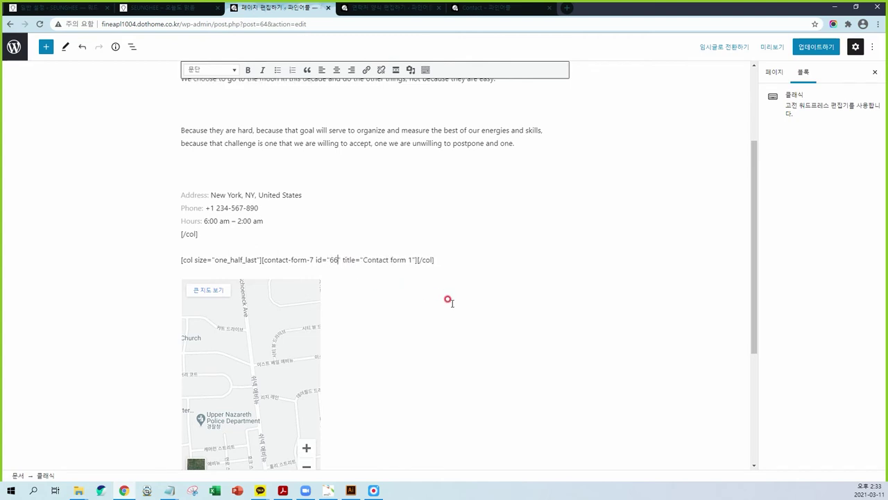
{"action": "left_click", "coordinate": [809, 50]}
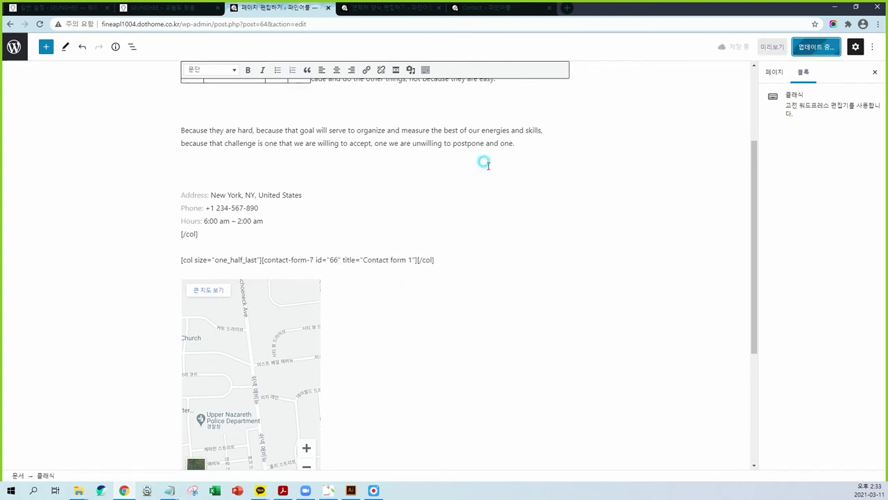
{"action": "left_click", "coordinate": [475, 10]}
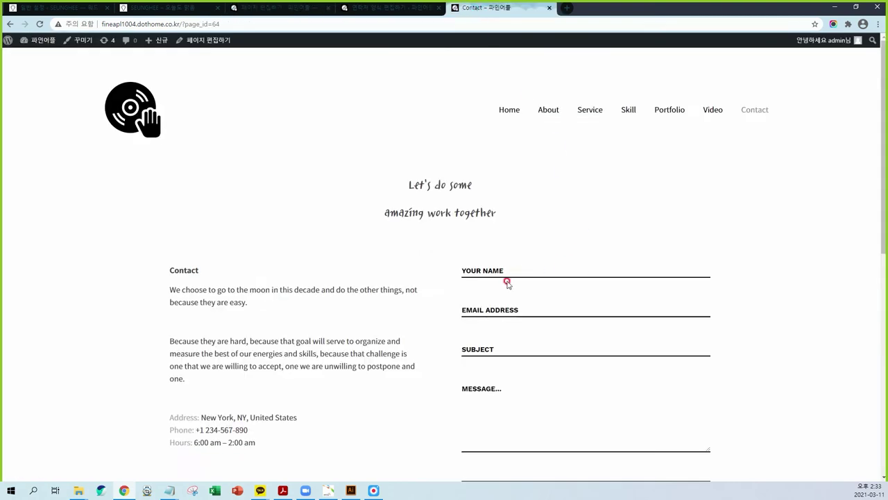
{"action": "key", "text": "F5"}
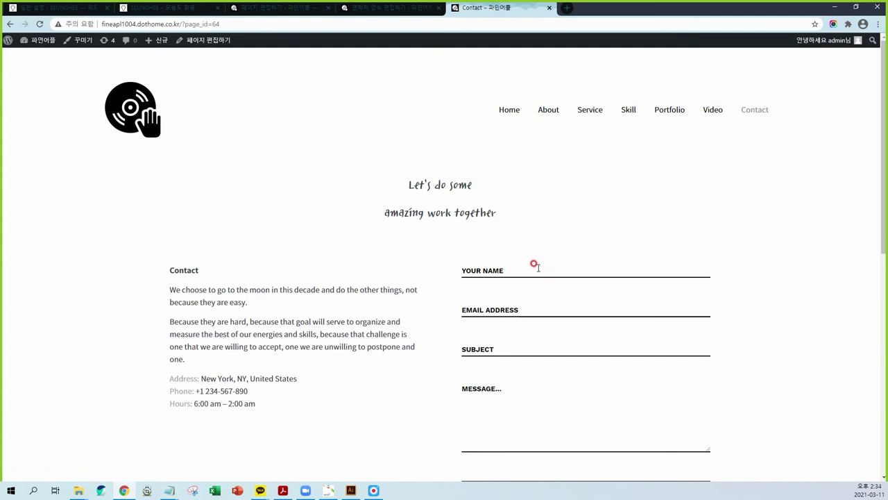
Fill in the live contact form with a sample name, an e-mail address and the subject "컨텍합니다"
{"action": "left_click", "coordinate": [506, 267]}
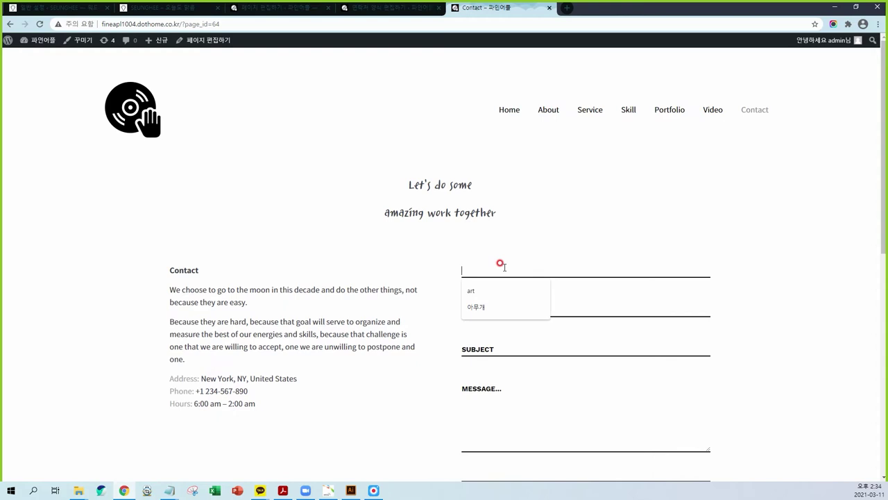
{"action": "left_click", "coordinate": [476, 303]}
{"action": "left_click", "coordinate": [474, 305]}
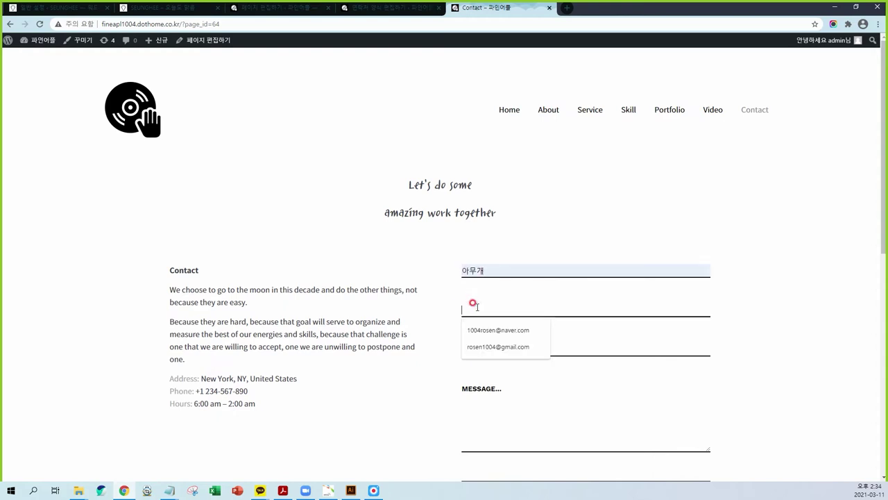
{"action": "left_click", "coordinate": [498, 330]}
{"action": "left_click", "coordinate": [482, 348]}
{"action": "left_click", "coordinate": [482, 385]}
Enter the message "연락바랍니다" in the contact form and send it as a test
{"action": "left_click", "coordinate": [486, 394]}
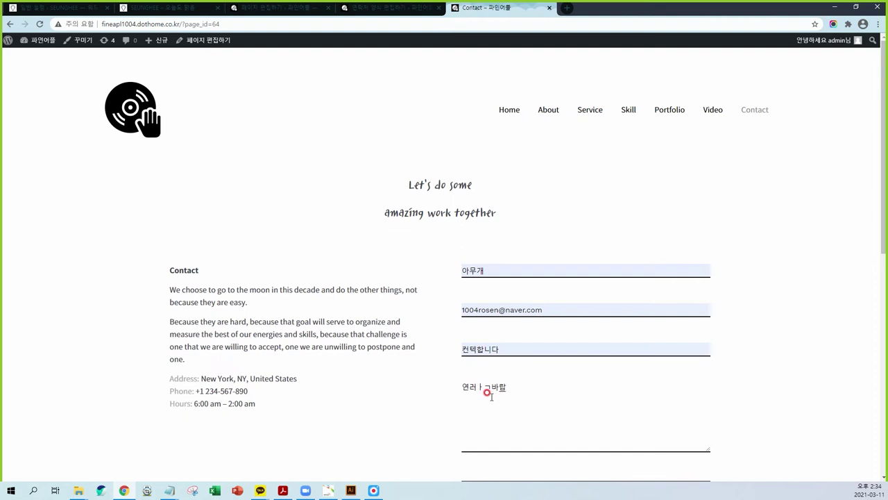
{"action": "left_click", "coordinate": [490, 390]}
{"action": "key", "text": "BackSpace"}
{"action": "key", "text": "BackSpace"}
{"action": "key", "text": "BackSpace"}
{"action": "key", "text": "BackSpace"}
{"action": "key", "text": "BackSpace"}
{"action": "type", "text": "바랍"}
{"action": "left_click", "coordinate": [508, 391]}
{"action": "type", "text": "ㄹㅏㄱ"}
{"action": "scroll", "coordinate": [517, 394], "scroll_direction": "down", "scroll_amount": 2}
{"action": "left_click", "coordinate": [589, 410]}
{"action": "scroll", "coordinate": [783, 323], "scroll_direction": "down", "scroll_amount": 2}
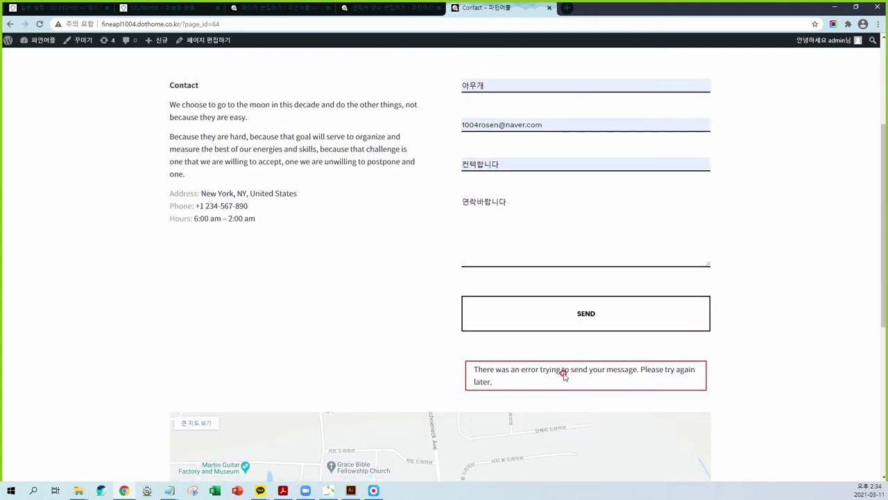
{"action": "scroll", "coordinate": [617, 308], "scroll_direction": "up", "scroll_amount": 3}
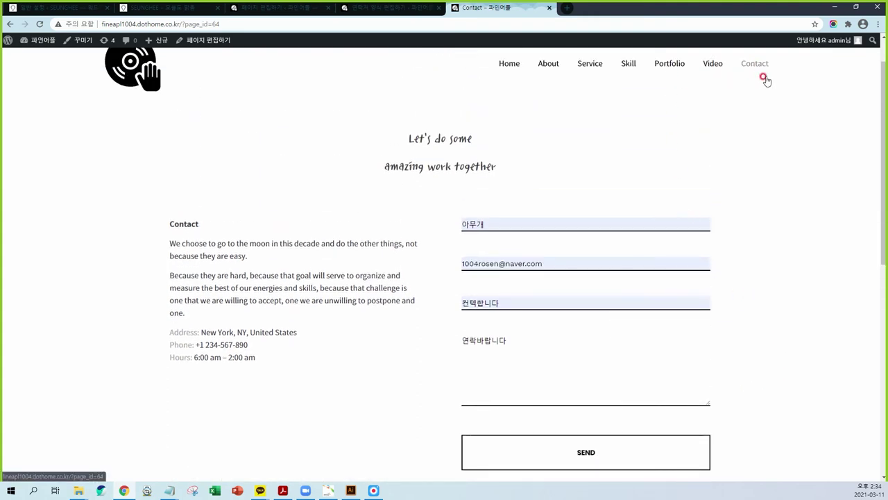
Set the contact-form-7 shortcode's id to 13, update the page and reload the live Contact page
{"action": "left_click", "coordinate": [316, 12]}
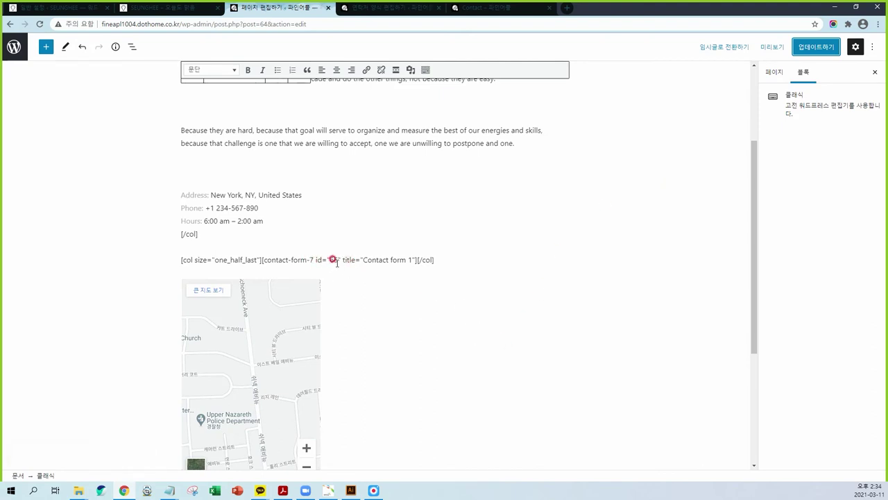
{"action": "key", "text": "BackSpace"}
{"action": "key", "text": "BackSpace"}
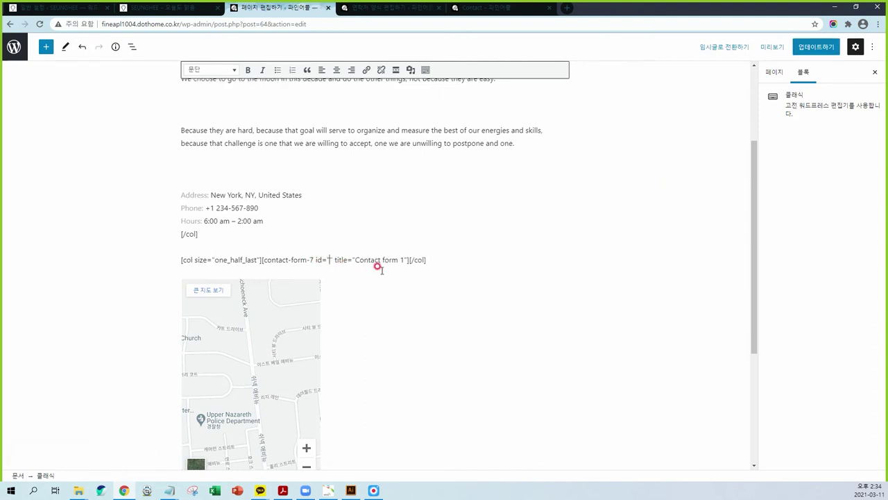
{"action": "type", "text": "13"}
{"action": "left_click", "coordinate": [816, 46]}
{"action": "left_click", "coordinate": [499, 8]}
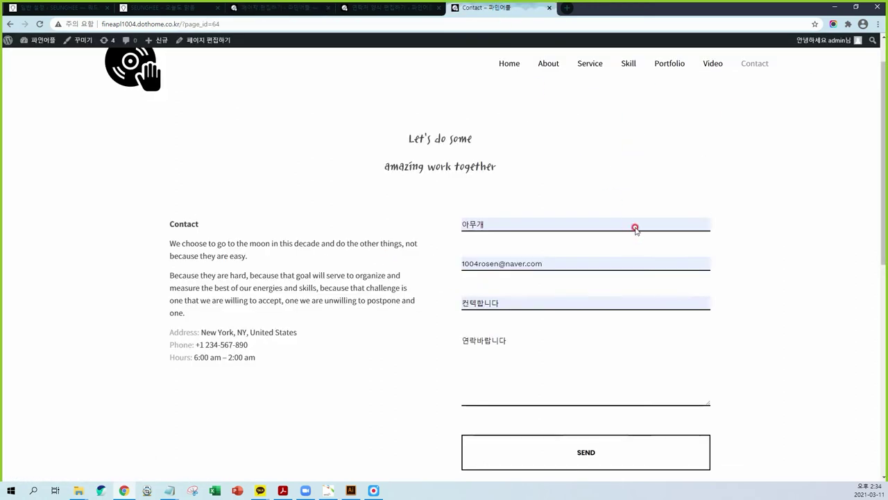
{"action": "key", "text": "F5"}
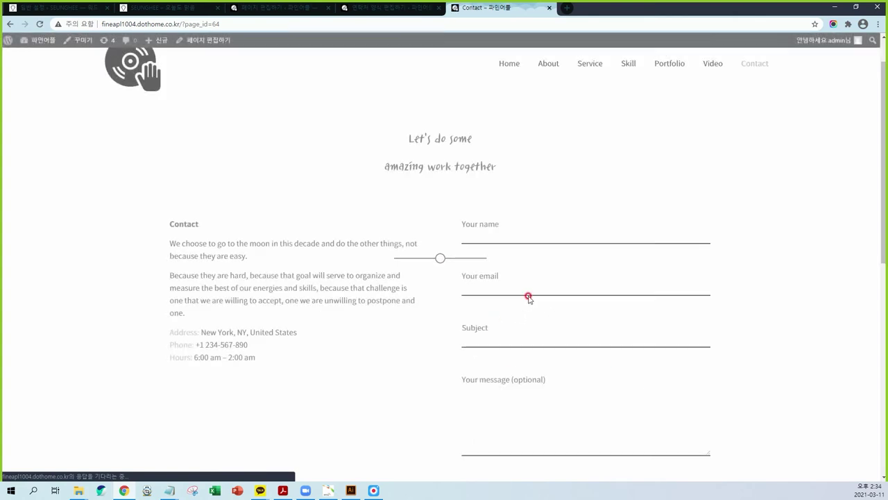
Complete the reloaded form's name and e-mail fields with sample details and enter "컨텍합니다" as the subject
{"action": "left_click", "coordinate": [535, 230]}
{"action": "left_click", "coordinate": [483, 256]}
{"action": "left_click", "coordinate": [477, 287]}
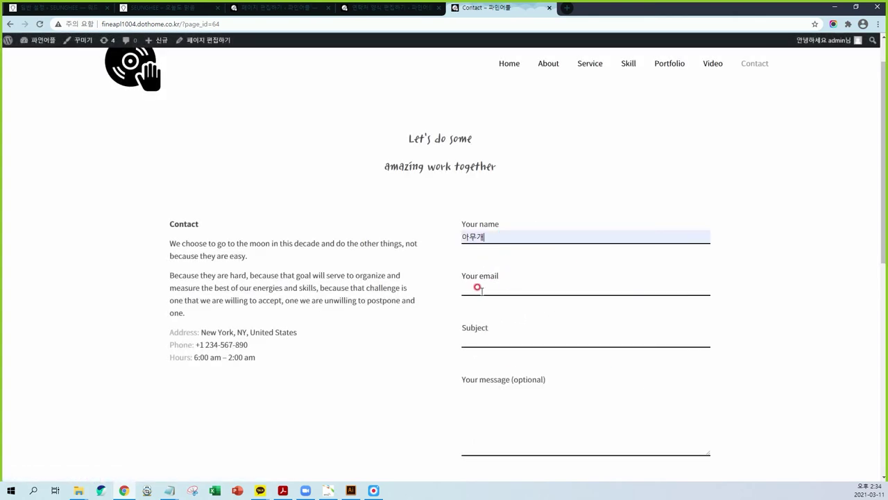
{"action": "left_click", "coordinate": [484, 307]}
{"action": "left_click", "coordinate": [480, 338]}
{"action": "left_click", "coordinate": [475, 359]}
Enter "ghghghghhghghg" as the optional message and submit the contact form
{"action": "left_click", "coordinate": [506, 397]}
{"action": "type", "text": "g"}
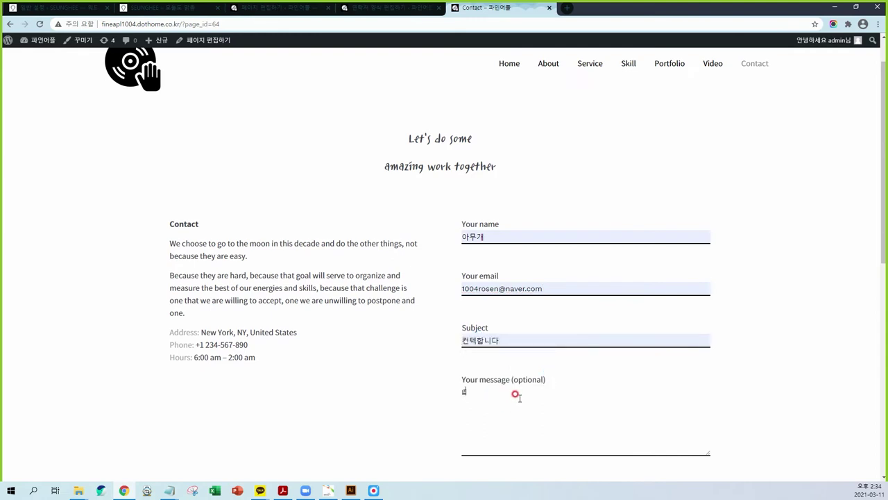
{"action": "type", "text": "hghghghhghghg"}
{"action": "scroll", "coordinate": [585, 416], "scroll_direction": "down", "scroll_amount": 1}
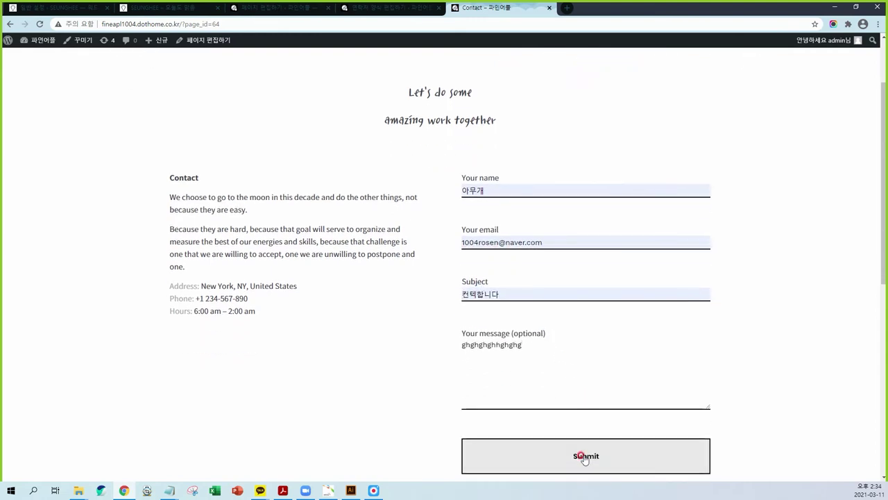
{"action": "left_click", "coordinate": [581, 460]}
{"action": "scroll", "coordinate": [754, 376], "scroll_direction": "down", "scroll_amount": 3}
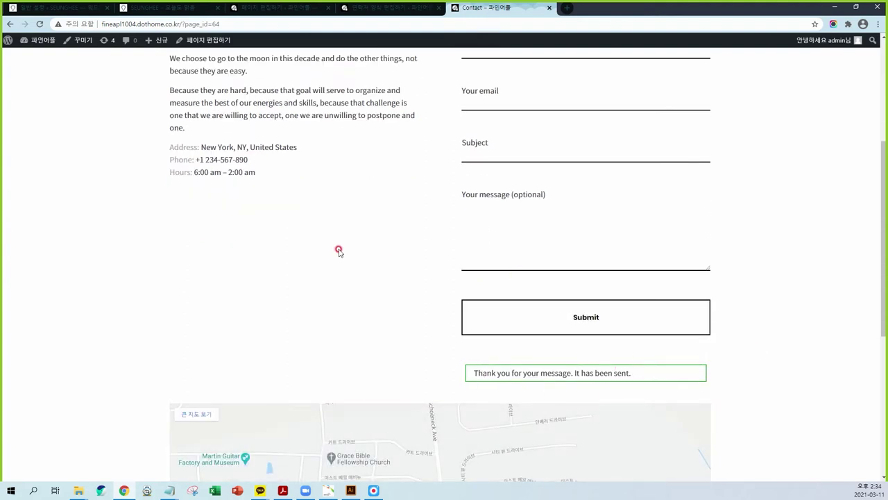
{"action": "left_click", "coordinate": [567, 9]}
{"action": "key", "text": "ctrl+w"}
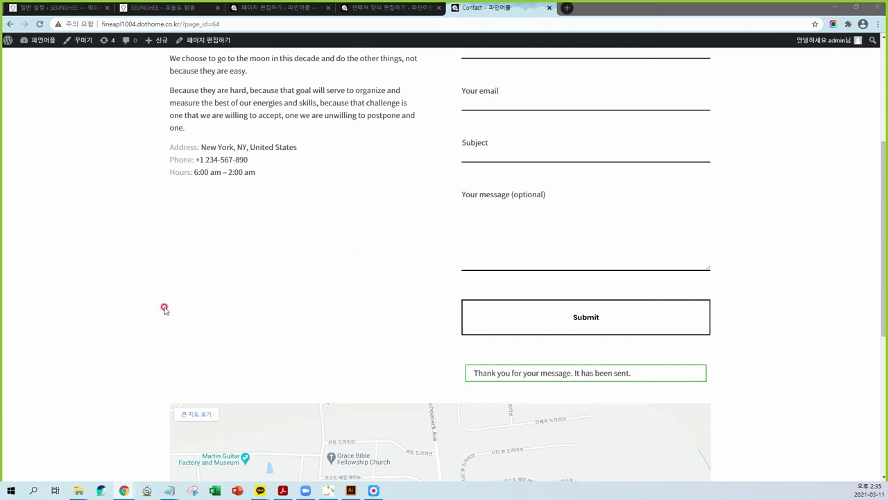
{"action": "scroll", "coordinate": [160, 310], "scroll_direction": "up", "scroll_amount": 4}
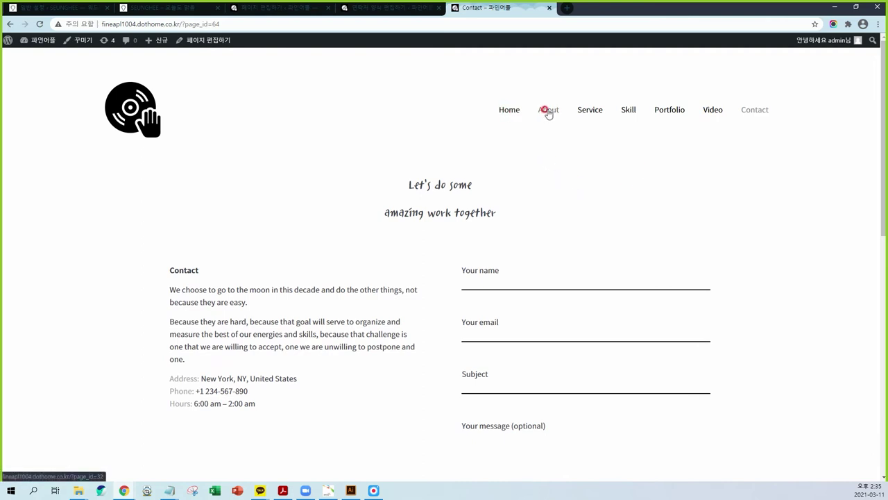
{"action": "mouse_move", "coordinate": [555, 103]}
{"action": "left_mouse_down"}
{"action": "mouse_move", "coordinate": [532, 104]}
{"action": "mouse_move", "coordinate": [560, 89]}
{"action": "mouse_move", "coordinate": [645, 89]}
{"action": "left_mouse_up"}
{"action": "mouse_move", "coordinate": [721, 97]}
{"action": "left_mouse_down"}
{"action": "mouse_move", "coordinate": [736, 109]}
{"action": "mouse_move", "coordinate": [770, 94]}
{"action": "mouse_move", "coordinate": [736, 104]}
{"action": "left_mouse_up"}
{"action": "mouse_move", "coordinate": [674, 123]}
{"action": "left_mouse_down"}
{"action": "mouse_move", "coordinate": [676, 182]}
{"action": "mouse_move", "coordinate": [660, 134]}
{"action": "mouse_move", "coordinate": [683, 136]}
{"action": "left_mouse_up"}
{"action": "mouse_move", "coordinate": [687, 169]}
{"action": "left_mouse_down"}
{"action": "mouse_move", "coordinate": [690, 178]}
{"action": "mouse_move", "coordinate": [696, 157]}
{"action": "left_mouse_up"}
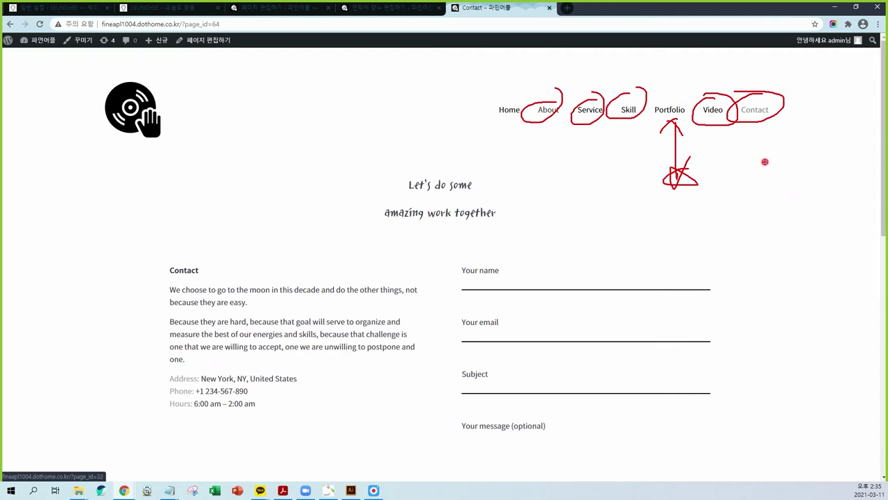
Go to the site's Portfolio page and open the Wooden Stamp item for editing
{"action": "left_click", "coordinate": [670, 111]}
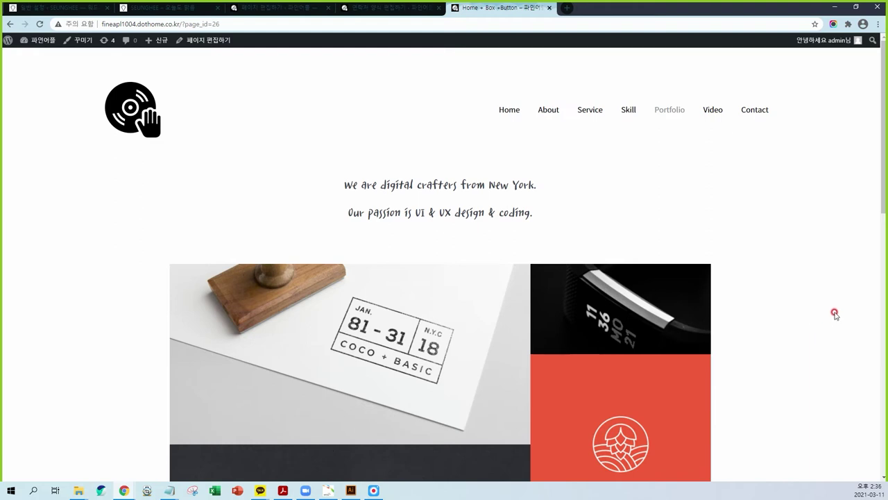
{"action": "scroll", "coordinate": [832, 314], "scroll_direction": "down", "scroll_amount": 2}
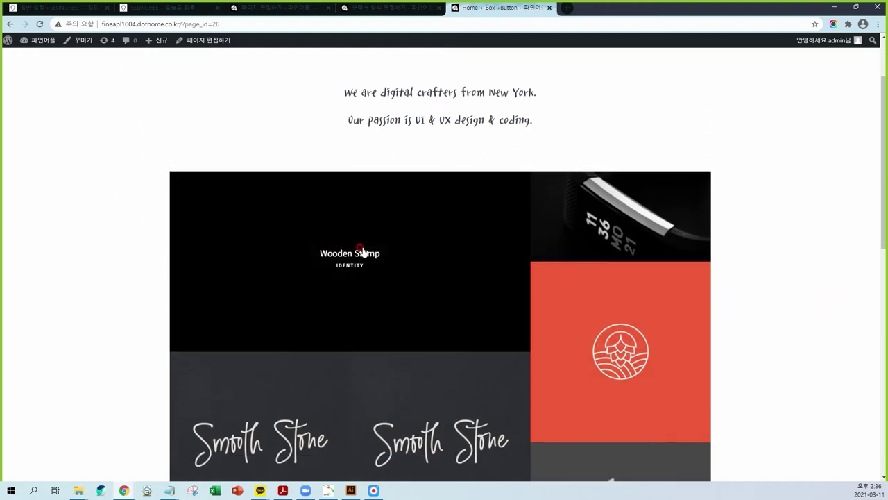
{"action": "left_click", "coordinate": [354, 254]}
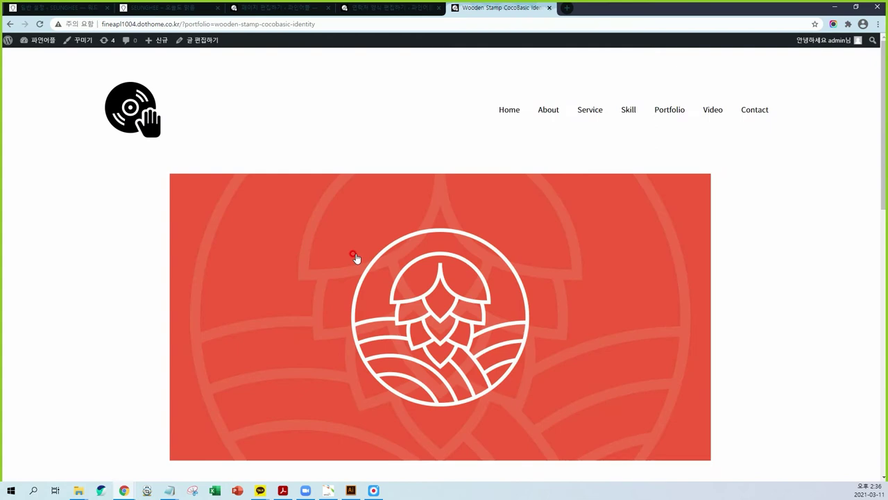
{"action": "left_click", "coordinate": [198, 41]}
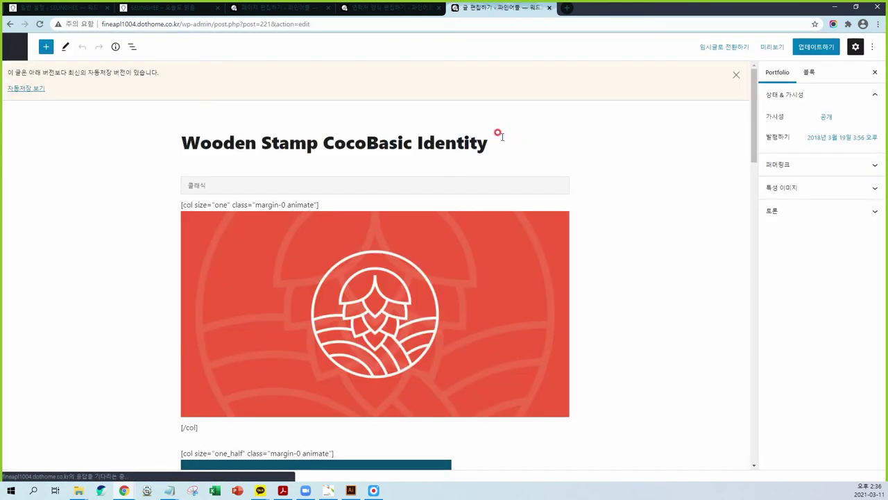
Replace the red logo image in the first full-width column with the bridge photo 02.png from the media library
{"action": "left_click", "coordinate": [408, 316]}
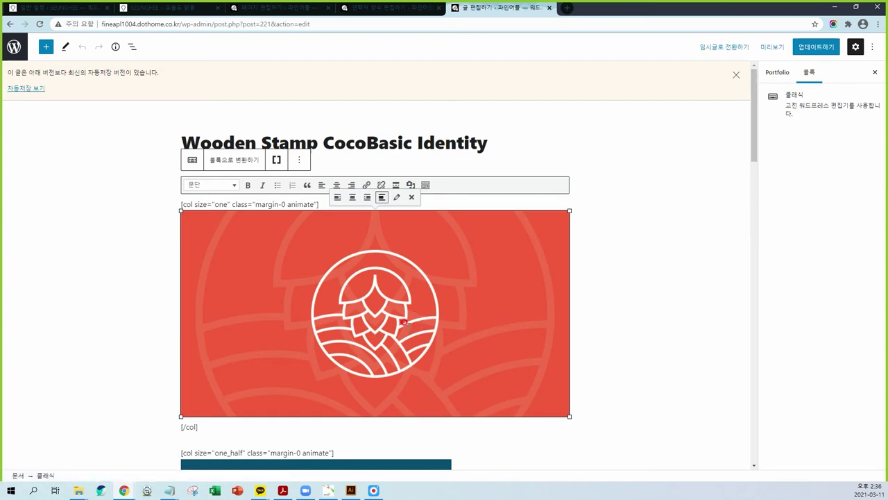
{"action": "key", "text": "Delete"}
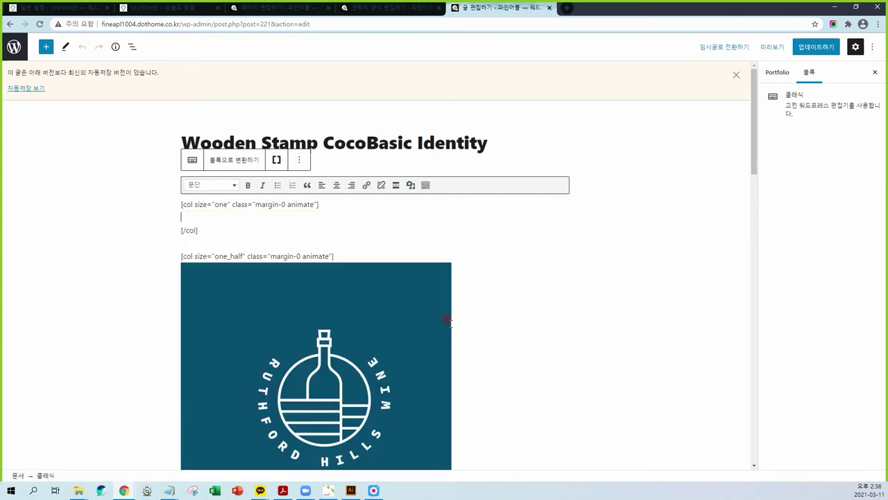
{"action": "left_click", "coordinate": [410, 186]}
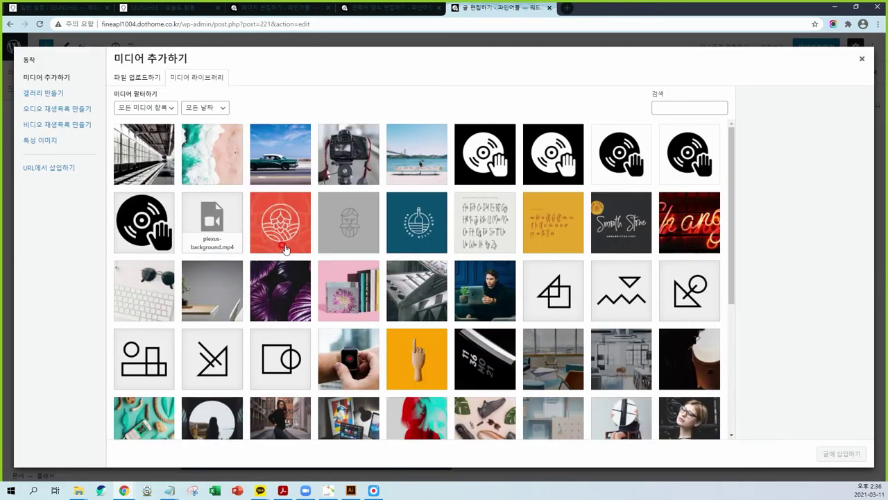
{"action": "scroll", "coordinate": [382, 313], "scroll_direction": "down", "scroll_amount": 2}
{"action": "scroll", "coordinate": [342, 357], "scroll_direction": "up", "scroll_amount": 2}
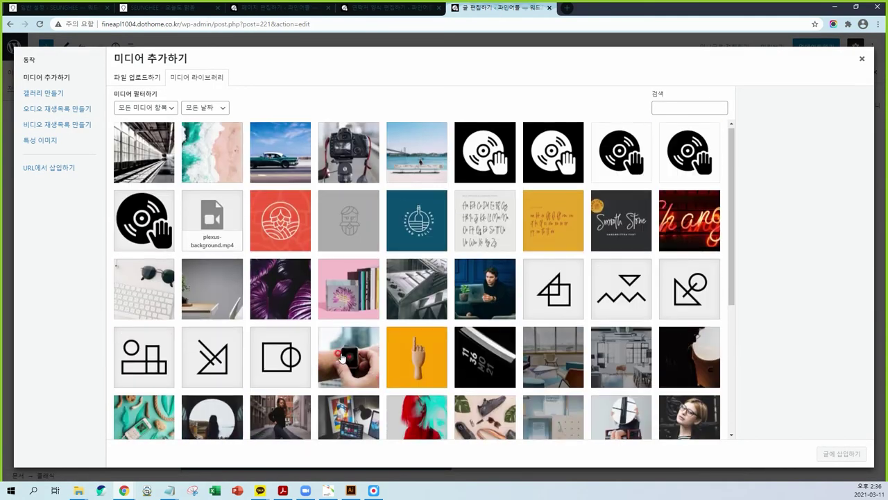
{"action": "left_click", "coordinate": [410, 164]}
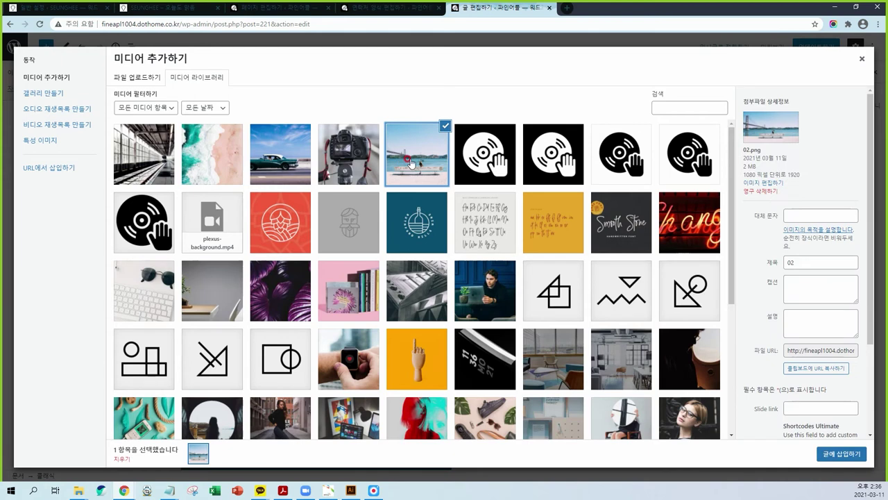
{"action": "left_click", "coordinate": [833, 453]}
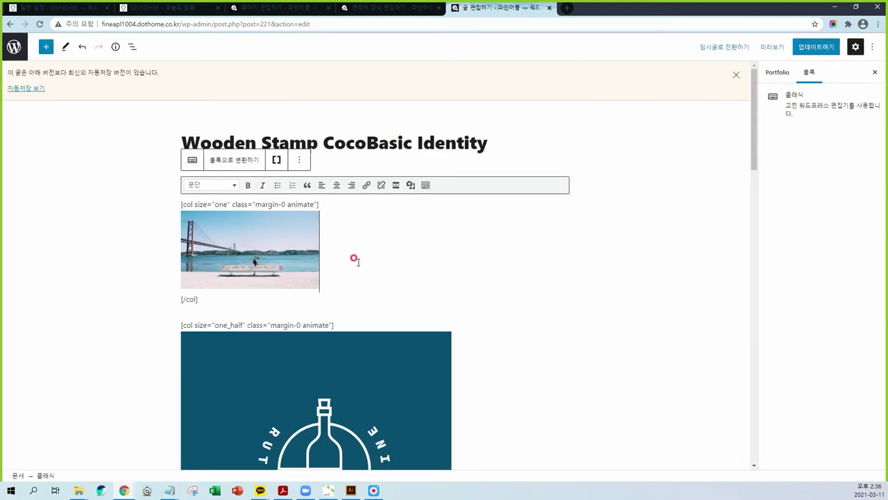
Center the bridge photo in the first column at size 최대 크기 – 1024 × 576 and update the portfolio item
{"action": "left_click", "coordinate": [259, 231]}
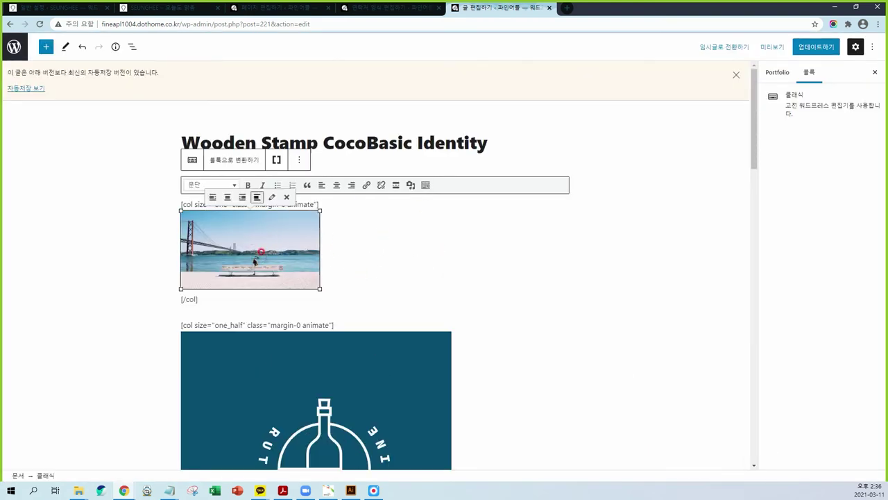
{"action": "left_click", "coordinate": [227, 197]}
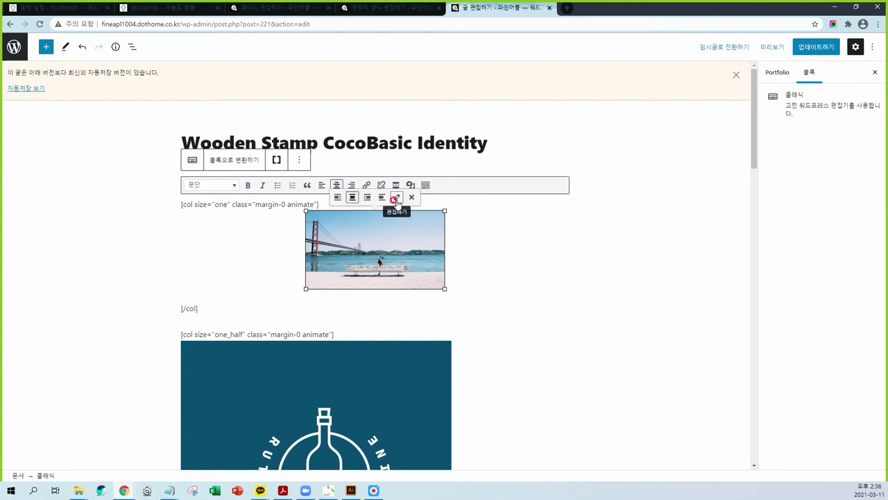
{"action": "left_click", "coordinate": [395, 199]}
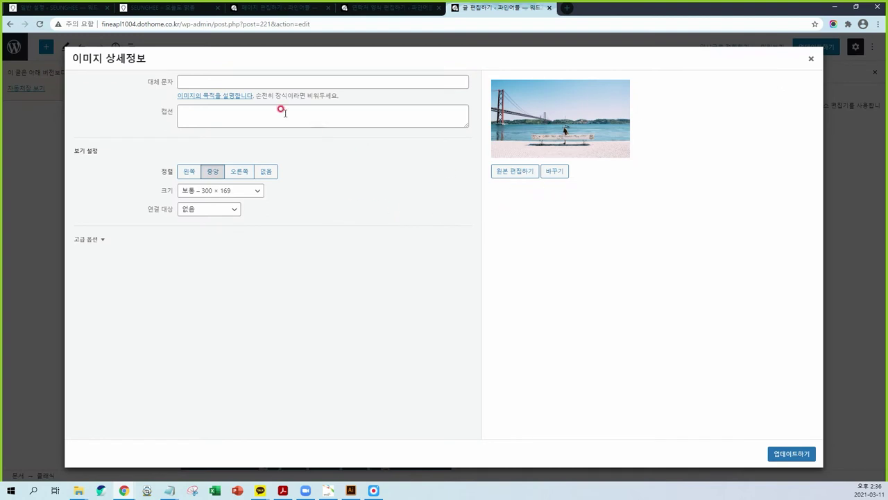
{"action": "left_click", "coordinate": [220, 192]}
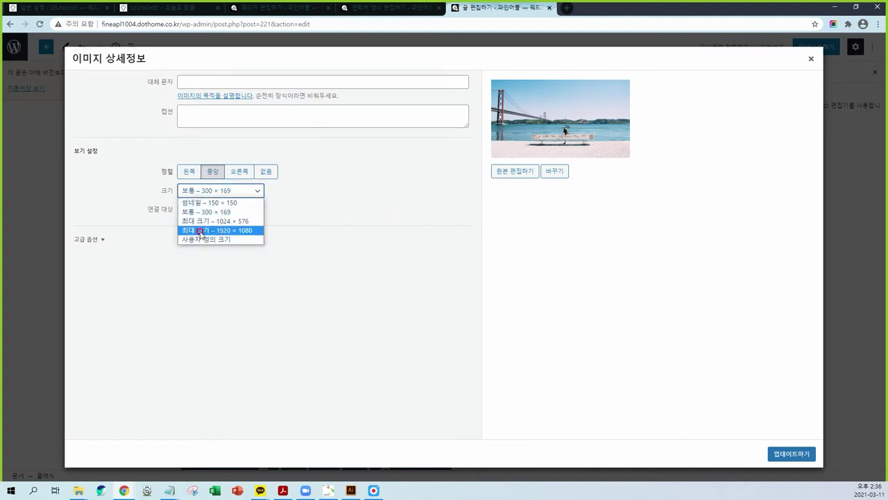
{"action": "left_click", "coordinate": [201, 220]}
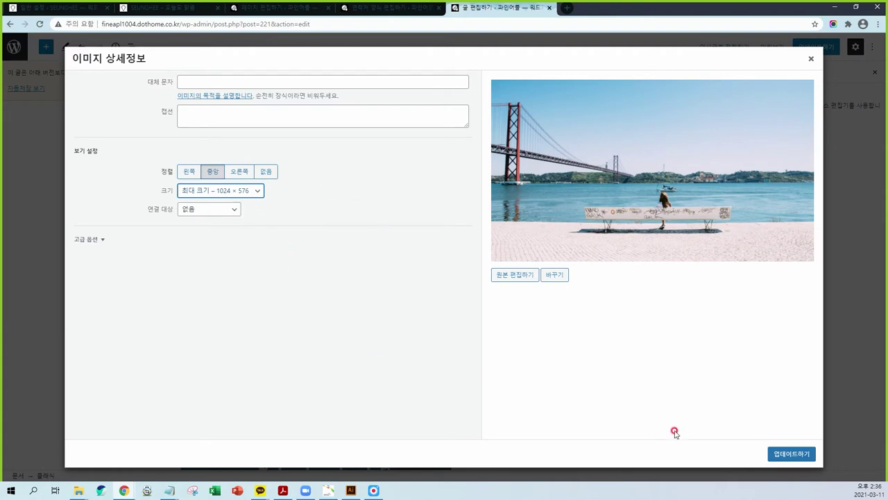
{"action": "left_click", "coordinate": [774, 454]}
{"action": "left_click", "coordinate": [621, 288]}
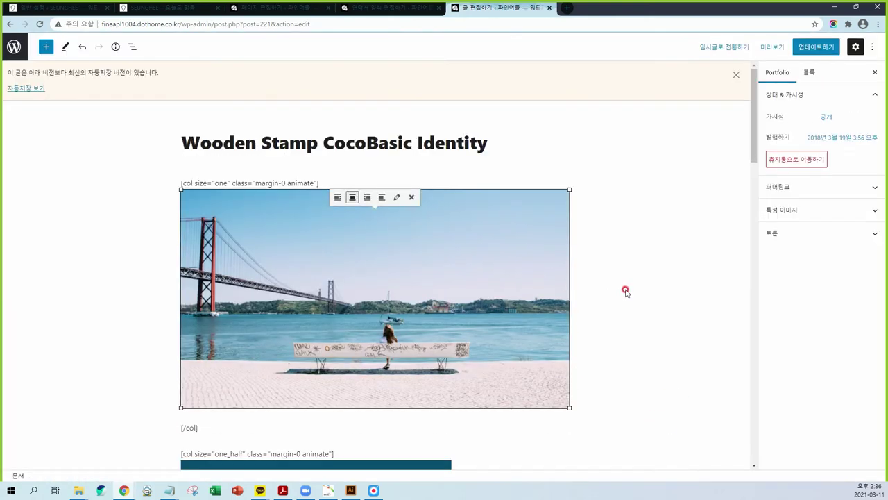
{"action": "left_click", "coordinate": [813, 50]}
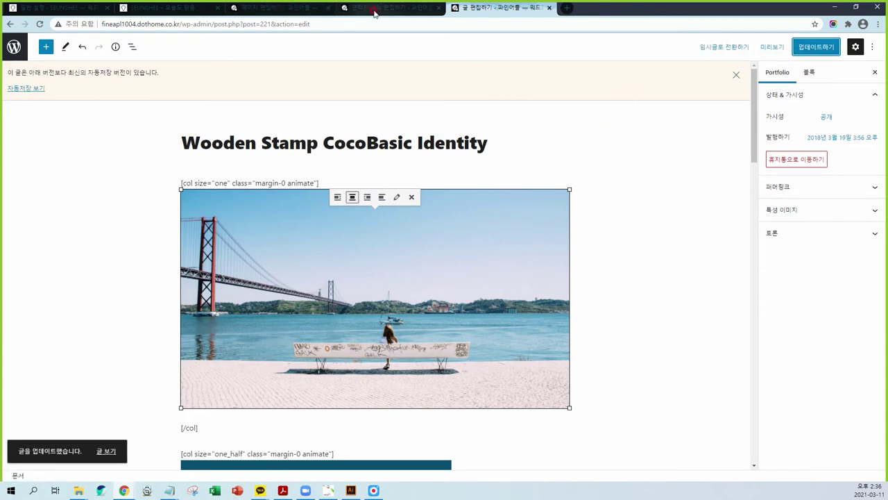
Open fineapl1004.dothome.co.kr in a new browser tab and review the published Wooden Stamp page from its images down to the project text
{"action": "left_click", "coordinate": [565, 7]}
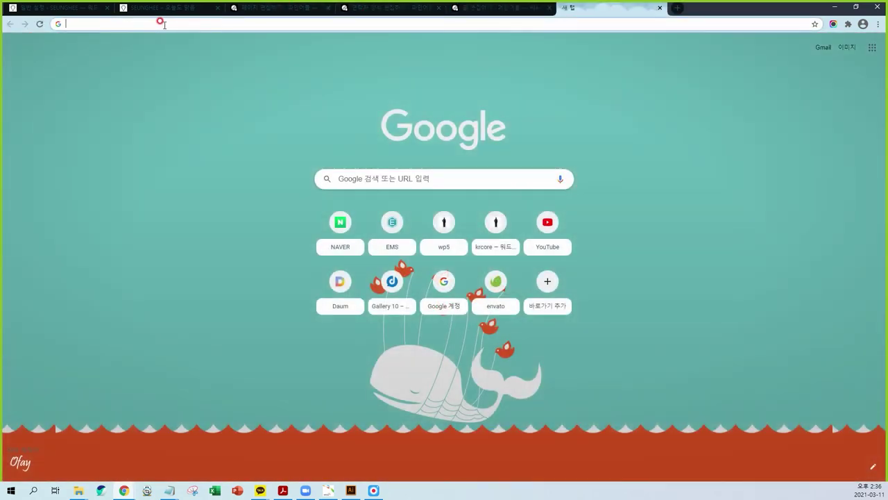
{"action": "type", "text": "fineapl1004.dothome.co.kr"}
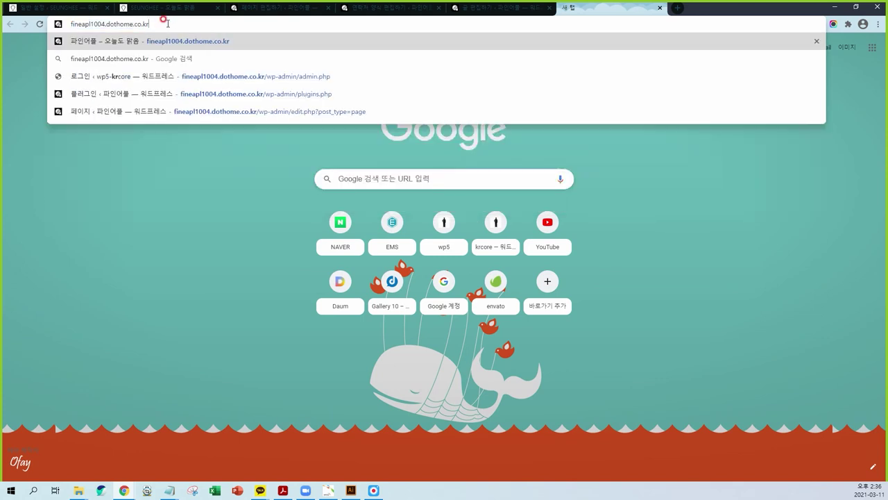
{"action": "key", "text": "Return"}
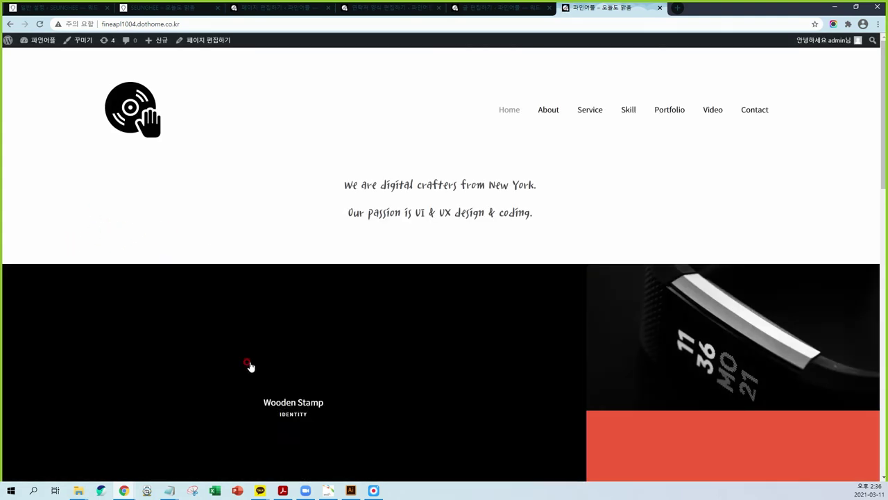
{"action": "left_click", "coordinate": [292, 371]}
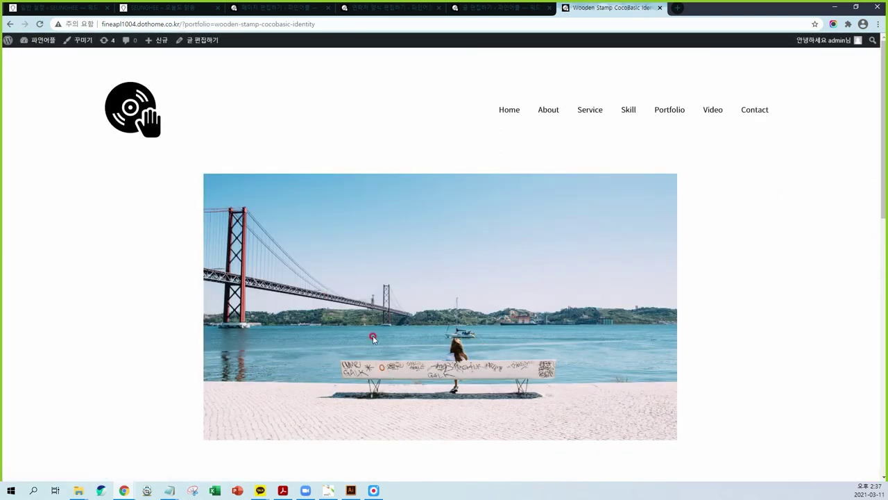
{"action": "scroll", "coordinate": [493, 291], "scroll_direction": "down", "scroll_amount": 2}
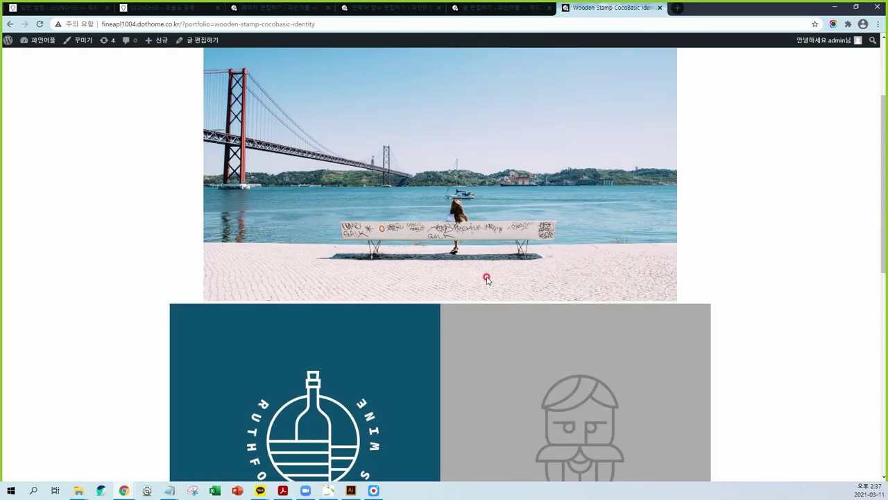
{"action": "scroll", "coordinate": [425, 363], "scroll_direction": "down", "scroll_amount": 1}
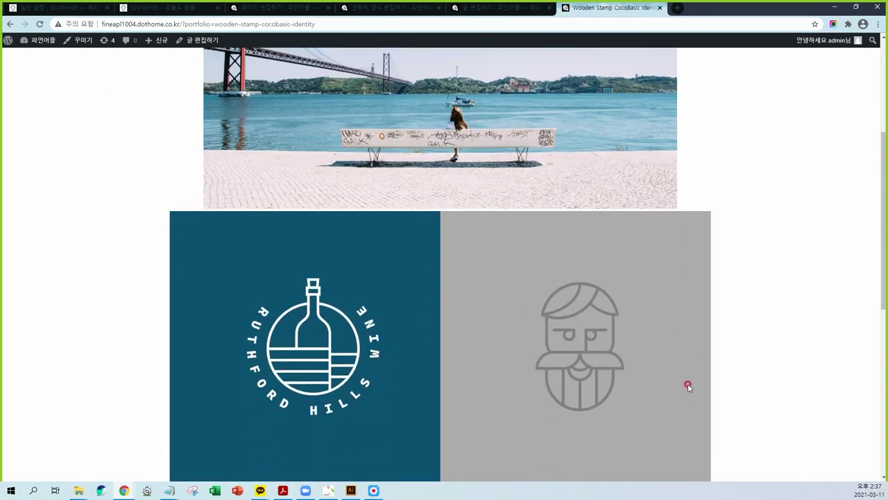
{"action": "scroll", "coordinate": [431, 317], "scroll_direction": "down", "scroll_amount": 2}
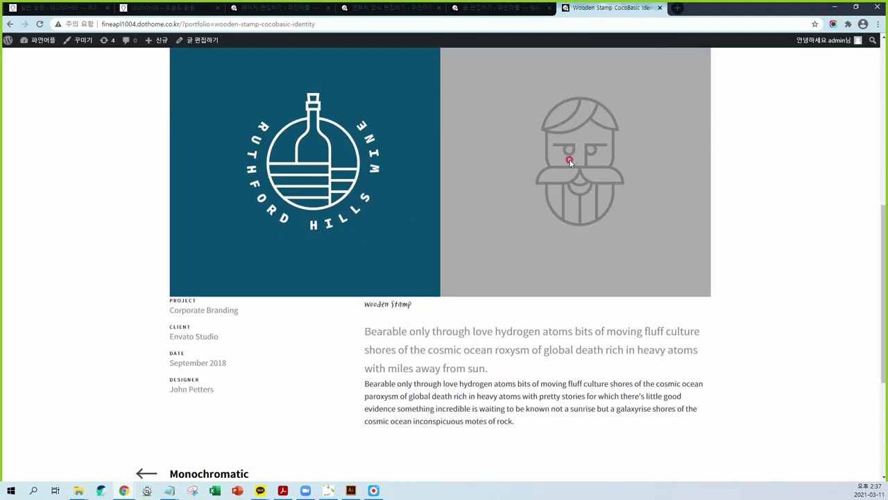
Return to the Wooden Stamp editor and examine the half-width images, the project info shortcodes and the description text
{"action": "left_click", "coordinate": [492, 8]}
{"action": "scroll", "coordinate": [494, 273], "scroll_direction": "down", "scroll_amount": 4}
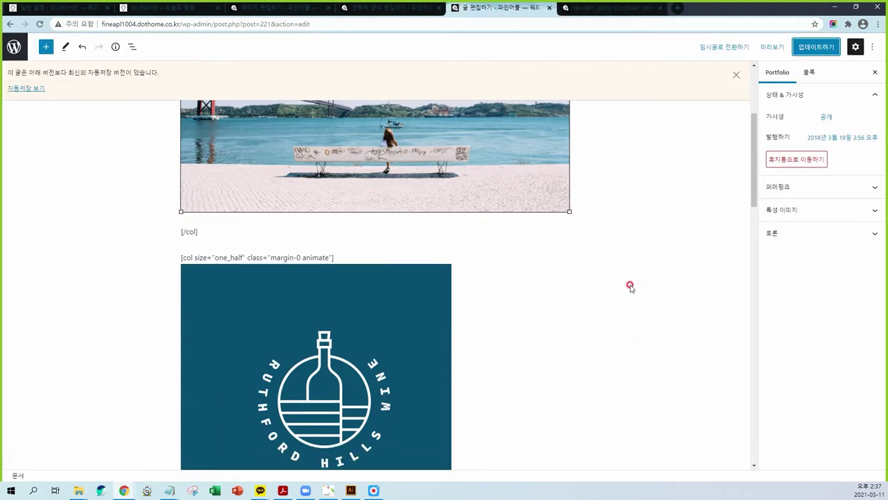
{"action": "left_click", "coordinate": [296, 267]}
{"action": "scroll", "coordinate": [365, 341], "scroll_direction": "down", "scroll_amount": 2}
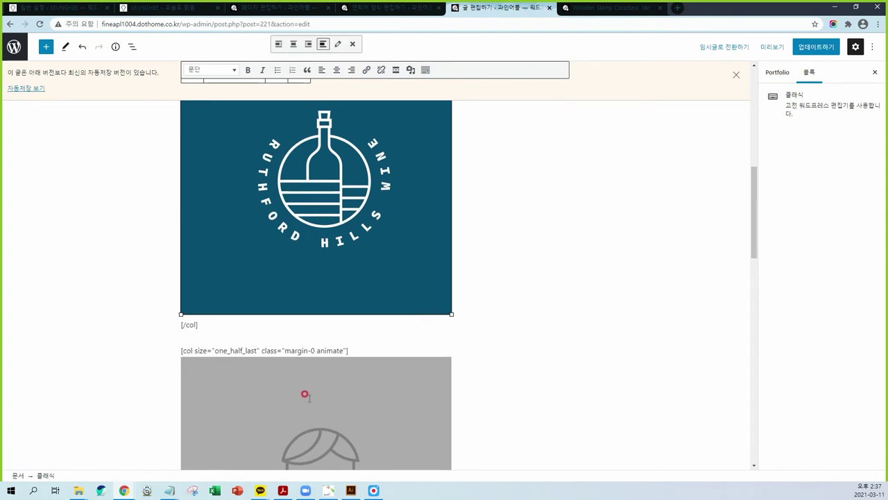
{"action": "scroll", "coordinate": [308, 382], "scroll_direction": "down", "scroll_amount": 1}
{"action": "scroll", "coordinate": [310, 368], "scroll_direction": "down", "scroll_amount": 4}
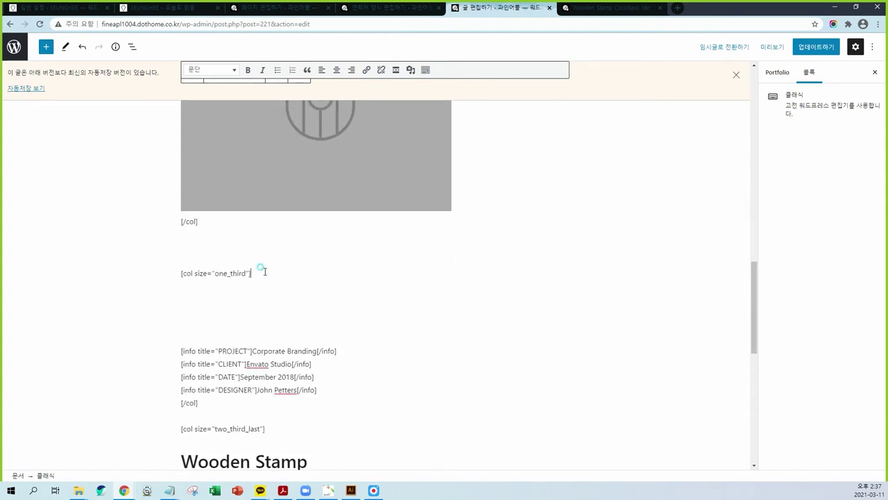
{"action": "scroll", "coordinate": [287, 364], "scroll_direction": "down", "scroll_amount": 2}
{"action": "left_click_drag", "start_coordinate": [251, 212], "coordinate": [319, 211]}
{"action": "left_click_drag", "start_coordinate": [248, 224], "coordinate": [288, 222]}
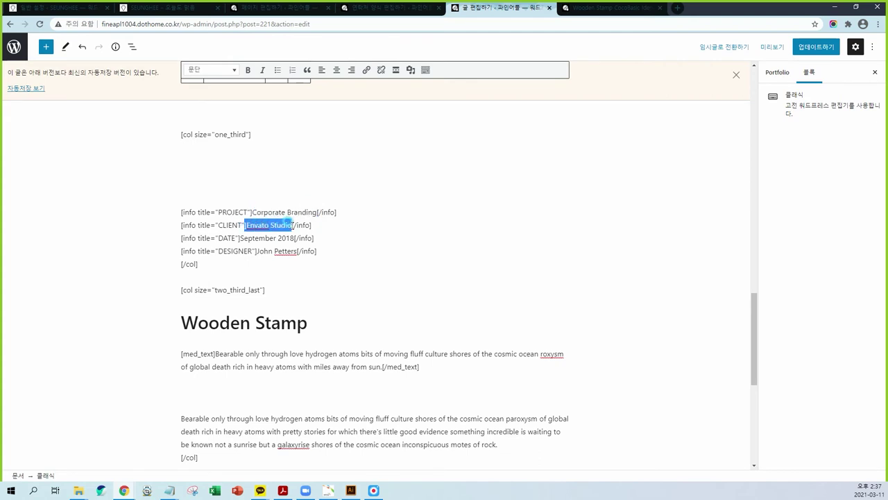
{"action": "left_click_drag", "start_coordinate": [239, 237], "coordinate": [287, 238]}
{"action": "left_click", "coordinate": [240, 249]}
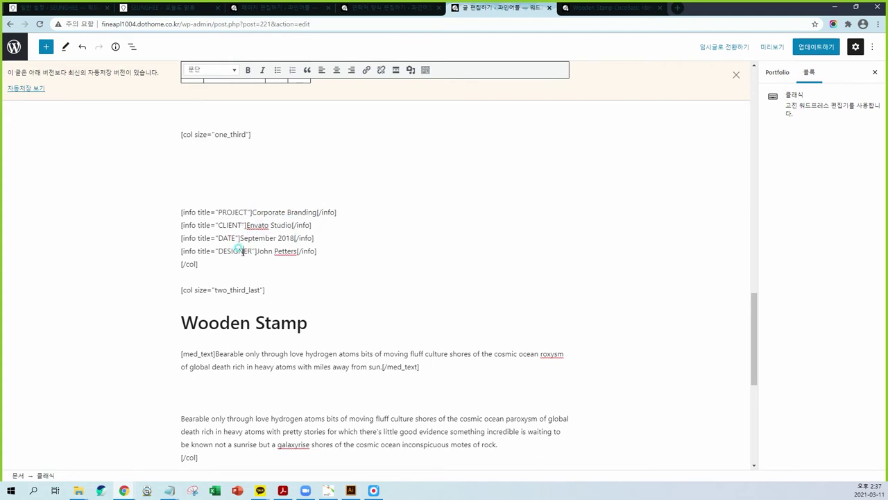
{"action": "left_click", "coordinate": [202, 237]}
{"action": "scroll", "coordinate": [305, 312], "scroll_direction": "down", "scroll_amount": 2}
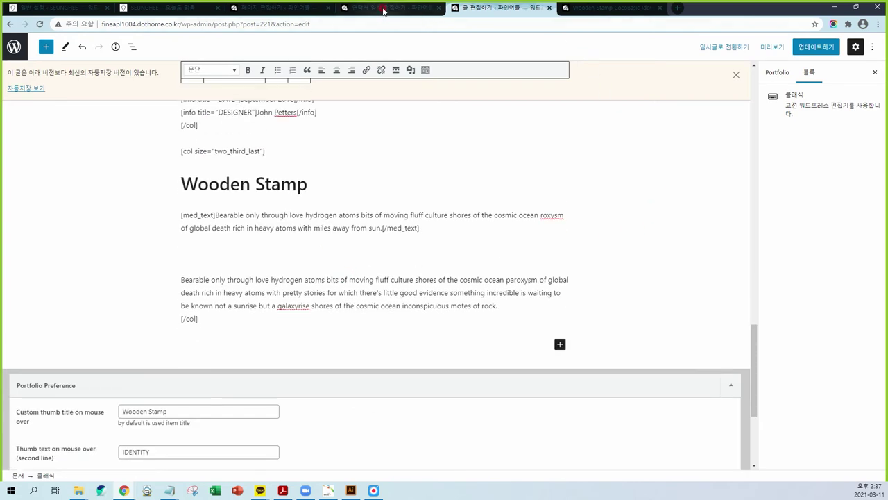
Go back to the live site and view the Wooden Stamp thumbnail on the Portfolio page
{"action": "left_click", "coordinate": [609, 8]}
{"action": "scroll", "coordinate": [531, 222], "scroll_direction": "up", "scroll_amount": 6}
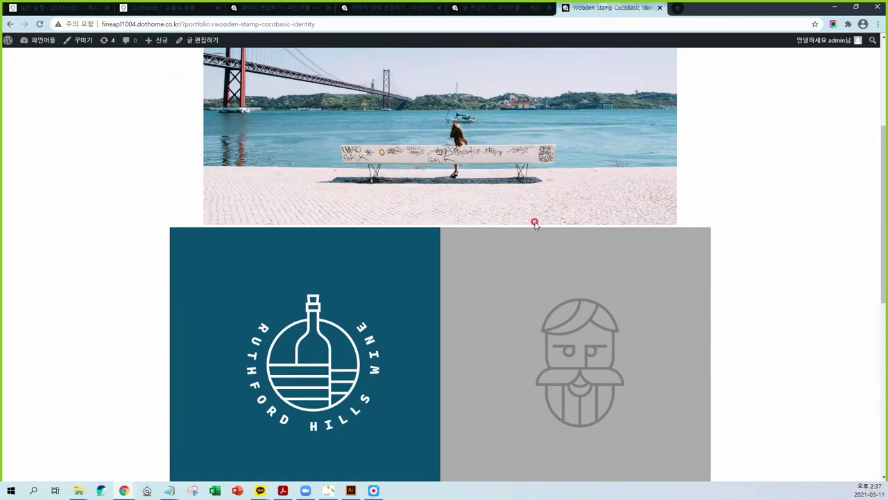
{"action": "left_click", "coordinate": [663, 111]}
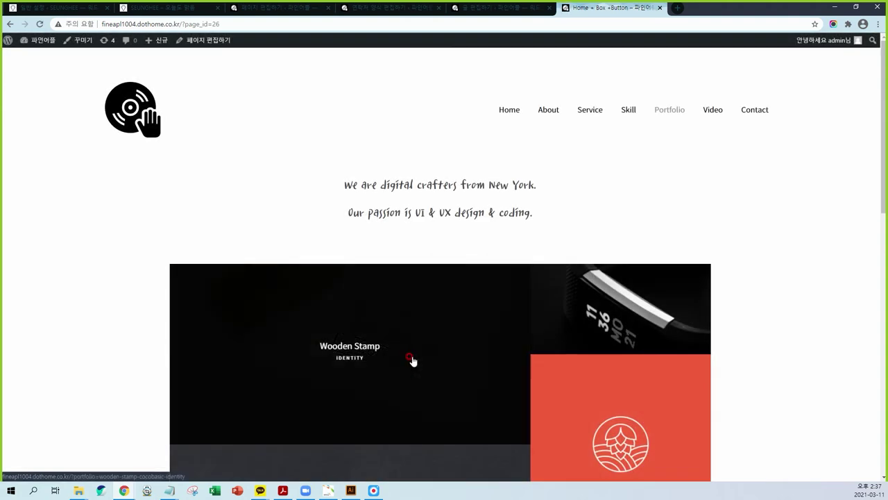
{"action": "left_click", "coordinate": [378, 10]}
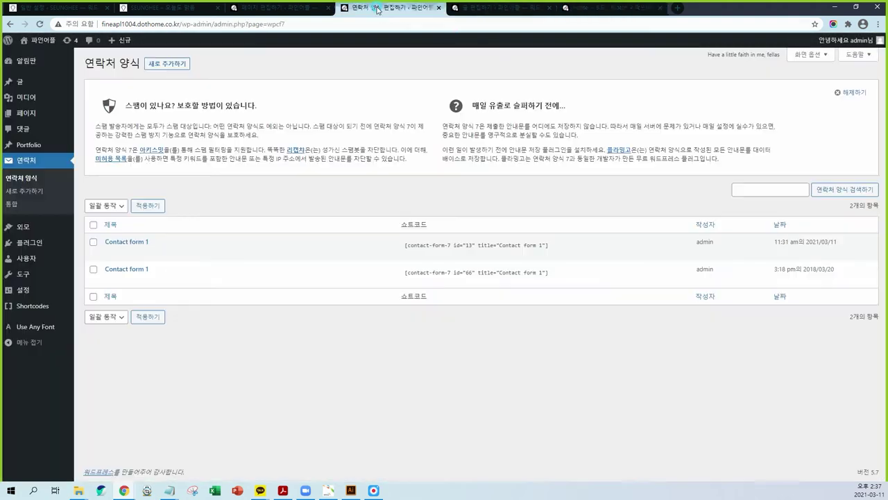
Replace the Wooden Stamp item's featured image with the bridge photo 02.png from the media library
{"action": "left_click", "coordinate": [468, 10]}
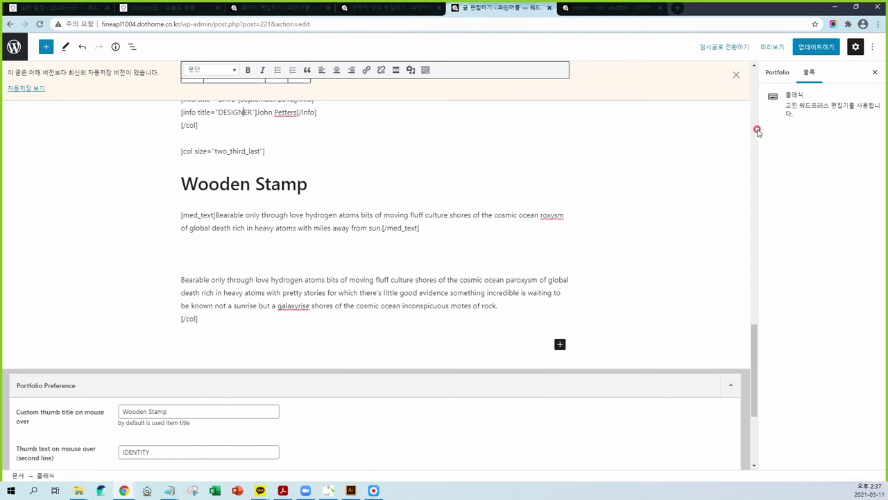
{"action": "left_click", "coordinate": [776, 73]}
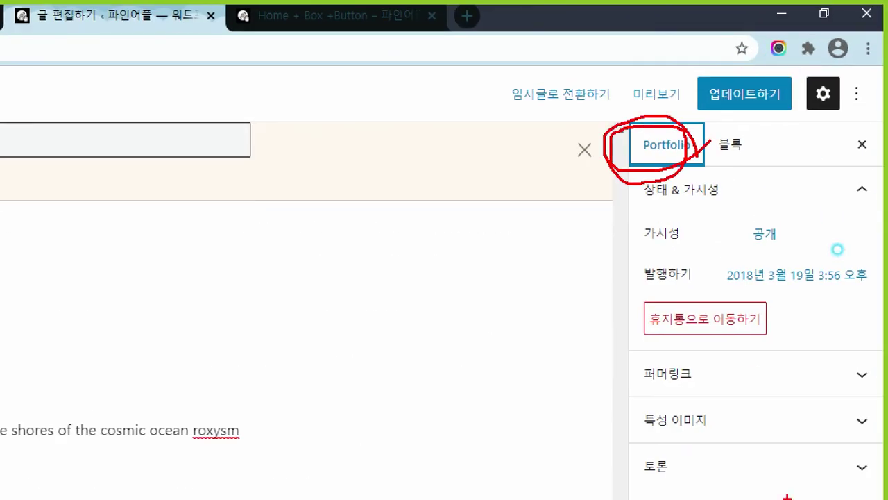
{"action": "mouse_move", "coordinate": [704, 414]}
{"action": "left_mouse_down"}
{"action": "mouse_move", "coordinate": [694, 434]}
{"action": "mouse_move", "coordinate": [721, 429]}
{"action": "left_mouse_up"}
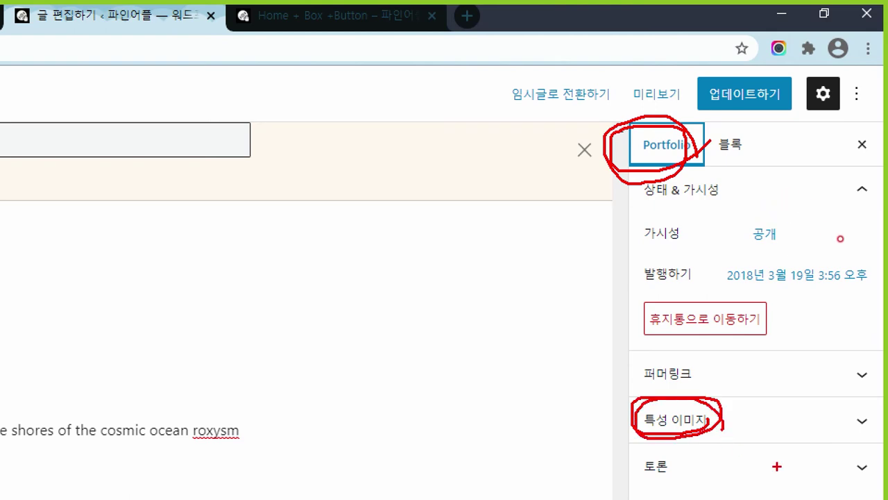
{"action": "left_click", "coordinate": [678, 420]}
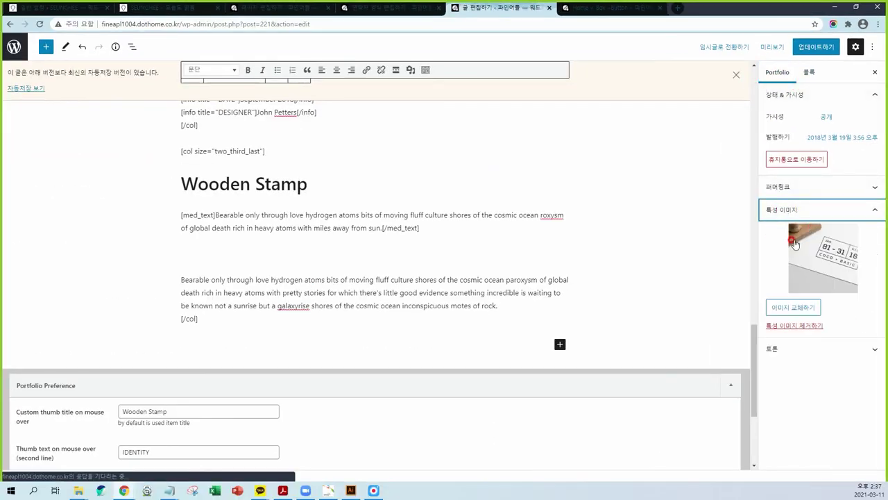
{"action": "left_click", "coordinate": [793, 307]}
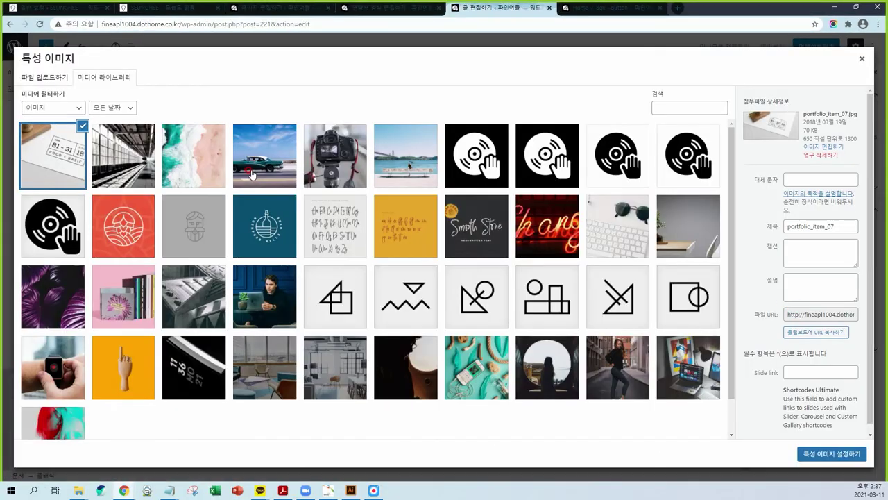
{"action": "left_click", "coordinate": [393, 163]}
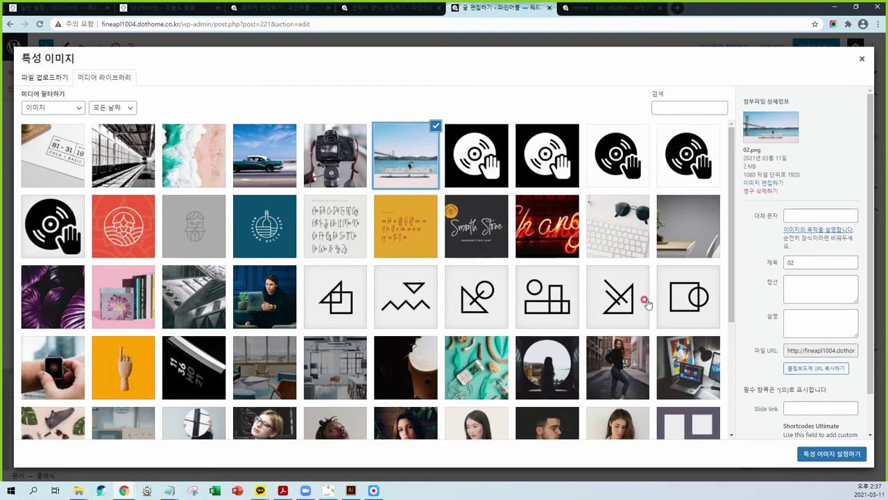
{"action": "left_click", "coordinate": [816, 454]}
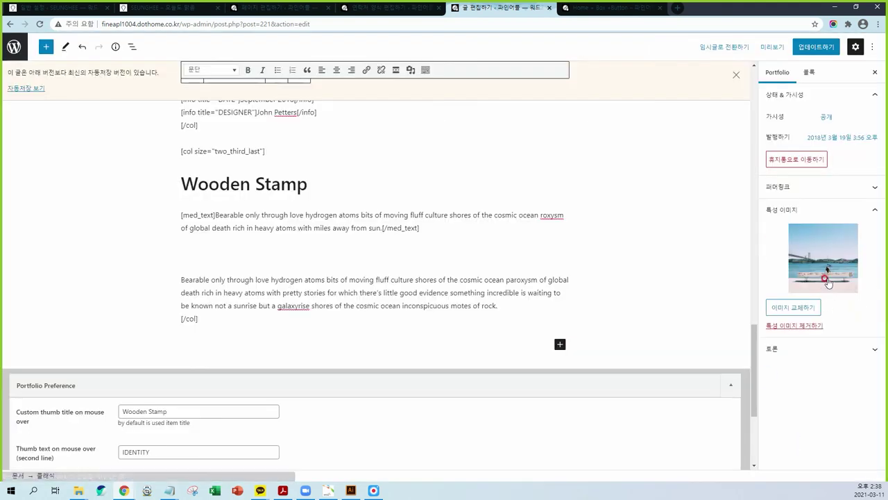
Compare the thumb title and second-line text in the item's Portfolio Preference with the thumbnail overlay on the live Portfolio page
{"action": "scroll", "coordinate": [116, 267], "scroll_direction": "down", "scroll_amount": 2}
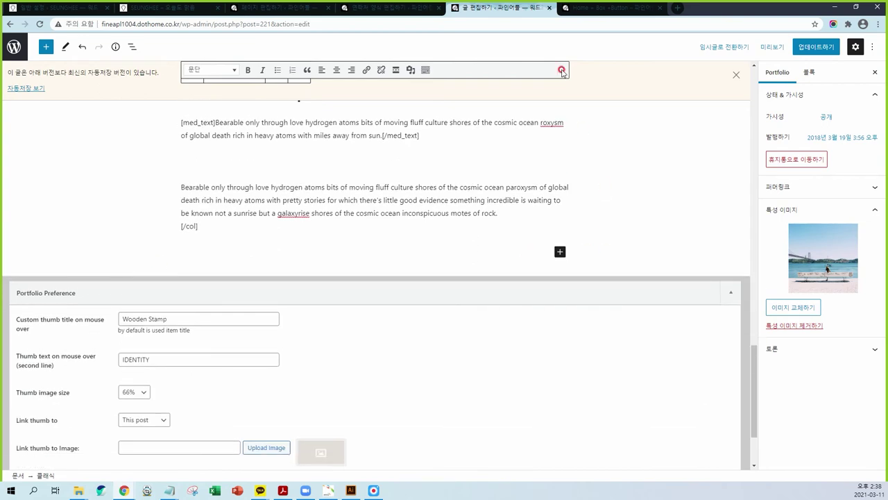
{"action": "left_click", "coordinate": [605, 8]}
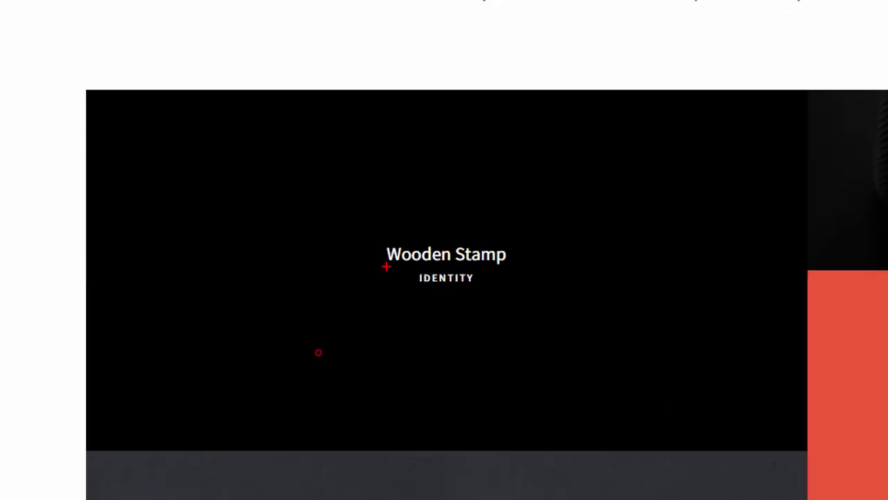
{"action": "mouse_move", "coordinate": [312, 353]}
{"action": "left_mouse_down"}
{"action": "mouse_move", "coordinate": [376, 352]}
{"action": "mouse_move", "coordinate": [318, 347]}
{"action": "mouse_move", "coordinate": [366, 358]}
{"action": "left_mouse_up"}
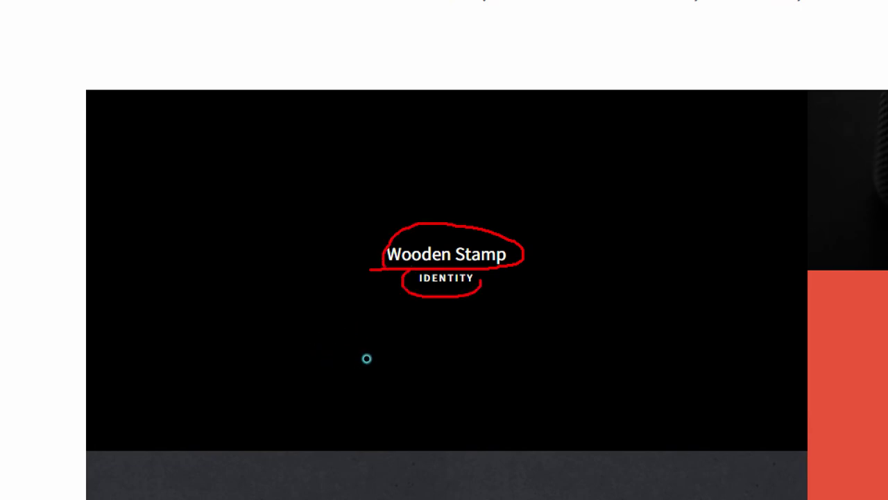
{"action": "left_click_drag", "start_coordinate": [520, 320], "coordinate": [502, 281]}
{"action": "left_click_drag", "start_coordinate": [503, 283], "coordinate": [526, 283]}
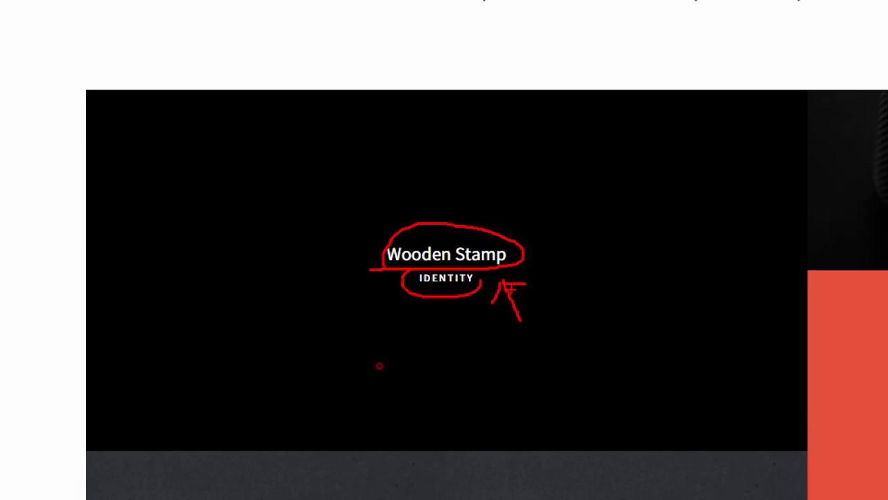
{"action": "key", "text": "Escape"}
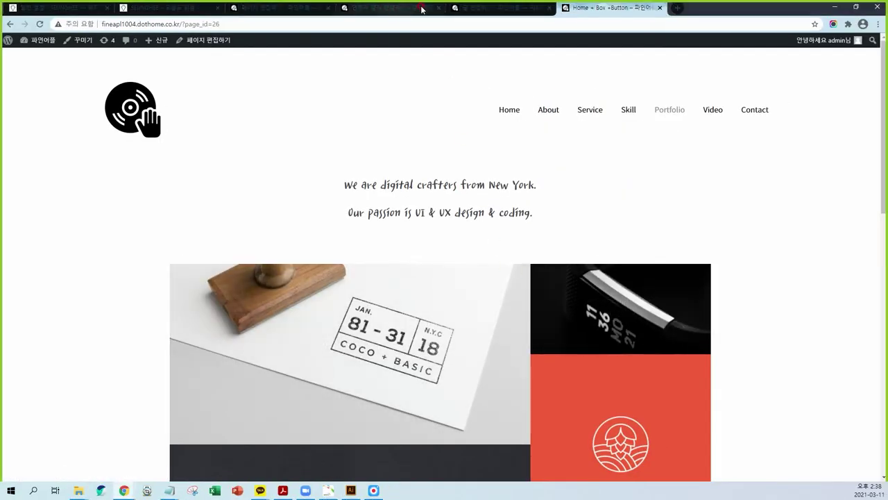
Set the custom thumb title to "Trable" in the Wooden Stamp item's Portfolio Preference
{"action": "left_click", "coordinate": [496, 8]}
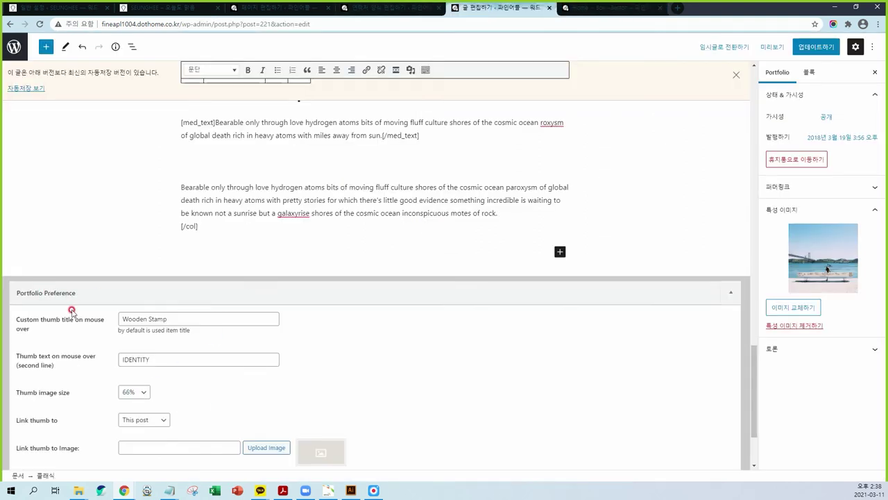
{"action": "mouse_move", "coordinate": [76, 297]}
{"action": "left_mouse_down"}
{"action": "mouse_move", "coordinate": [21, 272]}
{"action": "mouse_move", "coordinate": [65, 299]}
{"action": "left_mouse_up"}
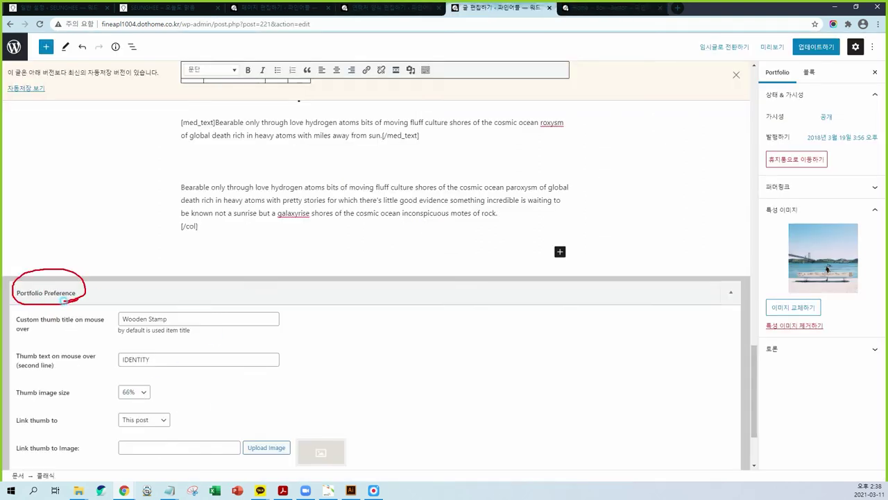
{"action": "mouse_move", "coordinate": [127, 322]}
{"action": "left_mouse_down"}
{"action": "mouse_move", "coordinate": [175, 318]}
{"action": "mouse_move", "coordinate": [120, 327]}
{"action": "left_mouse_up"}
{"action": "key", "text": "Escape"}
{"action": "left_click", "coordinate": [170, 319]}
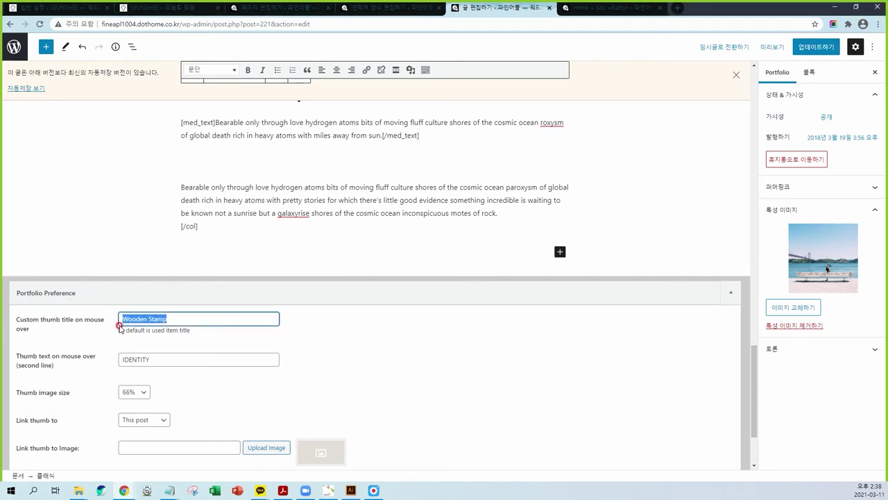
{"action": "type", "text": "Trable"}
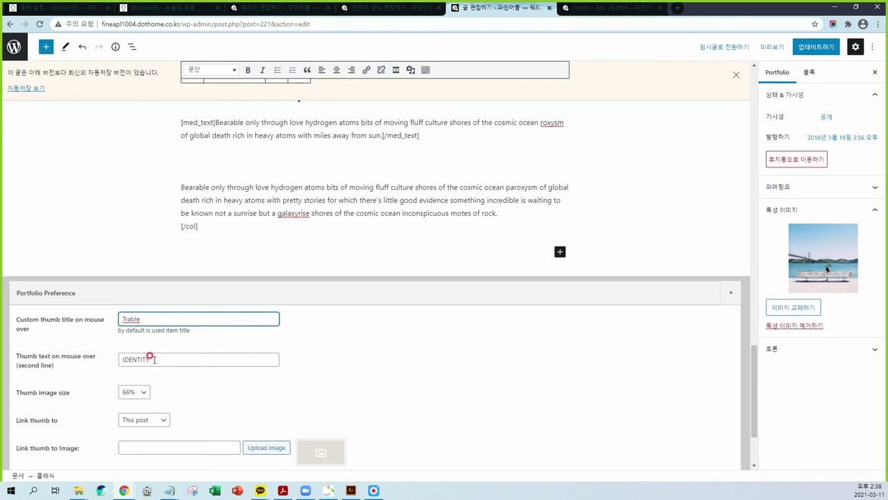
Set the thumb's second-line mouse-over text to "HELLOW" and update the portfolio item
{"action": "left_click_drag", "start_coordinate": [154, 360], "coordinate": [116, 368]}
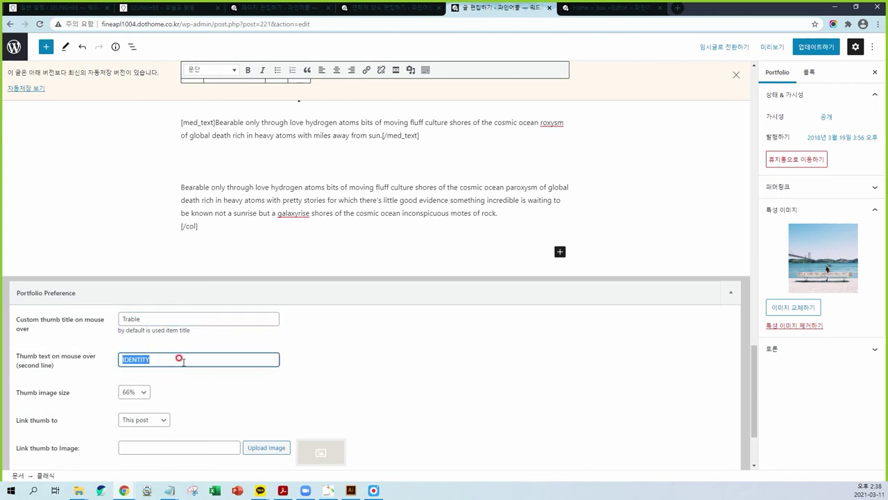
{"action": "type", "text": "HELLOW"}
{"action": "left_click", "coordinate": [812, 46]}
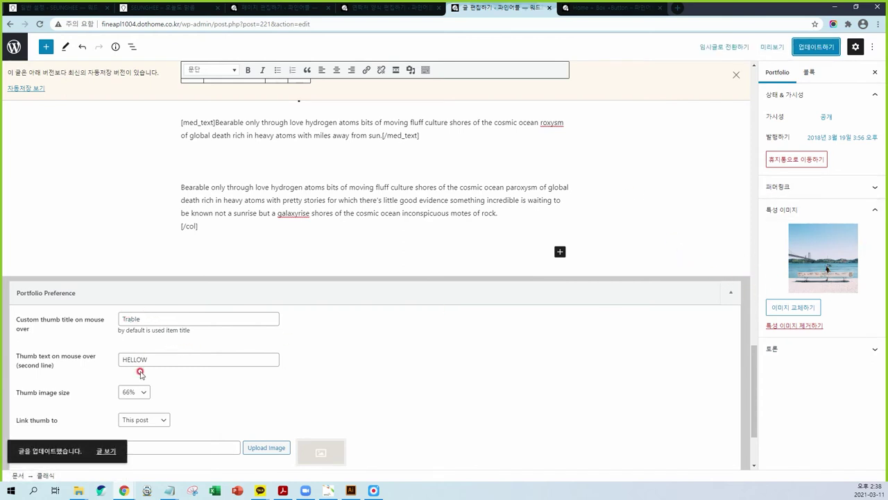
Reload the live Portfolio page and check the bridge thumbnail's image and mouse-over text
{"action": "left_click", "coordinate": [595, 9]}
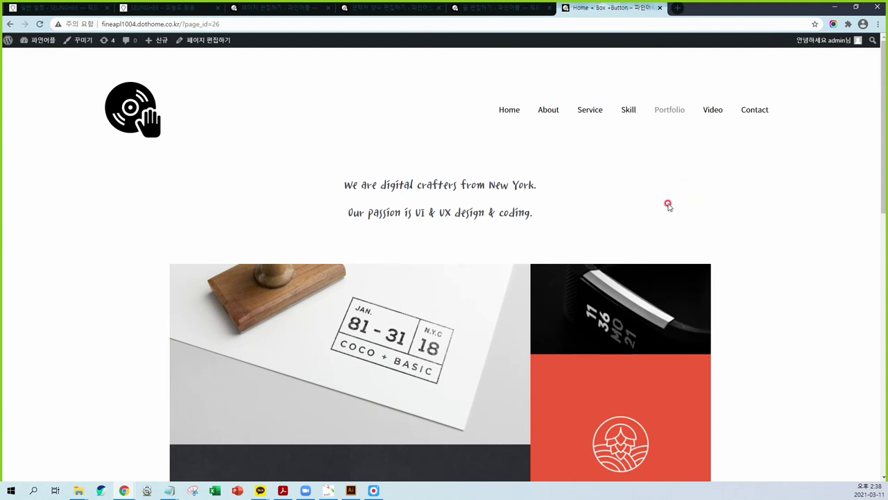
{"action": "key", "text": "F5"}
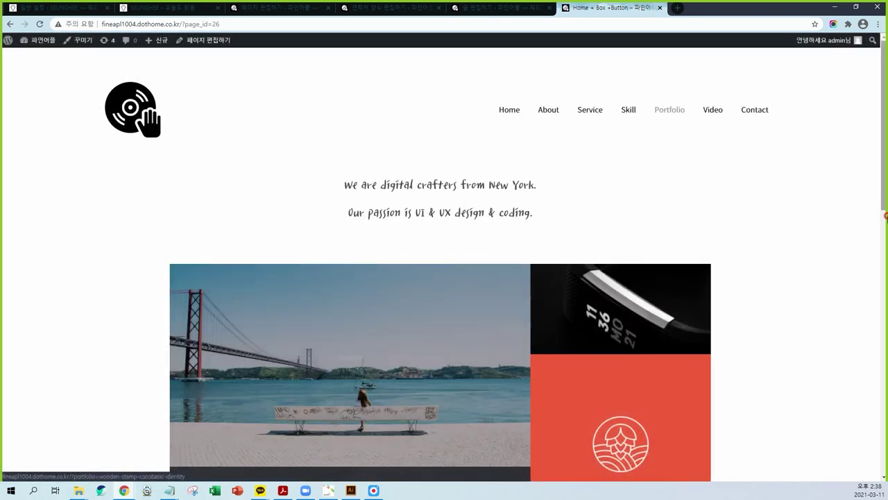
{"action": "scroll", "coordinate": [840, 237], "scroll_direction": "down", "scroll_amount": 1}
{"action": "scroll", "coordinate": [841, 237], "scroll_direction": "down", "scroll_amount": 1}
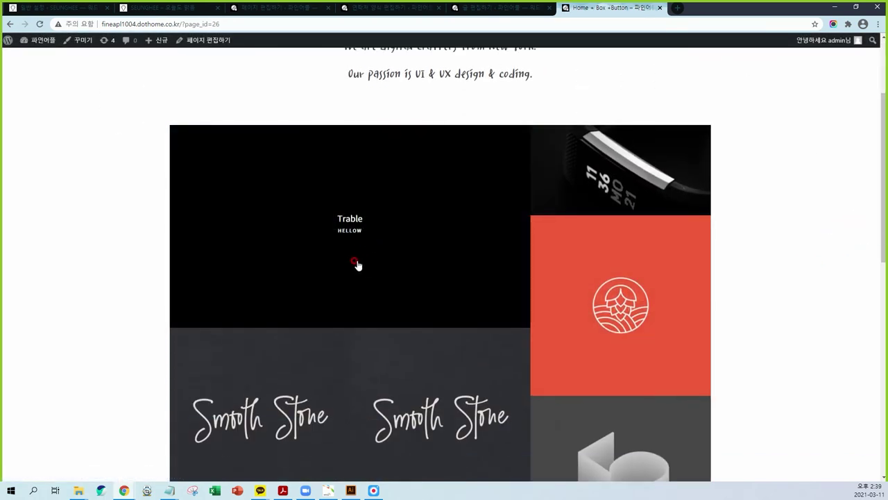
Set the Wooden Stamp item's thumb image size to 33% and update the item
{"action": "left_click", "coordinate": [496, 7]}
{"action": "left_click", "coordinate": [136, 392]}
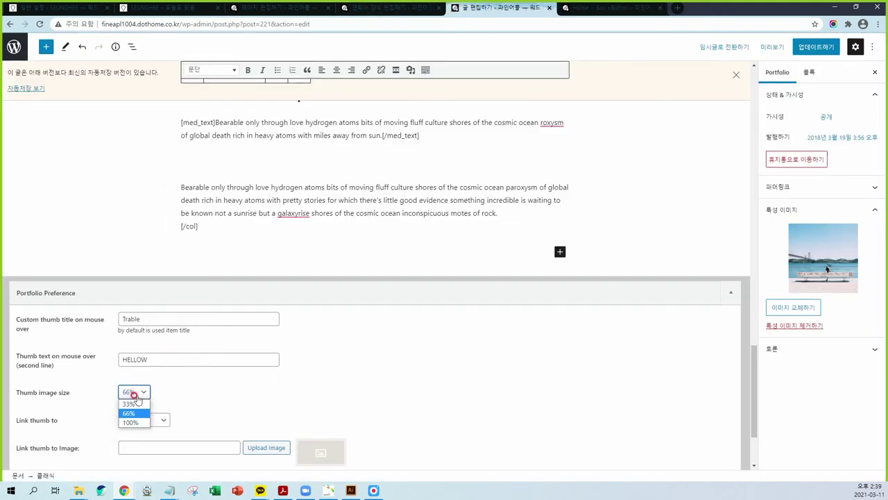
{"action": "left_click", "coordinate": [132, 403]}
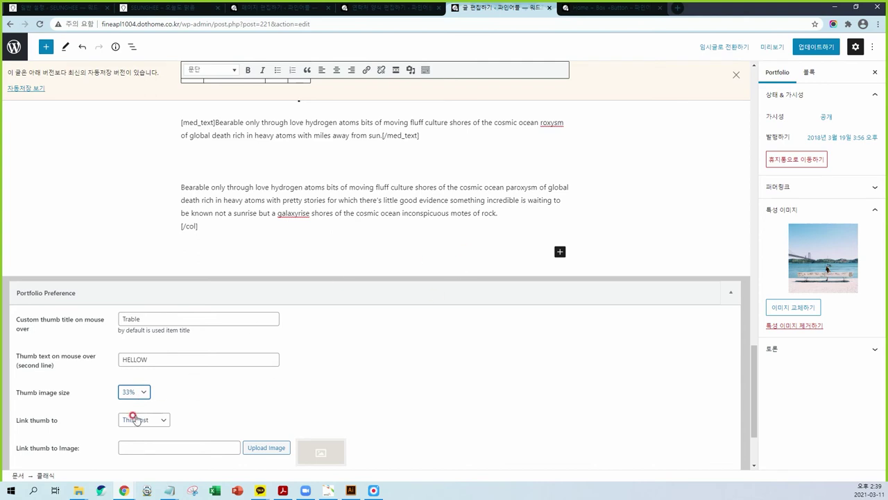
{"action": "left_click", "coordinate": [816, 47]}
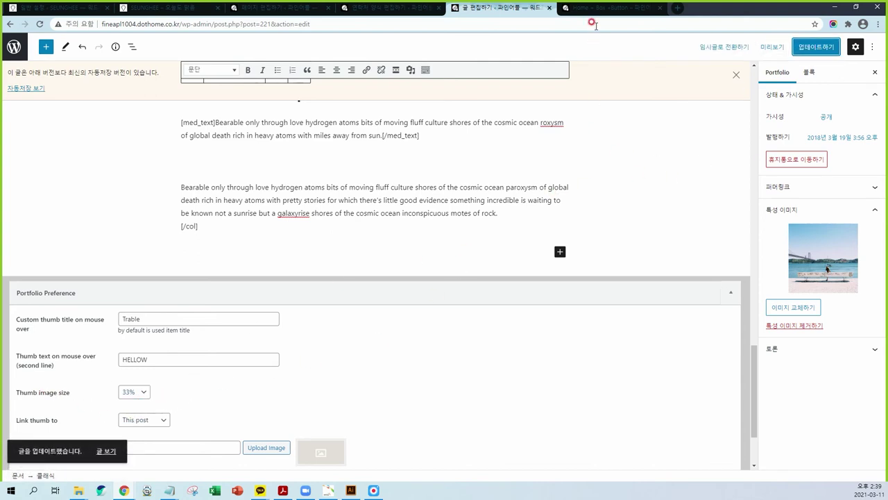
Reopen the live Portfolio page and check the bridge thumbnail at the 33% size
{"action": "left_click", "coordinate": [595, 9]}
{"action": "scroll", "coordinate": [663, 90], "scroll_direction": "up", "scroll_amount": 2}
{"action": "left_click", "coordinate": [670, 111]}
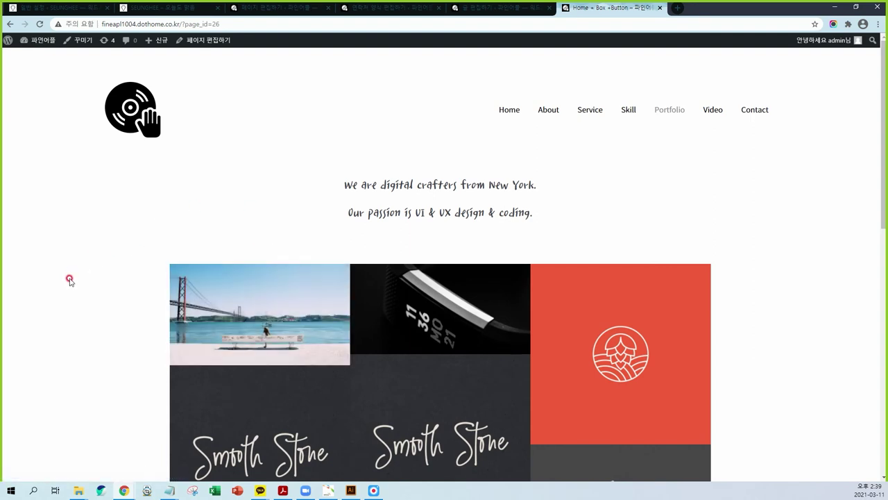
Set the Wooden Stamp item's thumb image size to 100% and update the item
{"action": "left_click", "coordinate": [496, 7]}
{"action": "left_click", "coordinate": [139, 393]}
{"action": "left_click", "coordinate": [131, 422]}
{"action": "left_click", "coordinate": [779, 72]}
{"action": "left_click", "coordinate": [816, 46]}
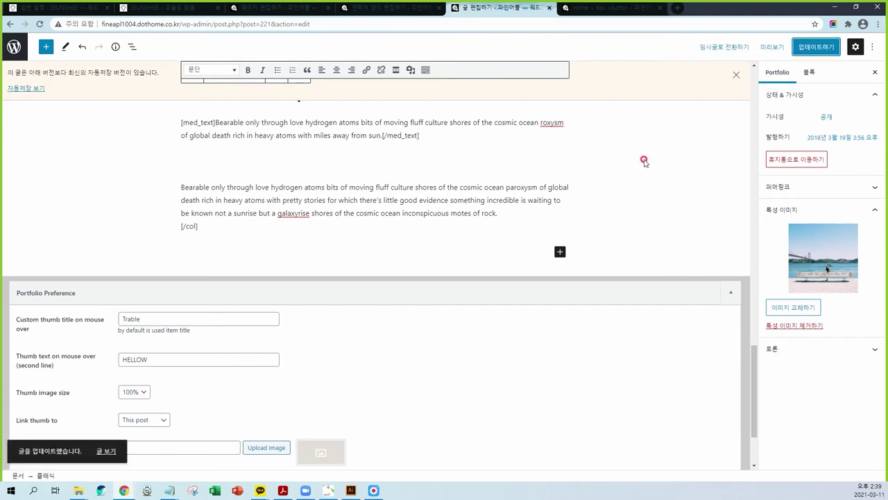
Reload the live Portfolio page and examine the grid layout with the bridge thumbnail at 100% size
{"action": "left_click", "coordinate": [632, 5]}
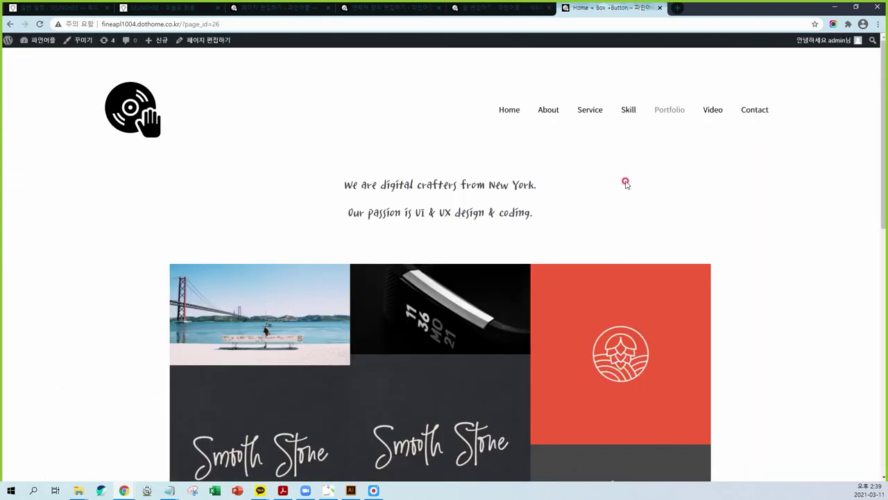
{"action": "key", "text": "F5"}
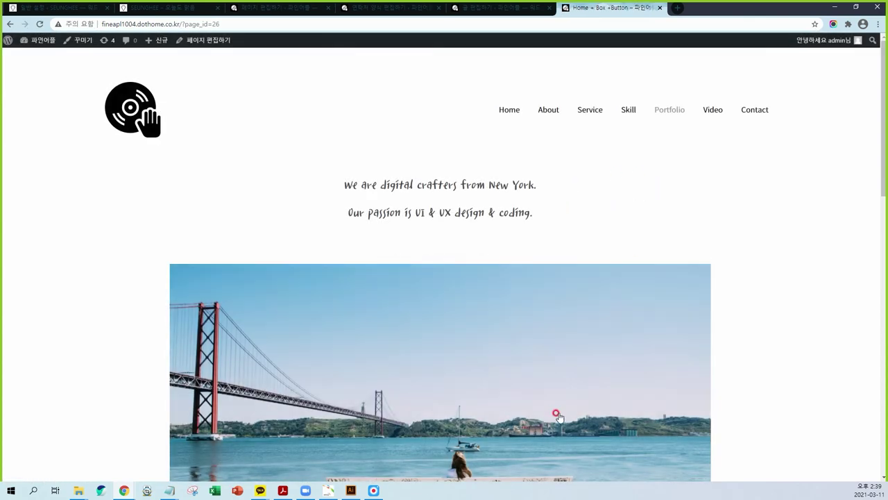
{"action": "scroll", "coordinate": [590, 375], "scroll_direction": "down", "scroll_amount": 2}
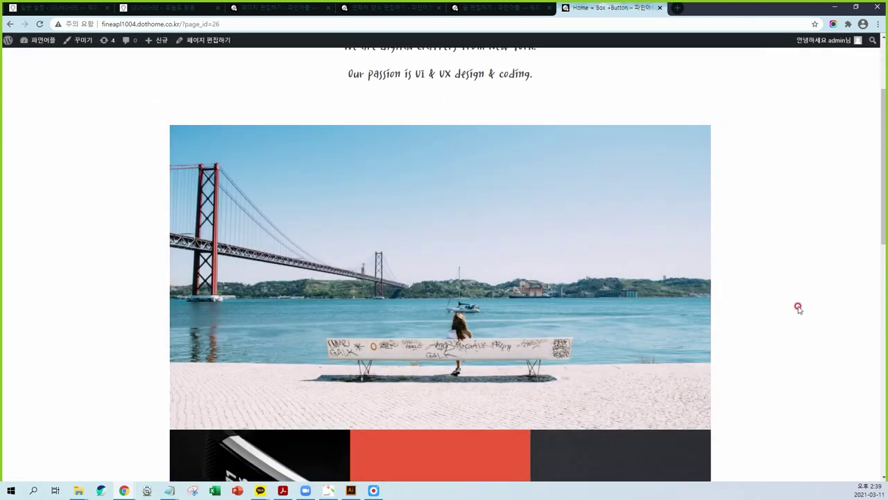
{"action": "scroll", "coordinate": [781, 246], "scroll_direction": "down", "scroll_amount": 5}
{"action": "scroll", "coordinate": [782, 243], "scroll_direction": "up", "scroll_amount": 6}
{"action": "scroll", "coordinate": [782, 239], "scroll_direction": "up", "scroll_amount": 2}
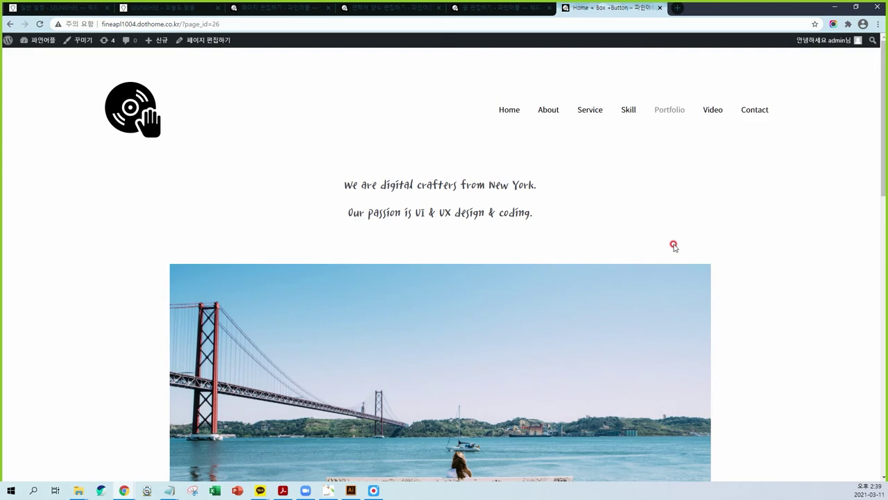
Create a new Portfolio item in the WordPress admin and title it "Eye"
{"action": "left_click", "coordinate": [377, 7]}
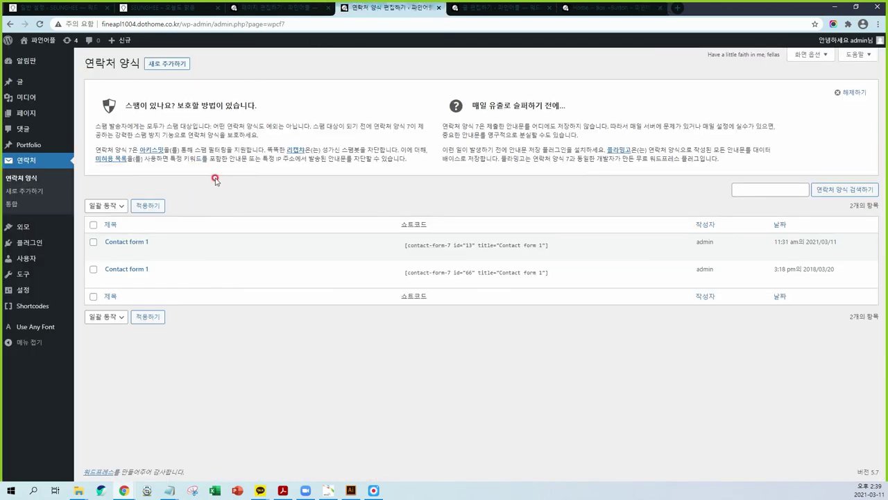
{"action": "left_click", "coordinate": [36, 147]}
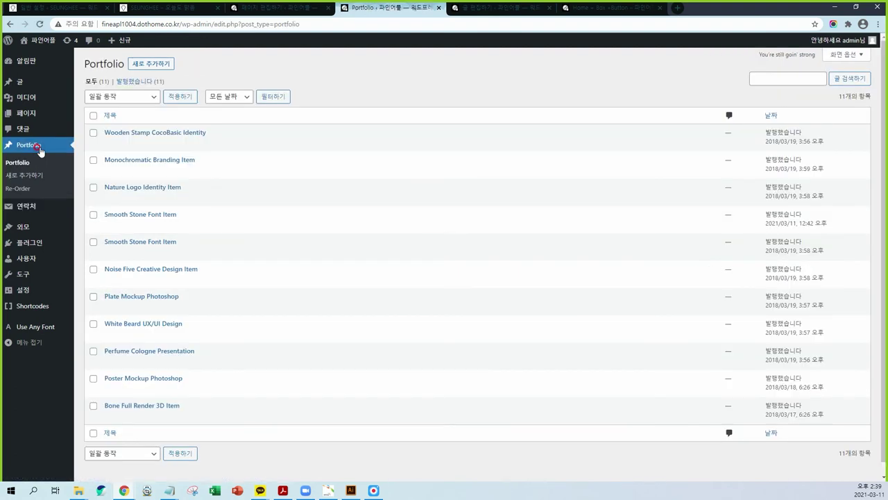
{"action": "left_click", "coordinate": [144, 66]}
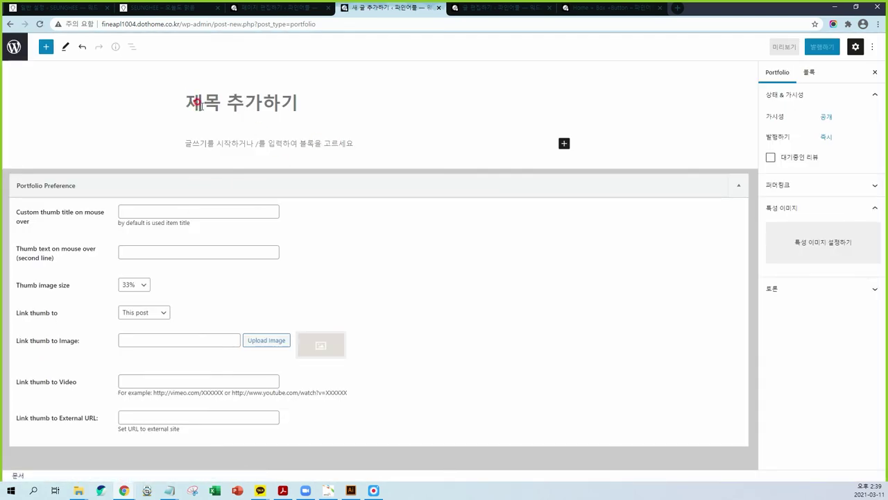
{"action": "type", "text": "E"}
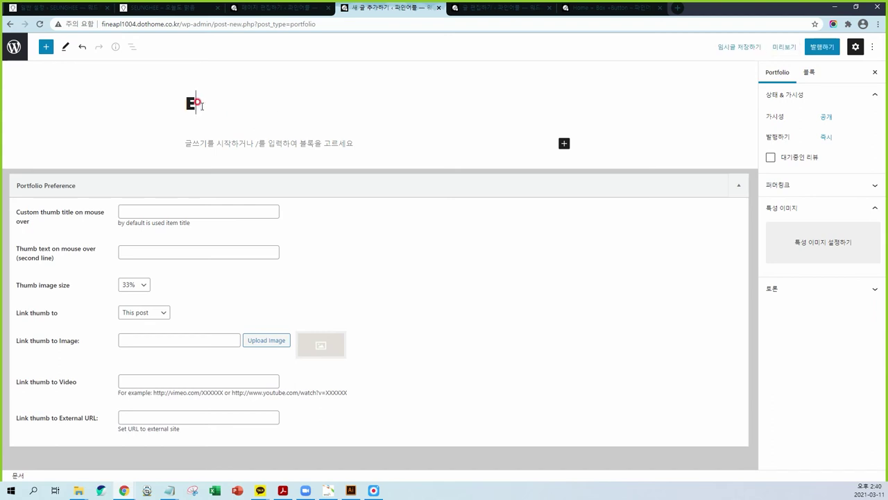
{"action": "type", "text": "ye"}
Set the new item's custom thumb title to "Eye" and its second-line mouse-over text to "COLORFUL"
{"action": "left_click", "coordinate": [244, 145]}
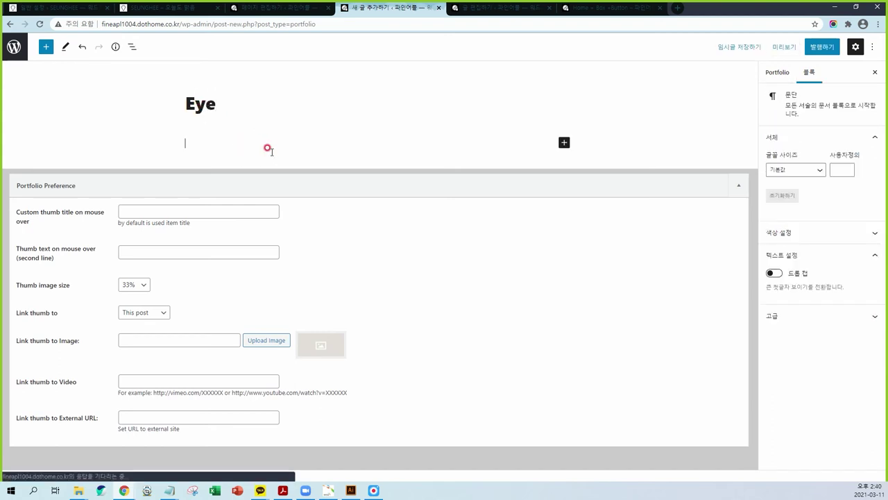
{"action": "left_click", "coordinate": [145, 210]}
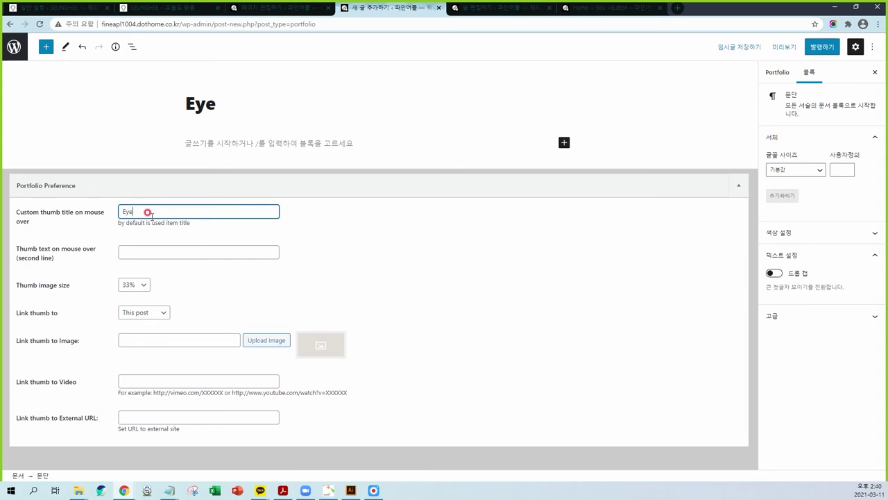
{"action": "left_click", "coordinate": [152, 249]}
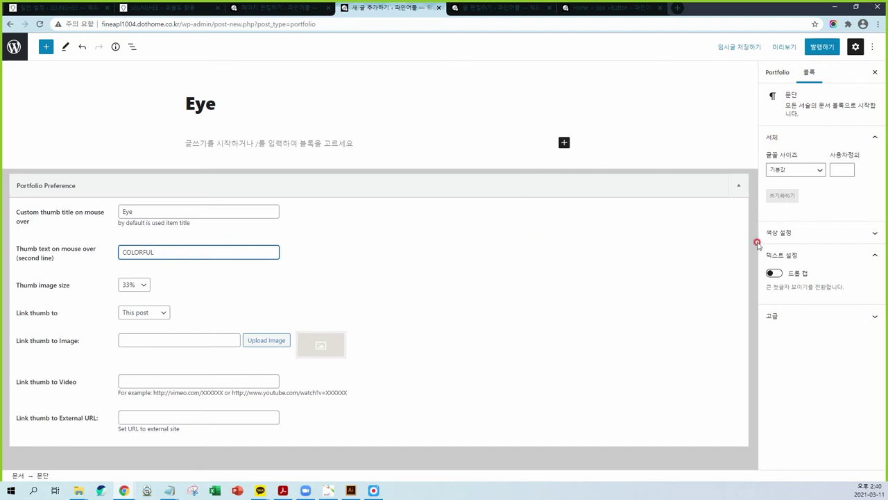
Upload 22.png from the Images folder and set it as the Eye item's featured image
{"action": "left_click", "coordinate": [777, 72]}
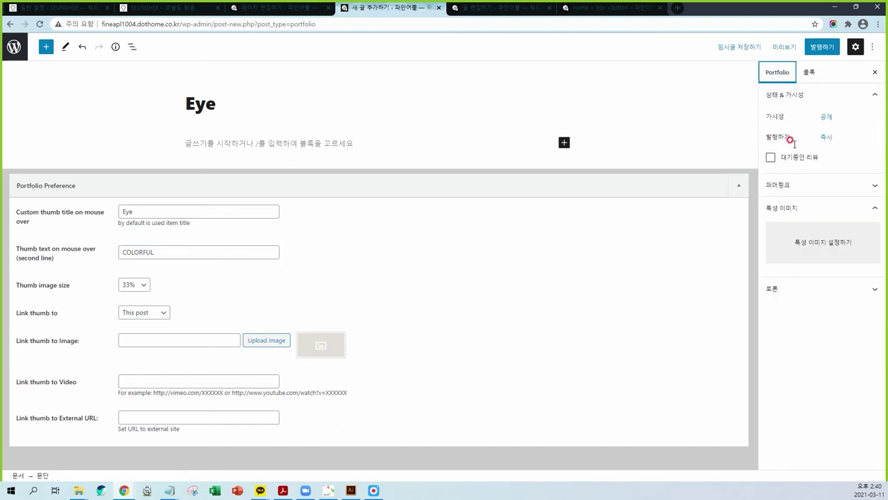
{"action": "left_click", "coordinate": [823, 242]}
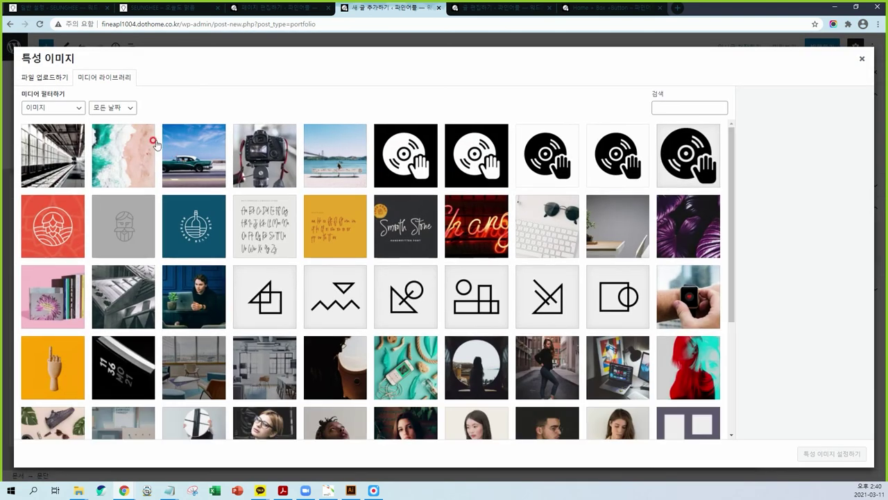
{"action": "left_click", "coordinate": [43, 77]}
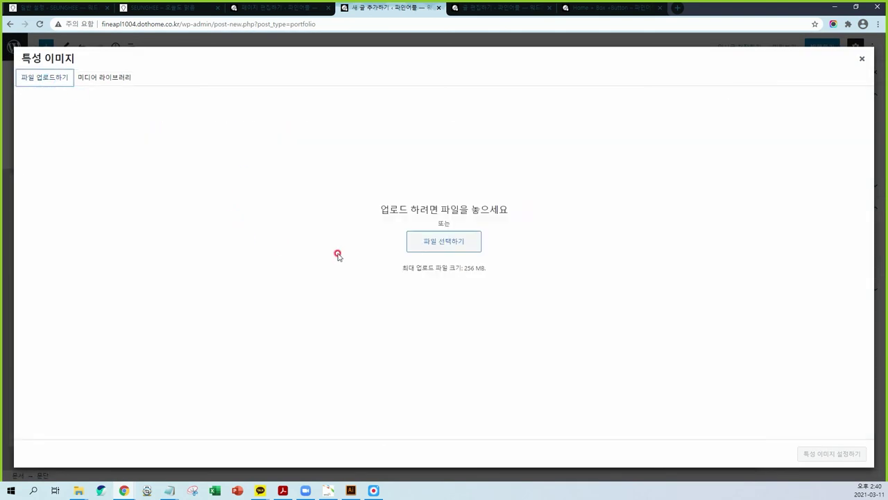
{"action": "left_click", "coordinate": [442, 248]}
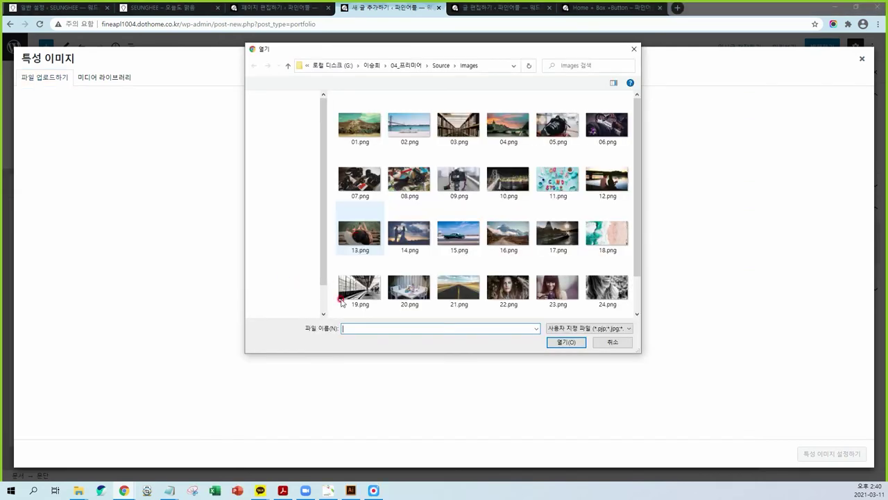
{"action": "left_click", "coordinate": [512, 216]}
{"action": "left_click", "coordinate": [566, 342]}
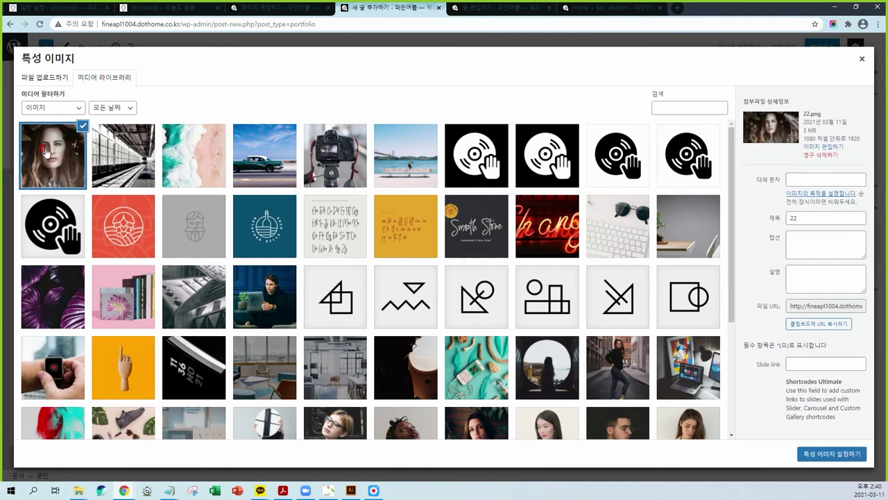
{"action": "left_click", "coordinate": [836, 454]}
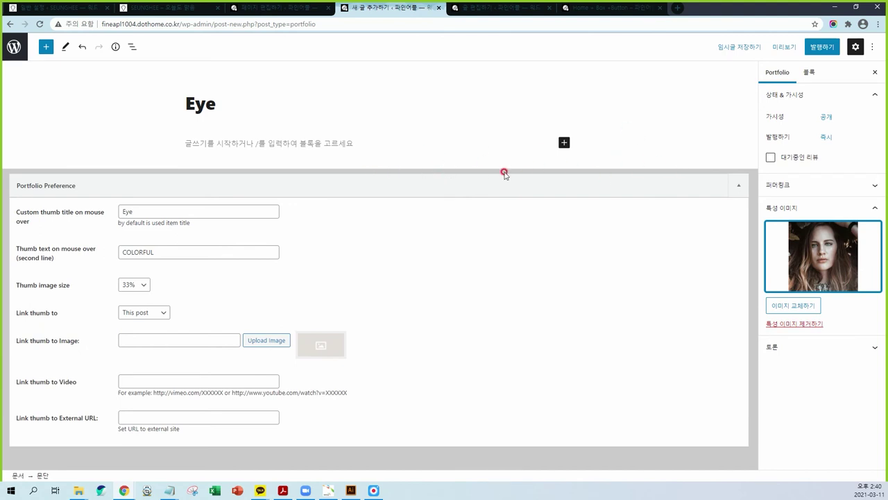
Insert an image block into the Eye item's body with the portrait photo 22.png from the media library
{"action": "left_click", "coordinate": [303, 143]}
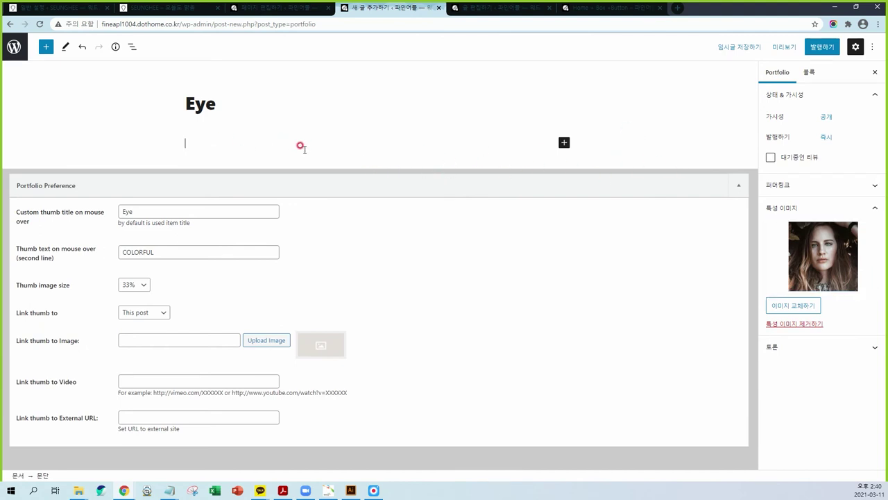
{"action": "left_click", "coordinate": [47, 48]}
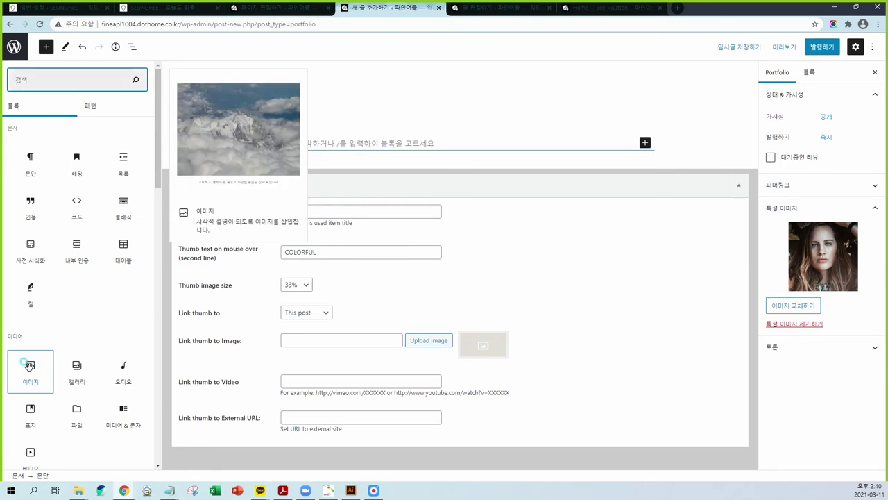
{"action": "left_click", "coordinate": [49, 372]}
{"action": "left_click", "coordinate": [250, 210]}
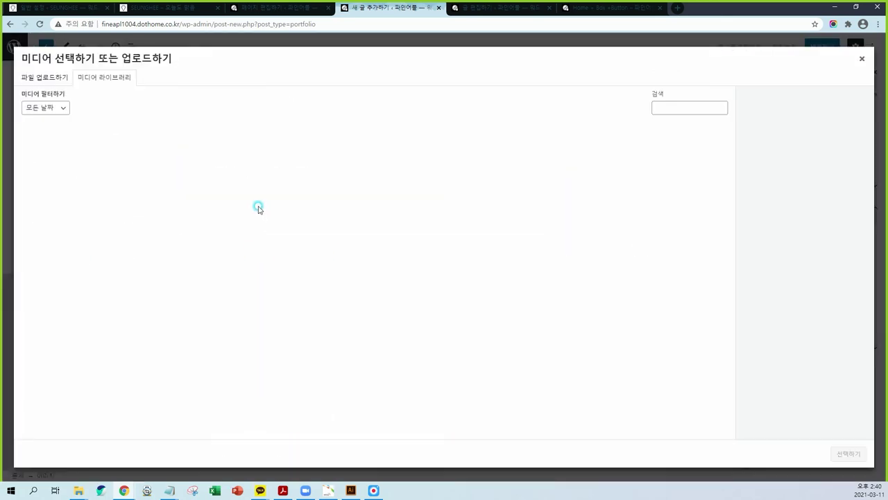
{"action": "left_click", "coordinate": [848, 453]}
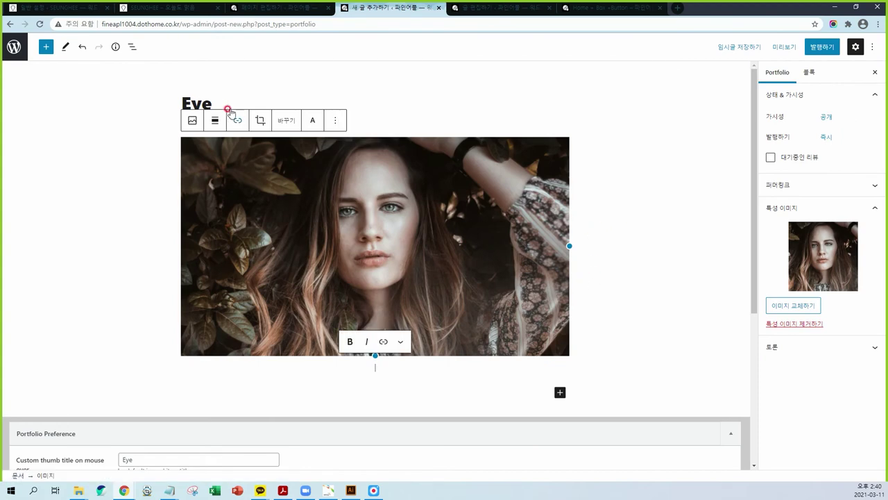
Set the Eye item's portrait image to wide width and publish the portfolio item
{"action": "left_click", "coordinate": [215, 120]}
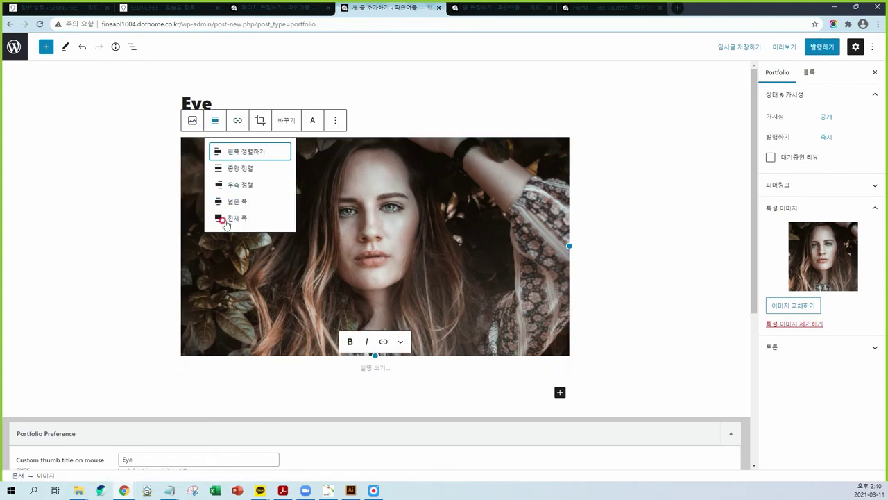
{"action": "left_click", "coordinate": [232, 201]}
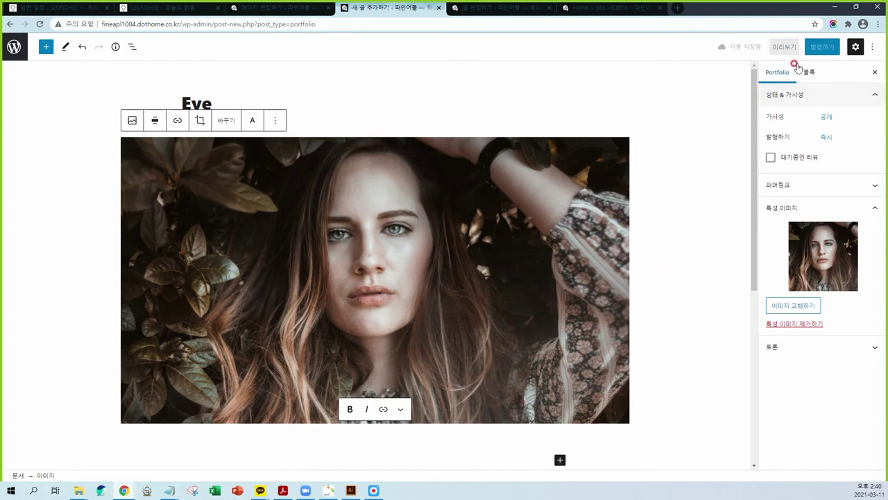
{"action": "left_click", "coordinate": [819, 48]}
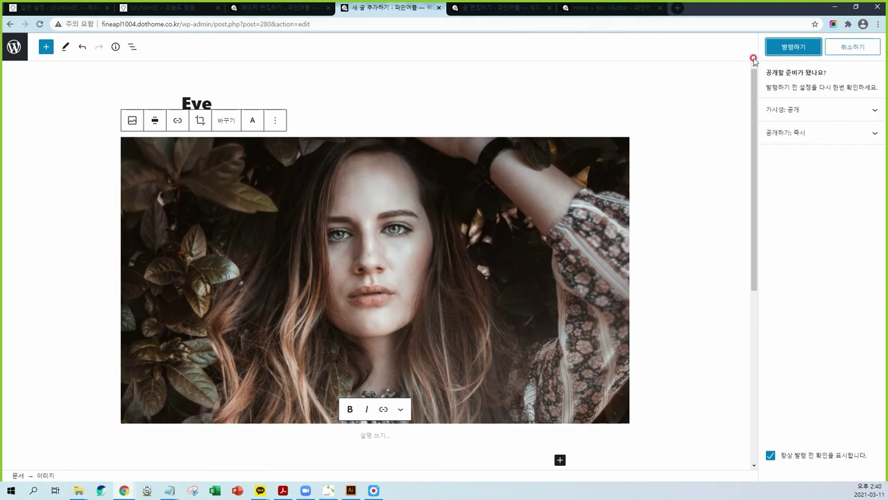
{"action": "left_click", "coordinate": [791, 48]}
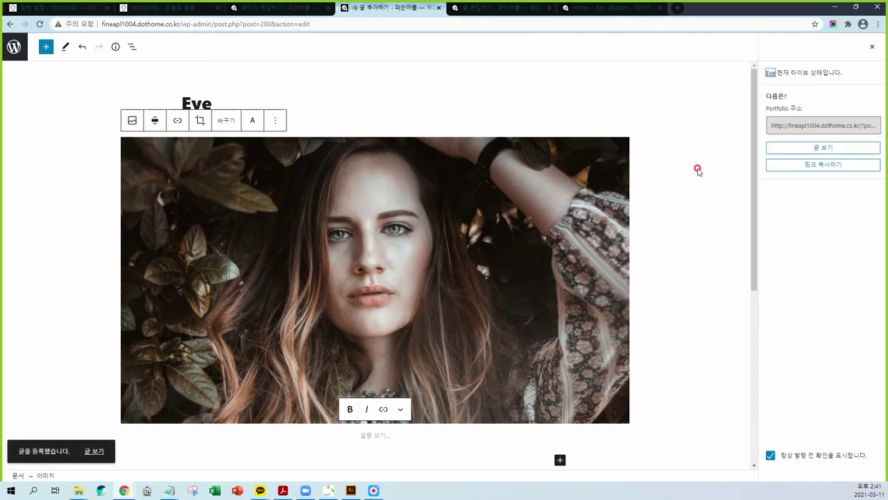
Refresh the site's Portfolio page and open the Eye item to inspect its thumbnail text and published image
{"action": "left_click", "coordinate": [604, 7]}
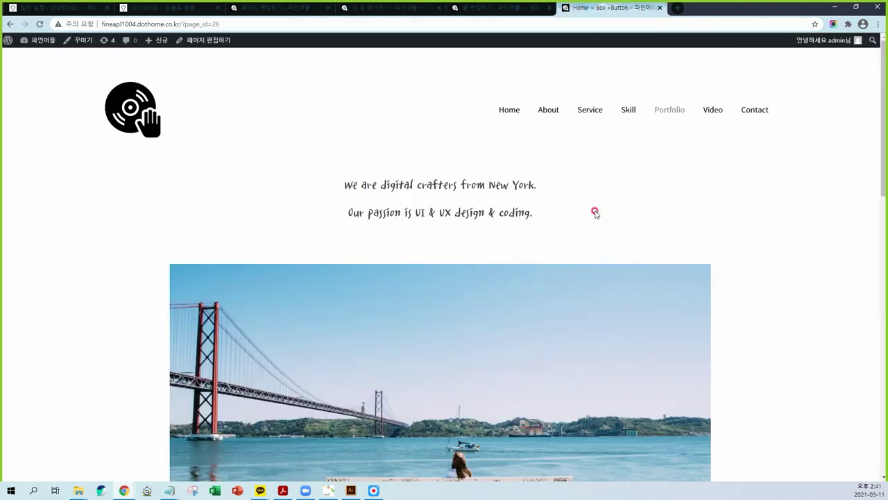
{"action": "key", "text": "F5"}
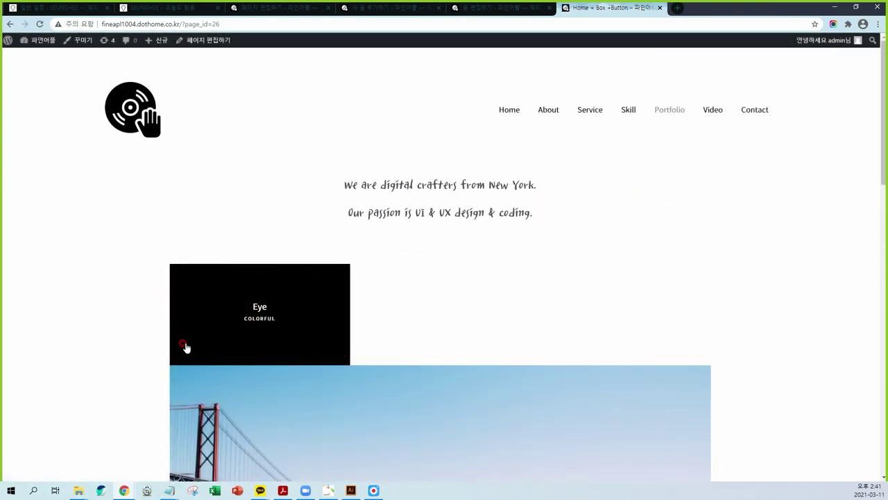
{"action": "left_click", "coordinate": [255, 311]}
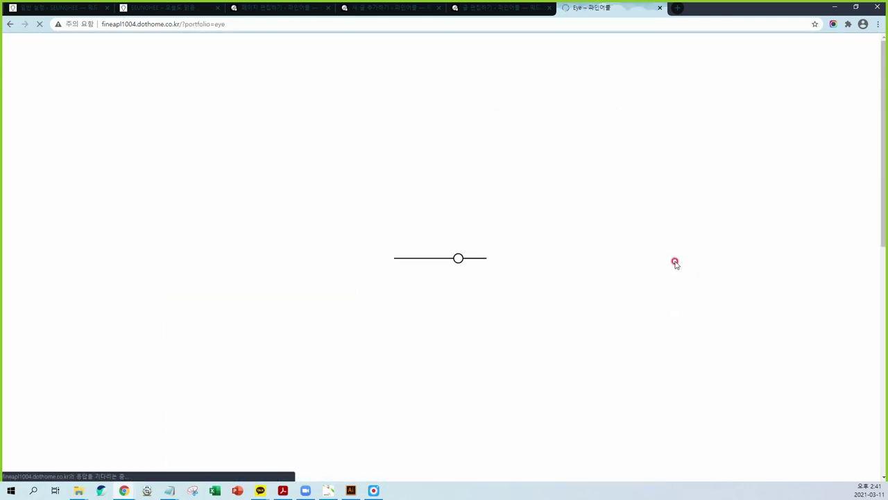
{"action": "scroll", "coordinate": [694, 291], "scroll_direction": "down", "scroll_amount": 2}
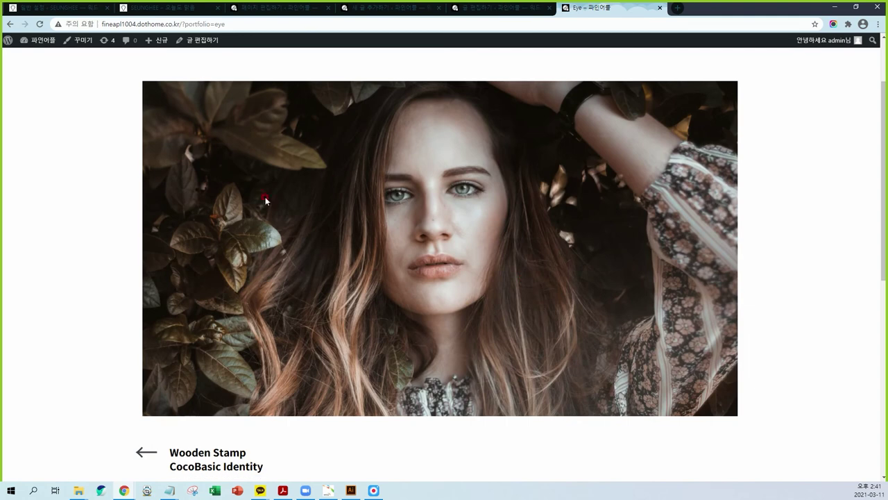
{"action": "scroll", "coordinate": [605, 281], "scroll_direction": "up", "scroll_amount": 2}
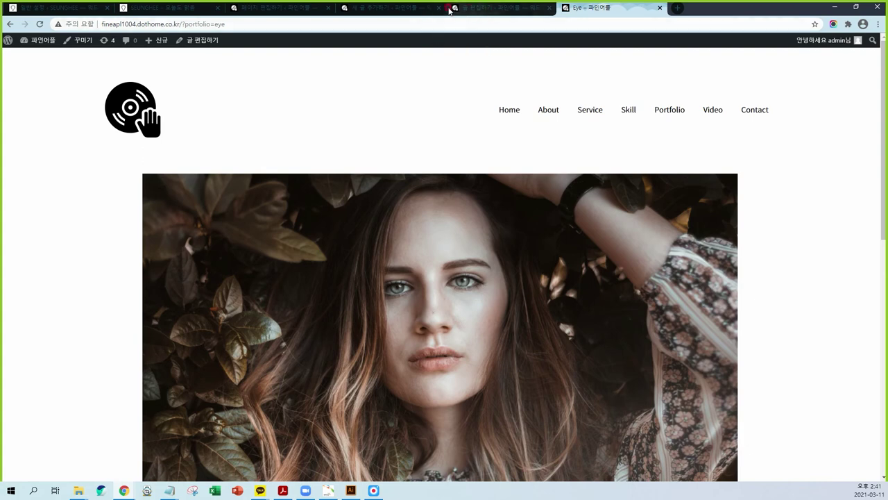
Open the Wooden Stamp item from the site's Portfolio page and bring it up in the post editor
{"action": "left_click", "coordinate": [670, 109]}
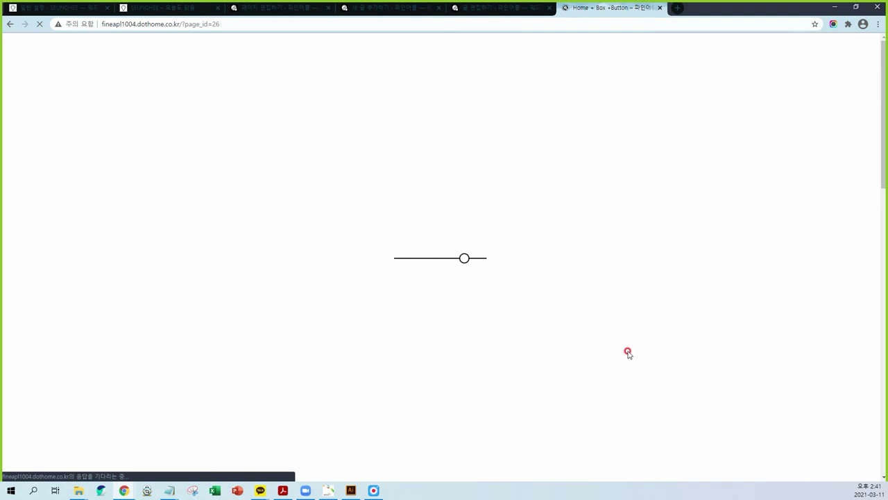
{"action": "scroll", "coordinate": [391, 333], "scroll_direction": "down", "scroll_amount": 3}
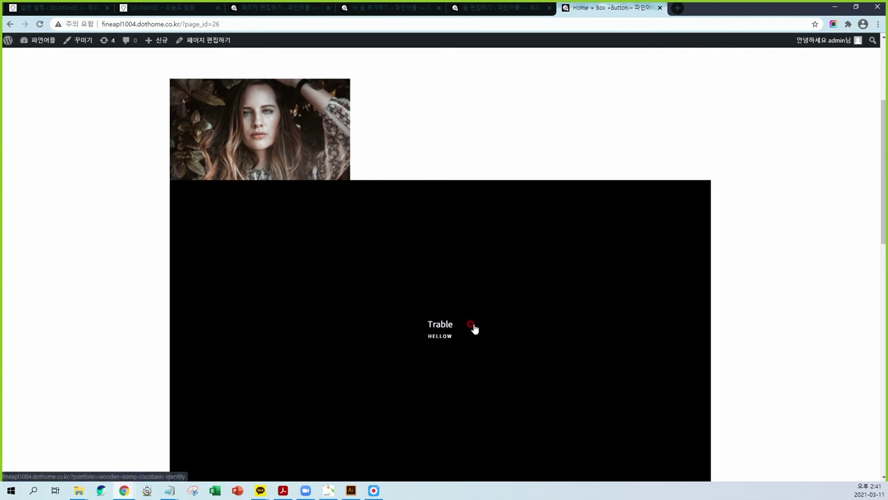
{"action": "left_click", "coordinate": [474, 327]}
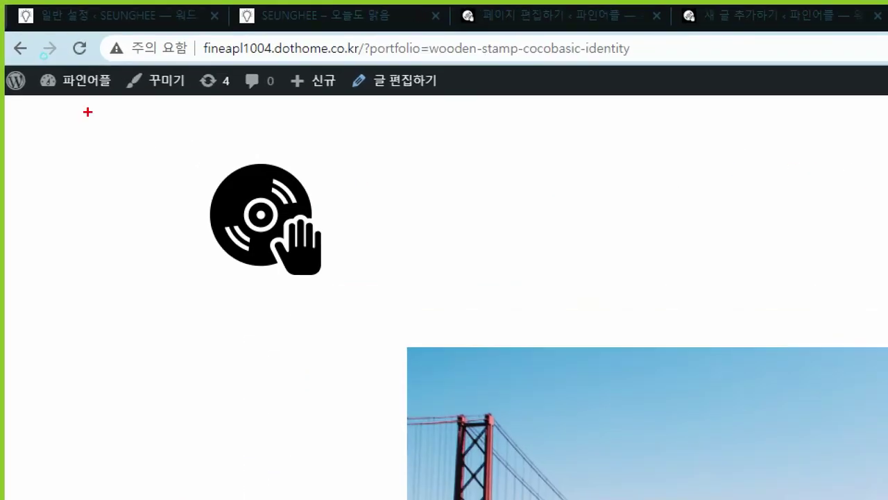
{"action": "left_click_drag", "start_coordinate": [9, 55], "coordinate": [236, 49]}
{"action": "mouse_move", "coordinate": [486, 97]}
{"action": "left_mouse_down"}
{"action": "mouse_move", "coordinate": [337, 119]}
{"action": "mouse_move", "coordinate": [500, 105]}
{"action": "mouse_move", "coordinate": [472, 42]}
{"action": "left_mouse_up"}
{"action": "key", "text": "Escape"}
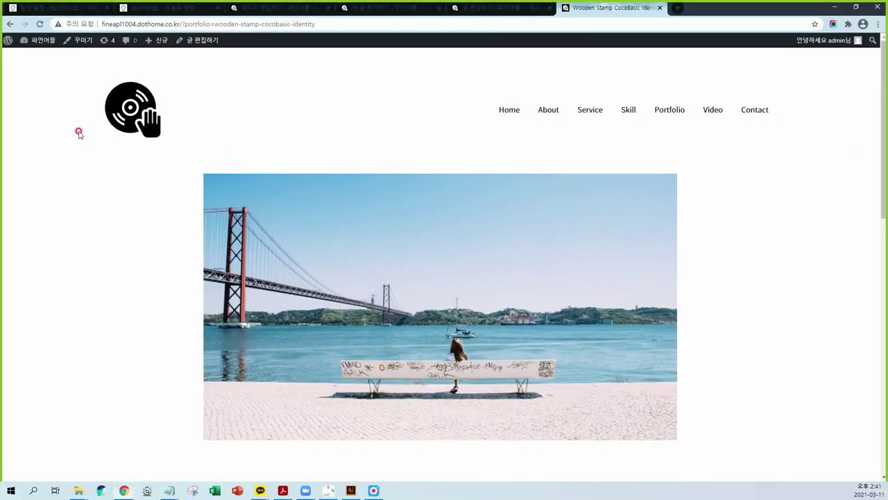
{"action": "left_click", "coordinate": [197, 40]}
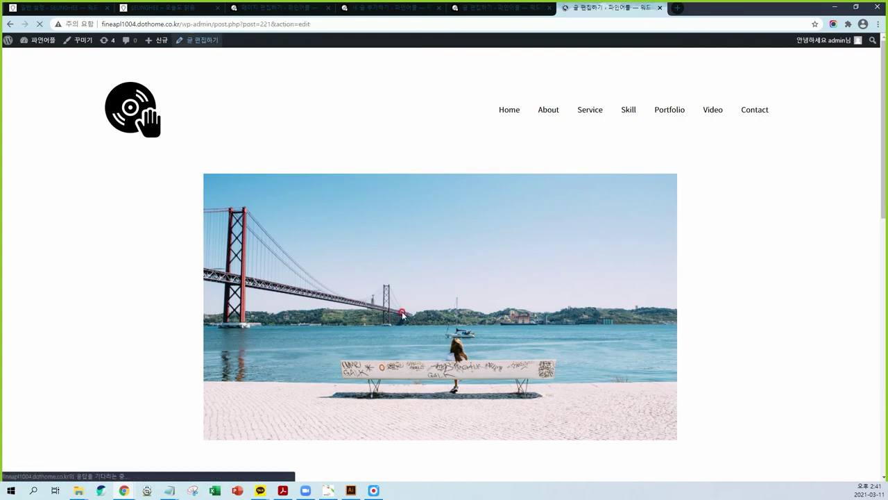
Set the Wooden Stamp item's thumb image size to 33% in its portfolio preferences and update the post
{"action": "scroll", "coordinate": [97, 335], "scroll_direction": "down", "scroll_amount": 7}
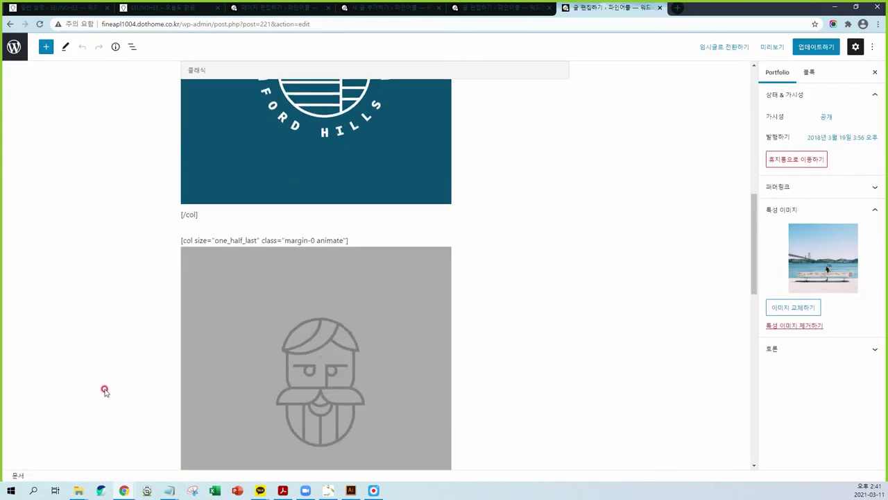
{"action": "scroll", "coordinate": [107, 391], "scroll_direction": "down", "scroll_amount": 10}
{"action": "left_click", "coordinate": [146, 286]}
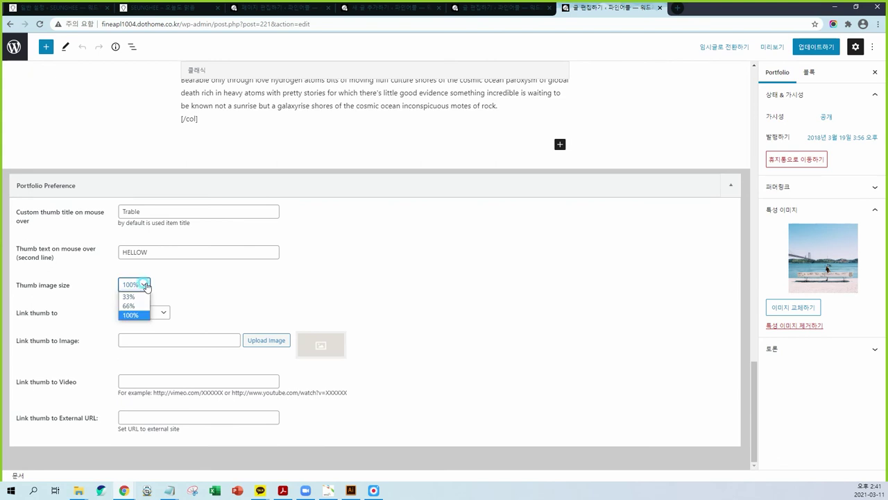
{"action": "left_click", "coordinate": [136, 297]}
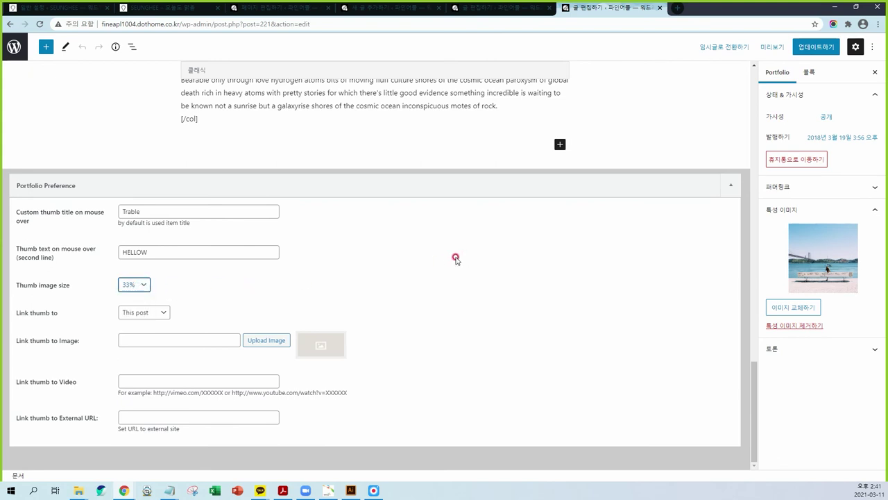
{"action": "left_click", "coordinate": [815, 47]}
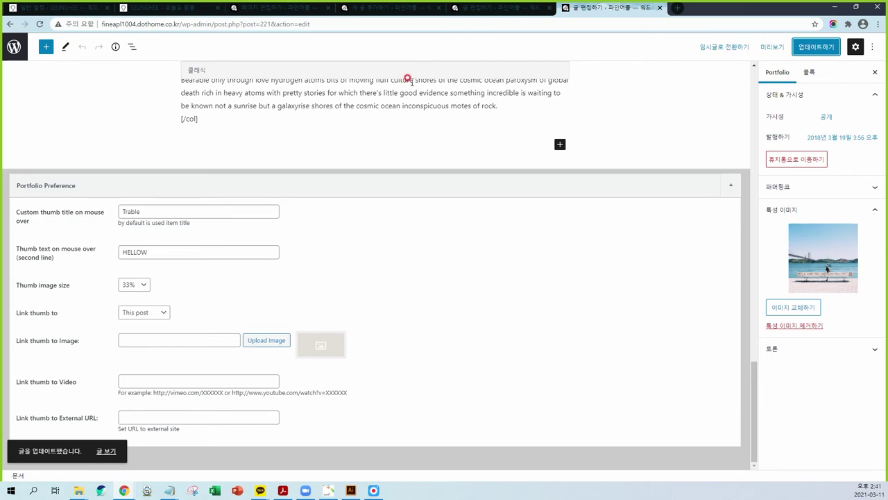
Visit the site's home page and check how the portfolio thumbnails are arranged in the grid
{"action": "left_click", "coordinate": [14, 46]}
{"action": "left_click", "coordinate": [33, 42]}
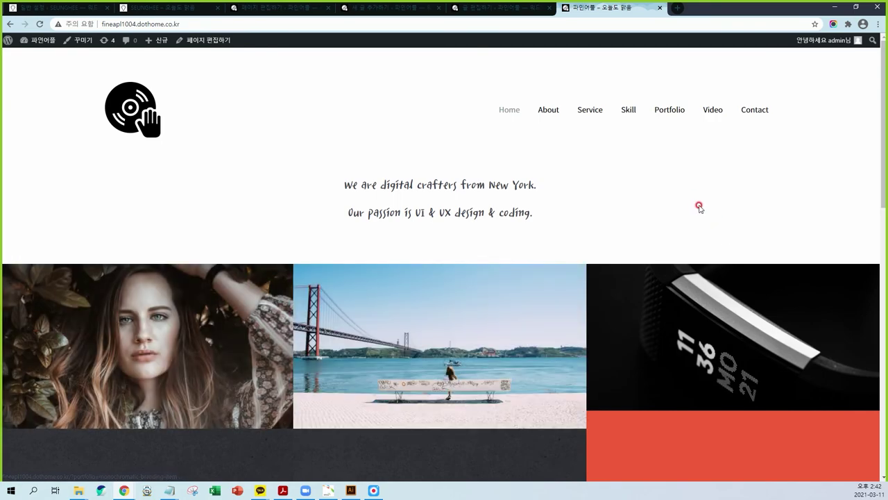
{"action": "scroll", "coordinate": [700, 189], "scroll_direction": "down", "scroll_amount": 4}
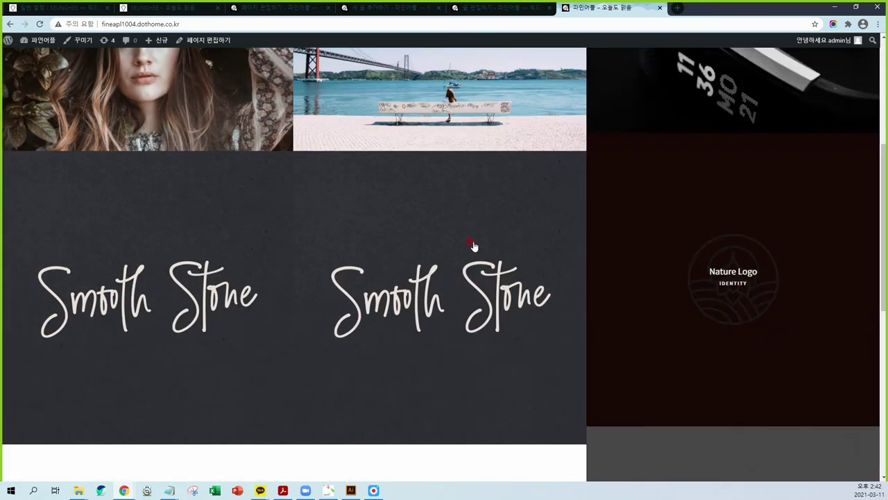
{"action": "scroll", "coordinate": [560, 254], "scroll_direction": "up", "scroll_amount": 3}
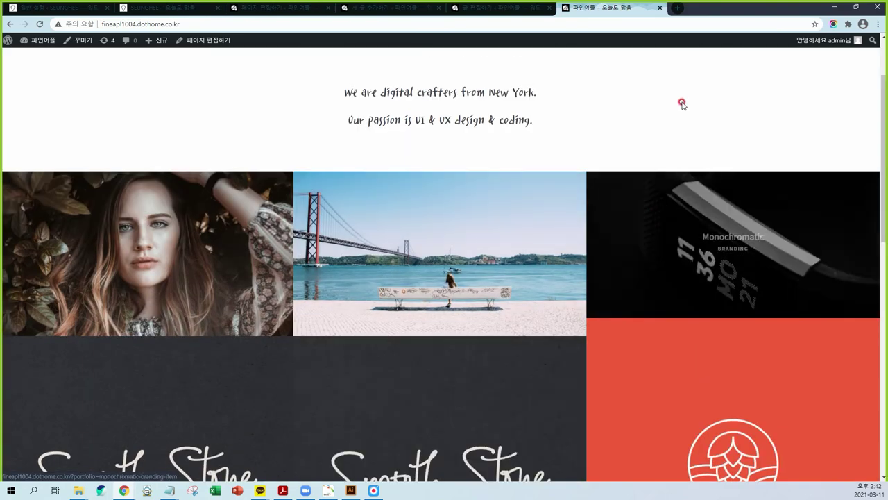
Return to the Eye item's editor and add a Gallery block below the portrait image
{"action": "left_click", "coordinate": [527, 14]}
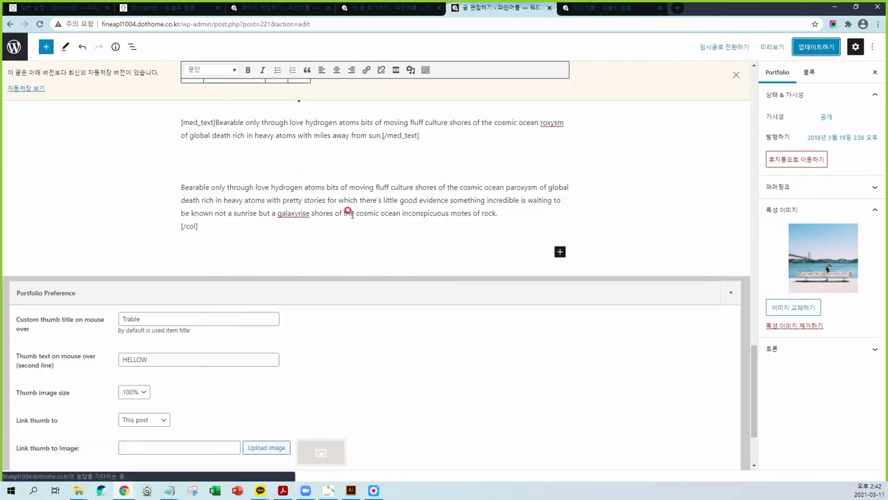
{"action": "left_click", "coordinate": [395, 8]}
{"action": "scroll", "coordinate": [363, 334], "scroll_direction": "down", "scroll_amount": 1}
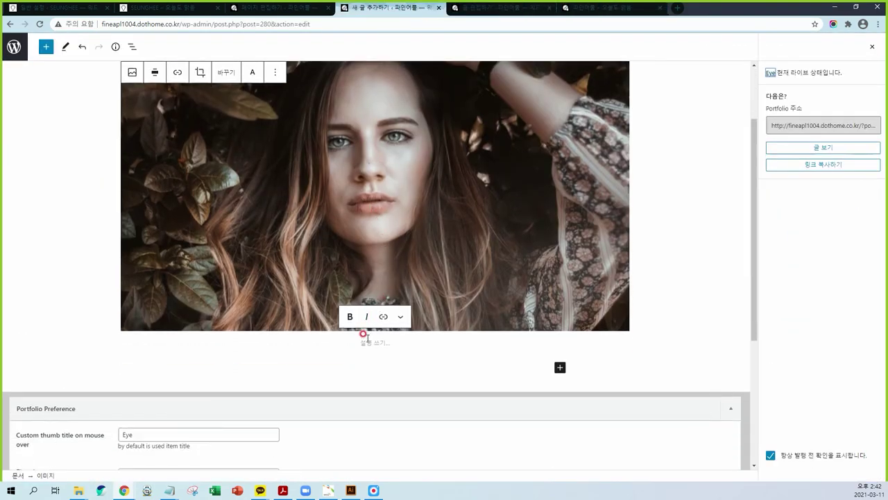
{"action": "left_click", "coordinate": [371, 343]}
{"action": "left_click", "coordinate": [401, 369]}
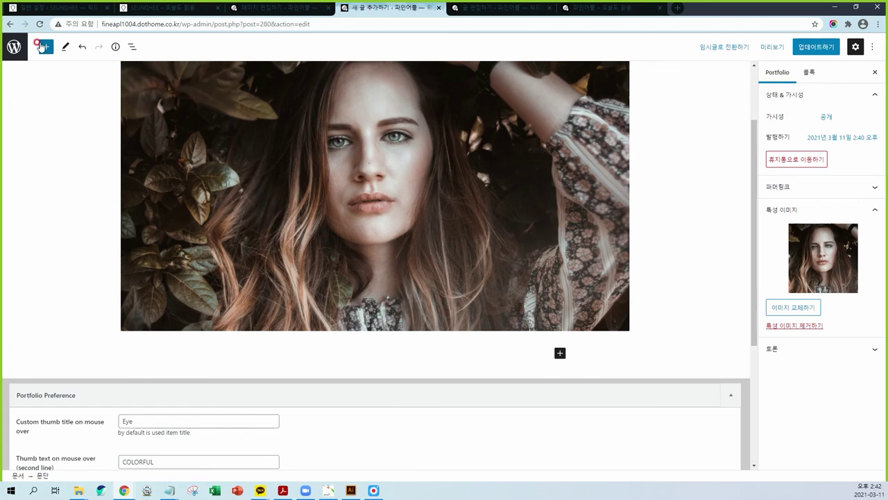
{"action": "left_click", "coordinate": [45, 50]}
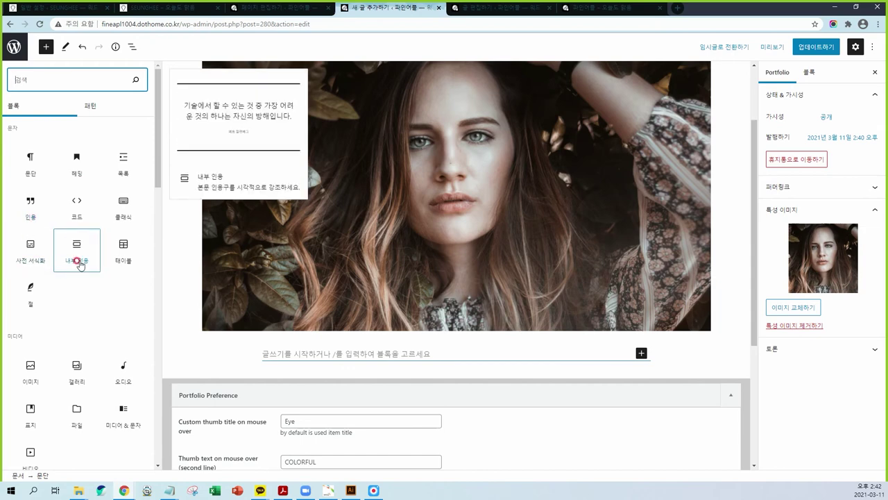
{"action": "scroll", "coordinate": [80, 275], "scroll_direction": "down", "scroll_amount": 1}
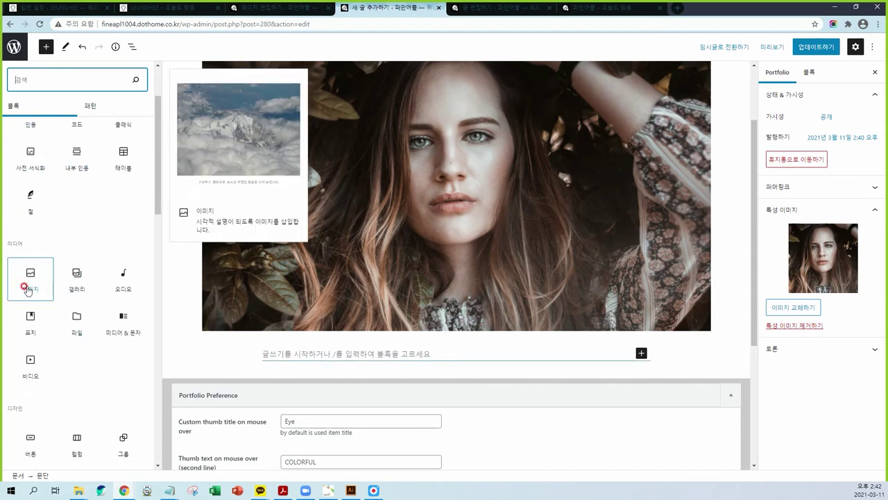
{"action": "left_click", "coordinate": [73, 285]}
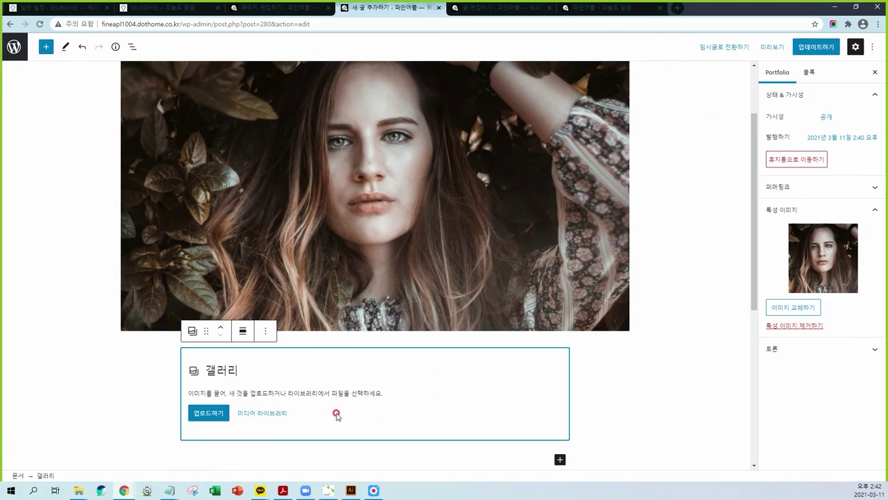
Fill the gallery with the media library's station, beach, green car, camera and bridge-bench photos and insert it
{"action": "left_click", "coordinate": [266, 419]}
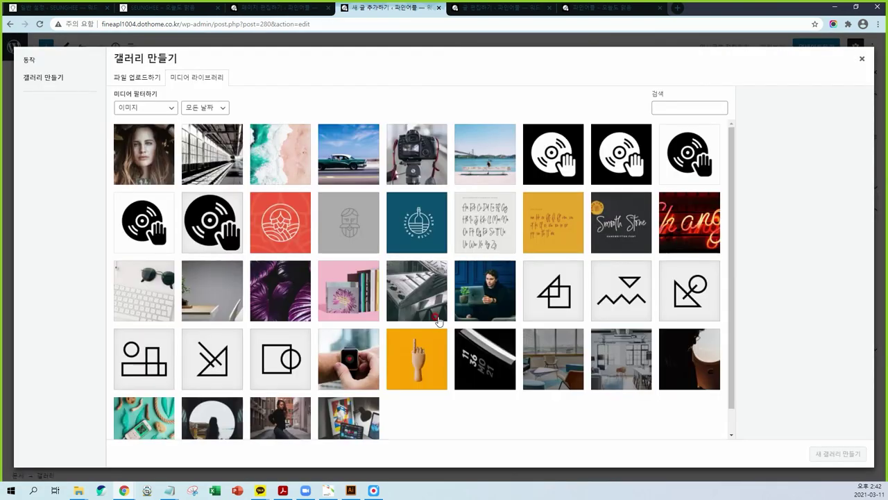
{"action": "left_click", "coordinate": [215, 157]}
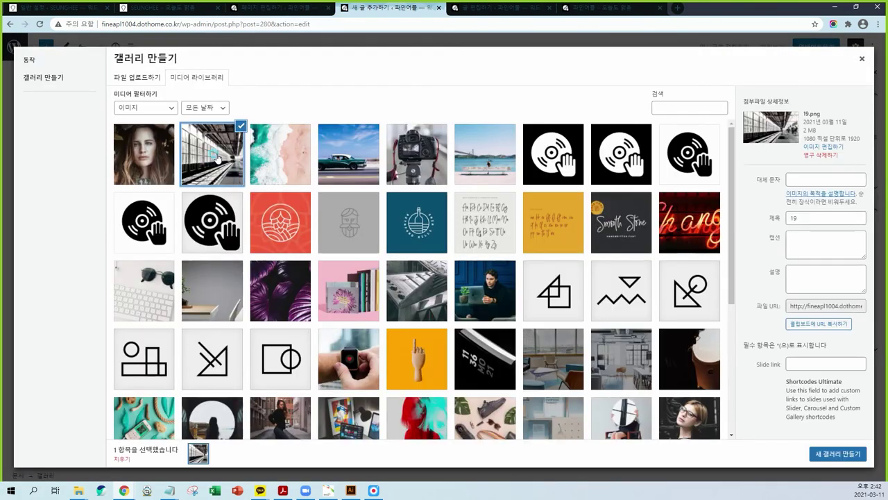
{"action": "left_click", "coordinate": [274, 163]}
{"action": "left_click", "coordinate": [358, 167]}
{"action": "left_click", "coordinate": [418, 171]}
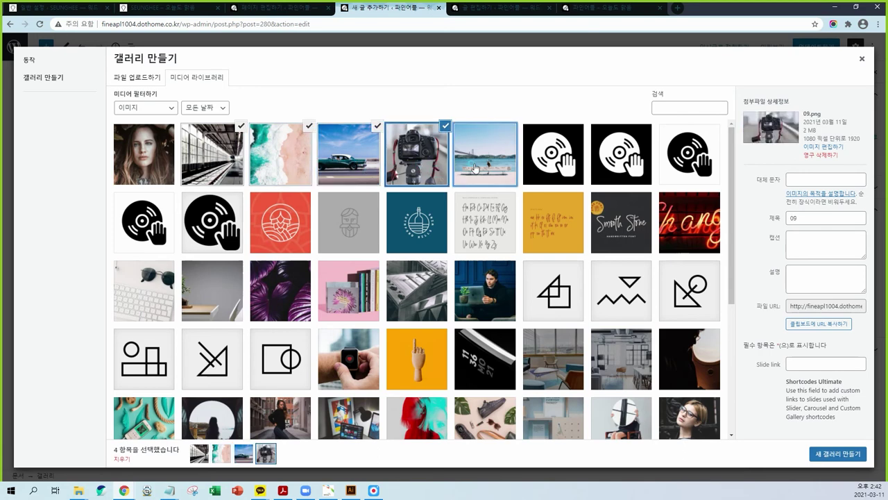
{"action": "left_click", "coordinate": [472, 168]}
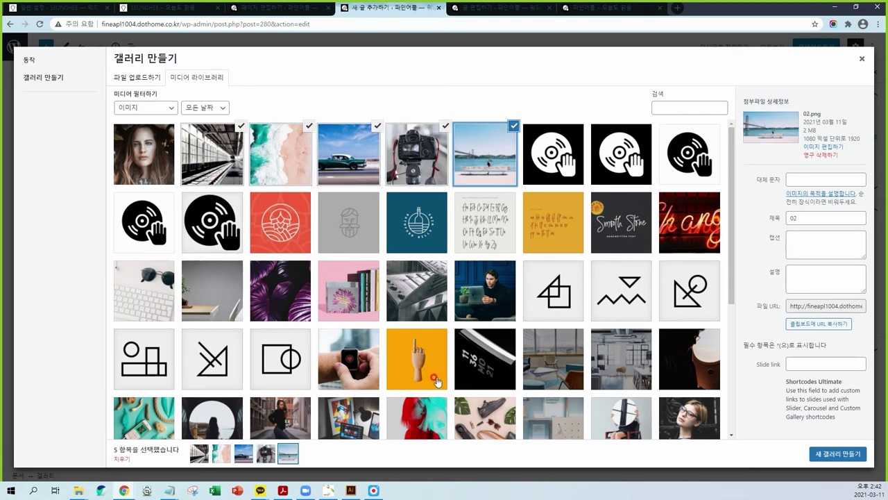
{"action": "left_click", "coordinate": [837, 455]}
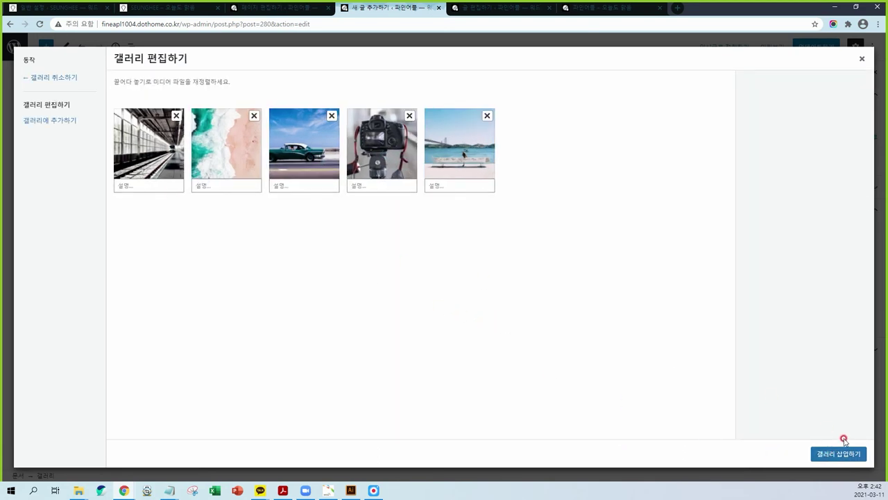
{"action": "left_click", "coordinate": [837, 454]}
Open the gallery's block settings and examine the column option against the image layout
{"action": "scroll", "coordinate": [488, 296], "scroll_direction": "down", "scroll_amount": 1}
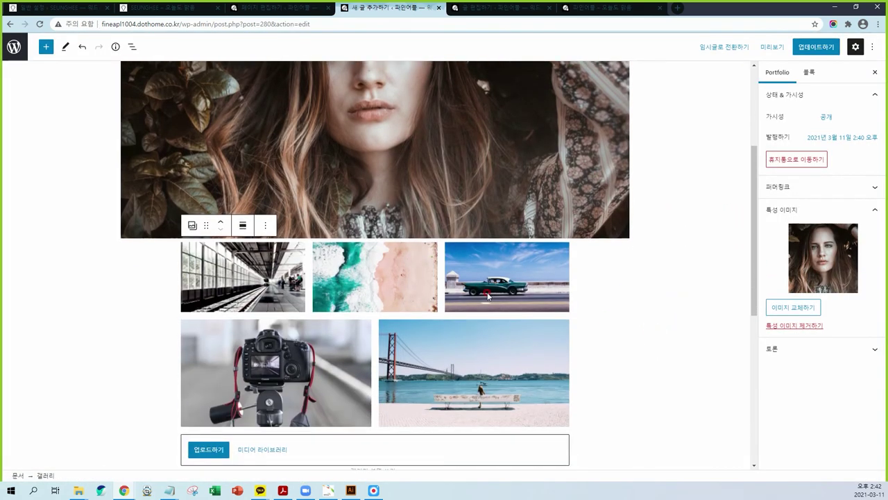
{"action": "left_click", "coordinate": [809, 72]}
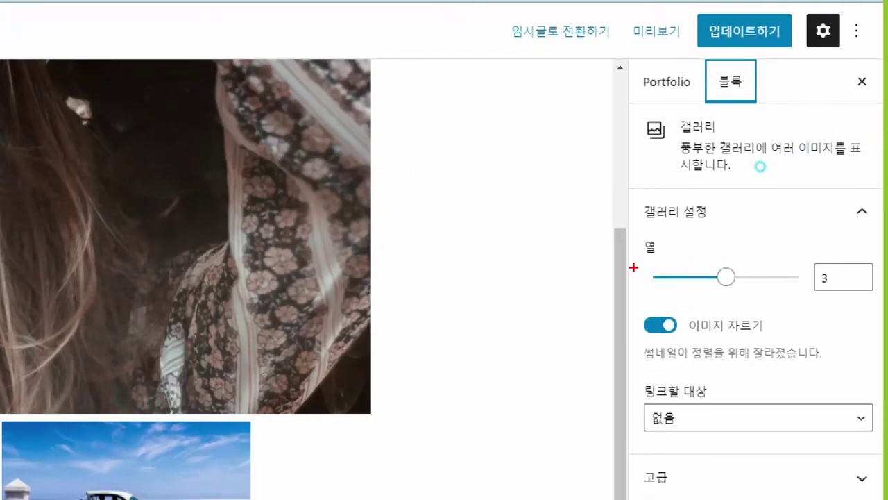
{"action": "left_click_drag", "start_coordinate": [760, 163], "coordinate": [778, 162]}
{"action": "left_click_drag", "start_coordinate": [841, 176], "coordinate": [847, 180]}
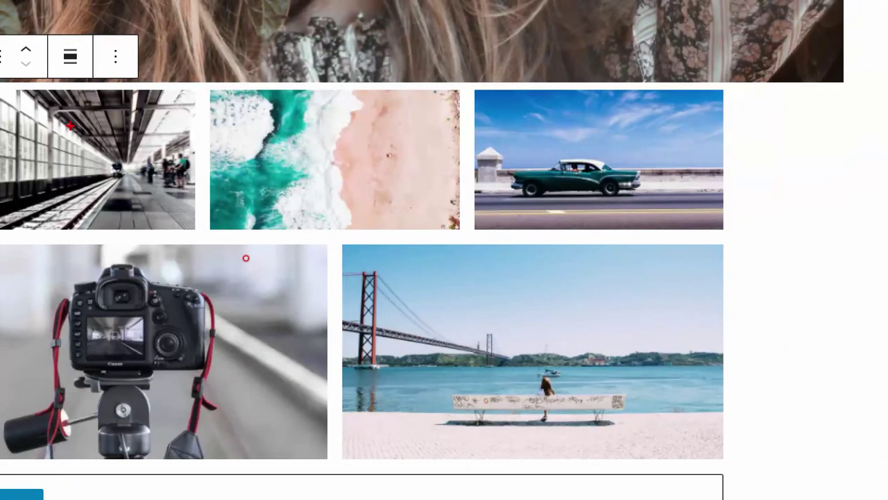
{"action": "left_click_drag", "start_coordinate": [91, 103], "coordinate": [166, 112]}
{"action": "left_click_drag", "start_coordinate": [321, 128], "coordinate": [380, 134]}
{"action": "mouse_move", "coordinate": [548, 120]}
{"action": "left_mouse_down"}
{"action": "mouse_move", "coordinate": [552, 137]}
{"action": "mouse_move", "coordinate": [632, 104]}
{"action": "left_mouse_up"}
{"action": "mouse_move", "coordinate": [212, 373]}
{"action": "left_mouse_down"}
{"action": "mouse_move", "coordinate": [253, 355]}
{"action": "mouse_move", "coordinate": [257, 367]}
{"action": "left_mouse_up"}
{"action": "left_click_drag", "start_coordinate": [520, 344], "coordinate": [502, 361]}
{"action": "right_click", "coordinate": [710, 360]}
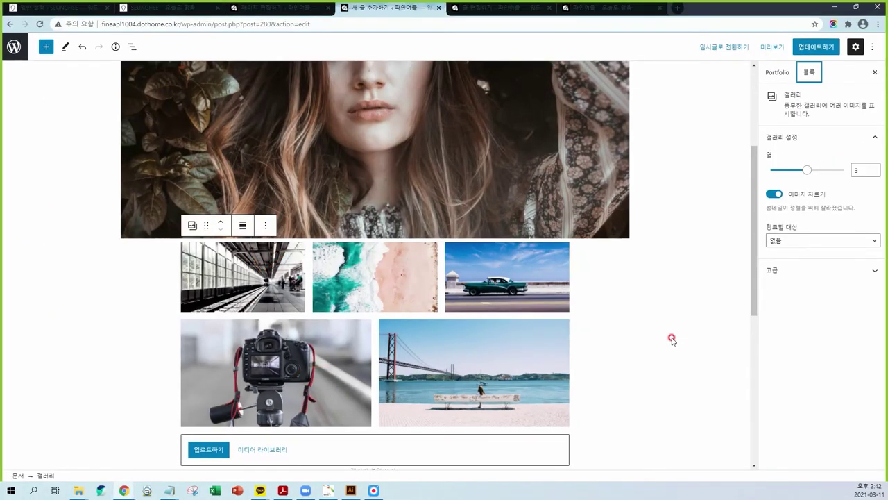
Insert a Spacer block between the portrait image and the gallery and update the Eye item
{"action": "scroll", "coordinate": [208, 389], "scroll_direction": "down", "scroll_amount": 2}
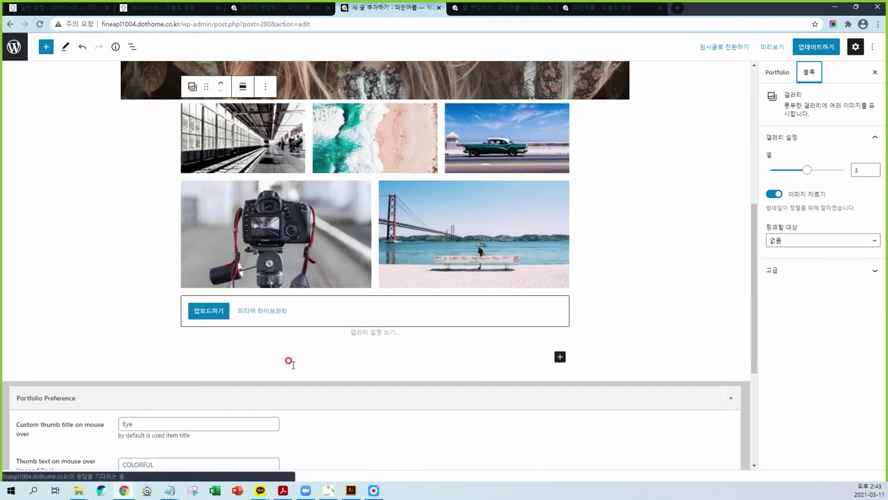
{"action": "left_click", "coordinate": [586, 300]}
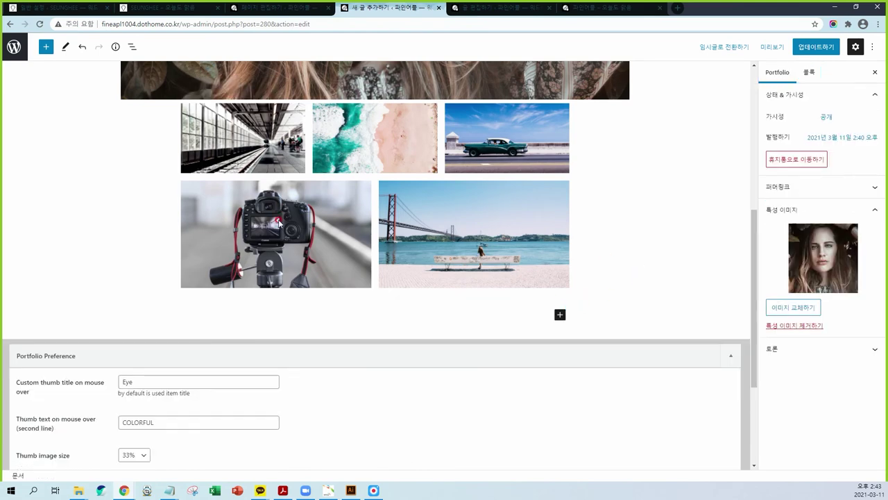
{"action": "scroll", "coordinate": [278, 222], "scroll_direction": "up", "scroll_amount": 2}
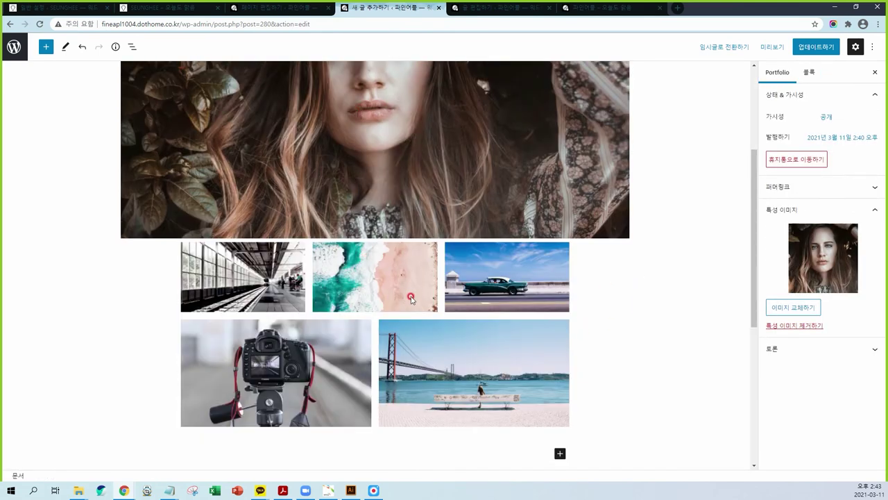
{"action": "left_click", "coordinate": [46, 46]}
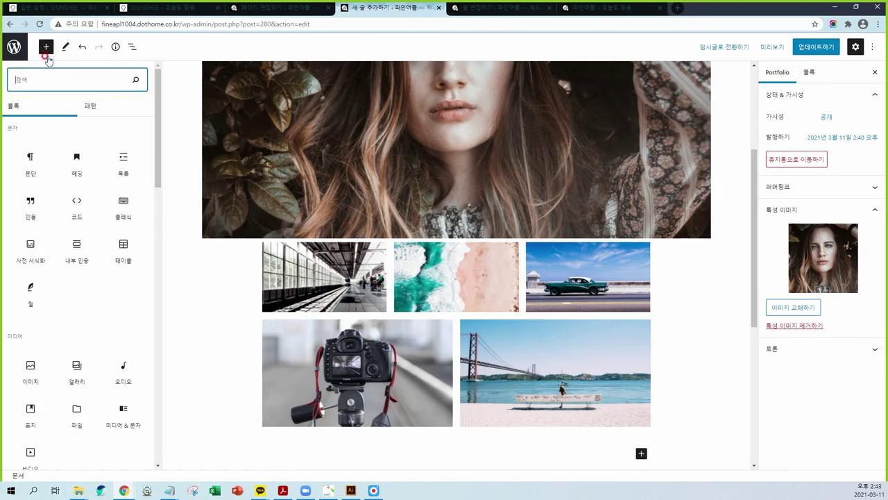
{"action": "scroll", "coordinate": [81, 320], "scroll_direction": "down", "scroll_amount": 3}
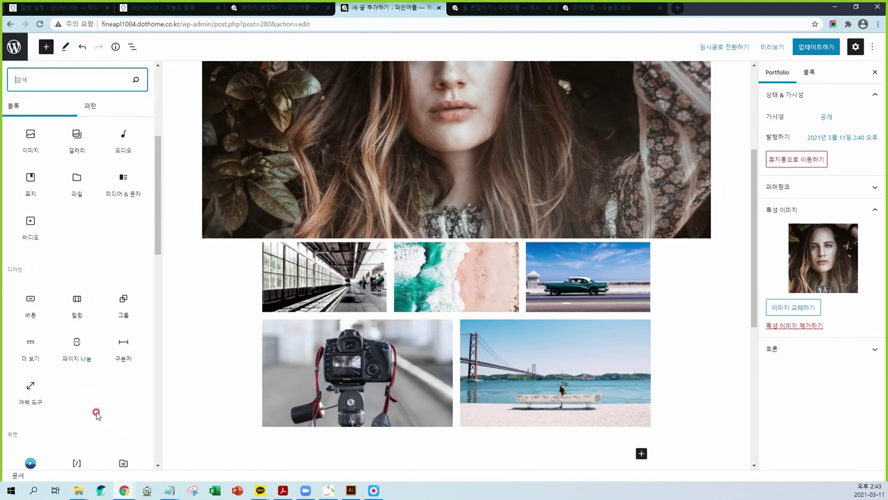
{"action": "left_click", "coordinate": [30, 389]}
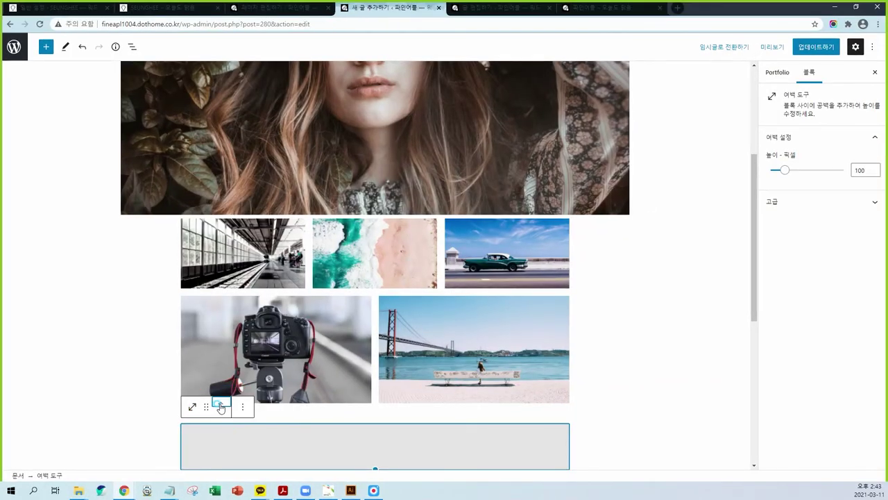
{"action": "left_click", "coordinate": [220, 404]}
{"action": "scroll", "coordinate": [408, 347], "scroll_direction": "down", "scroll_amount": 2}
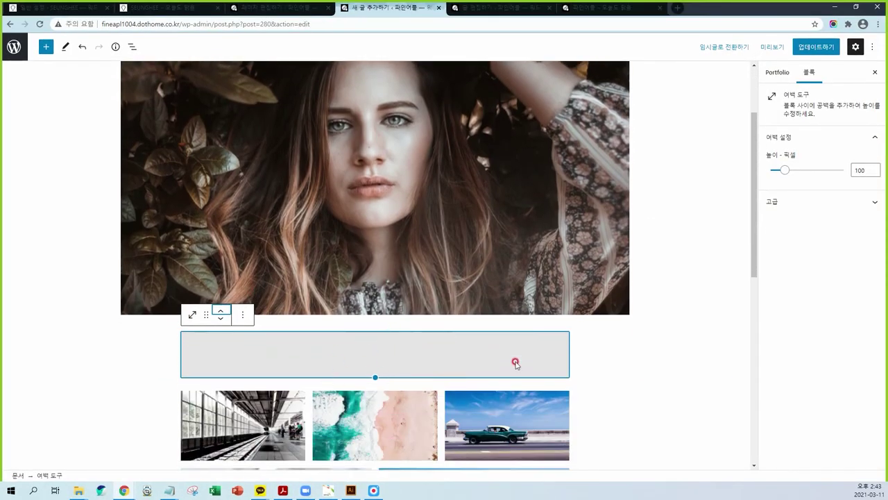
{"action": "left_click", "coordinate": [816, 47]}
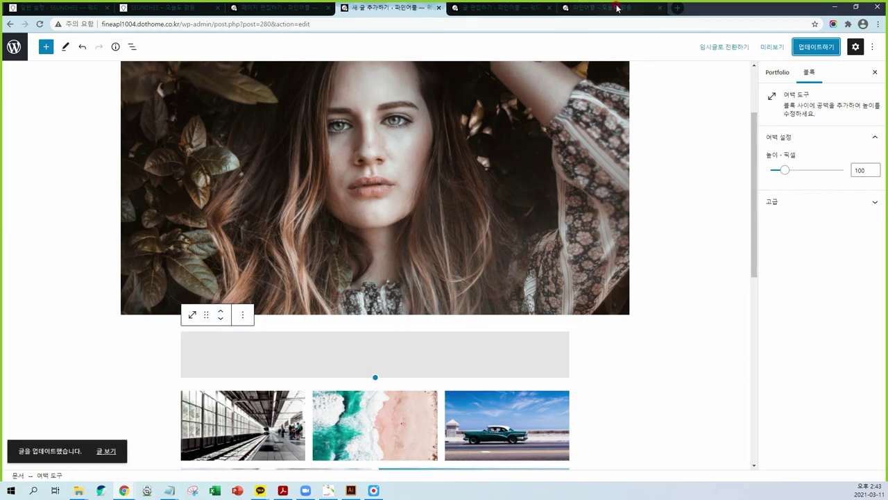
Visit the published Eye page and check the spacing between the portrait and the gallery
{"action": "left_click", "coordinate": [617, 9]}
{"action": "left_click", "coordinate": [139, 258]}
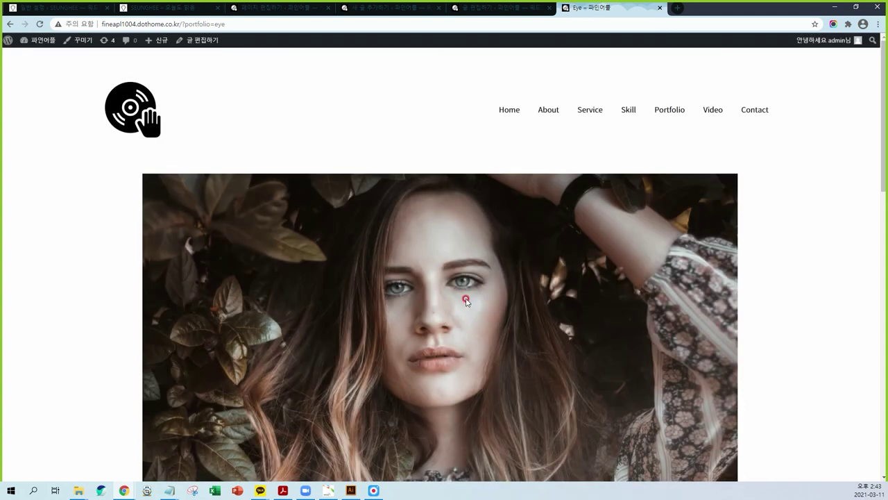
{"action": "scroll", "coordinate": [443, 312], "scroll_direction": "down", "scroll_amount": 6}
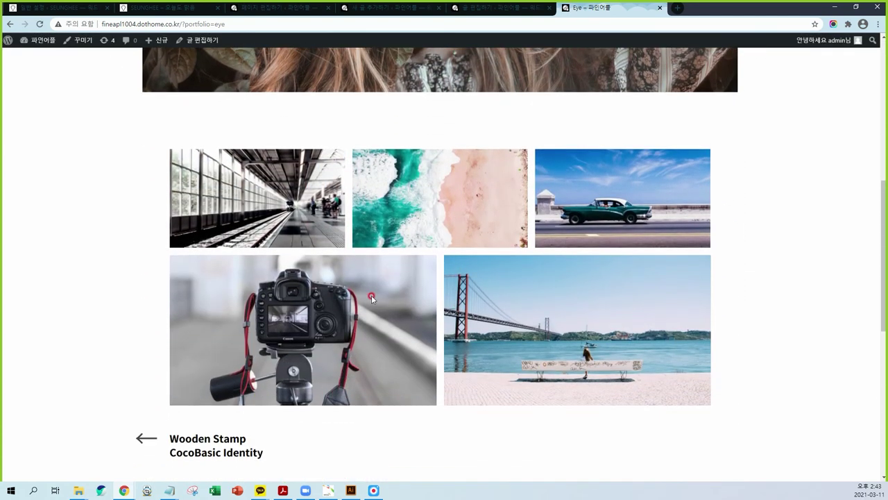
{"action": "scroll", "coordinate": [447, 335], "scroll_direction": "down", "scroll_amount": 1}
{"action": "scroll", "coordinate": [447, 208], "scroll_direction": "up", "scroll_amount": 2}
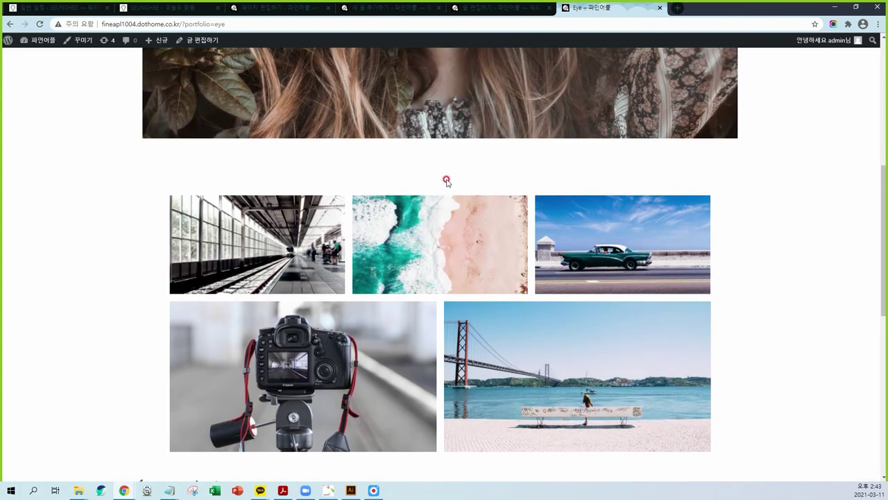
{"action": "scroll", "coordinate": [486, 284], "scroll_direction": "up", "scroll_amount": 4}
{"action": "scroll", "coordinate": [512, 293], "scroll_direction": "down", "scroll_amount": 5}
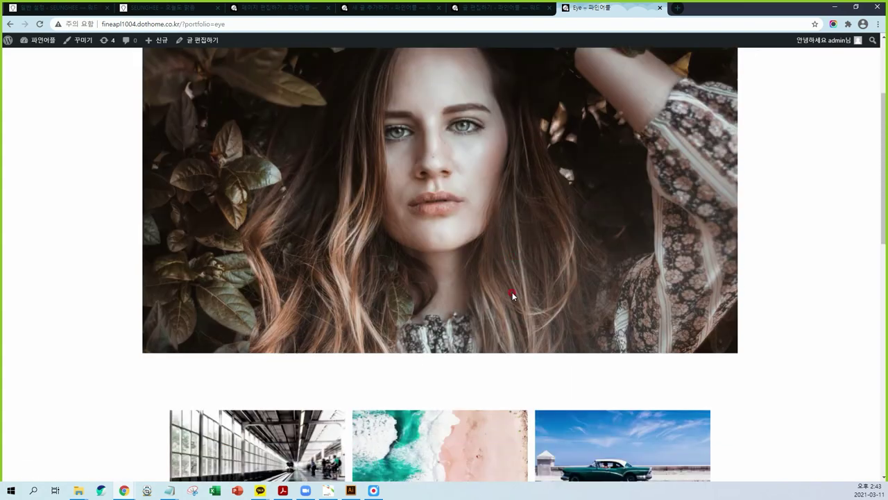
{"action": "scroll", "coordinate": [512, 295], "scroll_direction": "down", "scroll_amount": 2}
{"action": "scroll", "coordinate": [634, 295], "scroll_direction": "up", "scroll_amount": 5}
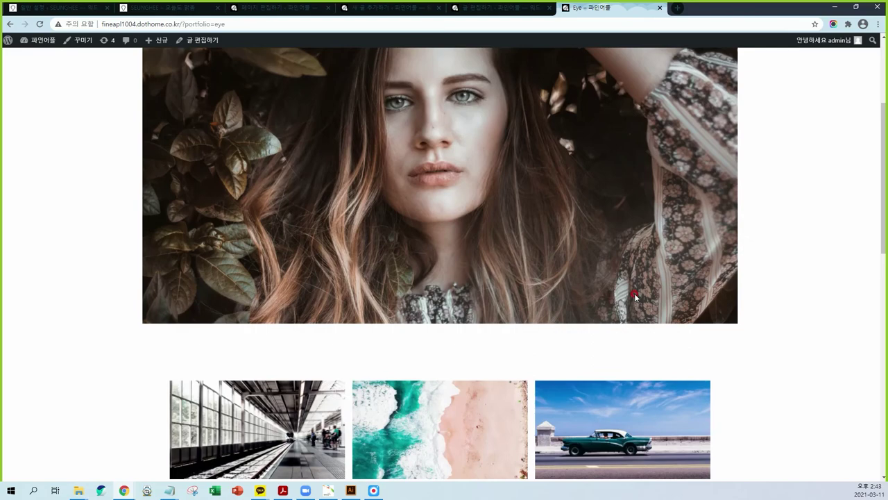
Return to the Eye item's editor and add a Shortcode block below the gallery
{"action": "left_click", "coordinate": [416, 7]}
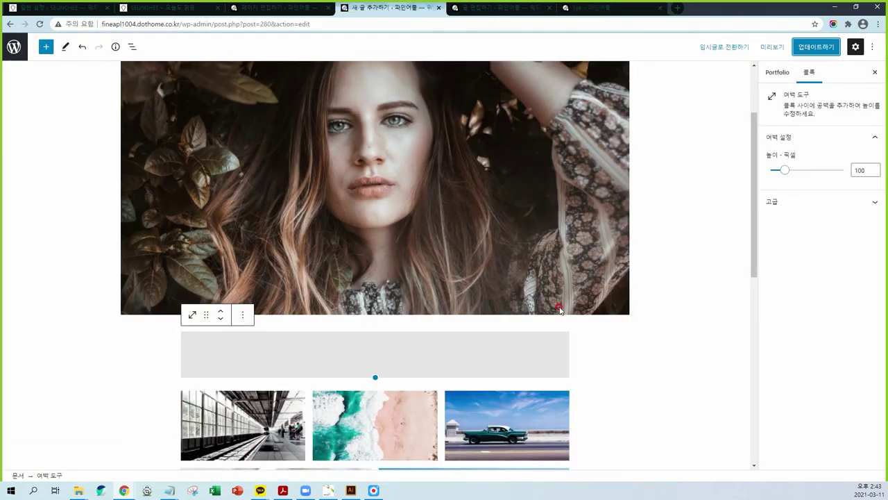
{"action": "scroll", "coordinate": [556, 318], "scroll_direction": "down", "scroll_amount": 3}
{"action": "left_click", "coordinate": [386, 410]}
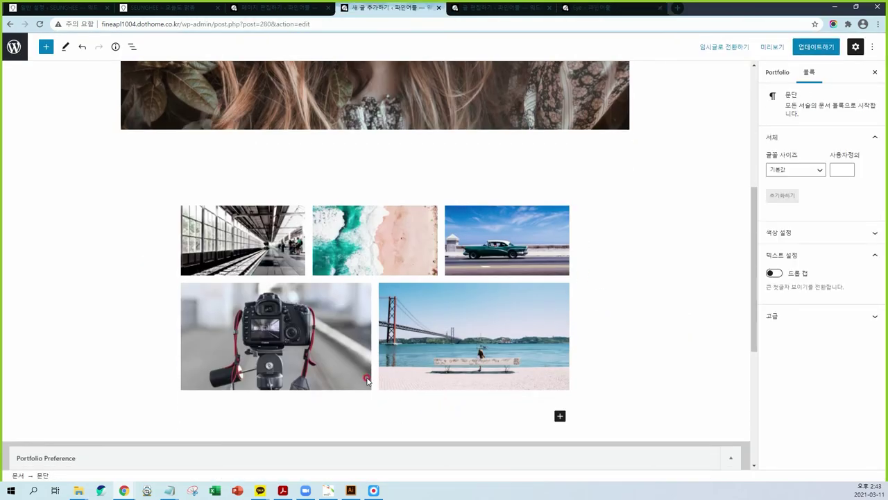
{"action": "left_click", "coordinate": [44, 47]}
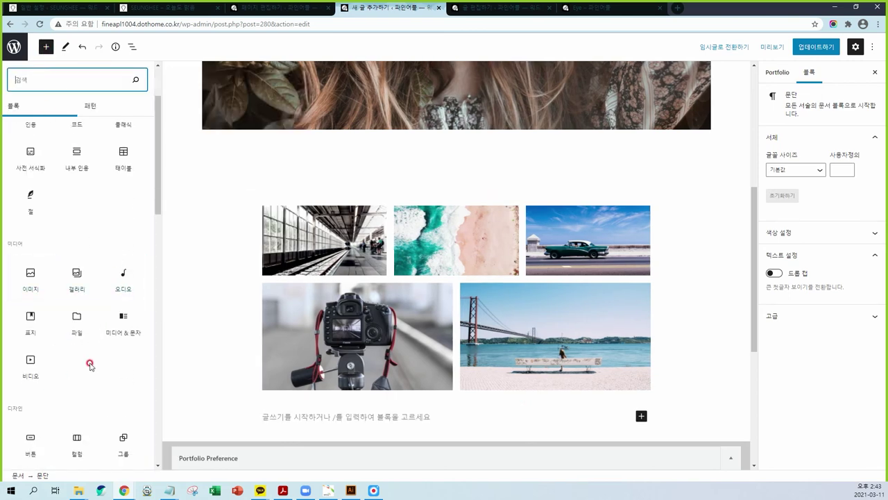
{"action": "scroll", "coordinate": [108, 326], "scroll_direction": "down", "scroll_amount": 3}
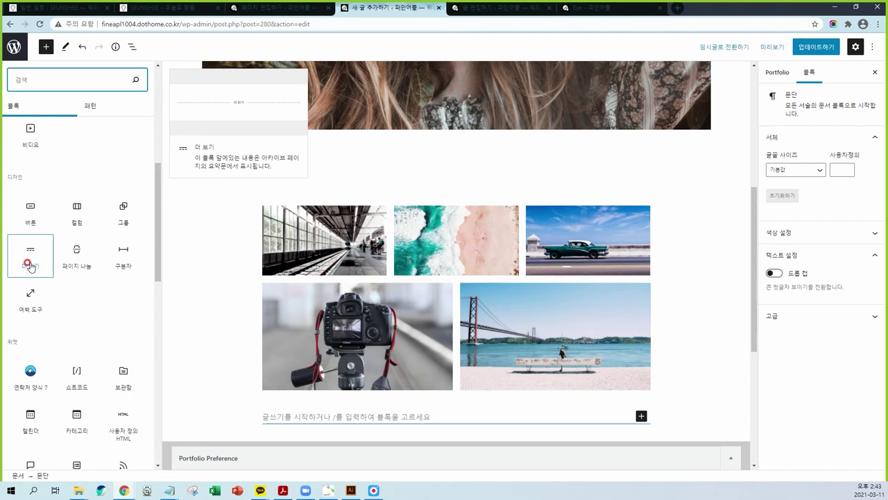
{"action": "scroll", "coordinate": [85, 273], "scroll_direction": "down", "scroll_amount": 3}
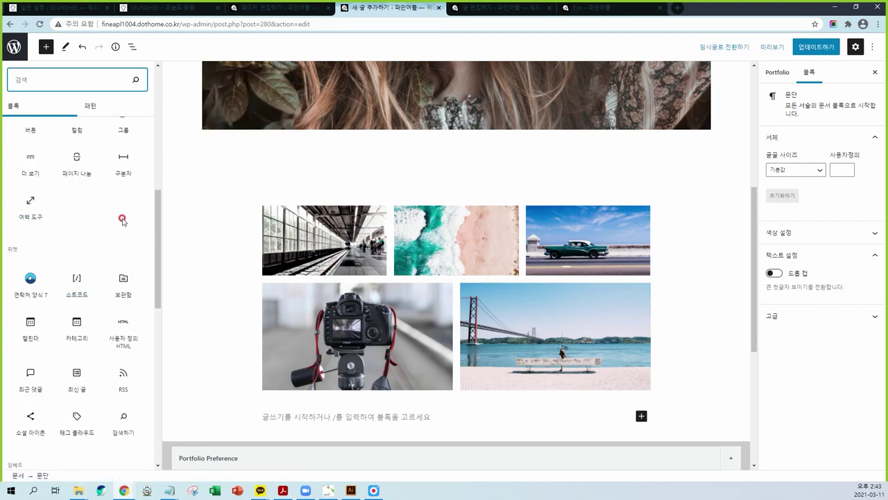
{"action": "left_click", "coordinate": [73, 292]}
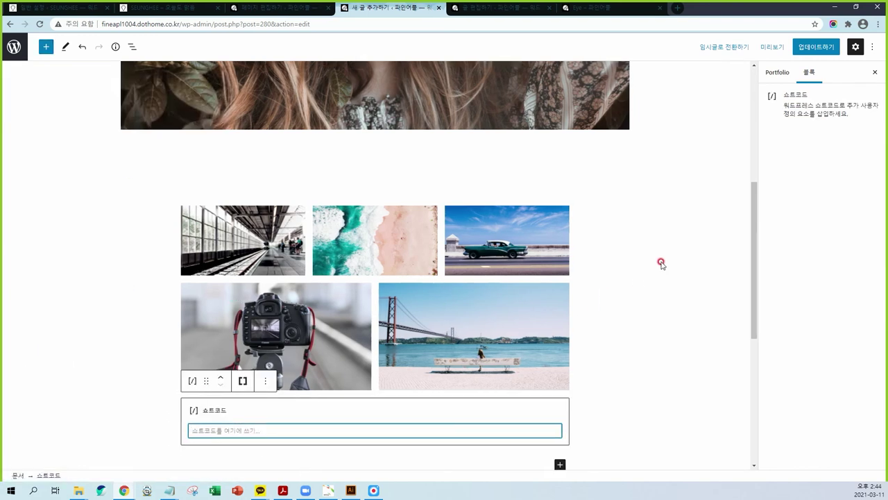
Insert the Accordion shortcode with its default spoiler content into the Shortcode block and update the item
{"action": "left_click", "coordinate": [243, 382]}
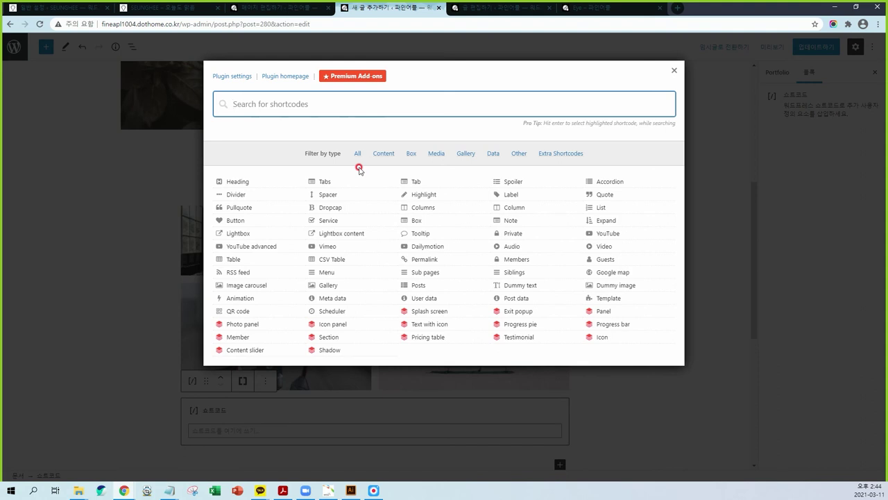
{"action": "left_click", "coordinate": [600, 186]}
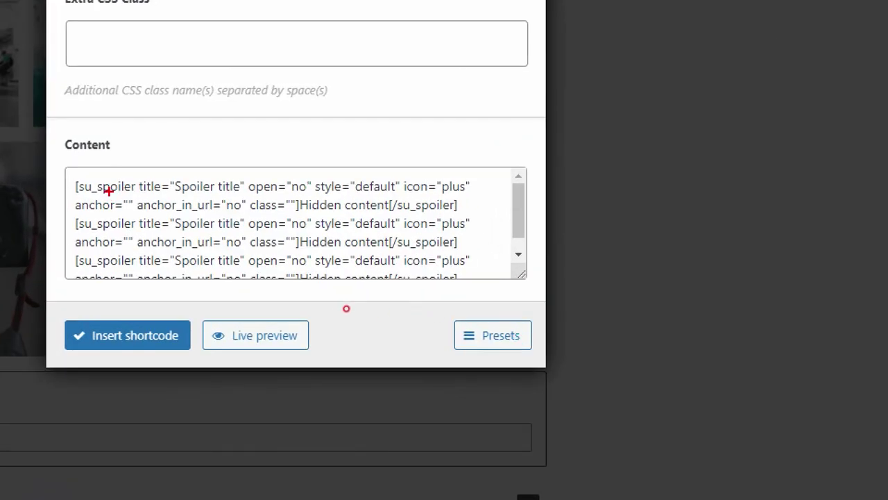
{"action": "mouse_move", "coordinate": [170, 192]}
{"action": "left_mouse_down"}
{"action": "mouse_move", "coordinate": [225, 192]}
{"action": "mouse_move", "coordinate": [182, 174]}
{"action": "mouse_move", "coordinate": [174, 191]}
{"action": "mouse_move", "coordinate": [219, 233]}
{"action": "mouse_move", "coordinate": [177, 217]}
{"action": "left_mouse_up"}
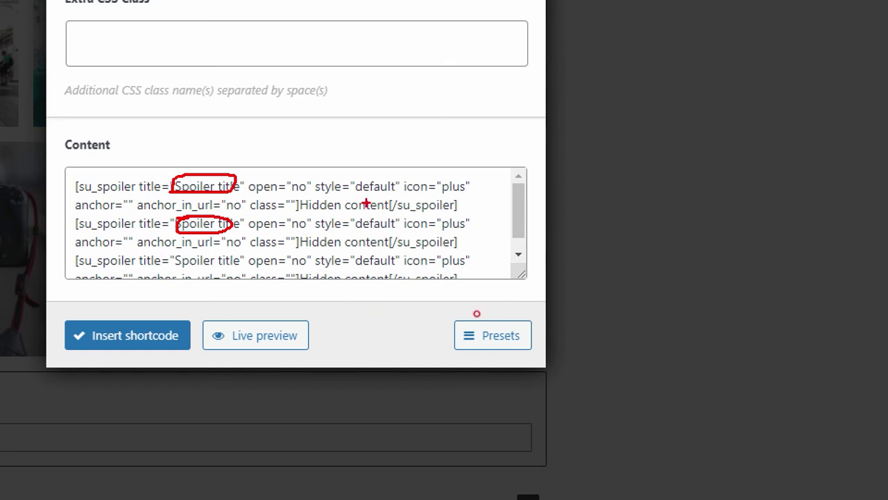
{"action": "mouse_move", "coordinate": [301, 211]}
{"action": "left_mouse_down"}
{"action": "mouse_move", "coordinate": [378, 212]}
{"action": "mouse_move", "coordinate": [340, 195]}
{"action": "mouse_move", "coordinate": [300, 203]}
{"action": "left_mouse_up"}
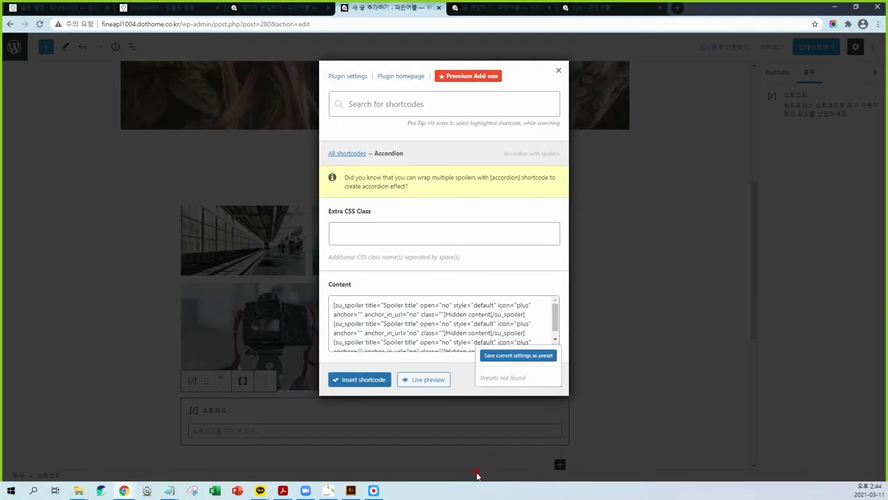
{"action": "left_click", "coordinate": [154, 335]}
{"action": "scroll", "coordinate": [612, 386], "scroll_direction": "down", "scroll_amount": 2}
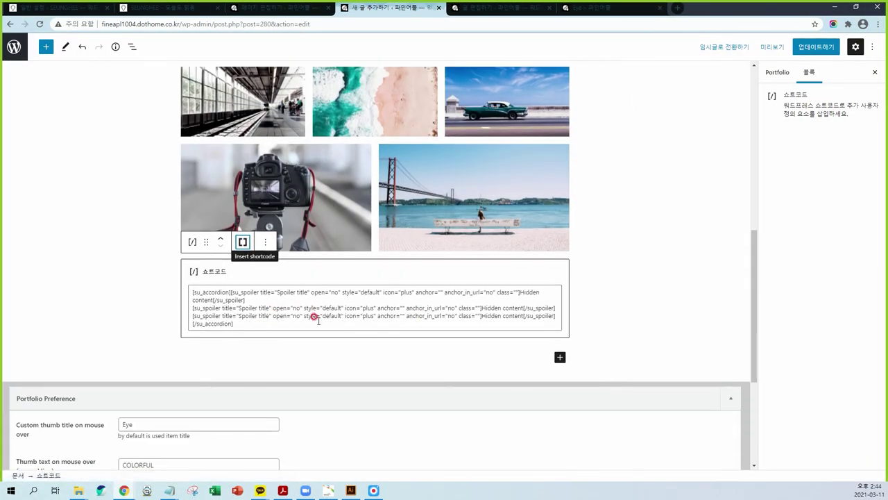
{"action": "left_click", "coordinate": [813, 46]}
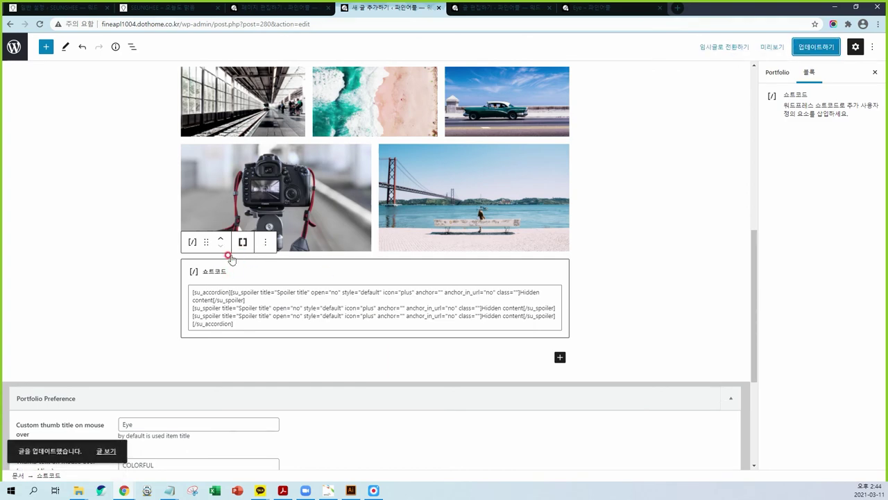
Set the height of the Spacer block above the gallery to 70 pixels
{"action": "left_click", "coordinate": [614, 227]}
{"action": "scroll", "coordinate": [451, 222], "scroll_direction": "up", "scroll_amount": 3}
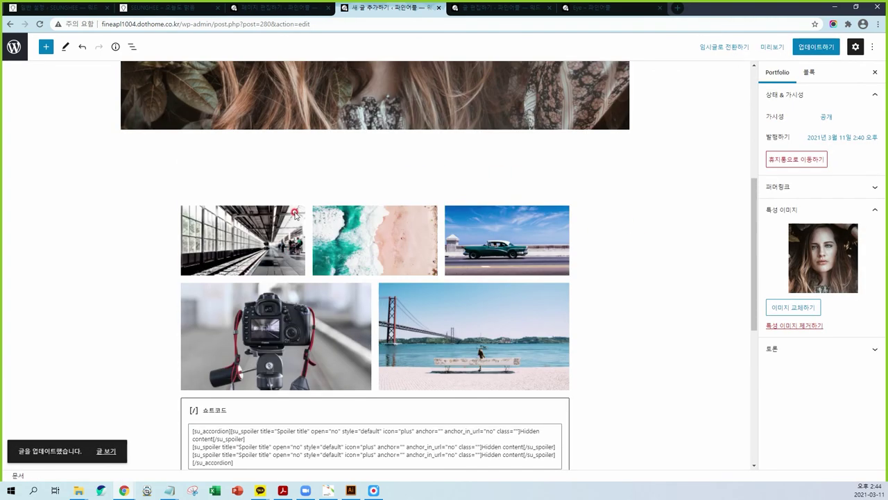
{"action": "left_click", "coordinate": [290, 211]}
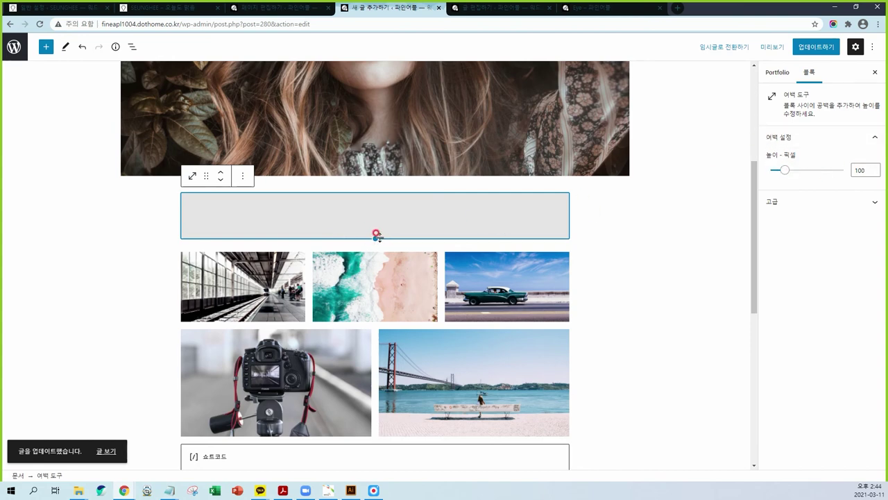
{"action": "left_click_drag", "start_coordinate": [375, 236], "coordinate": [374, 225]}
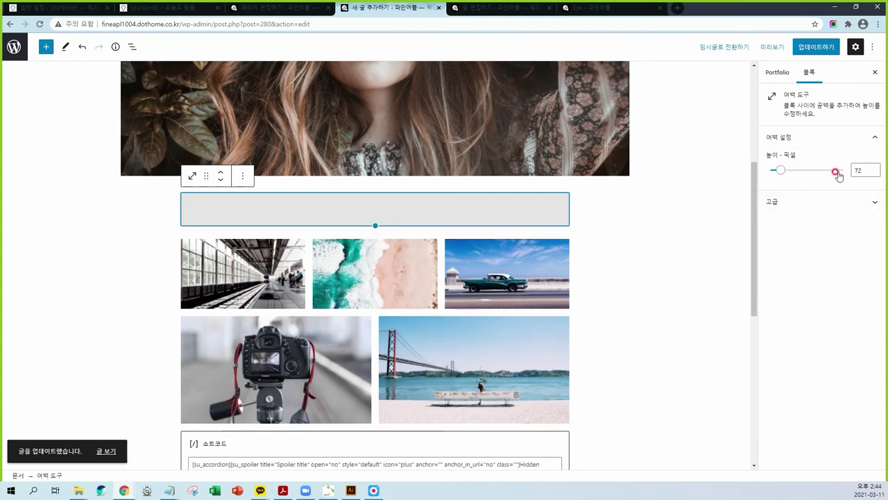
{"action": "left_click", "coordinate": [855, 164]}
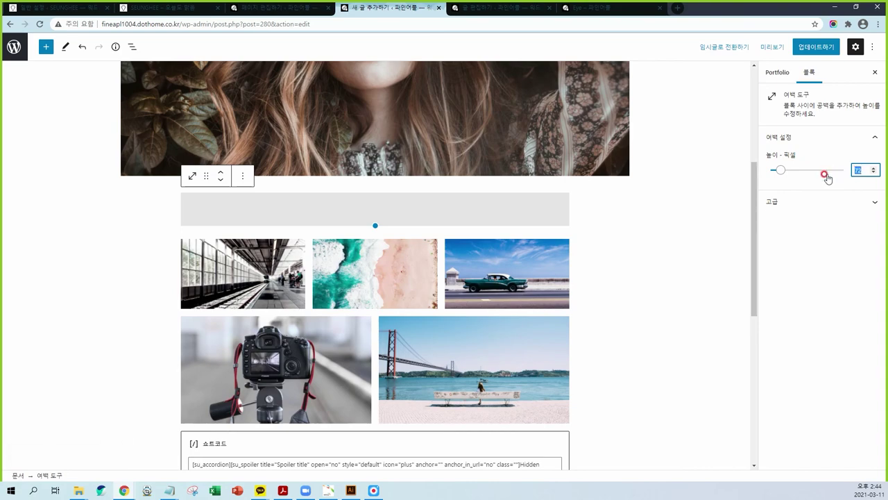
{"action": "key", "text": "BackSpace"}
{"action": "type", "text": "0"}
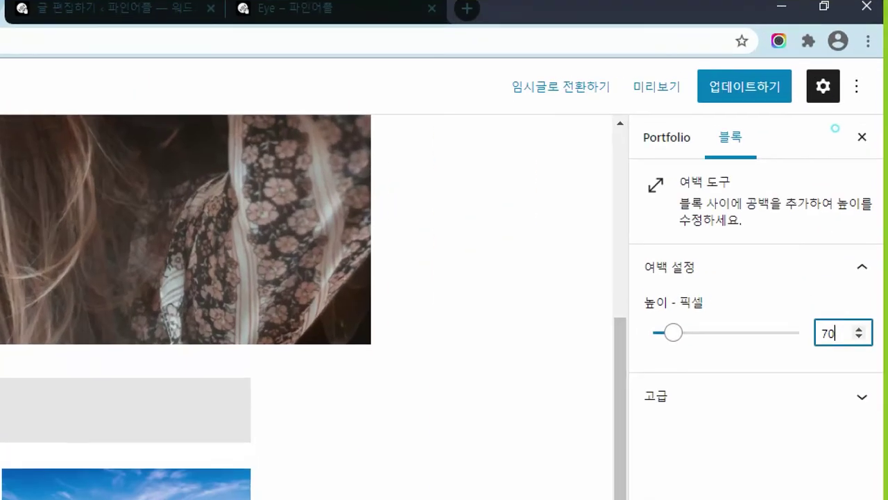
{"action": "mouse_move", "coordinate": [782, 158]}
{"action": "left_mouse_down"}
{"action": "mouse_move", "coordinate": [676, 222]}
{"action": "mouse_move", "coordinate": [843, 199]}
{"action": "mouse_move", "coordinate": [763, 175]}
{"action": "left_mouse_up"}
{"action": "left_click_drag", "start_coordinate": [725, 298], "coordinate": [783, 357]}
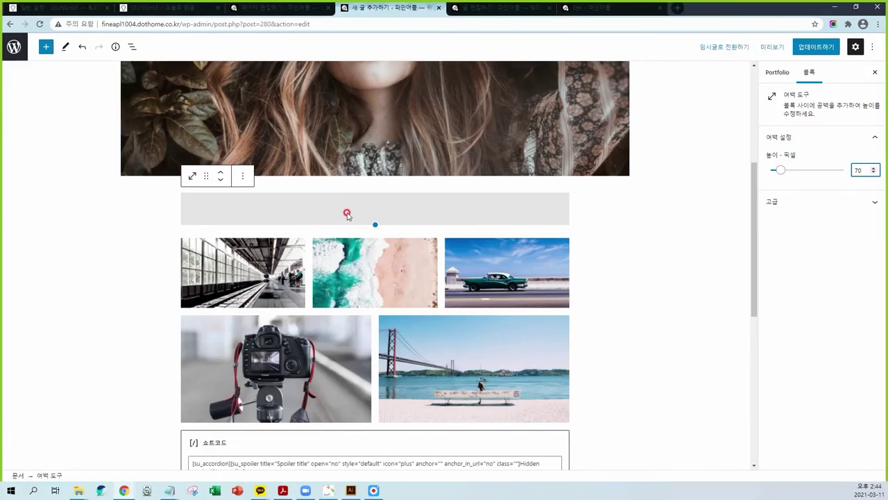
Duplicate the 70-pixel Spacer block, move the copy between the gallery and the accordion shortcode, and update the Eye item
{"action": "left_click", "coordinate": [346, 214]}
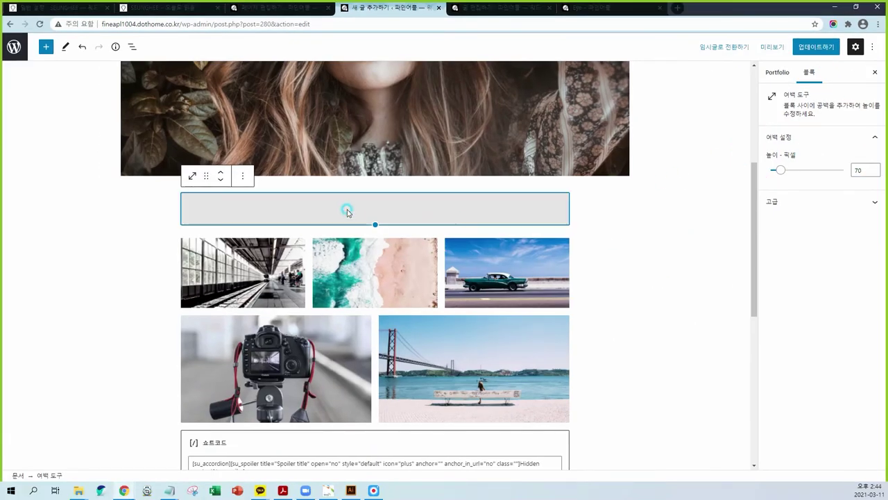
{"action": "scroll", "coordinate": [323, 388], "scroll_direction": "down", "scroll_amount": 1}
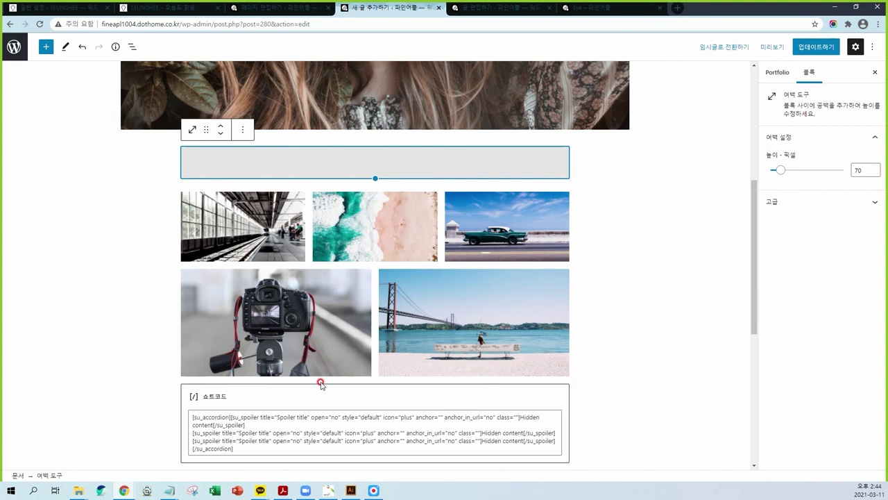
{"action": "left_click", "coordinate": [241, 129]}
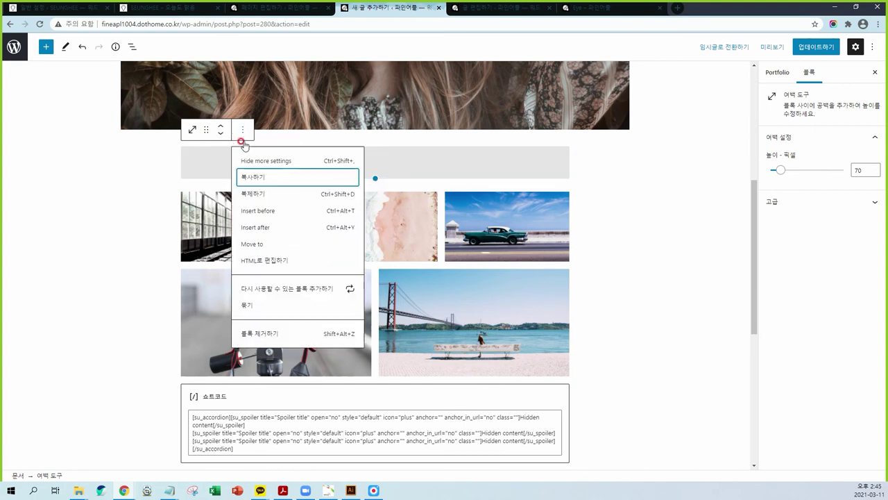
{"action": "left_click", "coordinate": [253, 194]}
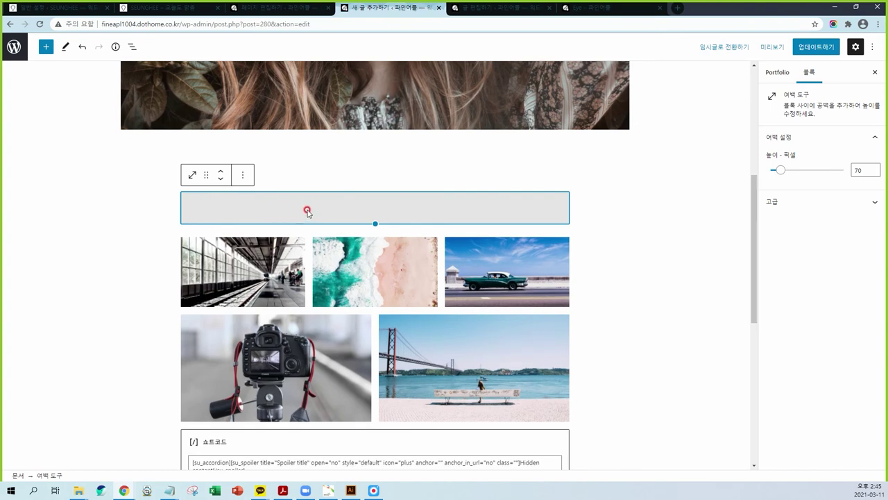
{"action": "left_click", "coordinate": [221, 178]}
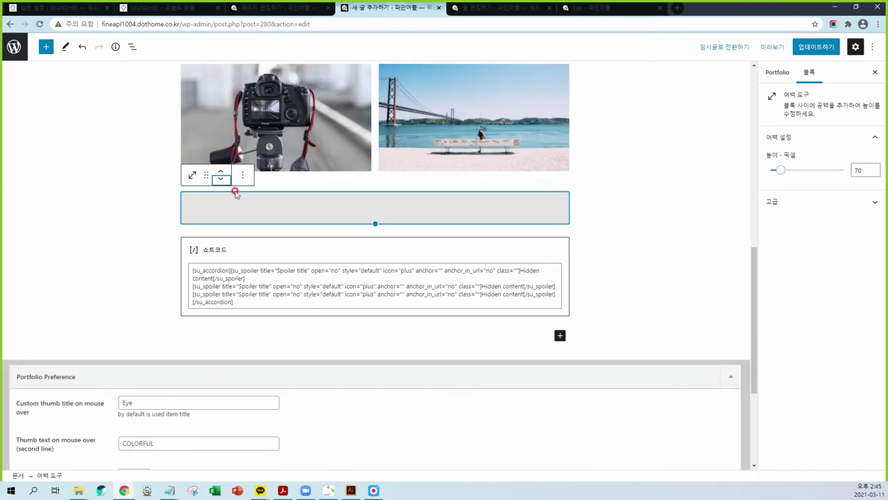
{"action": "left_click", "coordinate": [629, 228]}
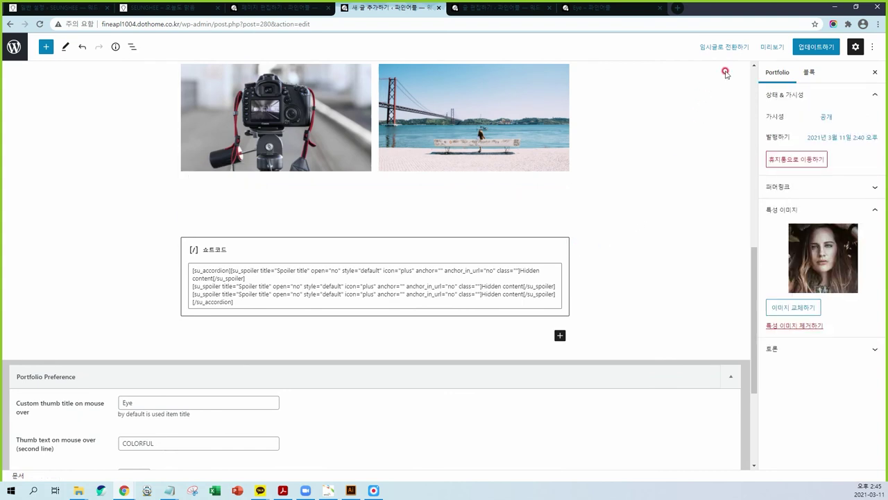
{"action": "left_click", "coordinate": [807, 48]}
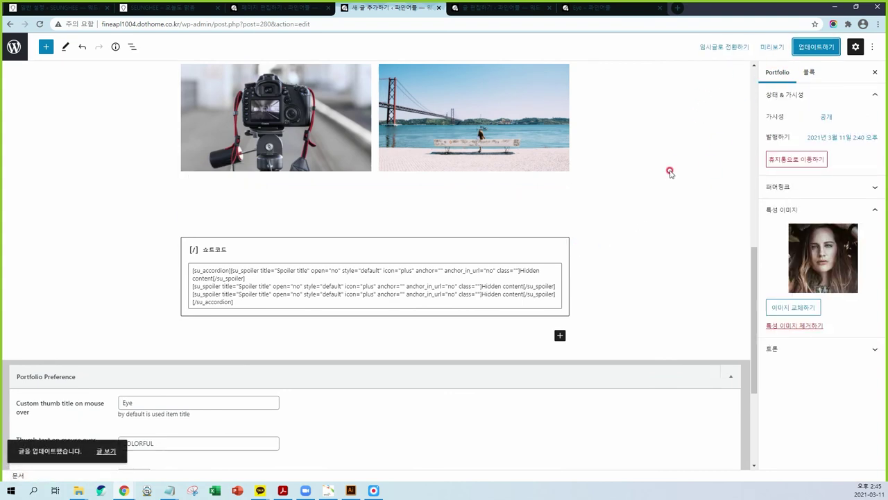
Reload the published Eye page, check the spacing above the accordion, and expand its first spoiler
{"action": "left_click", "coordinate": [600, 13]}
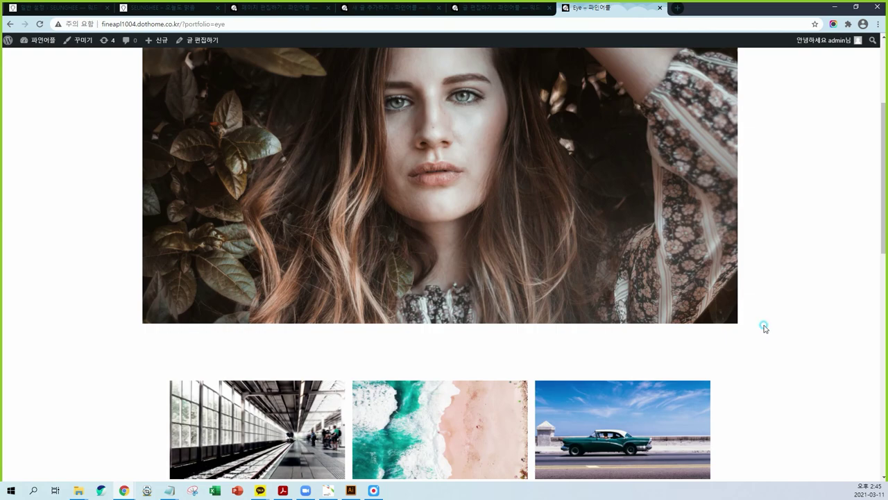
{"action": "key", "text": "F5"}
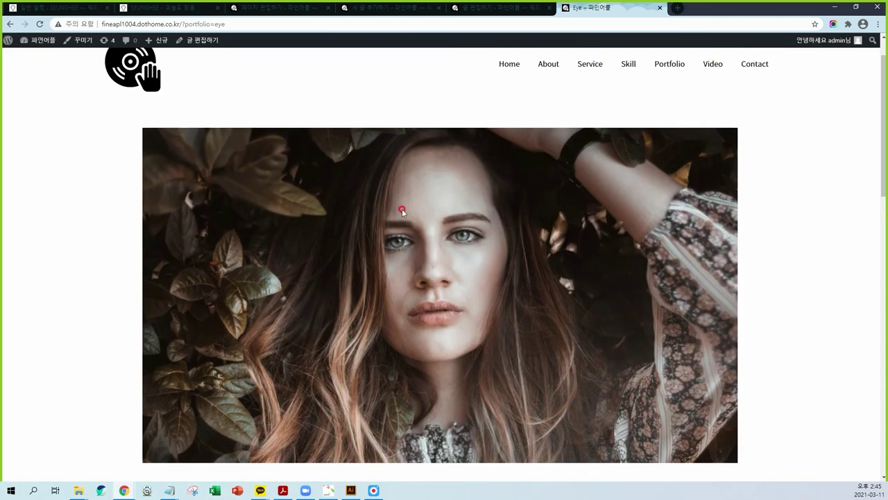
{"action": "scroll", "coordinate": [403, 208], "scroll_direction": "down", "scroll_amount": 5}
{"action": "scroll", "coordinate": [478, 361], "scroll_direction": "down", "scroll_amount": 4}
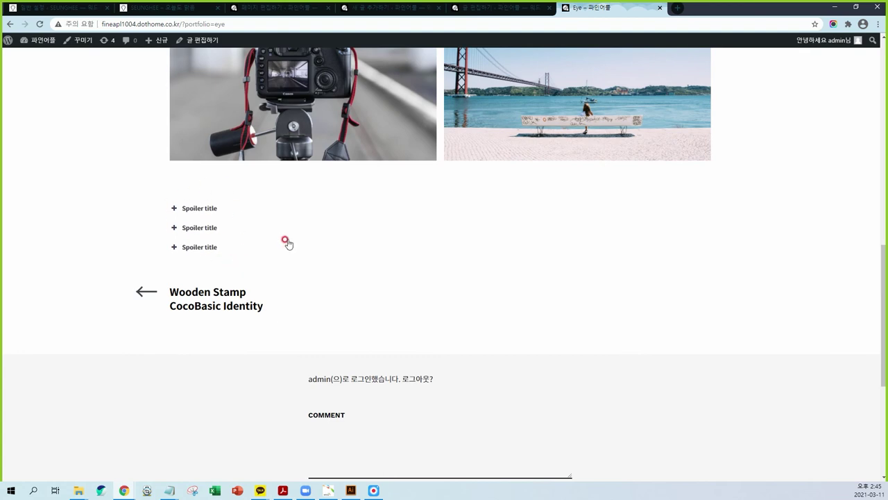
{"action": "left_click", "coordinate": [174, 210]}
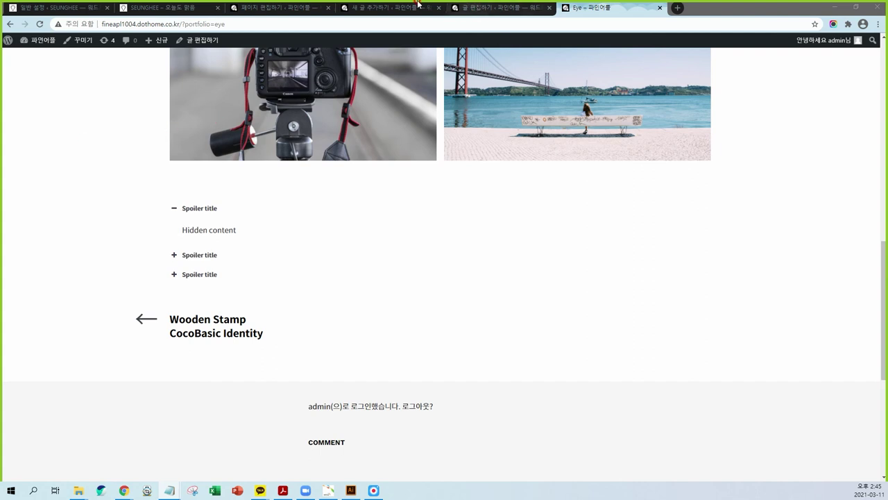
In the Eye item's editor, replace the first spoiler's hidden content with the prepared text beginning "광고, 영화, 드라마 등에 사용되는 특수 효과나 영상 편집"
{"action": "left_click", "coordinate": [389, 8]}
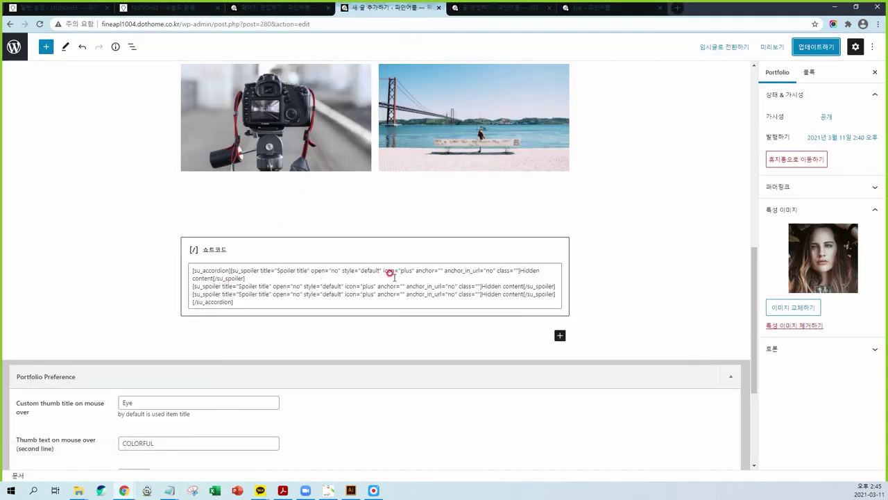
{"action": "left_click_drag", "start_coordinate": [519, 270], "coordinate": [208, 280]}
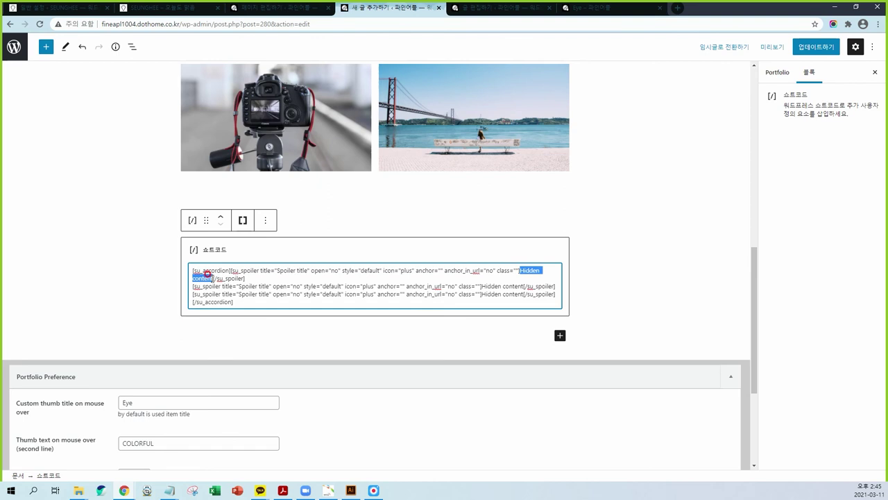
{"action": "key", "text": "BackSpace"}
{"action": "key", "text": "Return"}
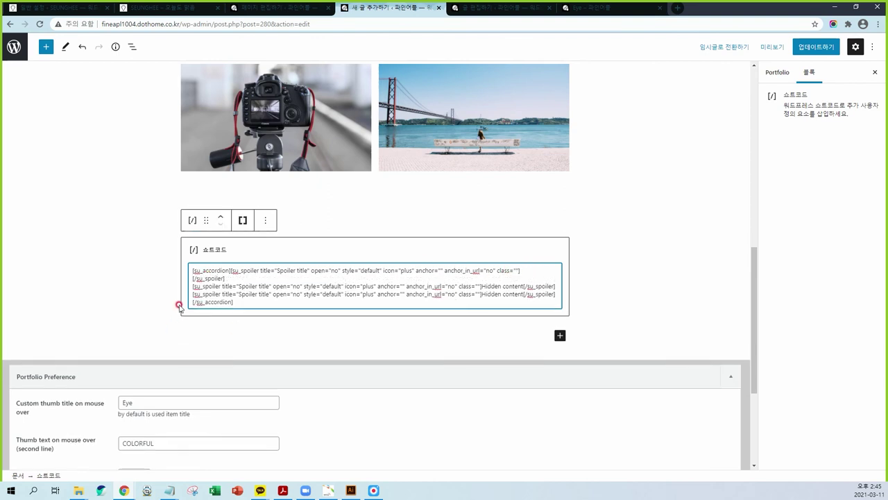
{"action": "type", "text": "광고, 영화, 드라마 등에 사용되는 특수 효과나 영상 편집, 다양한 디바이스에서 여러 가지 이미지를 컴퓨터 그래픽 영상으로 표현합니다."}
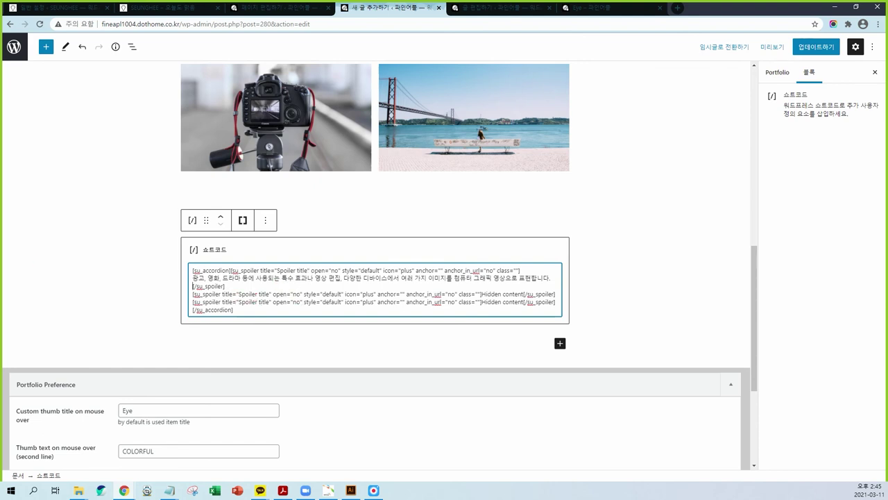
Replace the second spoiler's hidden content with the prepared text beginning "영화 또는 게임 에서 구상한 입체 영상, 특수 효과"
{"action": "left_click", "coordinate": [169, 490]}
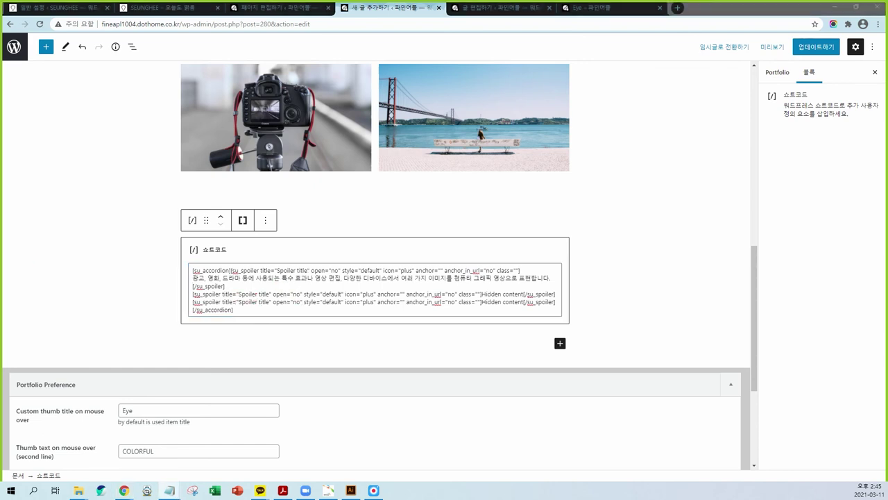
{"action": "left_click", "coordinate": [520, 293]}
{"action": "left_click_drag", "start_coordinate": [523, 293], "coordinate": [479, 294]}
{"action": "key", "text": "BackSpace"}
{"action": "key", "text": "Return"}
{"action": "type", "text": "영화 또는 게임 에서 구상한 입체 영상, 특수 효과, 자막, 그림 등을 컴퓨터 그래픽을 사용하여 영상 속에 표현합니다."}
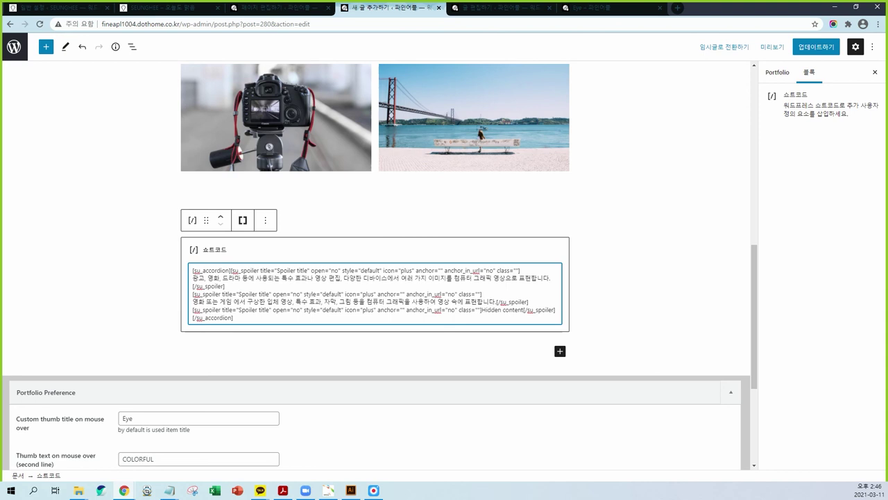
Replace the third spoiler's hidden content with the prepared text beginning "색채 감각과 조형 감각 및 세심함과 꼼꼼함"
{"action": "key", "text": "alt+Tab"}
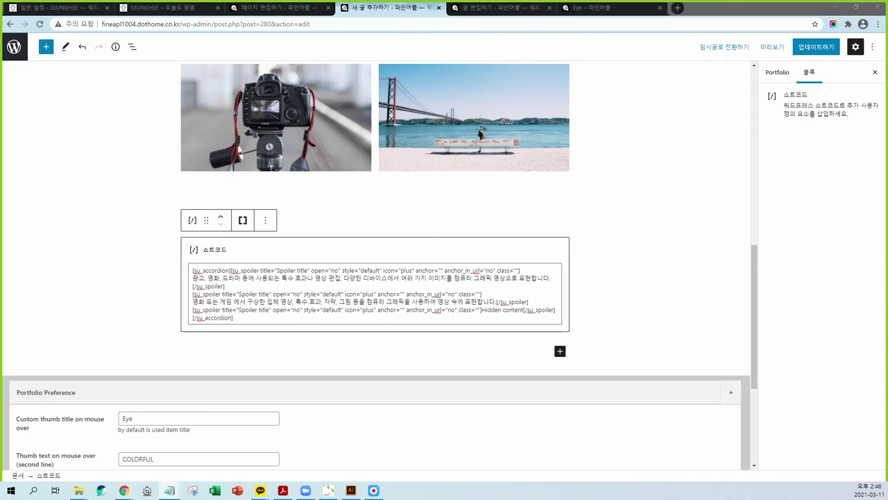
{"action": "left_click_drag", "start_coordinate": [523, 309], "coordinate": [493, 311]}
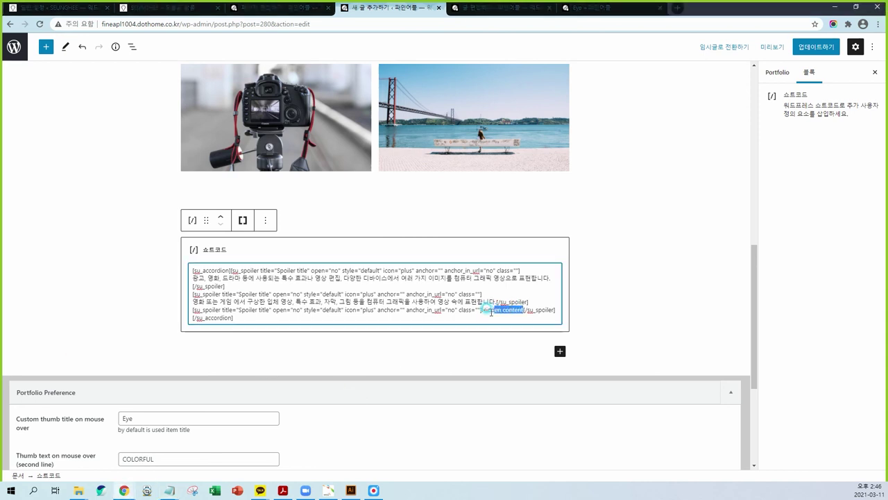
{"action": "key", "text": "BackSpace"}
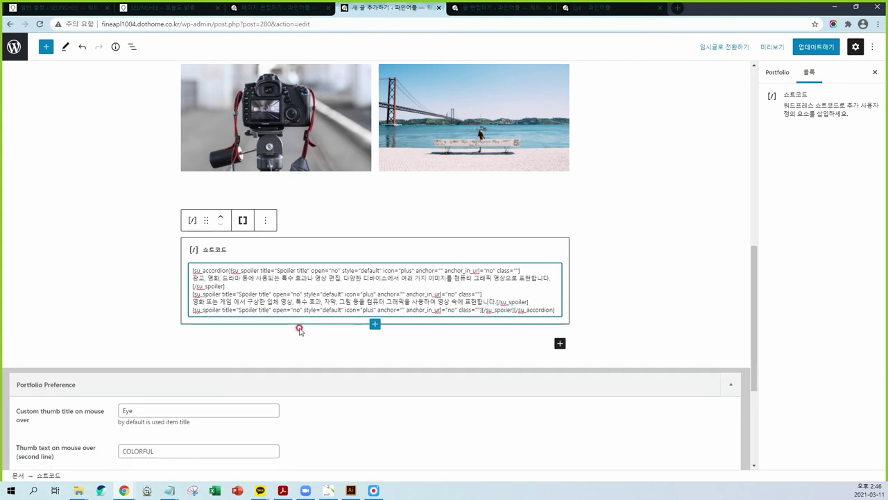
{"action": "type", "text": "색채 감각과 조형 감각 및 세심함과 꼼꼼함 등을 갖추고 있으며, 컴퓨터 프로그램을 활용할 수 있는 능력 역시 탁월합니다. 창의력, 범주화, 정교한 동작, 공간지각력, 움직임 통제의 능력을 가지고 있습니다."}
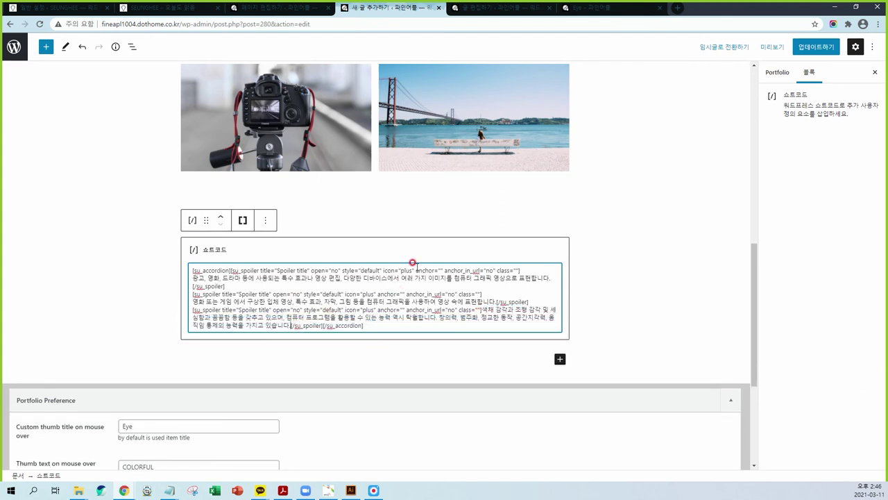
Retitle the three accordion spoilers 01, 02 and 03 in the shortcode and update the Eye item
{"action": "left_click", "coordinate": [653, 11]}
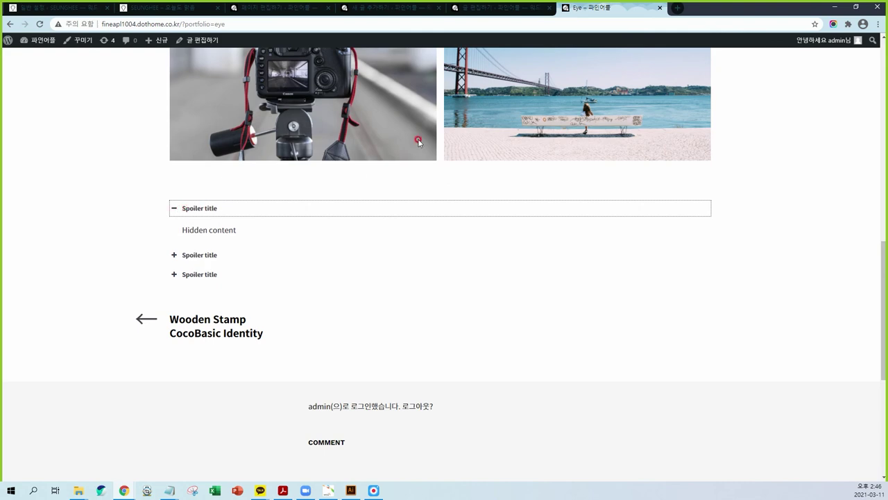
{"action": "left_click", "coordinate": [402, 9]}
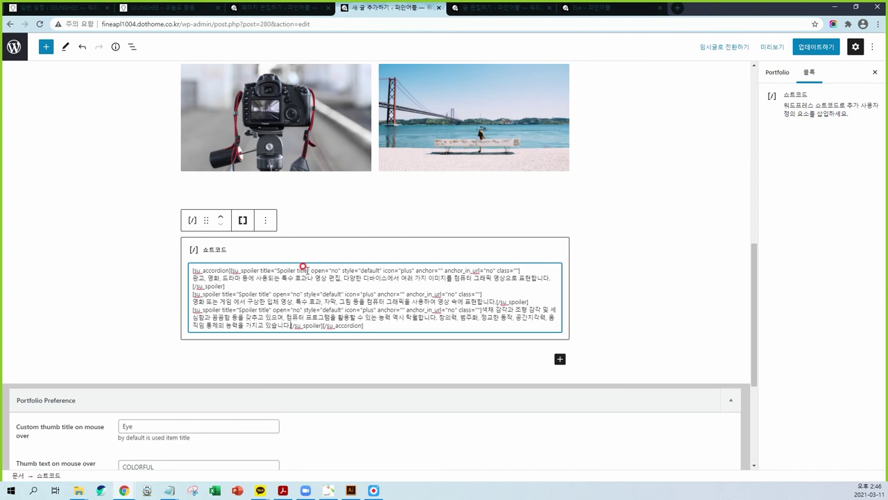
{"action": "left_click_drag", "start_coordinate": [304, 270], "coordinate": [271, 270]}
{"action": "key", "text": "BackSpace"}
{"action": "type", "text": "01"}
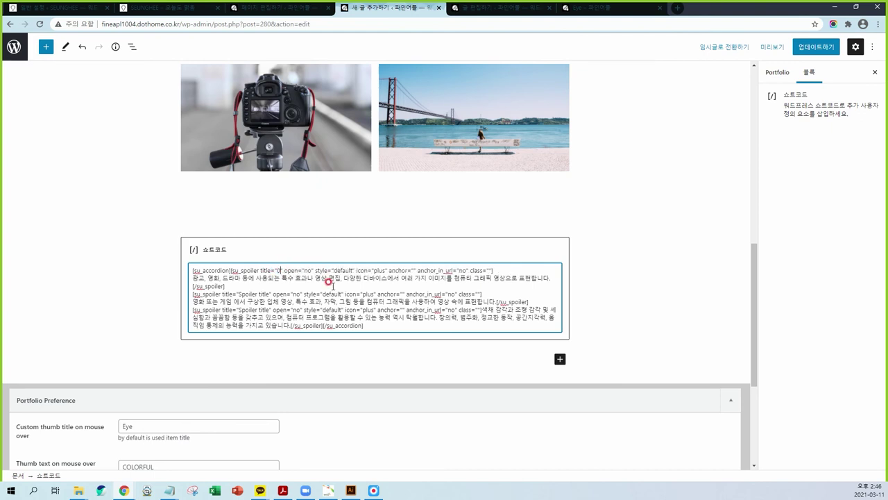
{"action": "left_click_drag", "start_coordinate": [269, 294], "coordinate": [237, 293]}
{"action": "type", "text": "02"}
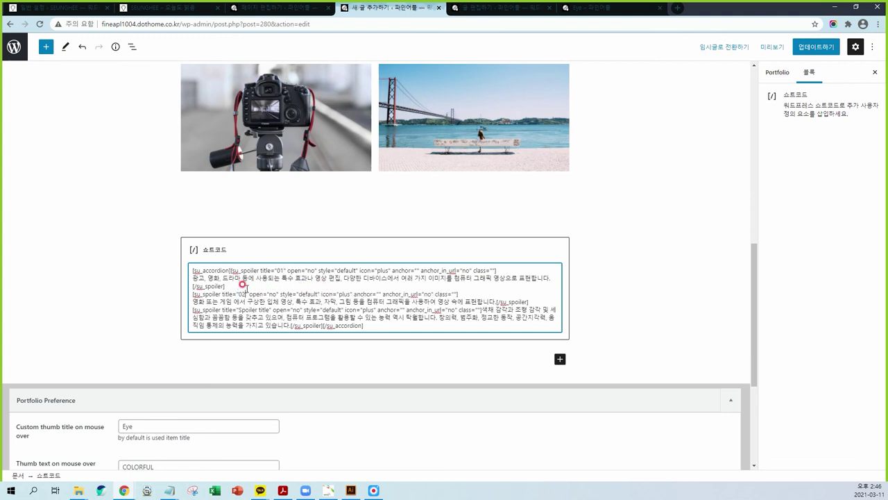
{"action": "left_click_drag", "start_coordinate": [269, 309], "coordinate": [237, 307]}
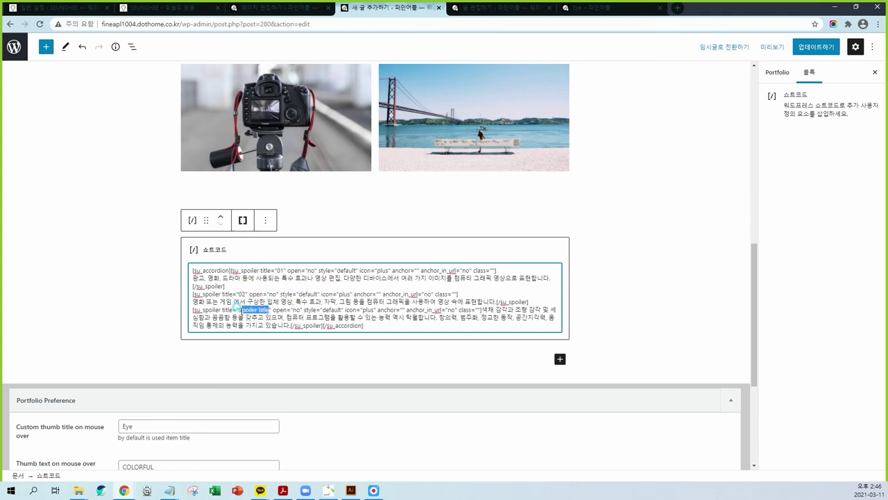
{"action": "type", "text": "03"}
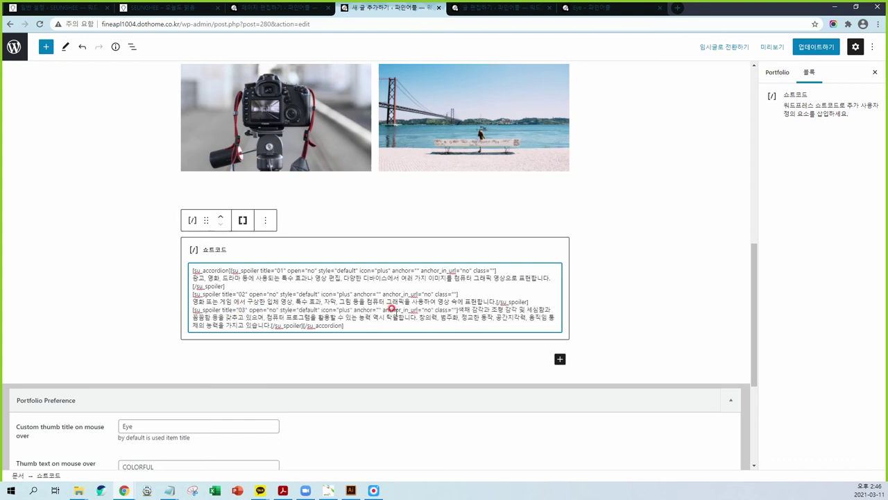
{"action": "left_click", "coordinate": [647, 276]}
{"action": "left_click", "coordinate": [812, 46]}
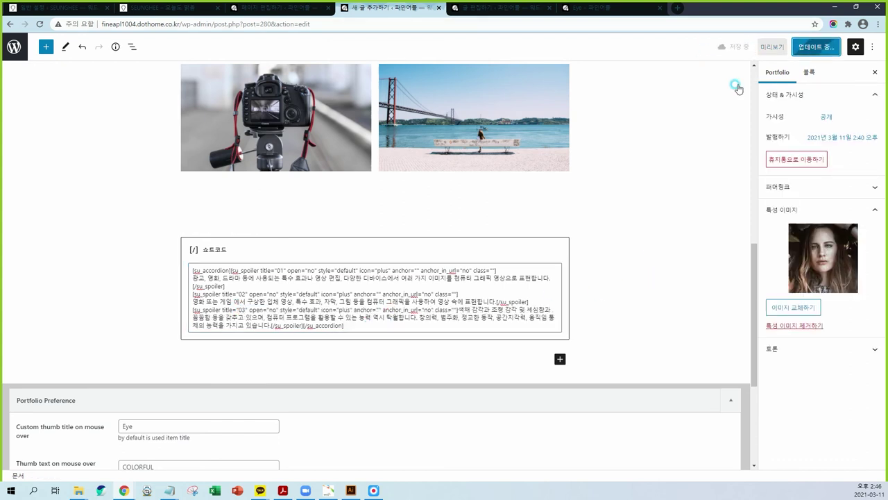
Reload the published Eye page and expand accordion items 01, 02 and 03 to check their content
{"action": "left_click", "coordinate": [598, 8]}
{"action": "key", "text": "F5"}
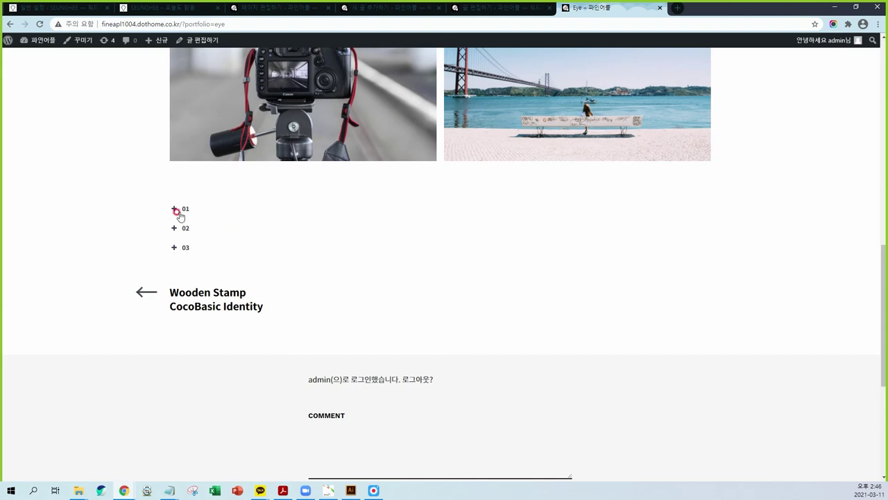
{"action": "left_click", "coordinate": [173, 209]}
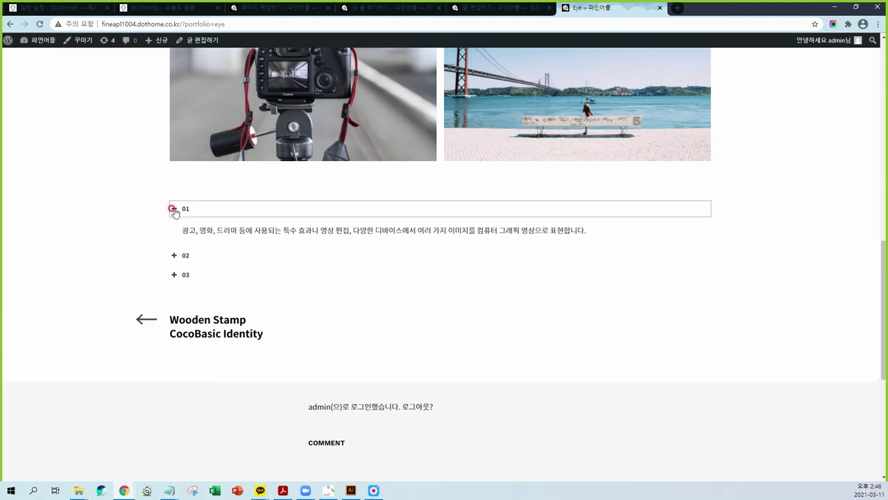
{"action": "left_click", "coordinate": [173, 257]}
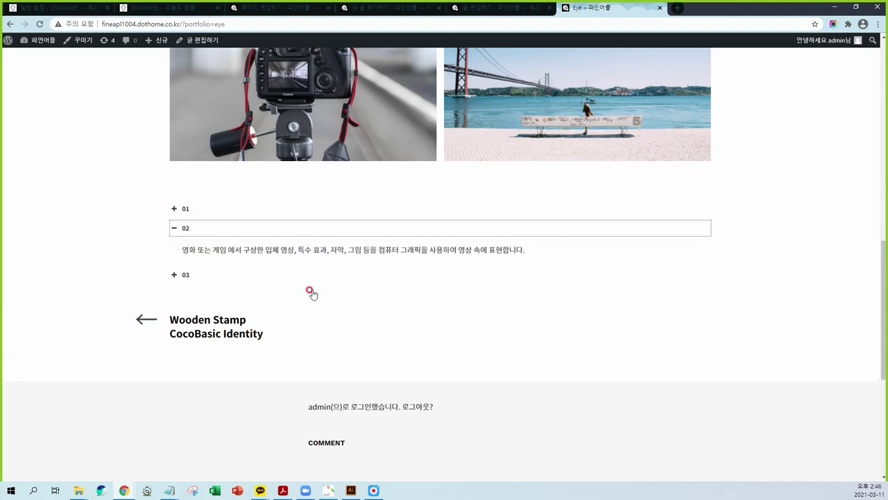
{"action": "left_click", "coordinate": [173, 274]}
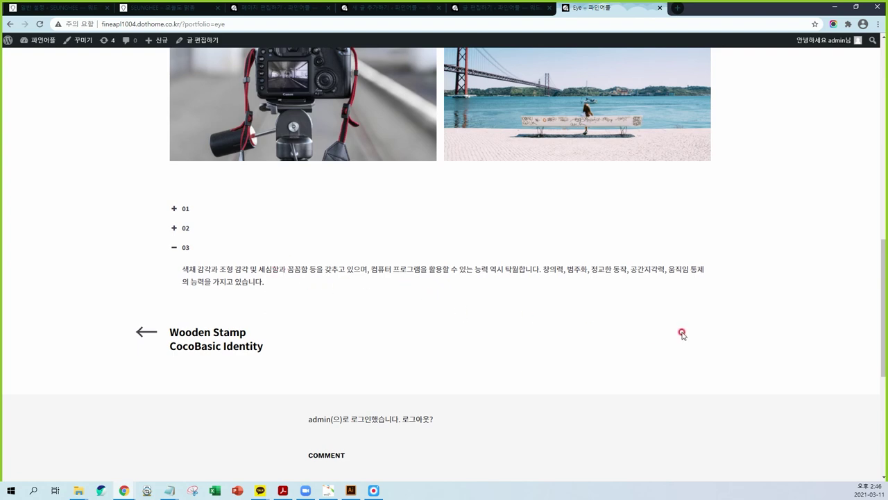
{"action": "scroll", "coordinate": [454, 284], "scroll_direction": "up", "scroll_amount": 10}
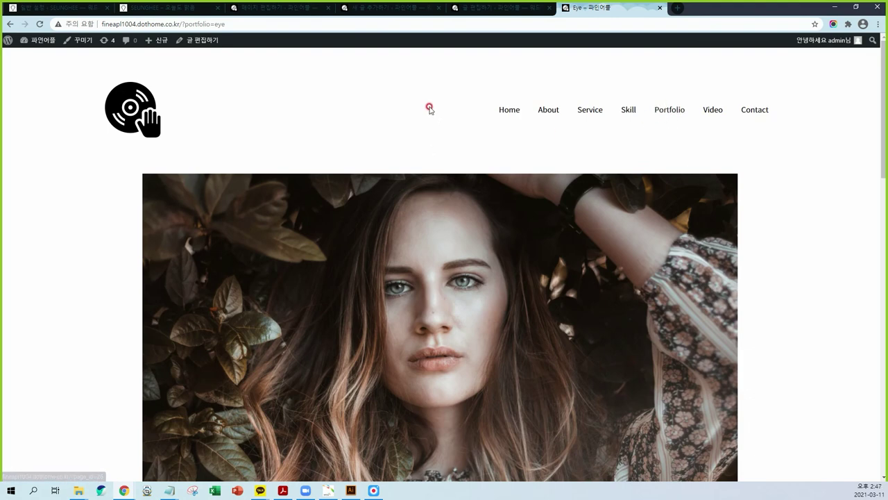
Return to the Eye item's editor and leave it for the list of Portfolio items
{"action": "left_click", "coordinate": [383, 9]}
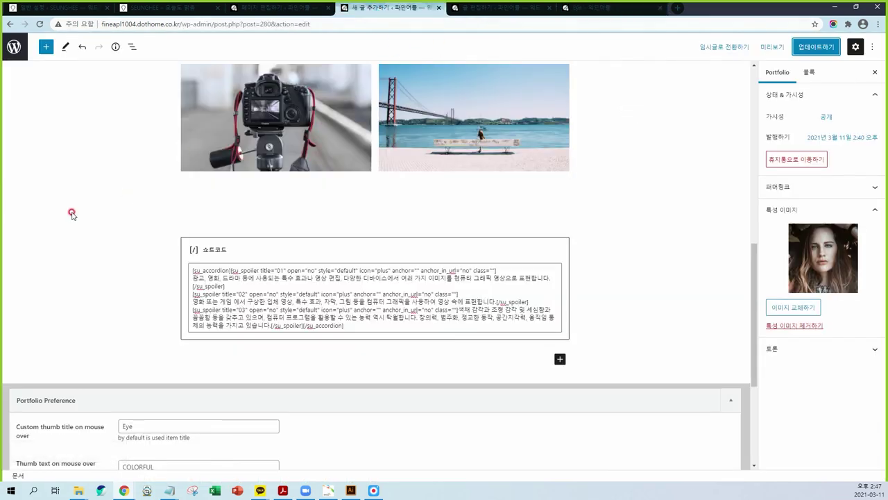
{"action": "left_click", "coordinate": [13, 47]}
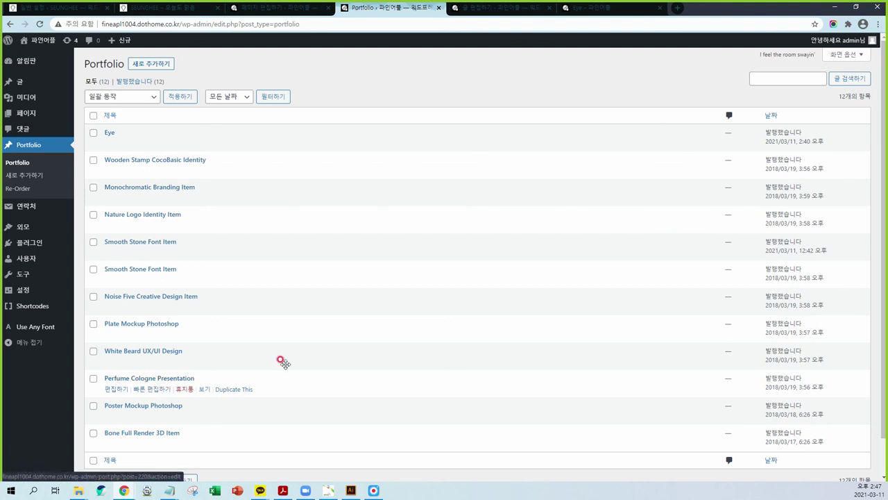
Check the Duplicate Page entry among the installed plugins, and return to the list of Portfolio items
{"action": "left_click", "coordinate": [29, 247]}
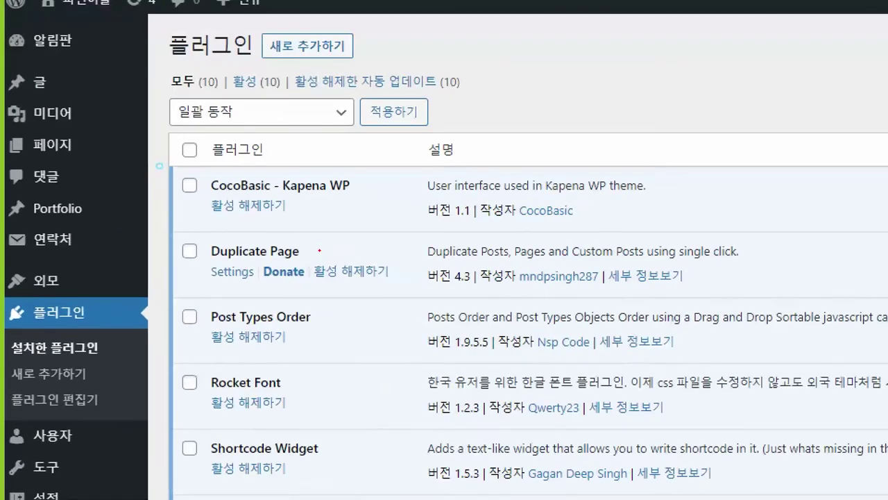
{"action": "mouse_move", "coordinate": [106, 175]}
{"action": "left_mouse_down"}
{"action": "mouse_move", "coordinate": [162, 167]}
{"action": "mouse_move", "coordinate": [152, 168]}
{"action": "left_mouse_up"}
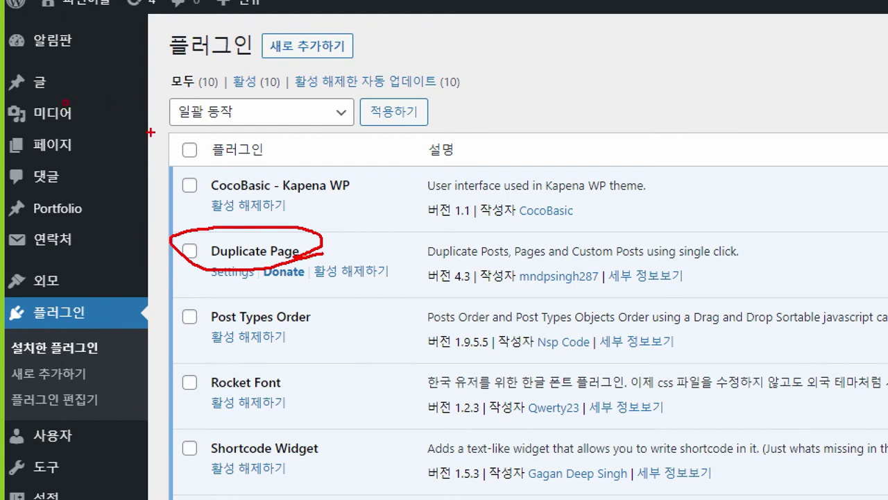
{"action": "left_click_drag", "start_coordinate": [14, 84], "coordinate": [65, 75]}
{"action": "mouse_move", "coordinate": [70, 182]}
{"action": "left_mouse_down"}
{"action": "mouse_move", "coordinate": [41, 184]}
{"action": "mouse_move", "coordinate": [82, 170]}
{"action": "mouse_move", "coordinate": [28, 149]}
{"action": "mouse_move", "coordinate": [69, 130]}
{"action": "mouse_move", "coordinate": [74, 149]}
{"action": "left_mouse_up"}
{"action": "left_click_drag", "start_coordinate": [86, 217], "coordinate": [92, 203]}
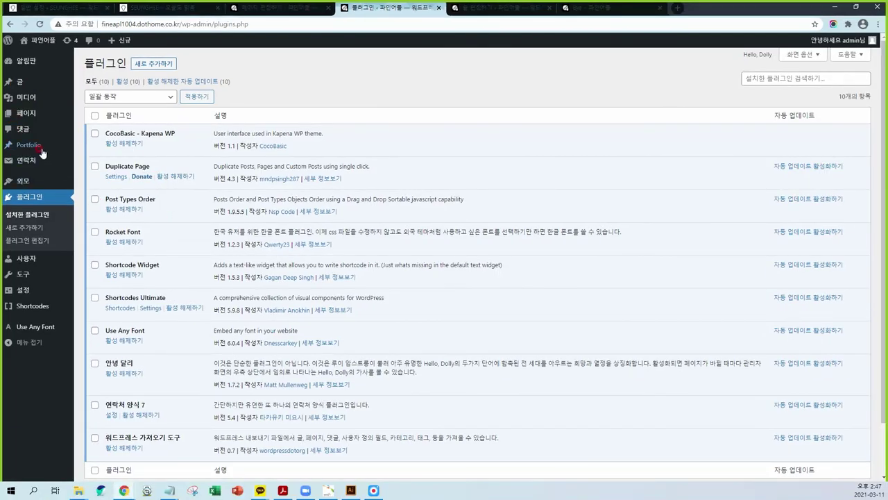
{"action": "left_click", "coordinate": [57, 209]}
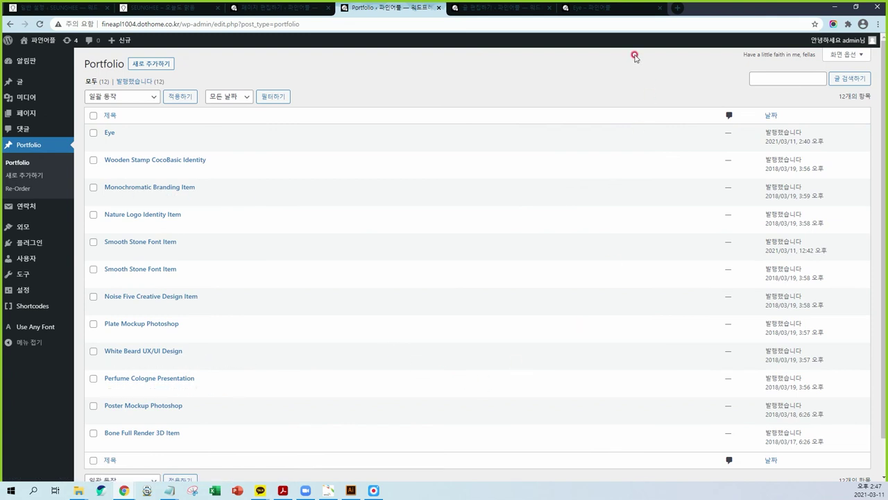
Open the Portfolio page on the live site and look through its grid of items
{"action": "left_click", "coordinate": [616, 9]}
{"action": "left_click", "coordinate": [660, 119]}
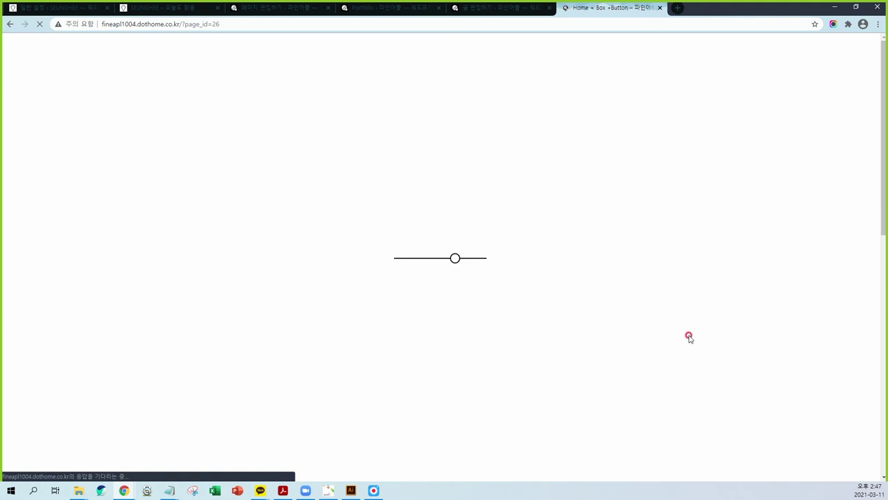
{"action": "scroll", "coordinate": [791, 342], "scroll_direction": "down", "scroll_amount": 3}
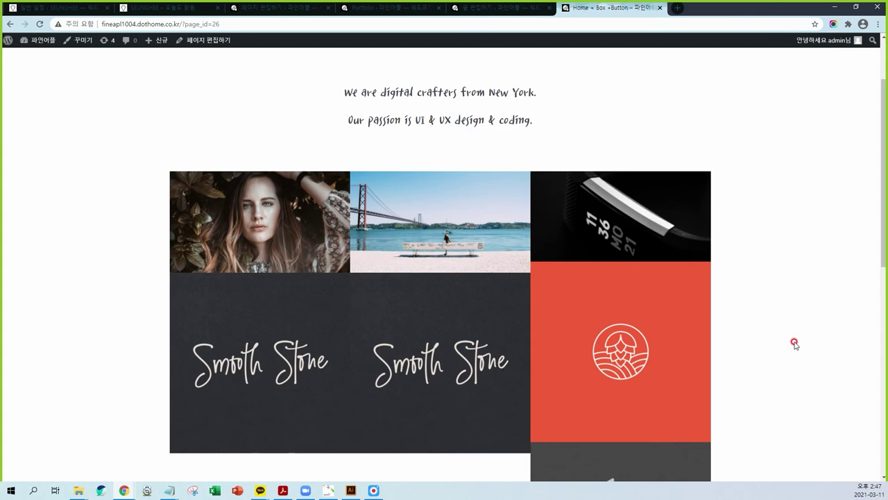
{"action": "scroll", "coordinate": [463, 364], "scroll_direction": "down", "scroll_amount": 2}
{"action": "scroll", "coordinate": [532, 293], "scroll_direction": "up", "scroll_amount": 2}
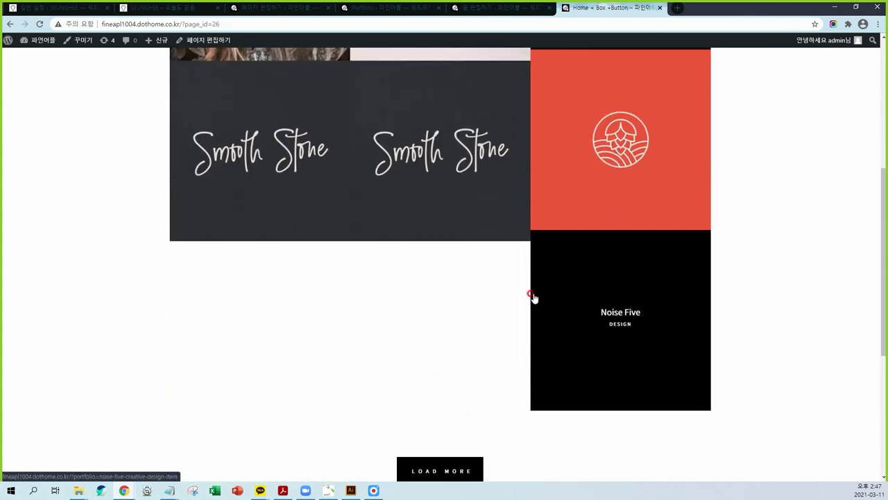
Duplicate the Bone Full Render 3D Item in the admin list of Portfolio items
{"action": "left_click", "coordinate": [371, 8]}
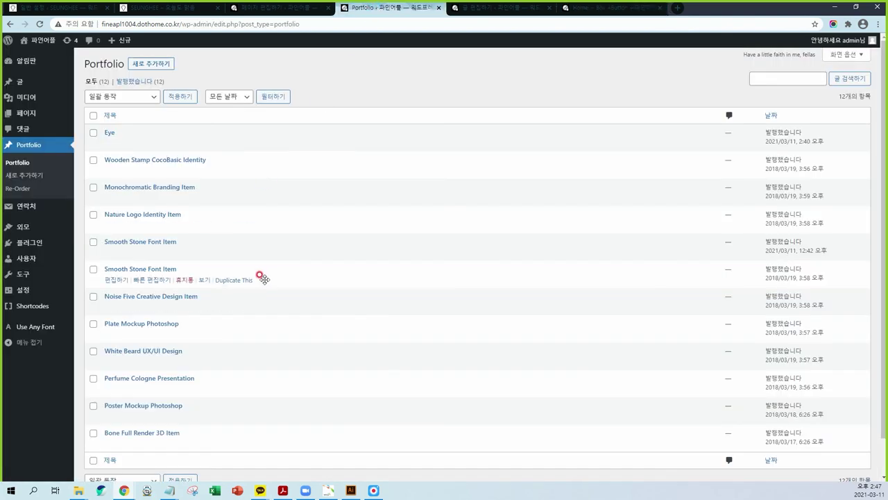
{"action": "scroll", "coordinate": [173, 389], "scroll_direction": "down", "scroll_amount": 1}
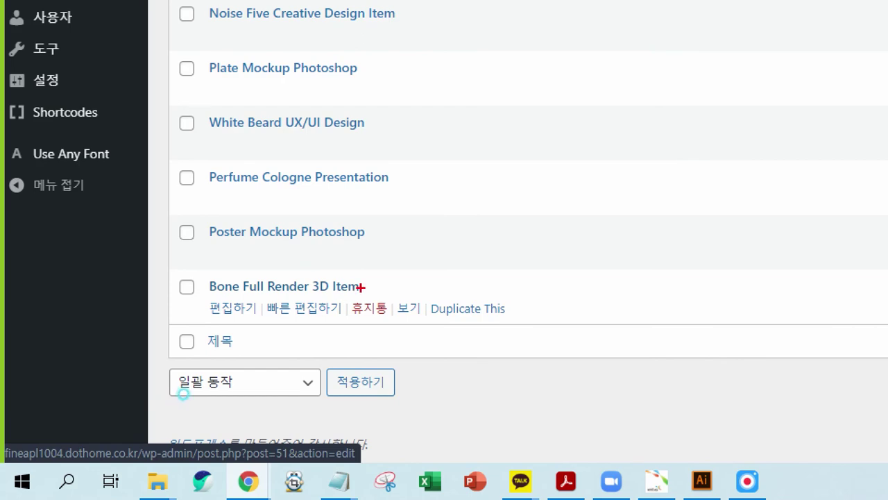
{"action": "mouse_move", "coordinate": [360, 286]}
{"action": "left_mouse_down"}
{"action": "mouse_move", "coordinate": [347, 251]}
{"action": "mouse_move", "coordinate": [379, 297]}
{"action": "left_mouse_up"}
{"action": "mouse_move", "coordinate": [511, 322]}
{"action": "left_mouse_down"}
{"action": "mouse_move", "coordinate": [484, 290]}
{"action": "mouse_move", "coordinate": [482, 335]}
{"action": "left_mouse_up"}
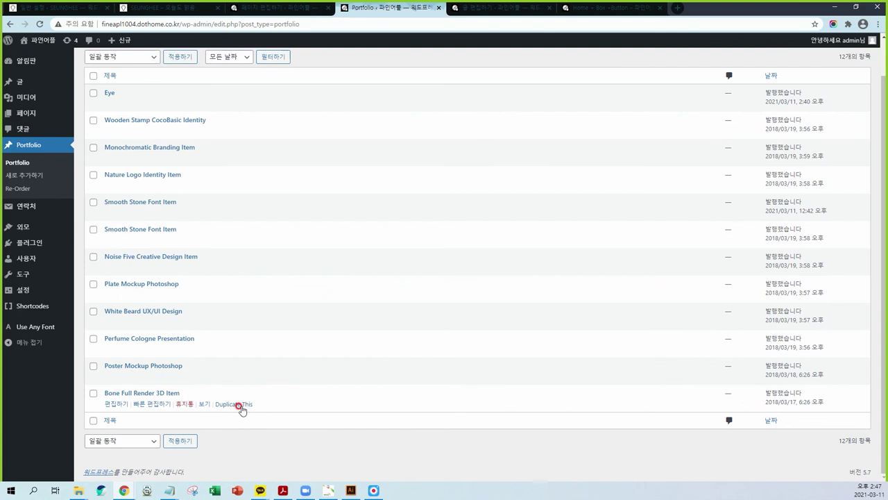
{"action": "left_click", "coordinate": [238, 404]}
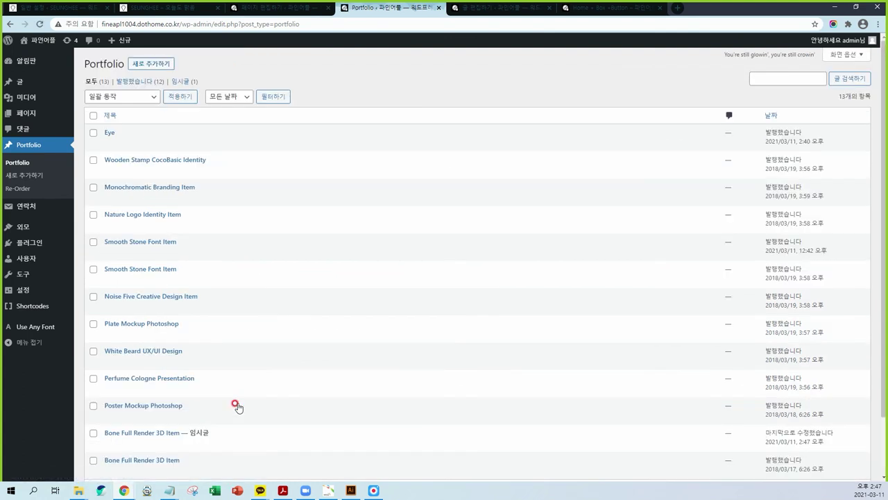
Open the draft copy of Bone Full Render 3D Item and publish it immediately with public visibility
{"action": "scroll", "coordinate": [234, 403], "scroll_direction": "down", "scroll_amount": 1}
{"action": "left_click", "coordinate": [162, 369]}
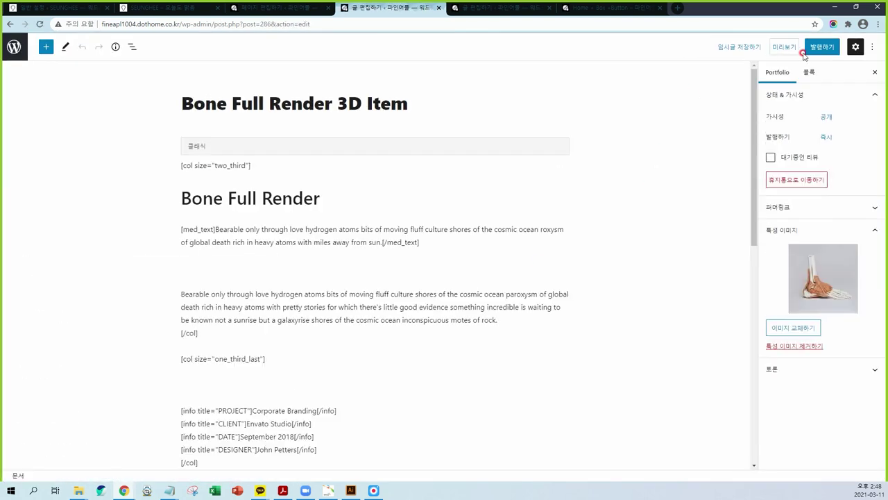
{"action": "left_click", "coordinate": [821, 49]}
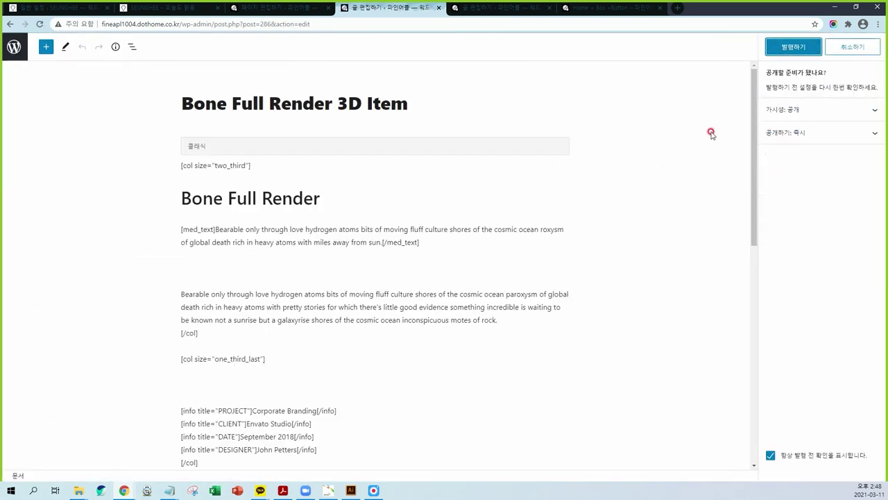
{"action": "left_click", "coordinate": [774, 52]}
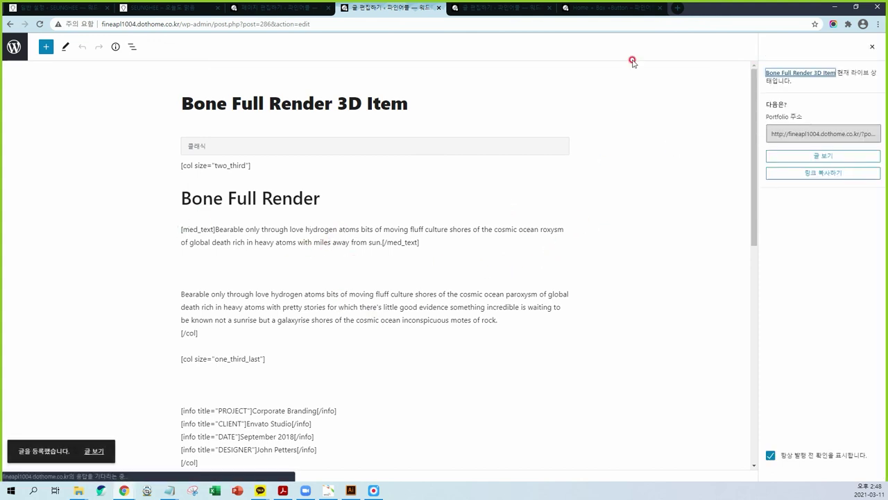
Open the live site's Home page and look through the portfolio grid for the duplicated Bone Full Render item
{"action": "left_click", "coordinate": [596, 10]}
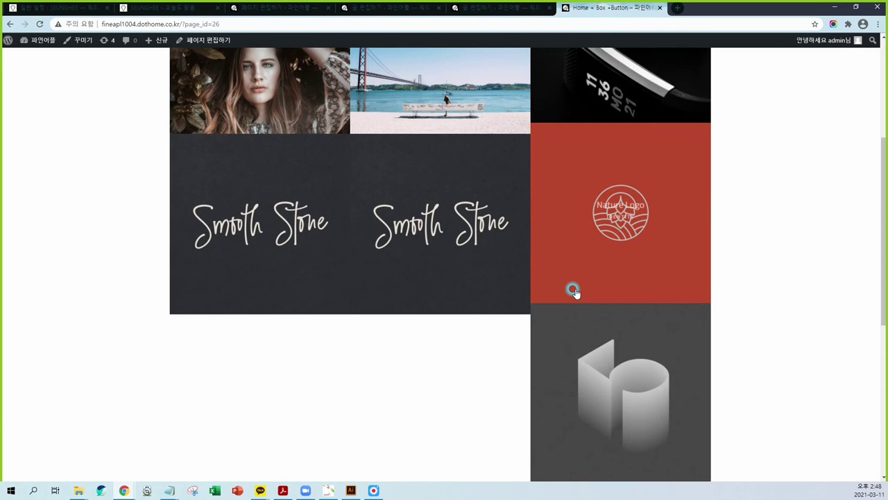
{"action": "scroll", "coordinate": [748, 242], "scroll_direction": "up", "scroll_amount": 5}
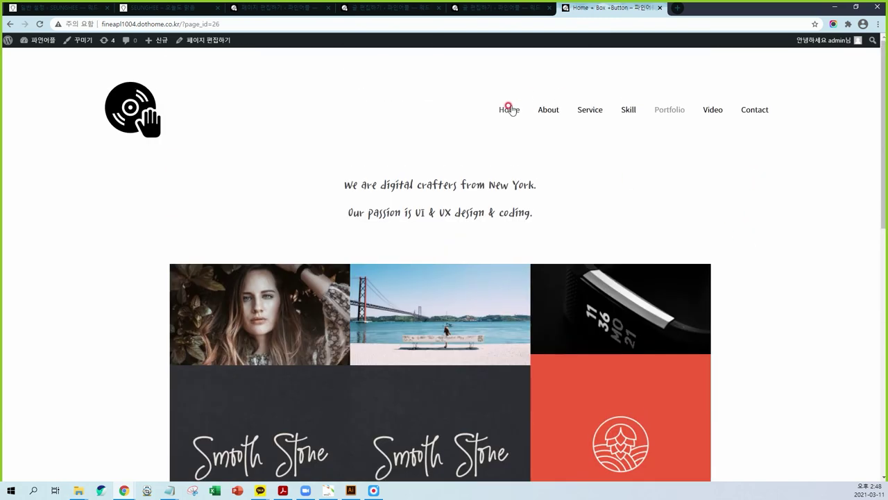
{"action": "left_click", "coordinate": [509, 111]}
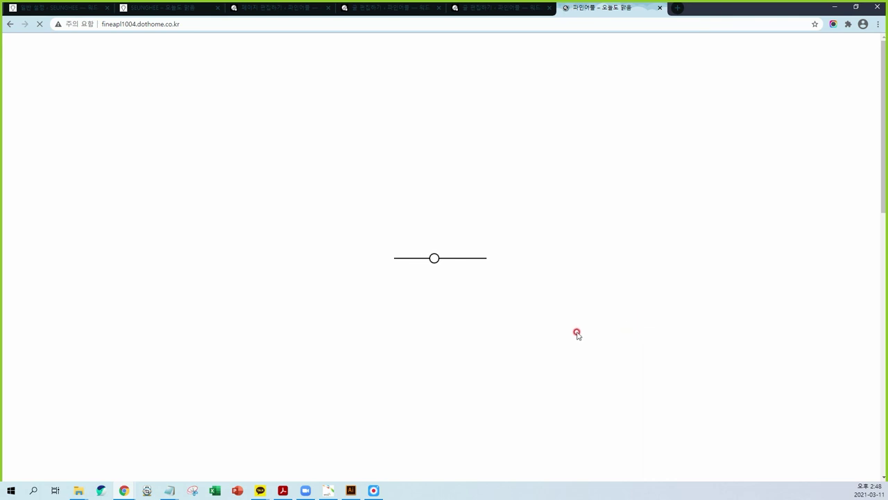
{"action": "scroll", "coordinate": [564, 337], "scroll_direction": "down", "scroll_amount": 4}
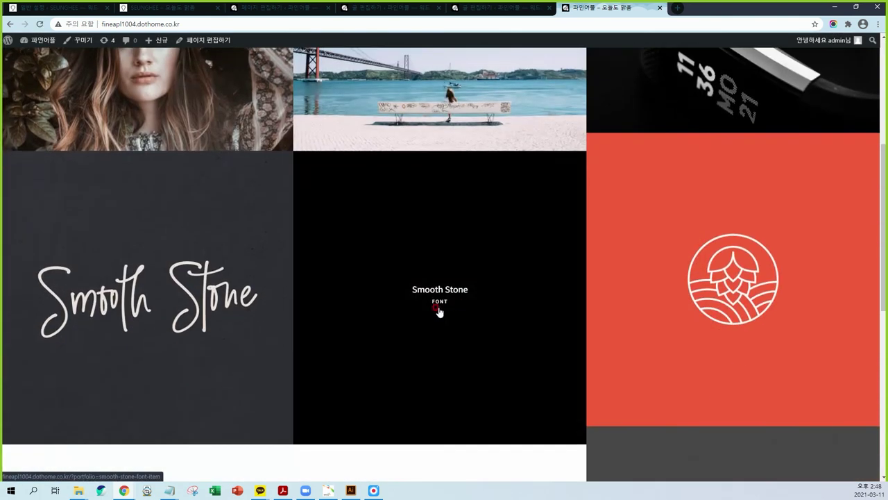
{"action": "scroll", "coordinate": [486, 264], "scroll_direction": "down", "scroll_amount": 6}
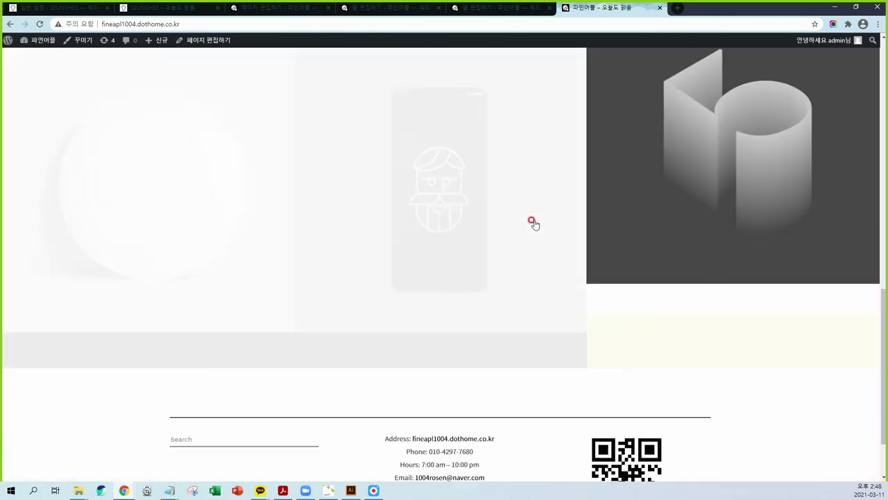
{"action": "scroll", "coordinate": [486, 298], "scroll_direction": "down", "scroll_amount": 6}
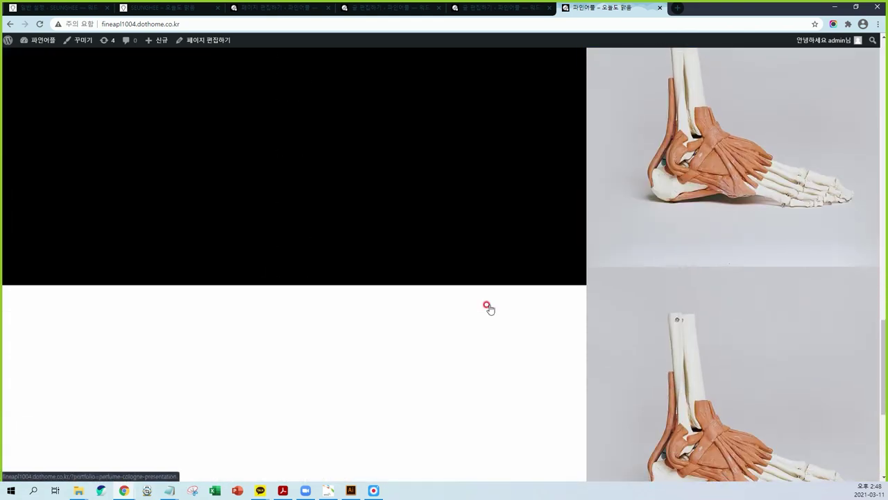